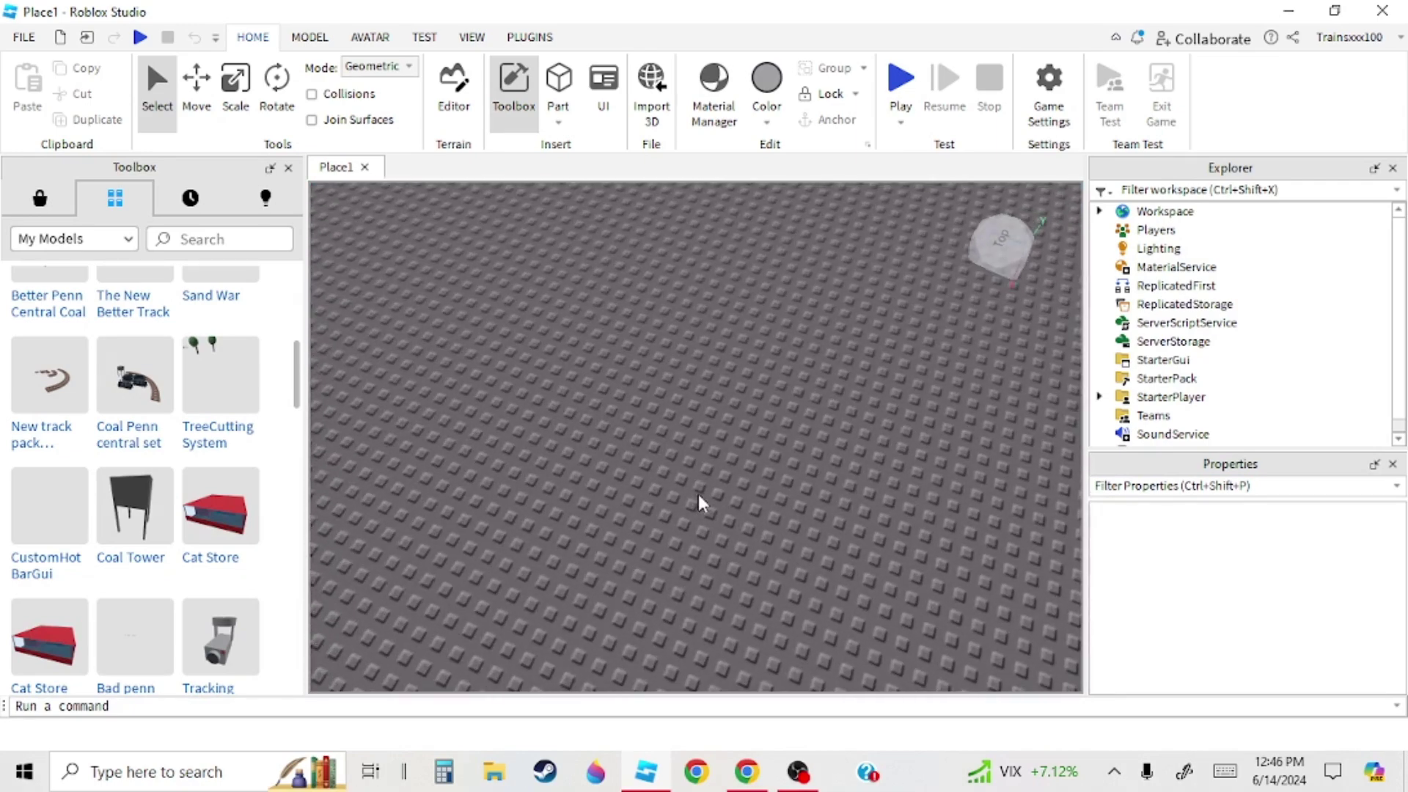
- Insert the VehicleSeat2 car model from My Models, accept its scripts, and place it on the baseplate
right_click_drag(517, 558, 547, 501)
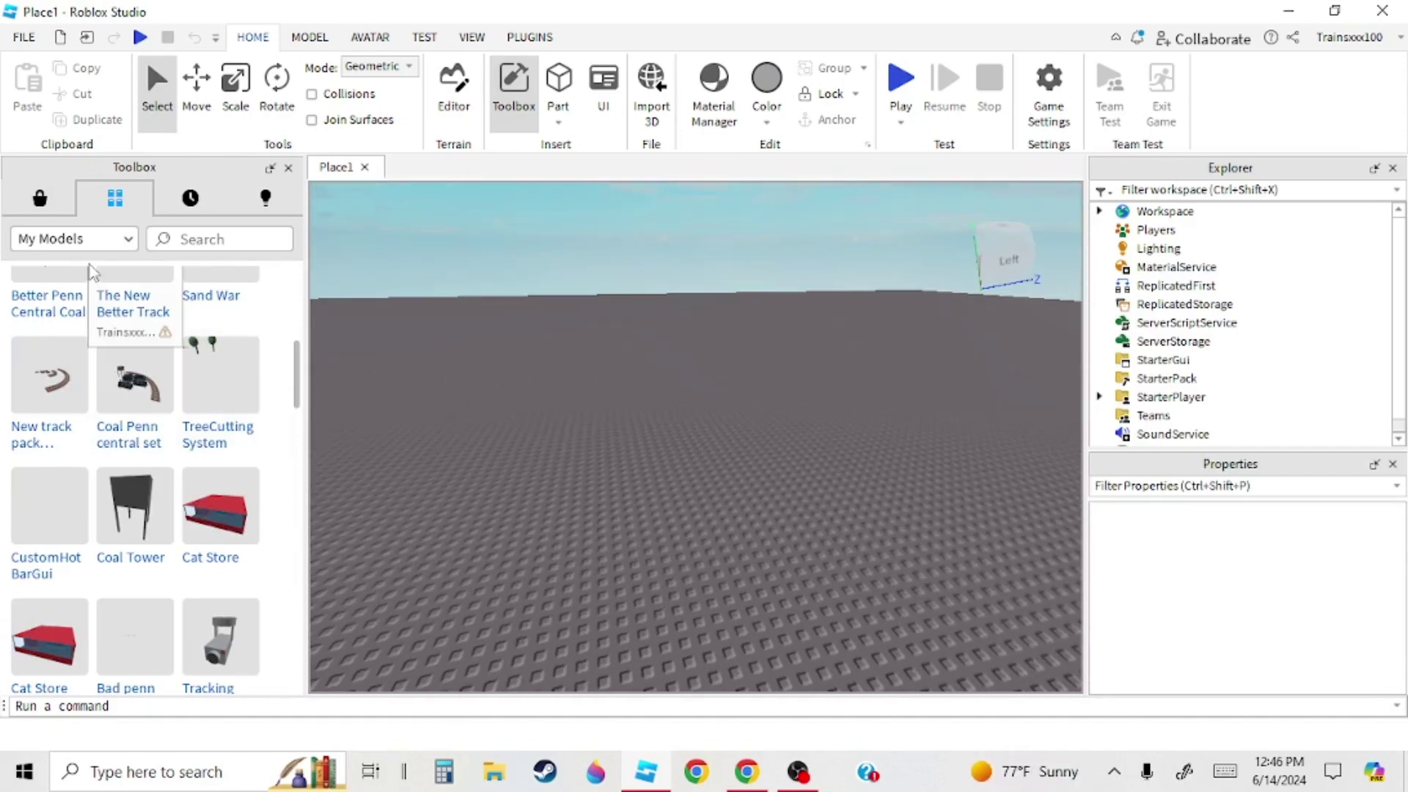
scroll(119, 450, "down", 2)
scroll(134, 473, "down", 6)
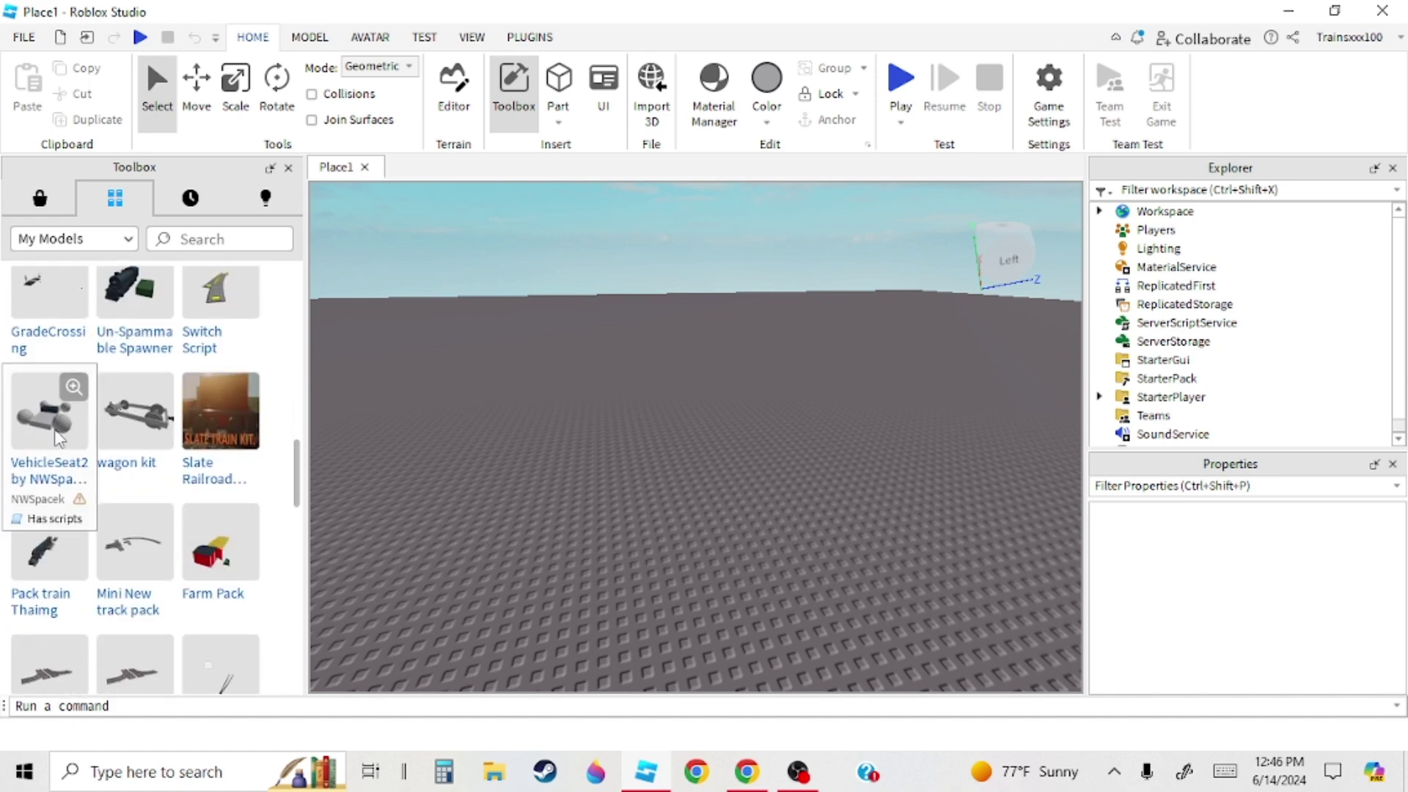
left_click(58, 438)
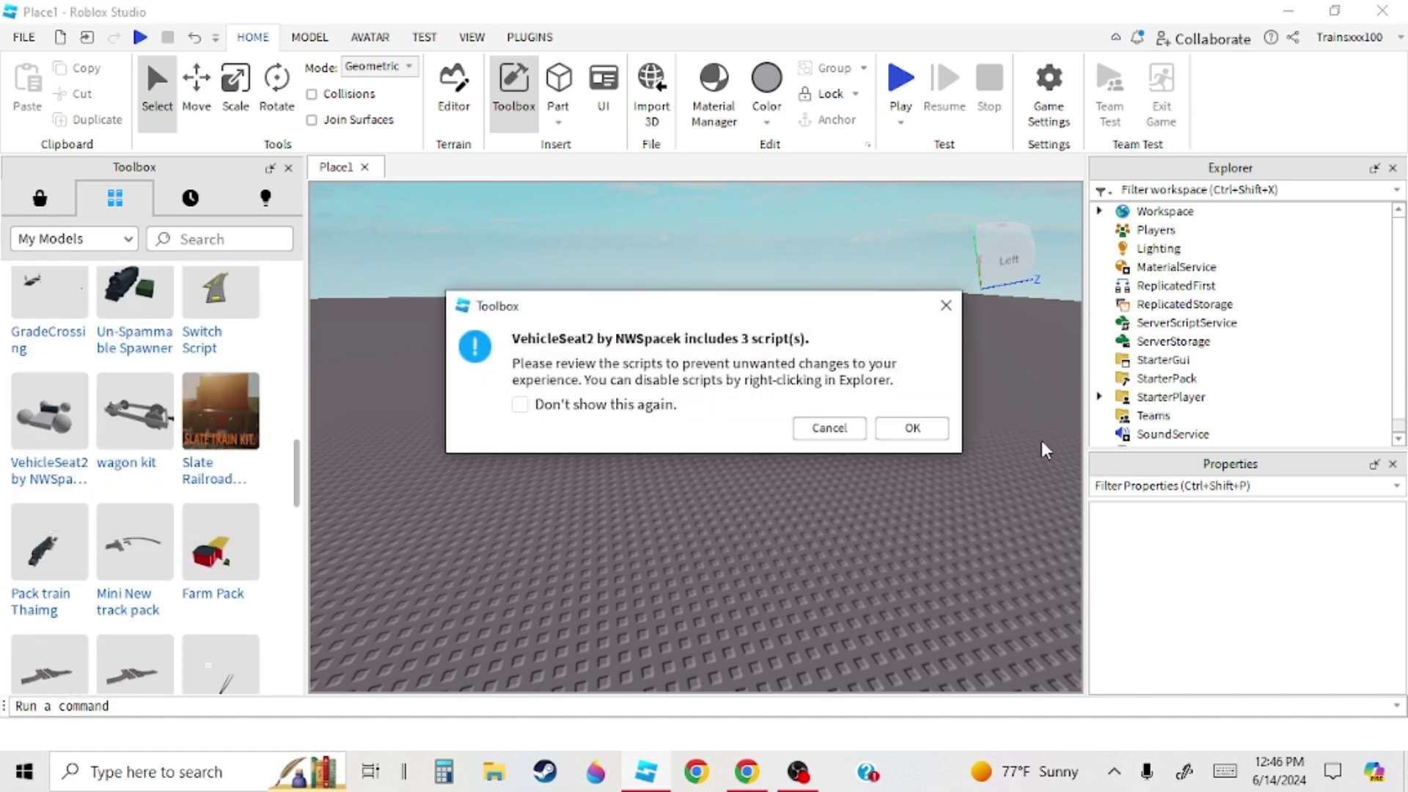
left_click(913, 428)
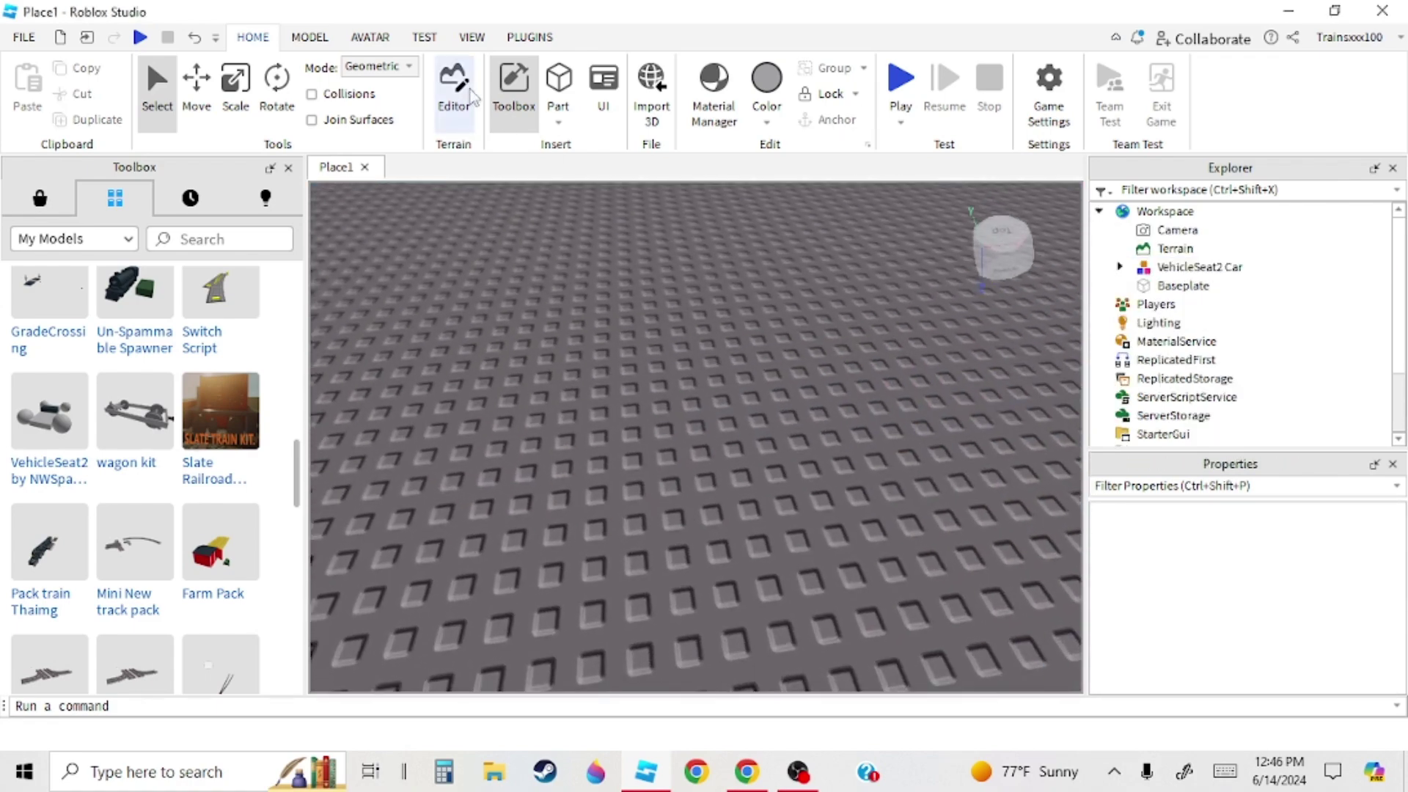
right_click_drag(587, 88, 669, 355)
scroll(669, 355, "down", 3)
left_click_drag(669, 355, 641, 471)
scroll(641, 470, "down", 1)
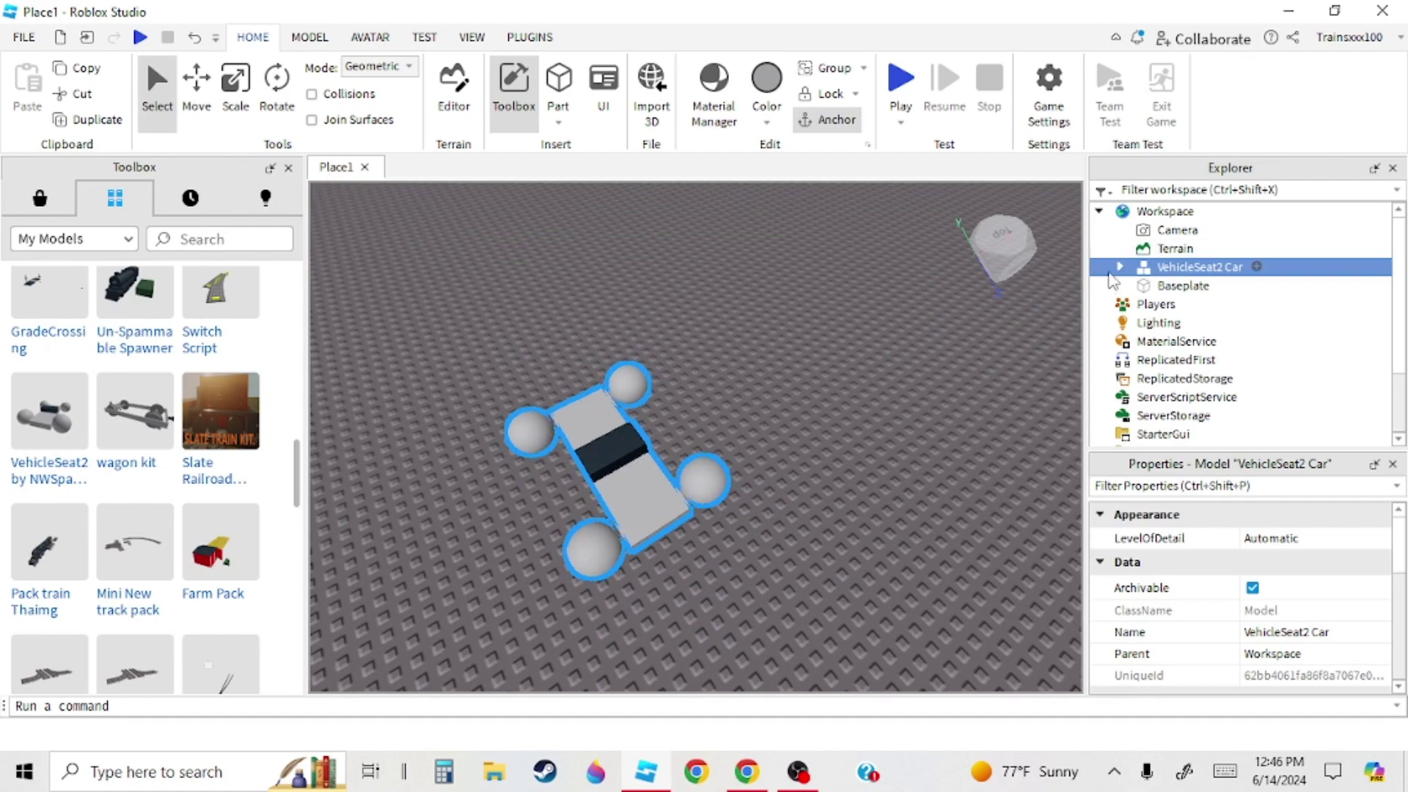
- Add a block part and place it on open baseplate beside the car
left_click(870, 510)
right_click_drag(874, 517, 558, 91)
left_click(559, 94)
left_click_drag(710, 493, 753, 382)
- Set the rotation snapping to 45° and the move snapping to 1 stud
left_click(310, 37)
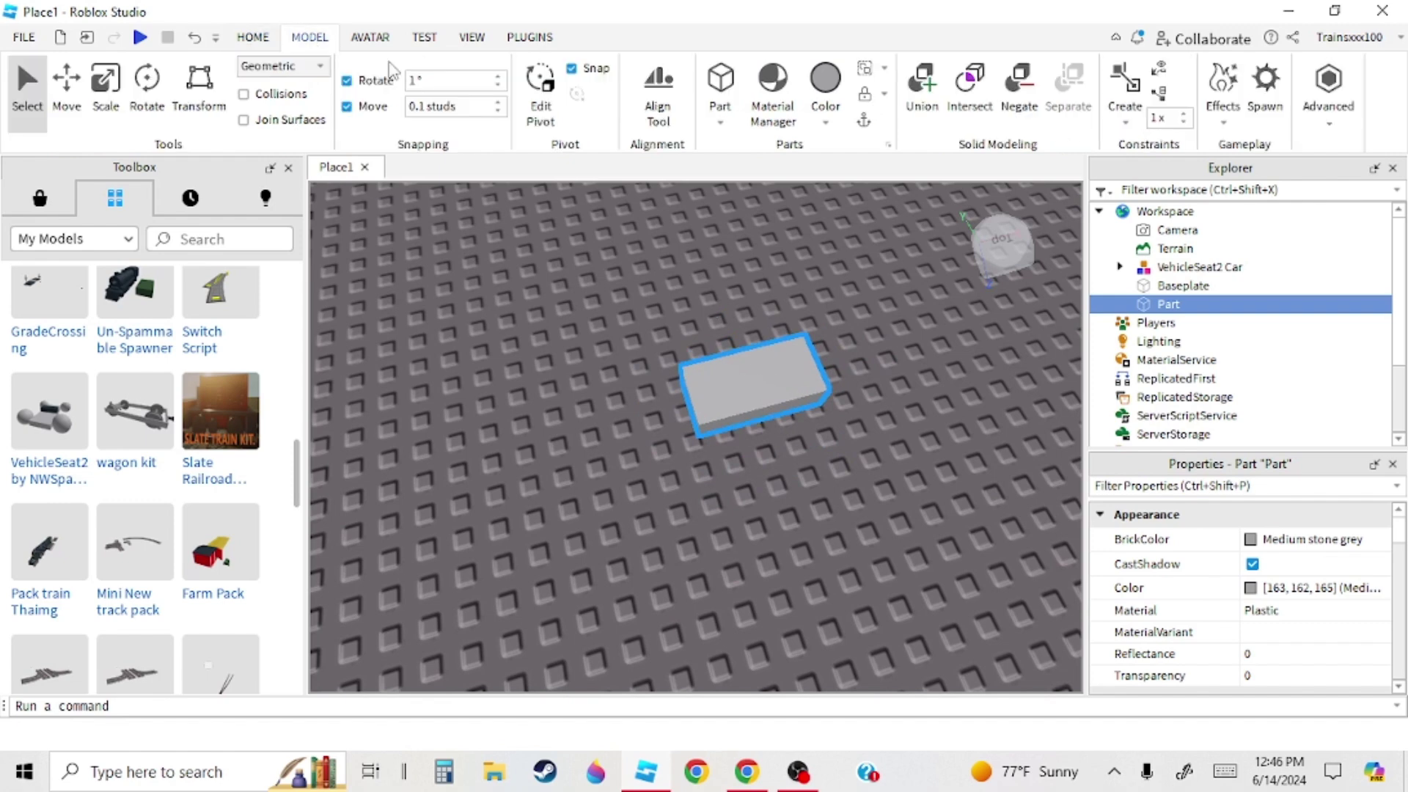
left_click(515, 232)
type("45")
key("Return")
- Scale the new block along its length and width into a long, flat slab for the vehicle base
scroll(684, 406, "up", 3)
left_click(708, 424)
scroll(763, 424, "up", 2)
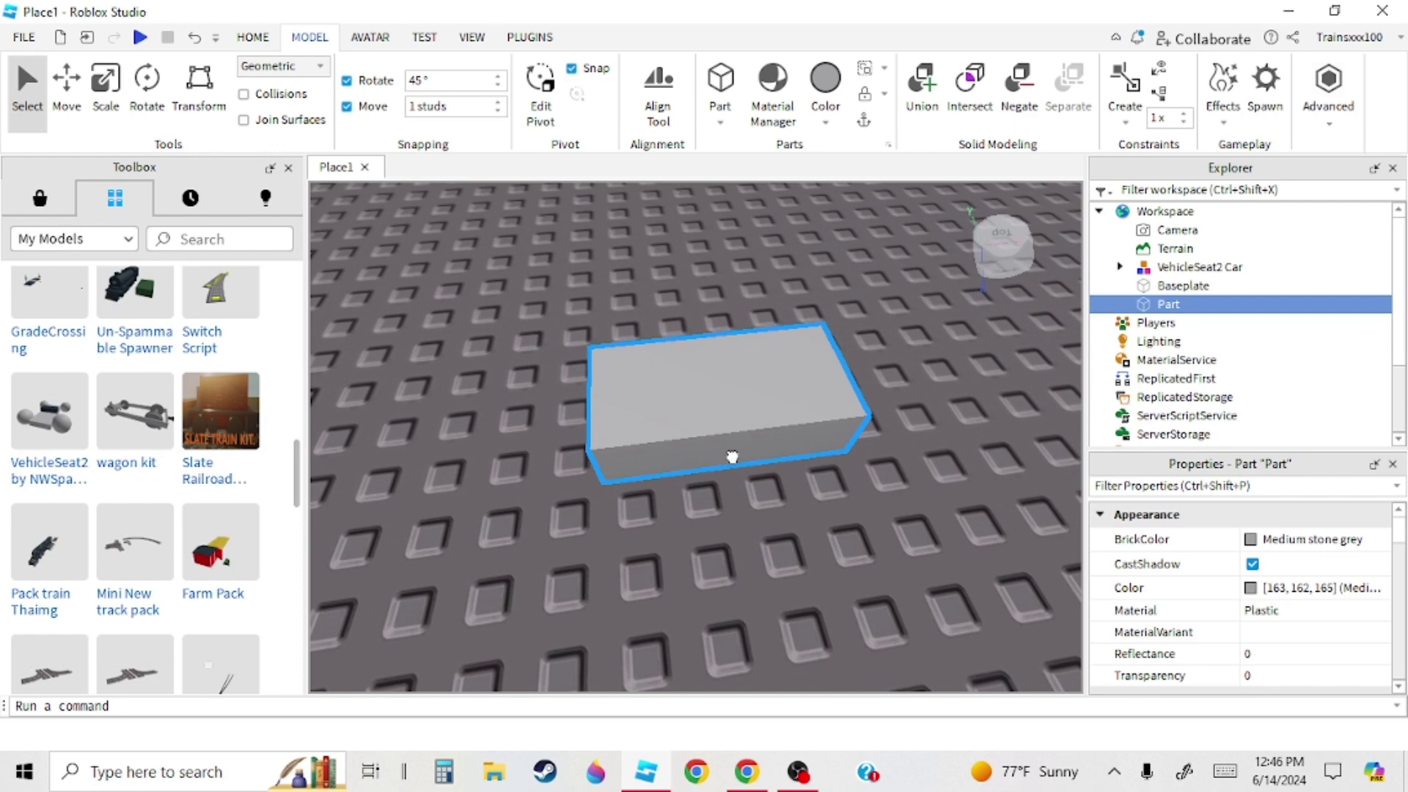
scroll(748, 462, "up", 2)
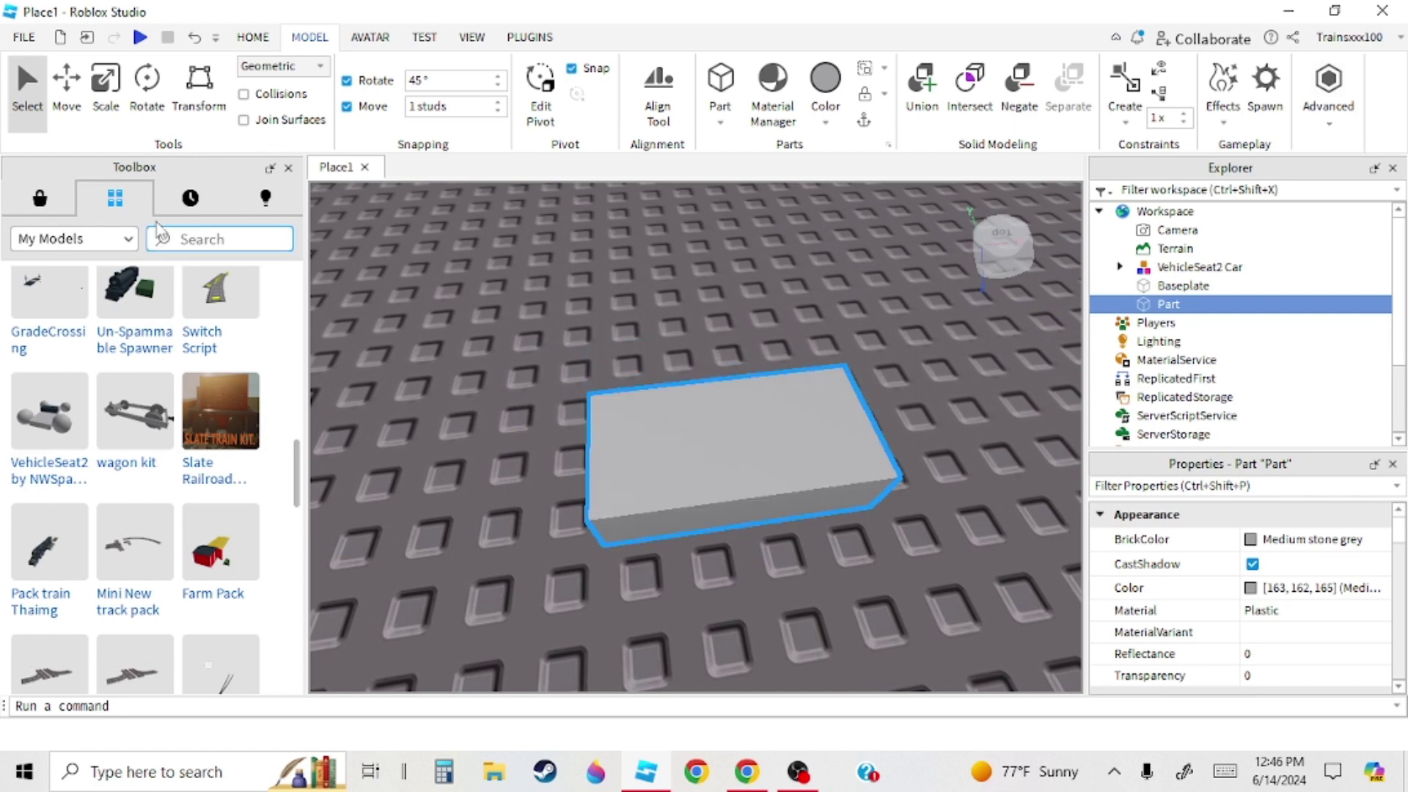
key("a")
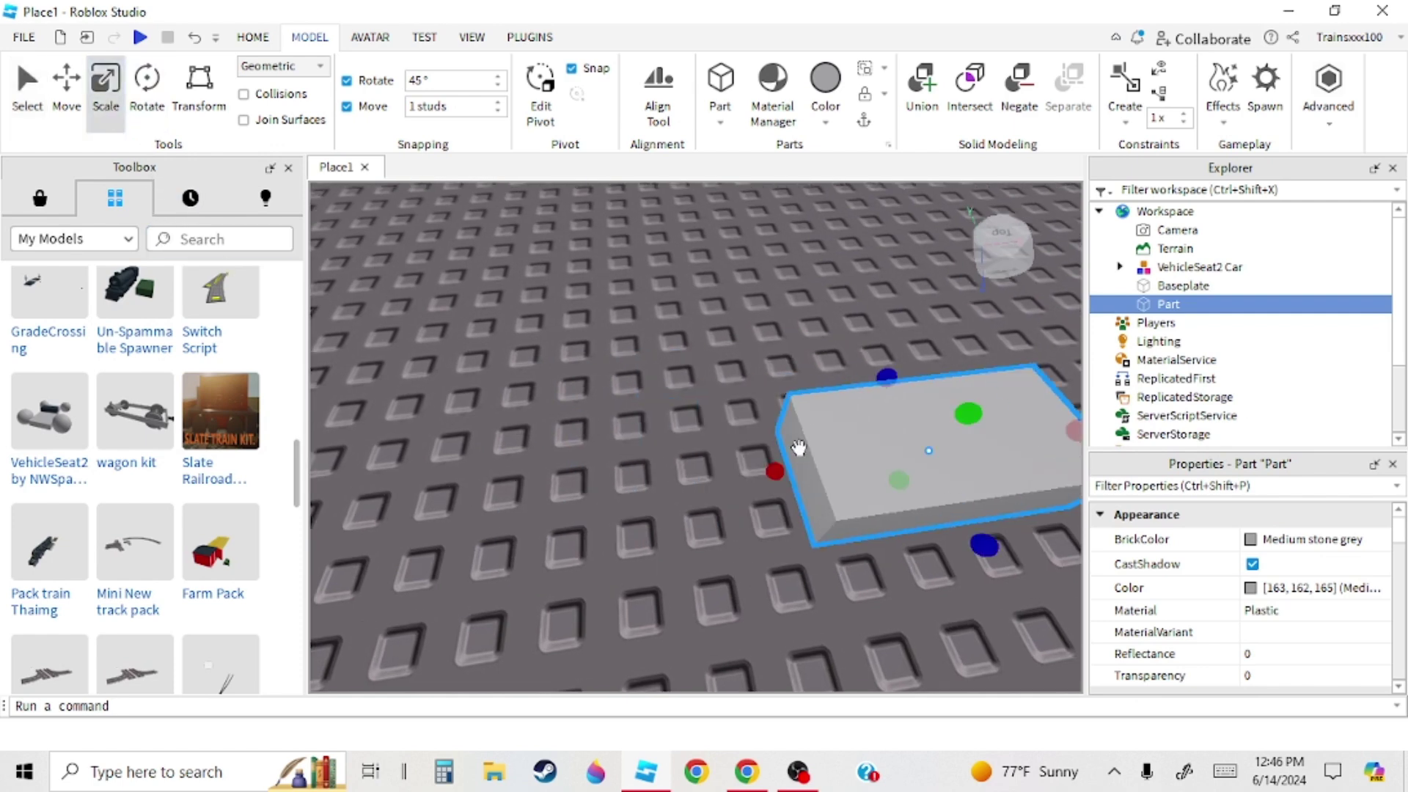
left_click_drag(776, 470, 716, 484)
right_click_drag(717, 486, 718, 485)
scroll(719, 485, "down", 3)
mouse_move(724, 450)
left_mouse_down()
mouse_move(829, 458)
mouse_move(714, 470)
left_mouse_up()
right_click_drag(714, 470, 633, 489)
left_click_drag(678, 445, 679, 423)
scroll(679, 423, "down", 2)
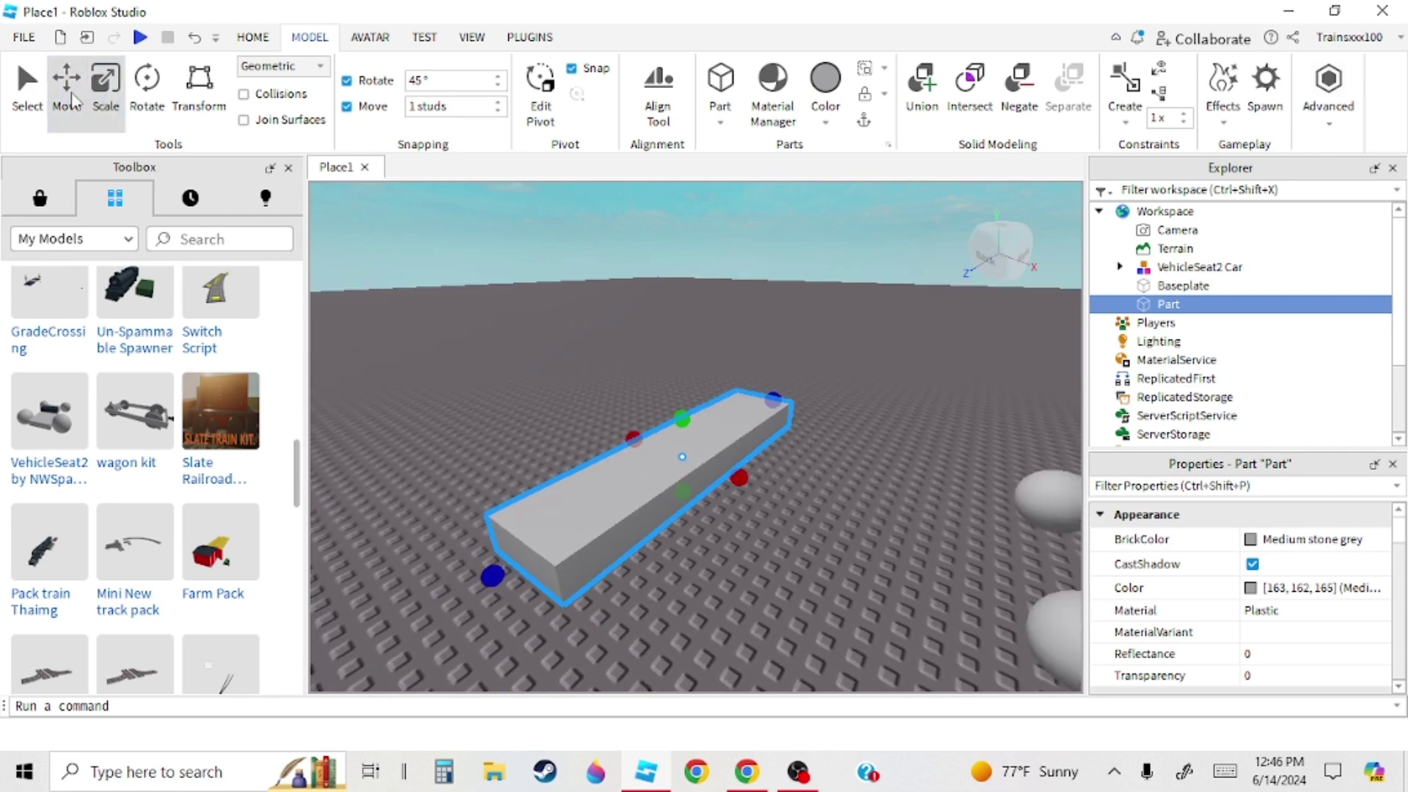
- Raise the slab vertically above the baseplate to leave room for wheels
left_click_drag(681, 364, 680, 308)
right_click_drag(880, 312, 830, 299)
left_click(843, 306)
- Insert a cylinder part near the slab's end and rotate it onto its side in wheel orientation
scroll(830, 299, "up", 3)
scroll(829, 298, "down", 1)
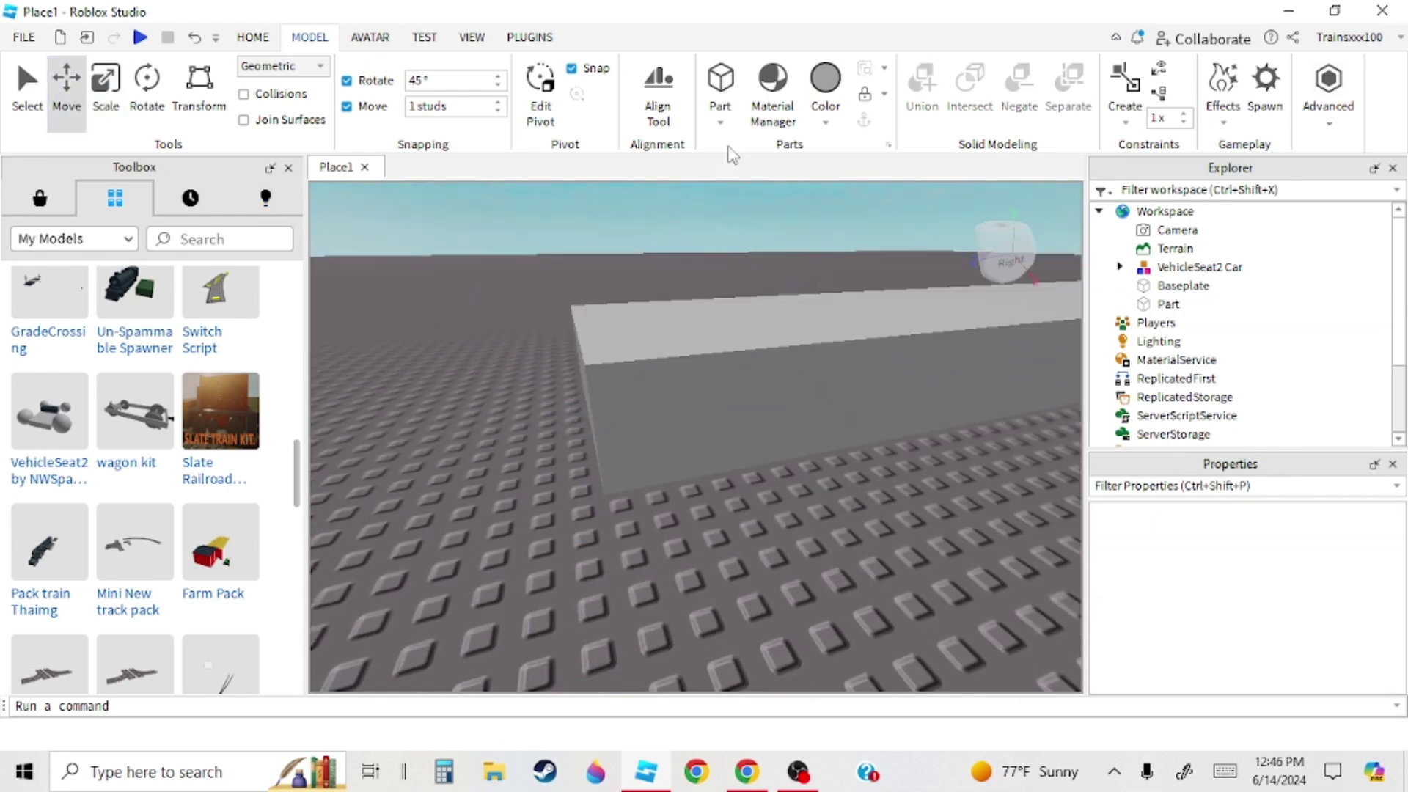
left_click(721, 122)
left_click(763, 234)
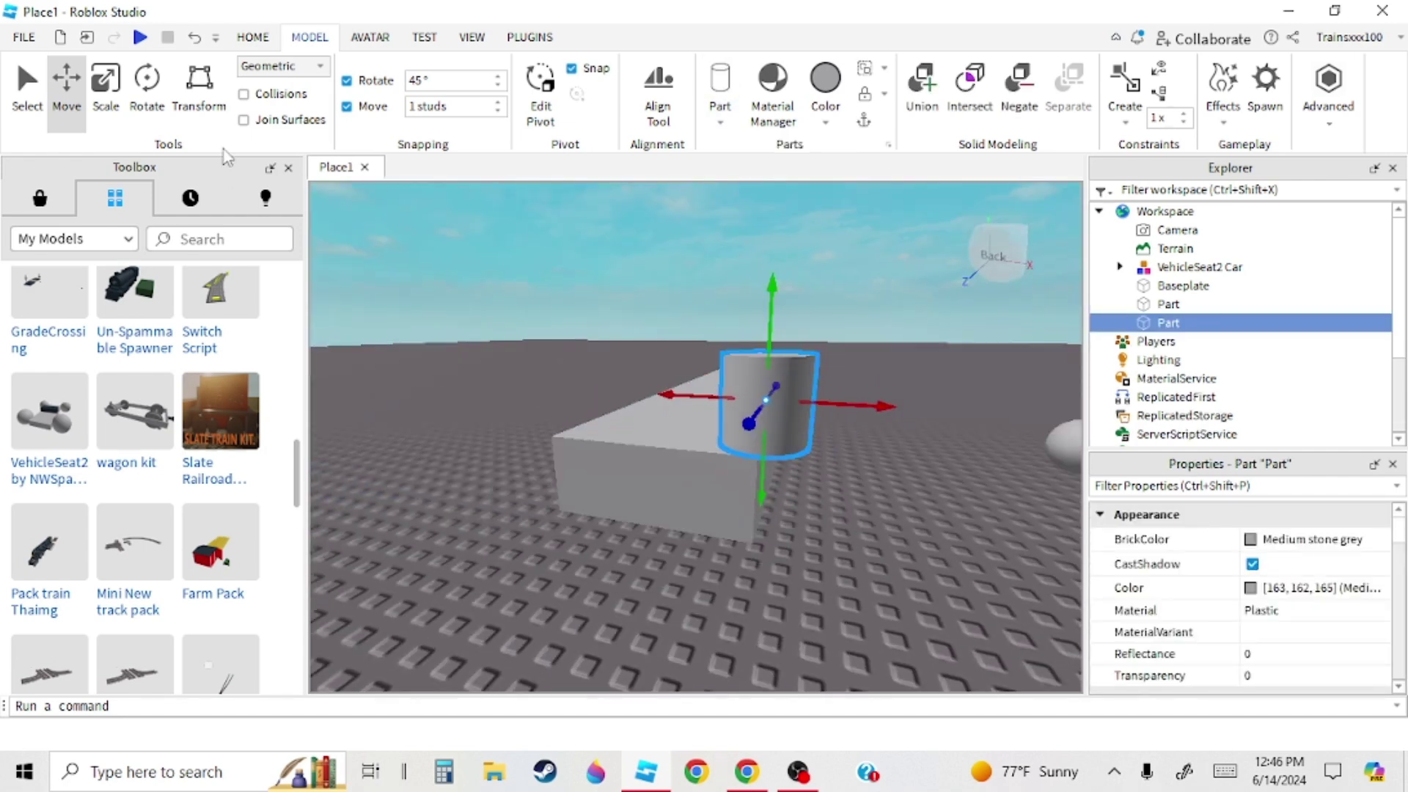
left_click(147, 106)
left_click_drag(843, 371, 853, 485)
scroll(843, 482, "up", 2)
left_click_drag(814, 356, 589, 462)
right_click_drag(589, 462, 589, 457)
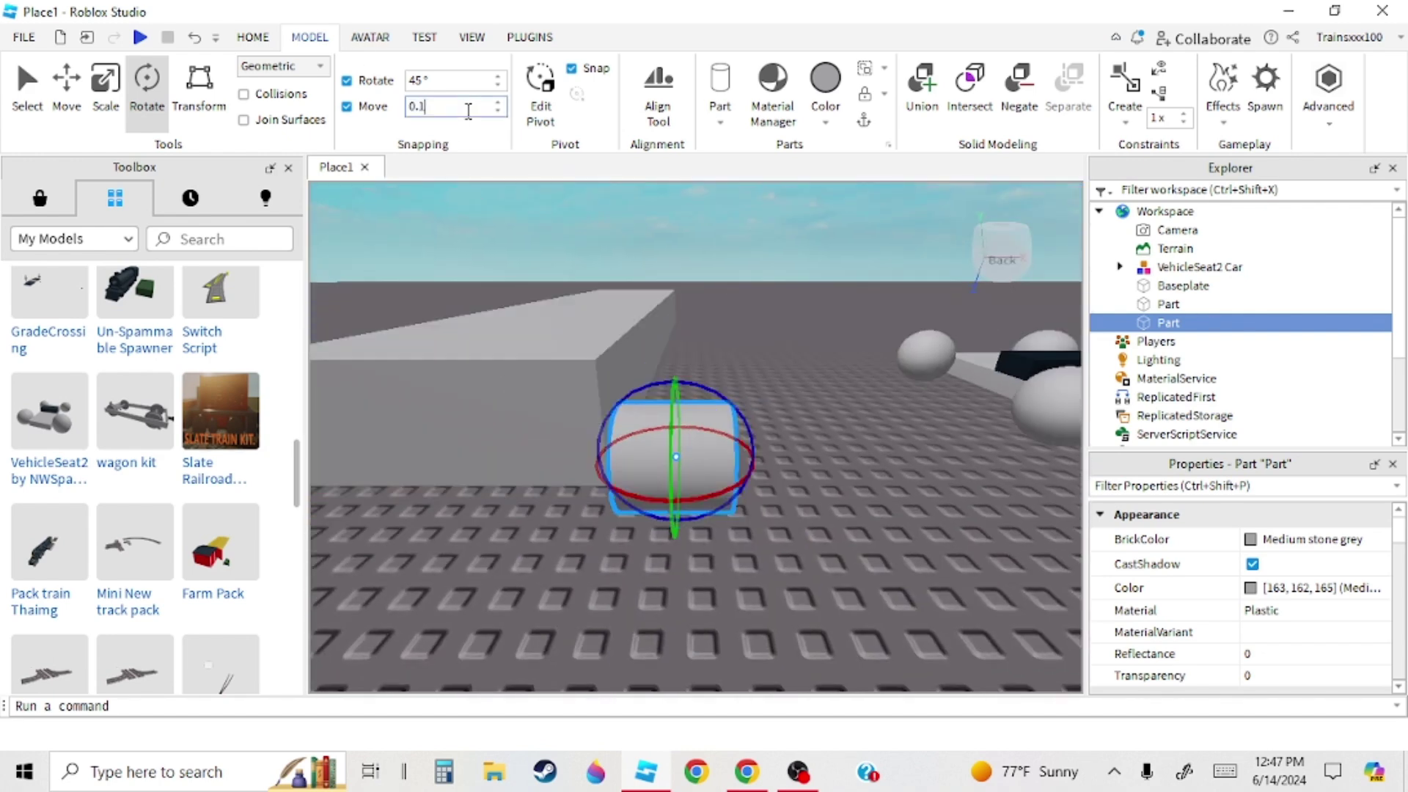
- With move snapping at 0.1 studs, scale the cylinder into a thin wheel disc at the slab's corner
left_click(104, 88)
scroll(856, 472, "up", 3)
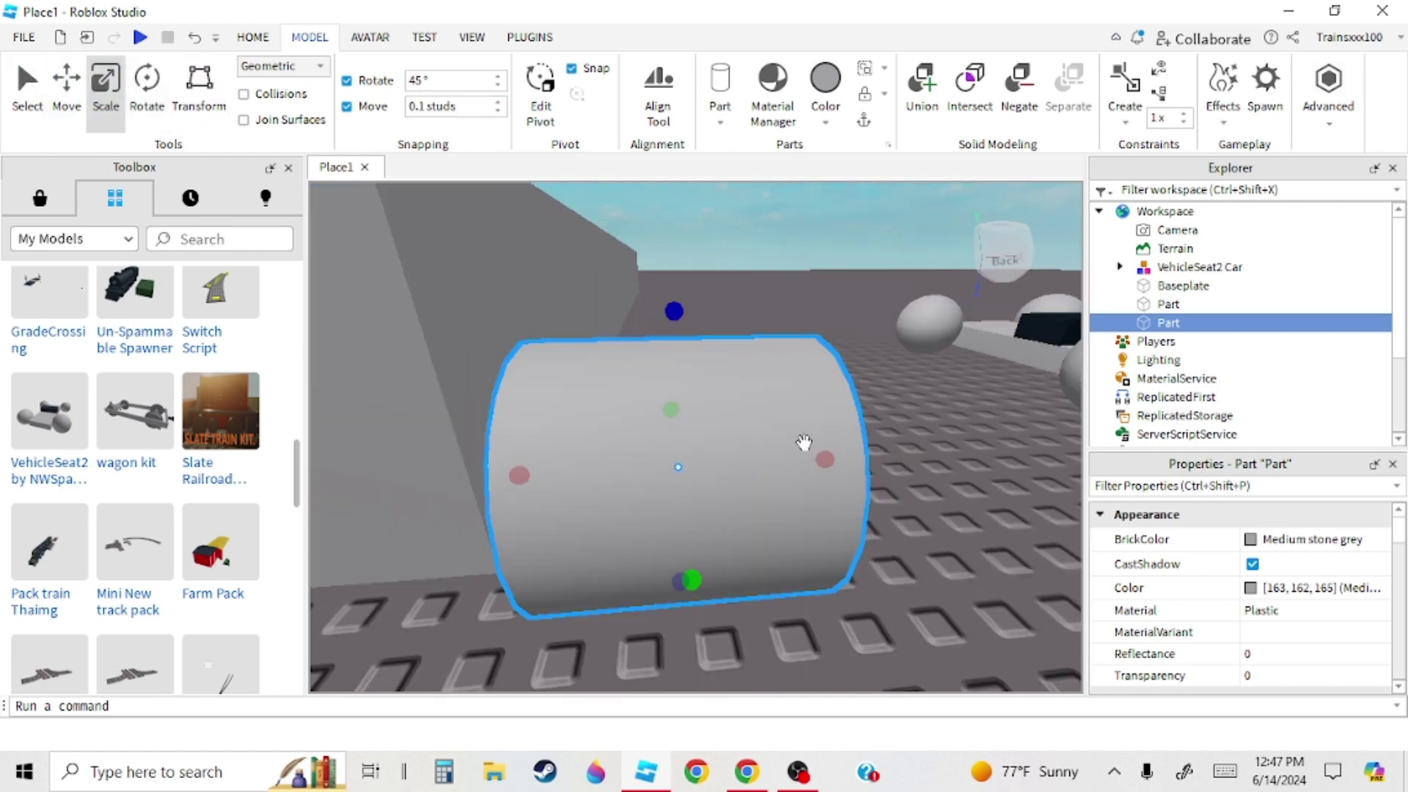
right_click_drag(804, 442, 555, 493)
mouse_move(554, 493)
left_mouse_down()
mouse_move(534, 498)
mouse_move(569, 491)
left_mouse_up()
right_click_drag(578, 485, 578, 486)
scroll(526, 445, "down", 4)
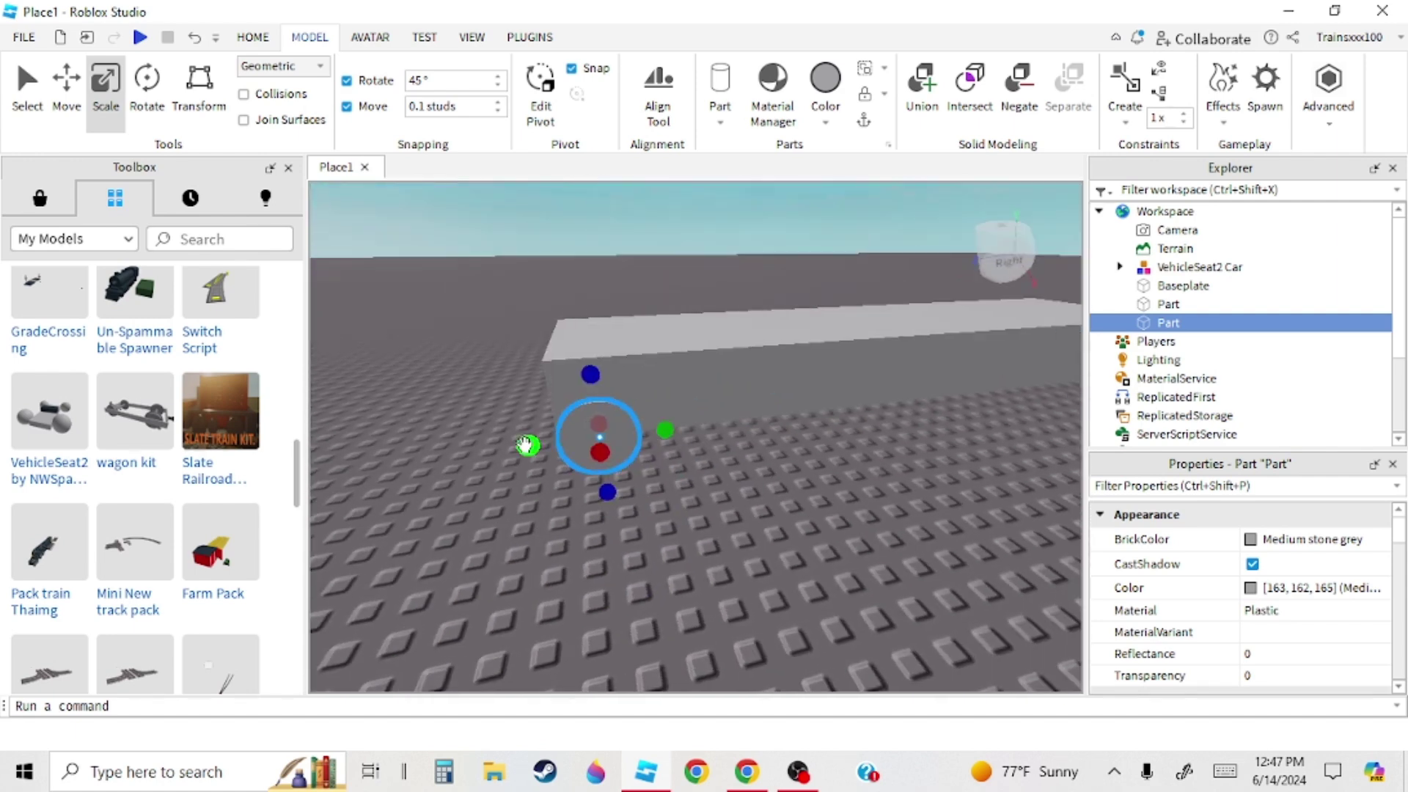
- Duplicate the wheel disc and place the copy against the slab's side next to the first wheel
key("ctrl+d")
scroll(575, 406, "up", 3)
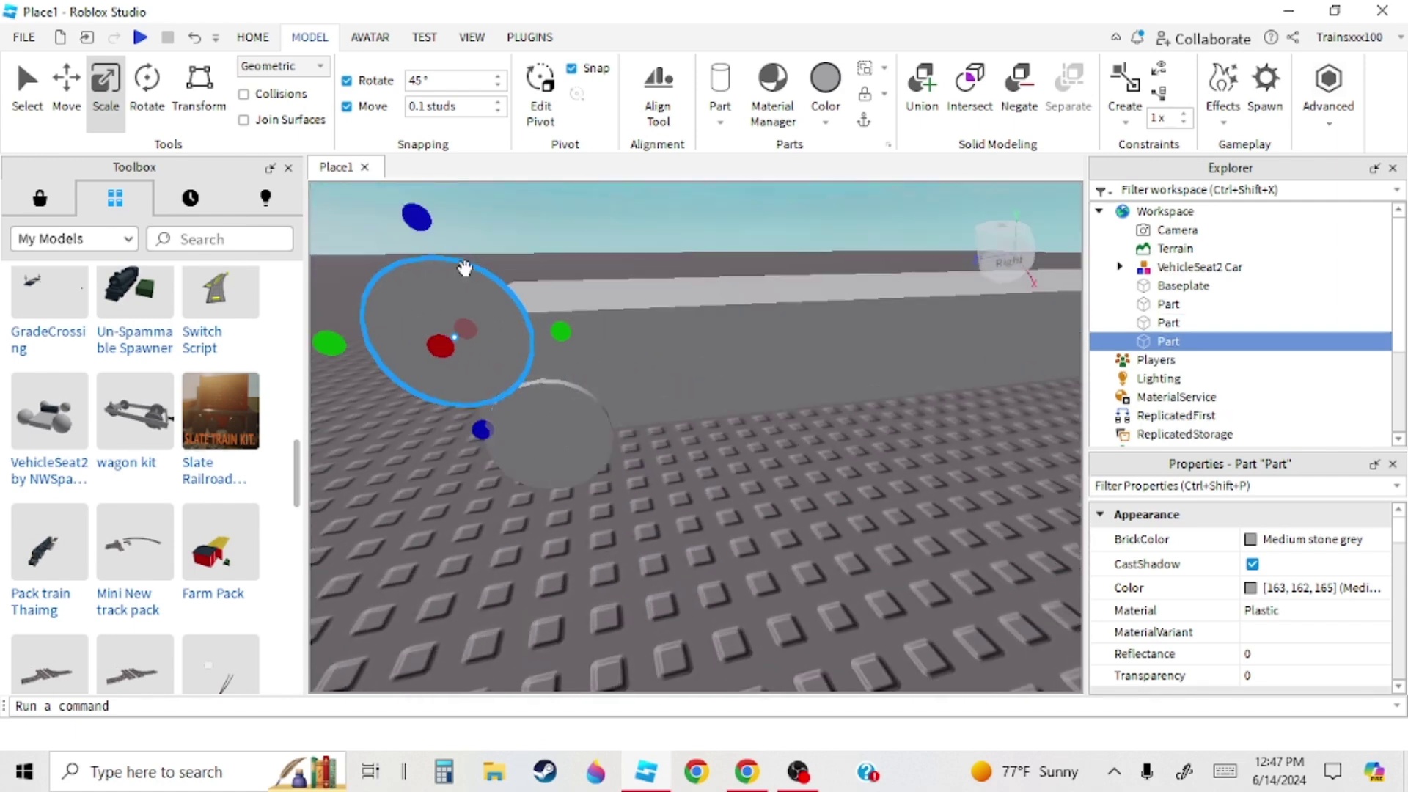
left_click_drag(462, 272, 689, 328)
scroll(506, 301, "up", 2)
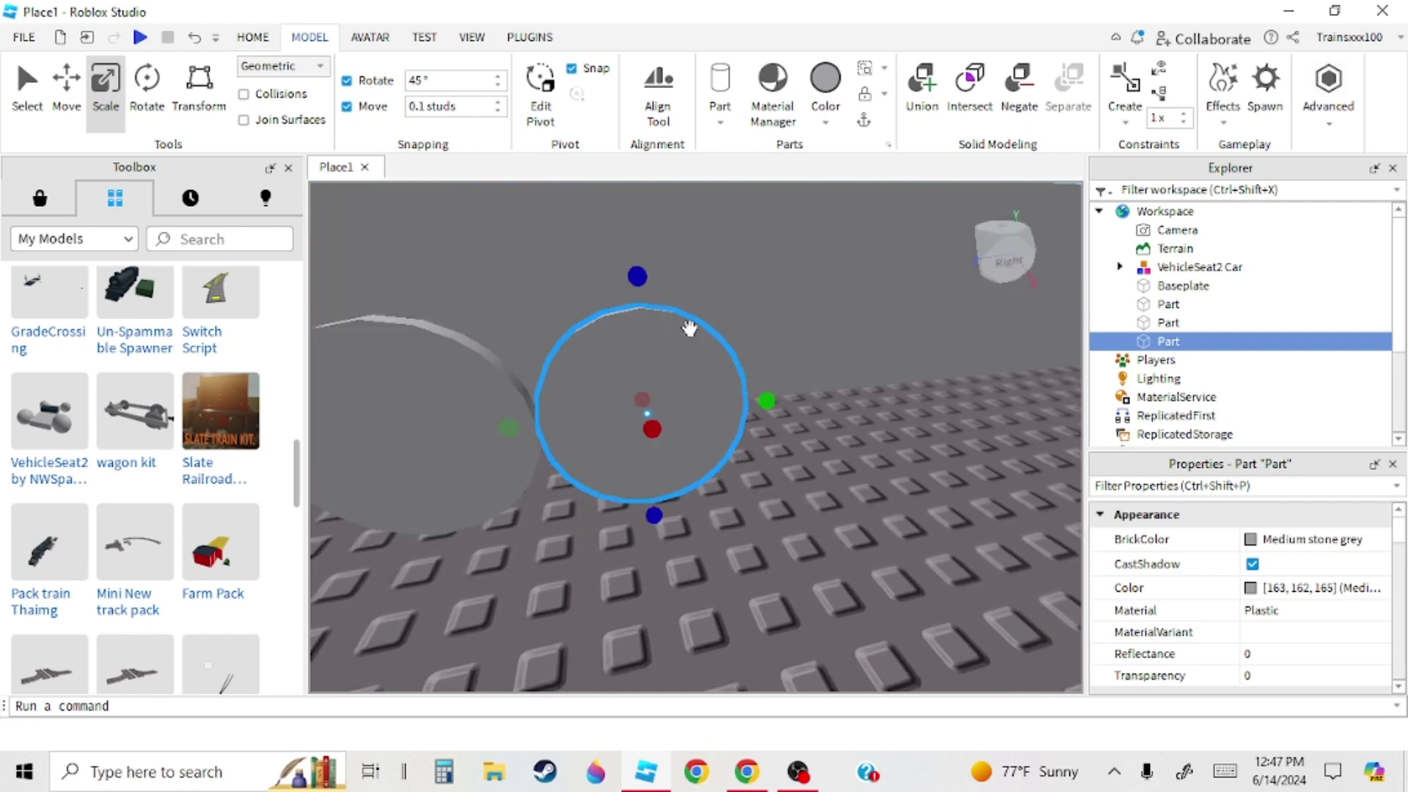
right_click_drag(689, 329, 690, 328)
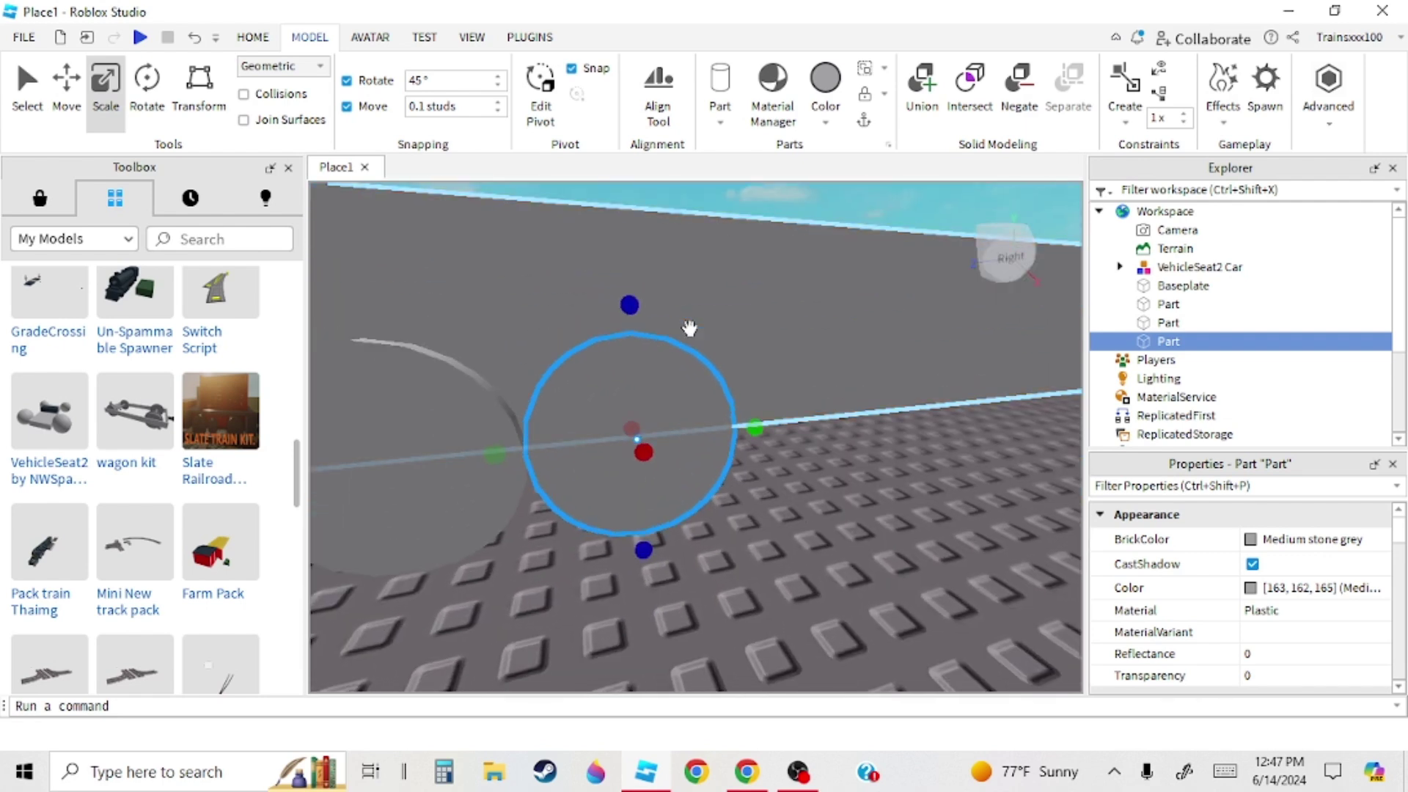
- Duplicate the second wheel and place the copy beside it as the third wheel in the row
key("ctrl+d")
left_click_drag(625, 252, 834, 327)
right_click_drag(833, 328, 834, 328)
left_click_drag(823, 252, 841, 327)
right_click_drag(842, 327, 843, 330)
right_click_drag(742, 587, 741, 586)
right_click_drag(497, 330, 496, 330)
- Fine-tune the third wheel's position with the Move tool so it lines up with the other two
left_click(77, 118)
right_click_drag(640, 620, 640, 623)
scroll(732, 493, "down", 3)
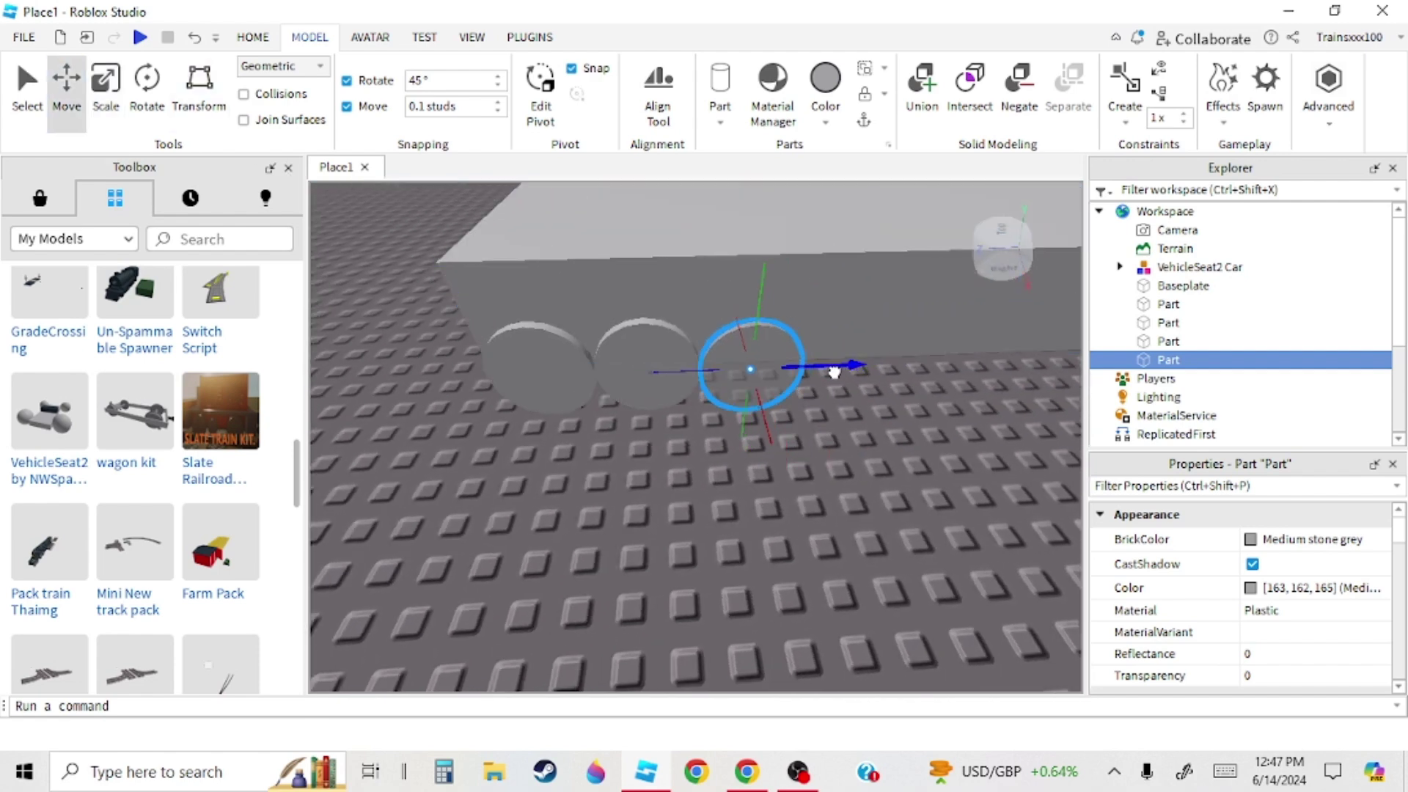
left_click(868, 570)
scroll(869, 571, "up", 4)
right_click_drag(868, 570, 793, 574)
left_click(801, 446)
left_click(793, 574)
- Duplicate the three wheels together and move the copies toward the slab's opposite end
scroll(793, 573, "down", 5)
left_click(29, 90)
left_click(541, 364)
left_click(609, 363, "shift")
left_click(660, 344, "shift")
key("ctrl+d")
right_click_drag(746, 452, 745, 452)
mouse_move(632, 358)
left_mouse_down()
mouse_move(664, 364)
mouse_move(635, 381)
left_mouse_up()
right_click_drag(635, 380, 635, 381)
key("a")
left_click_drag(635, 381, 905, 389)
mouse_move(591, 375)
left_mouse_down()
mouse_move(584, 446)
mouse_move(563, 378)
left_mouse_up()
- Adjust the copied wheel set with the Move tool so it sits in line along the same side of the slab
left_click(81, 113)
scroll(614, 377, "down", 4)
right_click_drag(613, 377, 613, 377)
left_click_drag(613, 377, 610, 374)
right_click_drag(609, 374, 614, 377)
scroll(615, 377, "up", 5)
left_click_drag(701, 317, 707, 324)
right_click_drag(707, 324, 707, 324)
scroll(707, 323, "down", 5)
right_click_drag(875, 566, 875, 566)
left_click(735, 510)
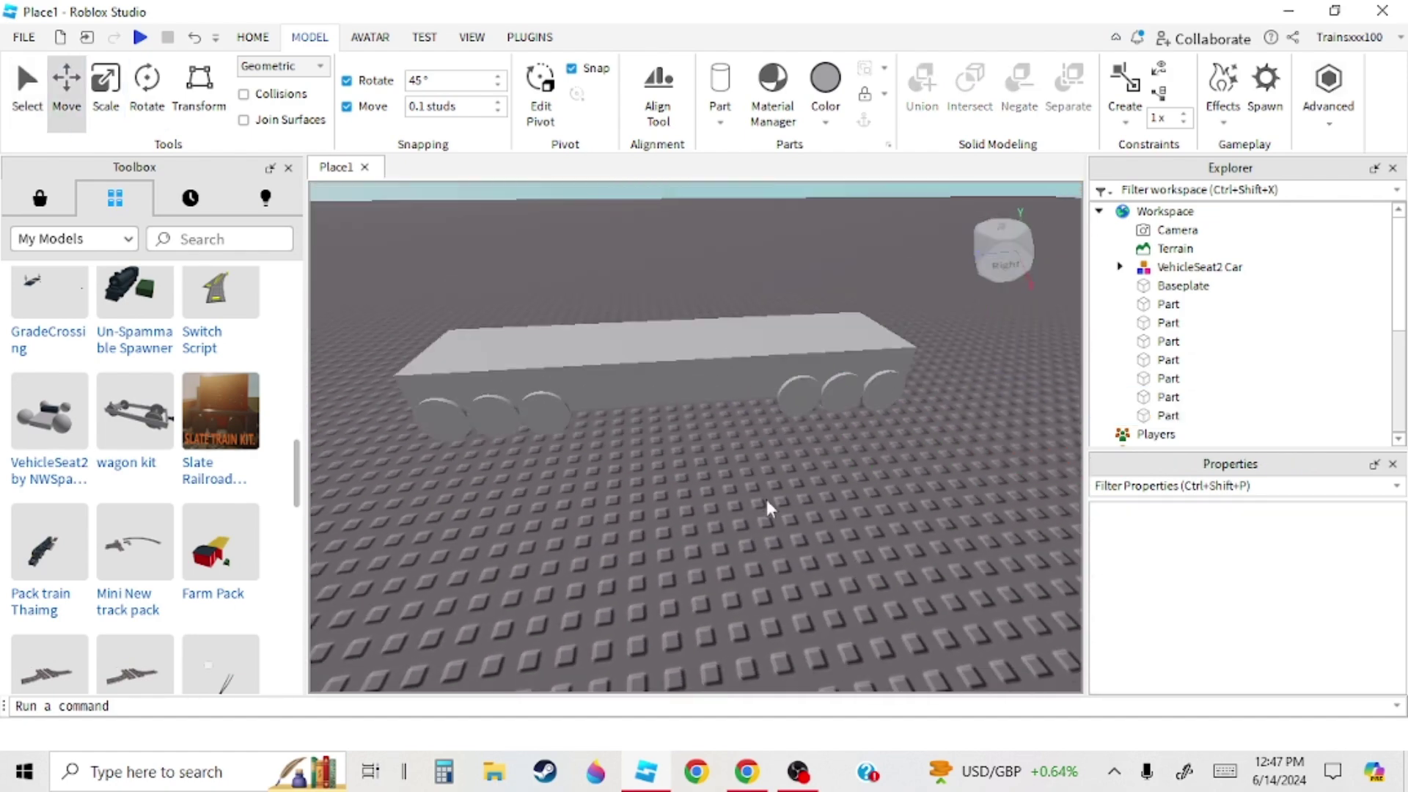
- Duplicate all six wheels and move the copies across to the opposite long side of the slab
left_click(443, 420)
left_click(494, 417, "shift")
left_click(545, 413, "shift")
left_click(799, 396, "shift")
left_click(841, 392, "shift")
left_click(883, 391, "shift")
key("ctrl+d")
scroll(591, 457, "up", 4)
right_click_drag(602, 472, 601, 472)
left_click_drag(736, 481, 594, 449)
right_click_drag(594, 449, 594, 450)
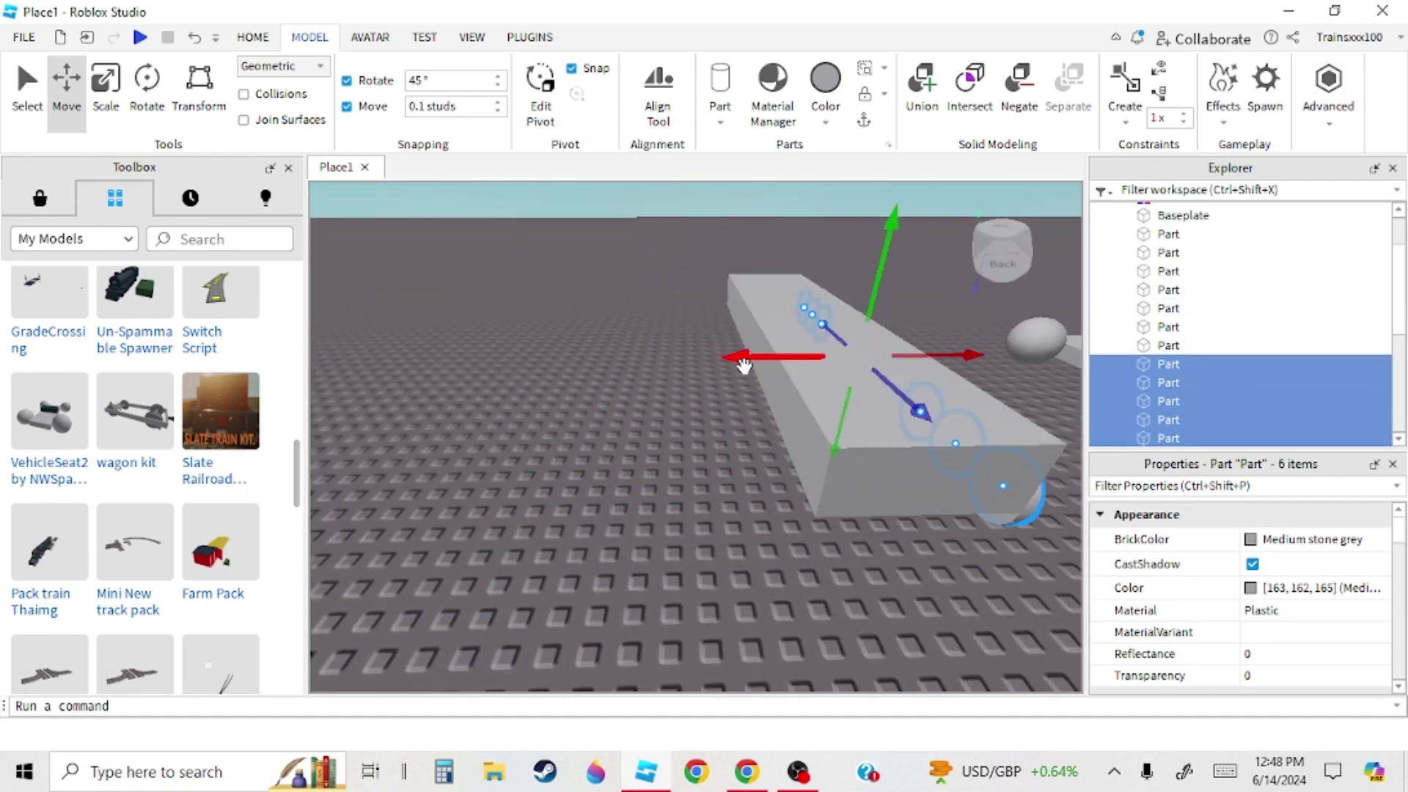
key("d")
left_click_drag(744, 365, 582, 359)
key("s")
right_click_drag(582, 359, 582, 359)
left_click(792, 627)
- Copy the VS2AttachmentMotor attachment from inside the last Wheel of the VehicleSeat2 Car model
right_click_drag(786, 605, 795, 607)
key("s")
scroll(795, 607, "down", 5)
left_click(513, 530)
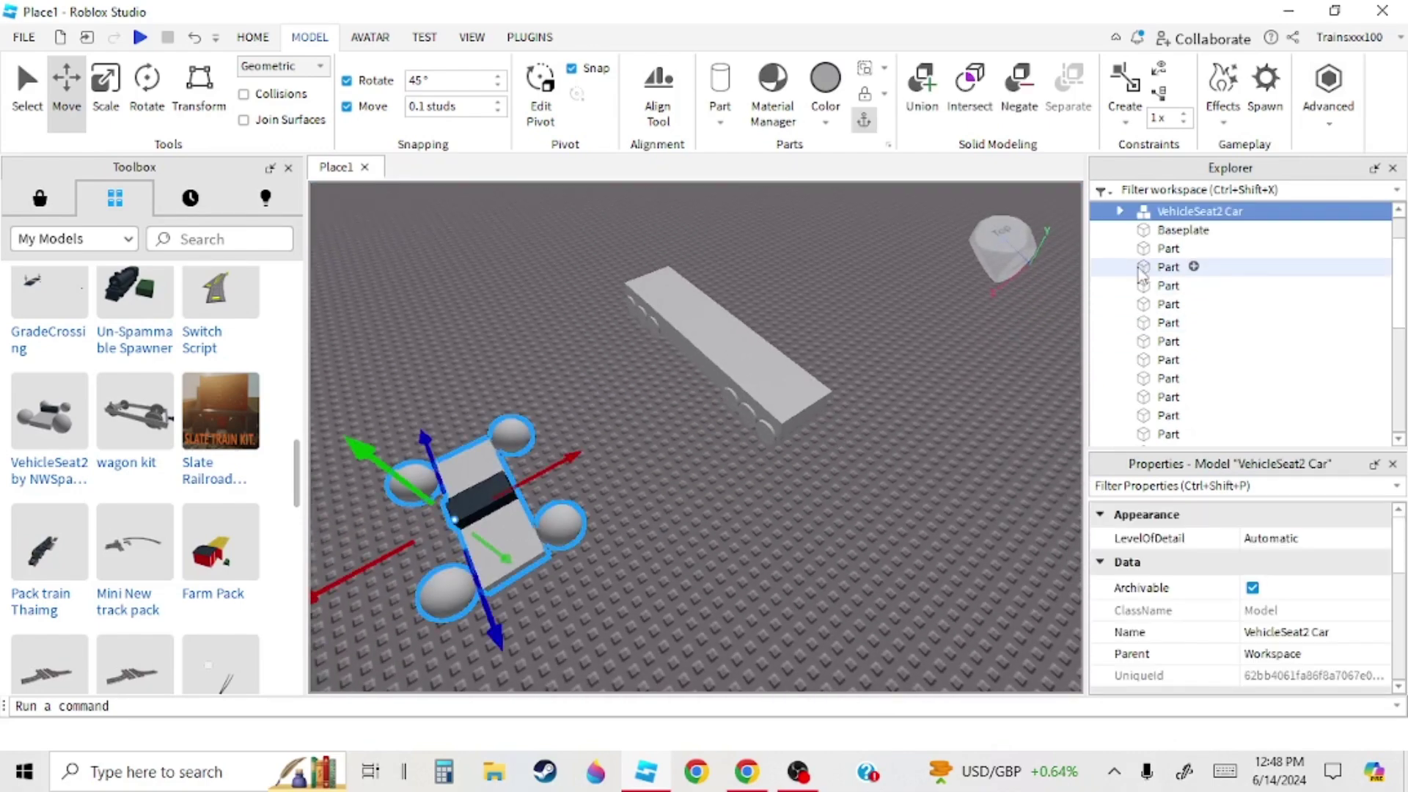
left_click(1121, 213)
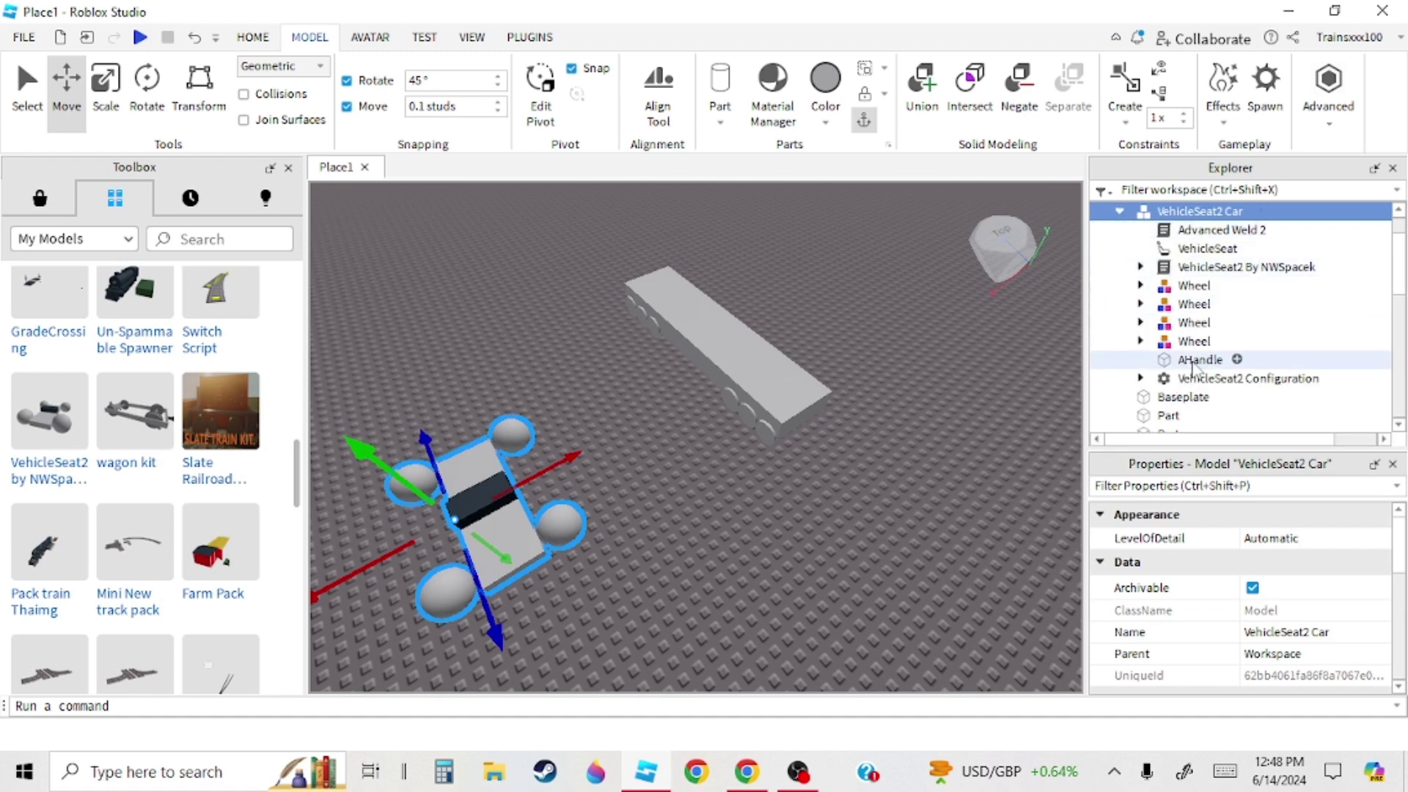
left_click(1140, 341)
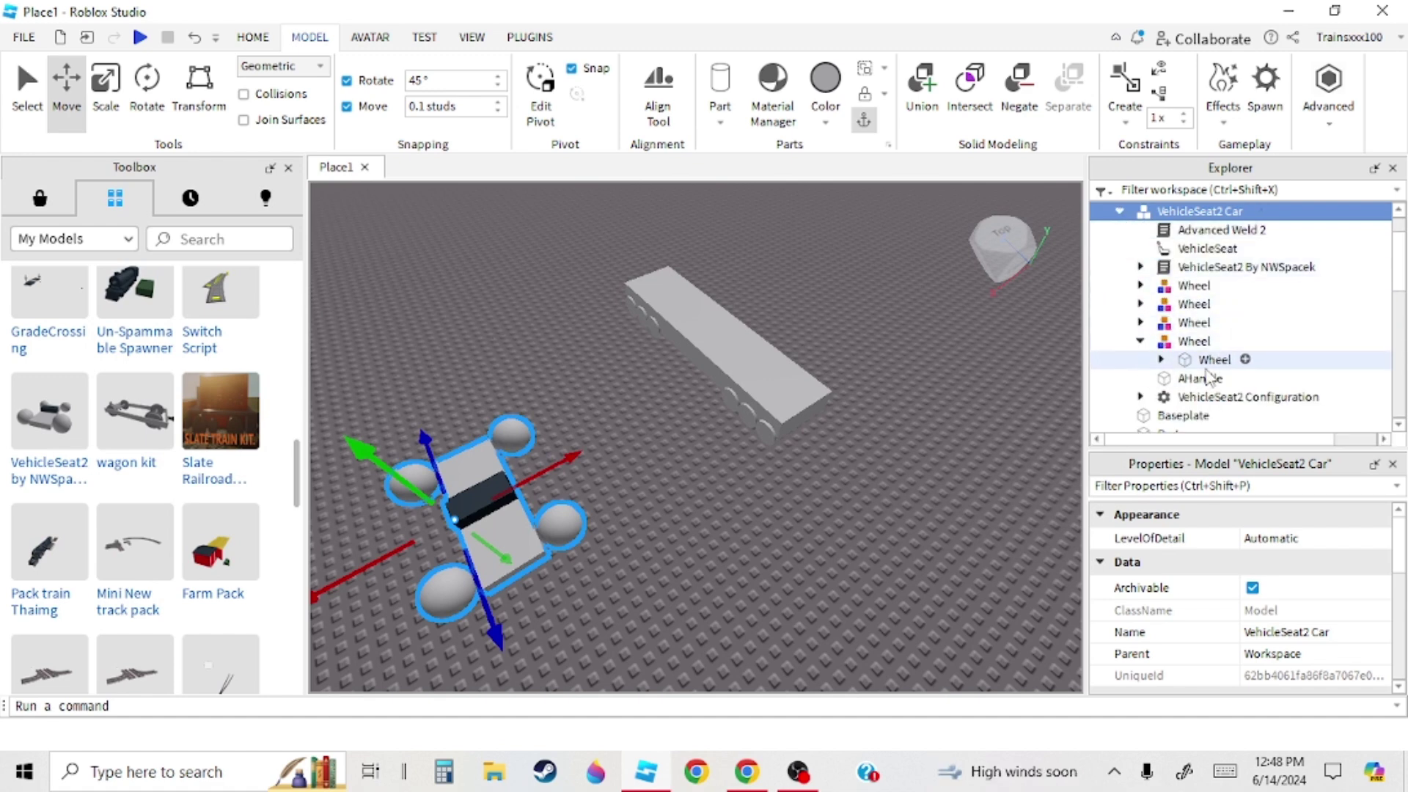
left_click(1166, 365)
left_click(1221, 378)
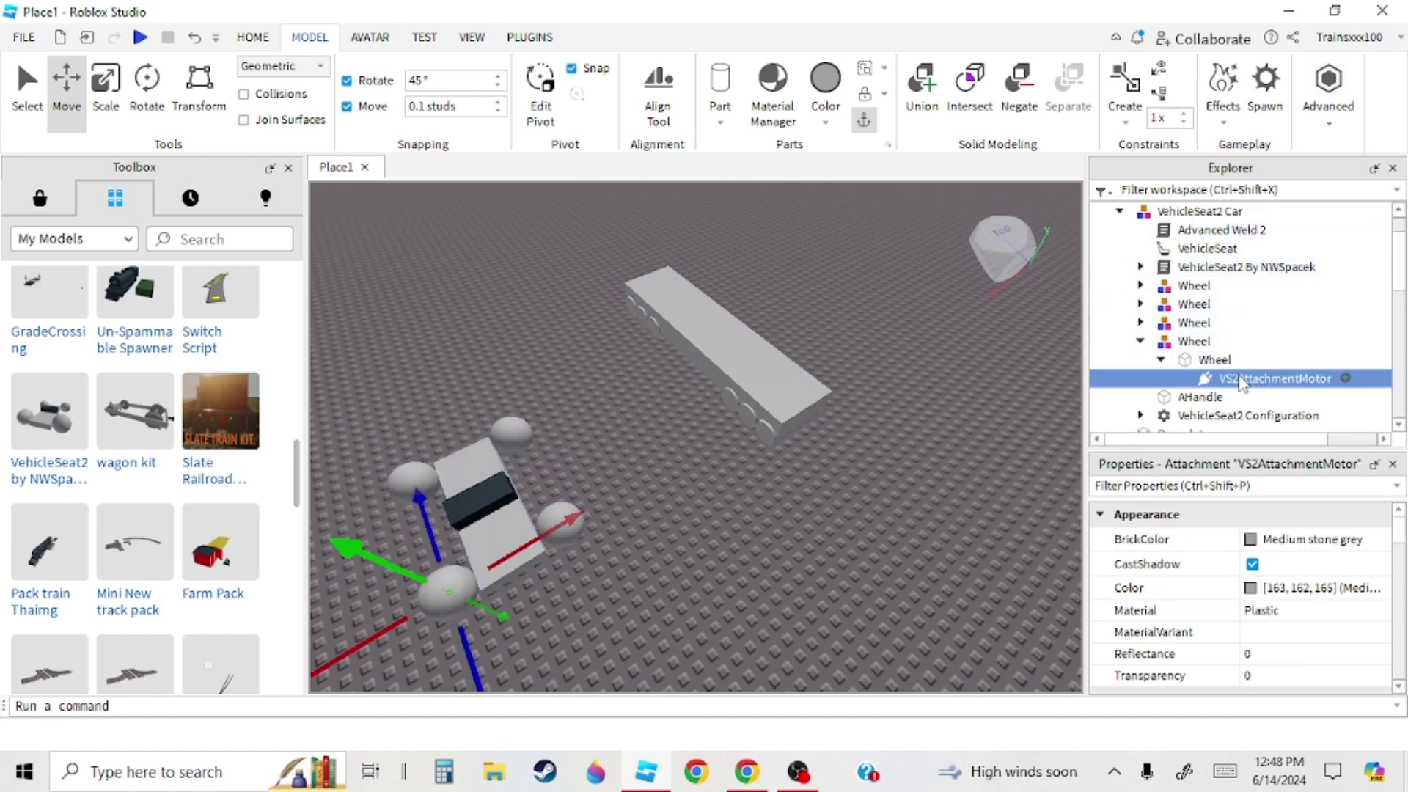
left_click(858, 497)
- Select all twelve wheel discs on both sides of the slab and paste the VS2AttachmentMotor attachment into them
right_click_drag(825, 504, 821, 509)
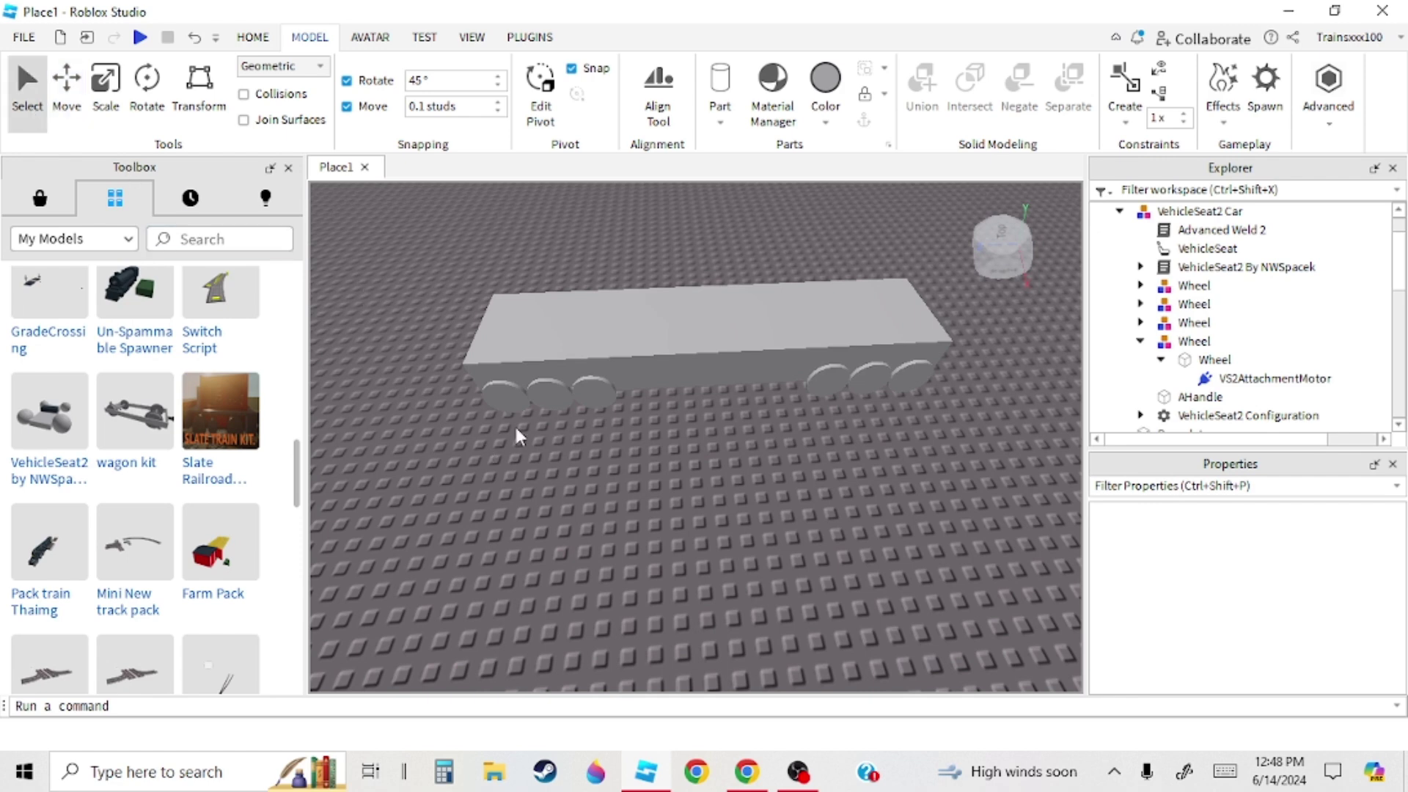
left_click(510, 399)
left_click(553, 405, "ctrl")
left_click(594, 396, "ctrl")
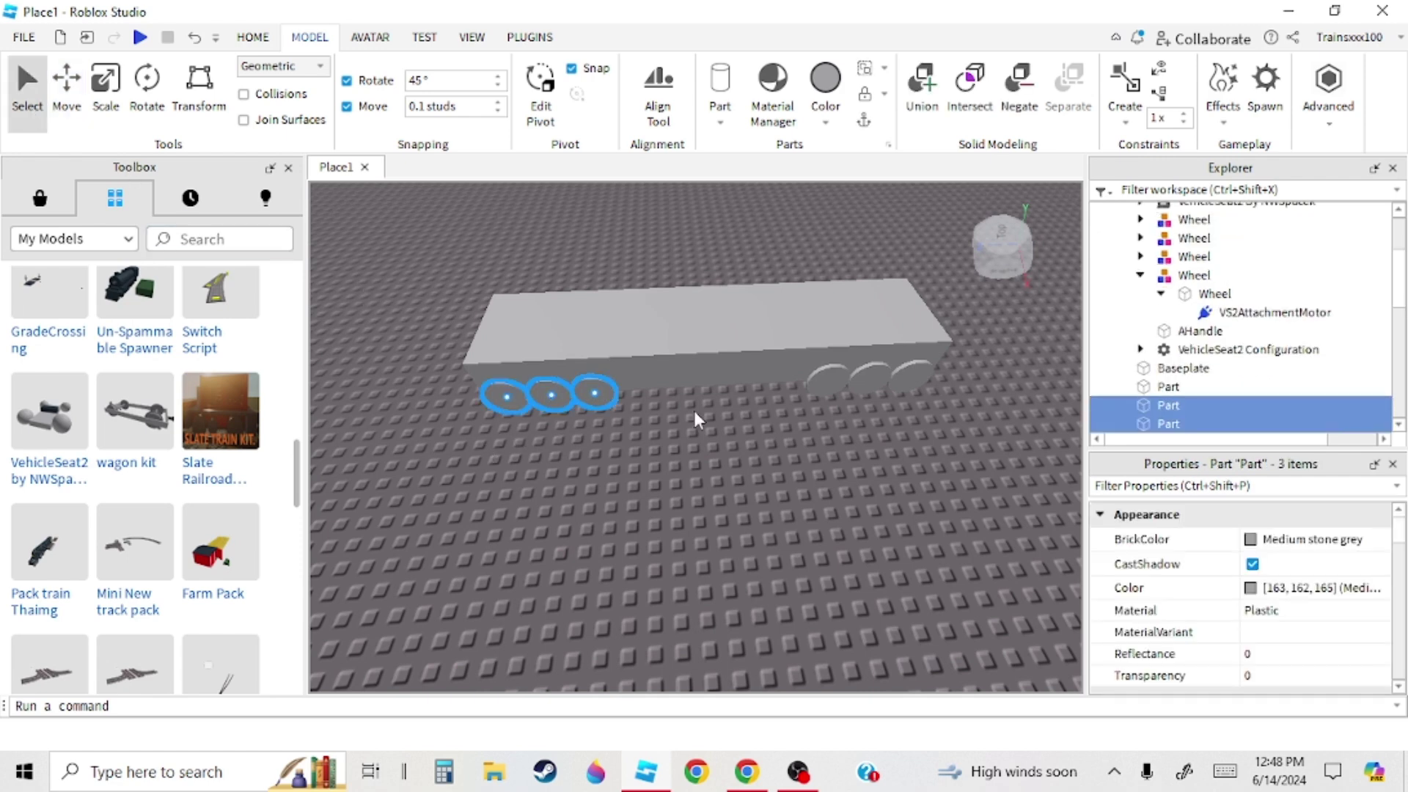
left_click(829, 381, "ctrl")
left_click(870, 377, "ctrl")
left_click(911, 372, "ctrl")
right_click_drag(911, 373, 872, 482)
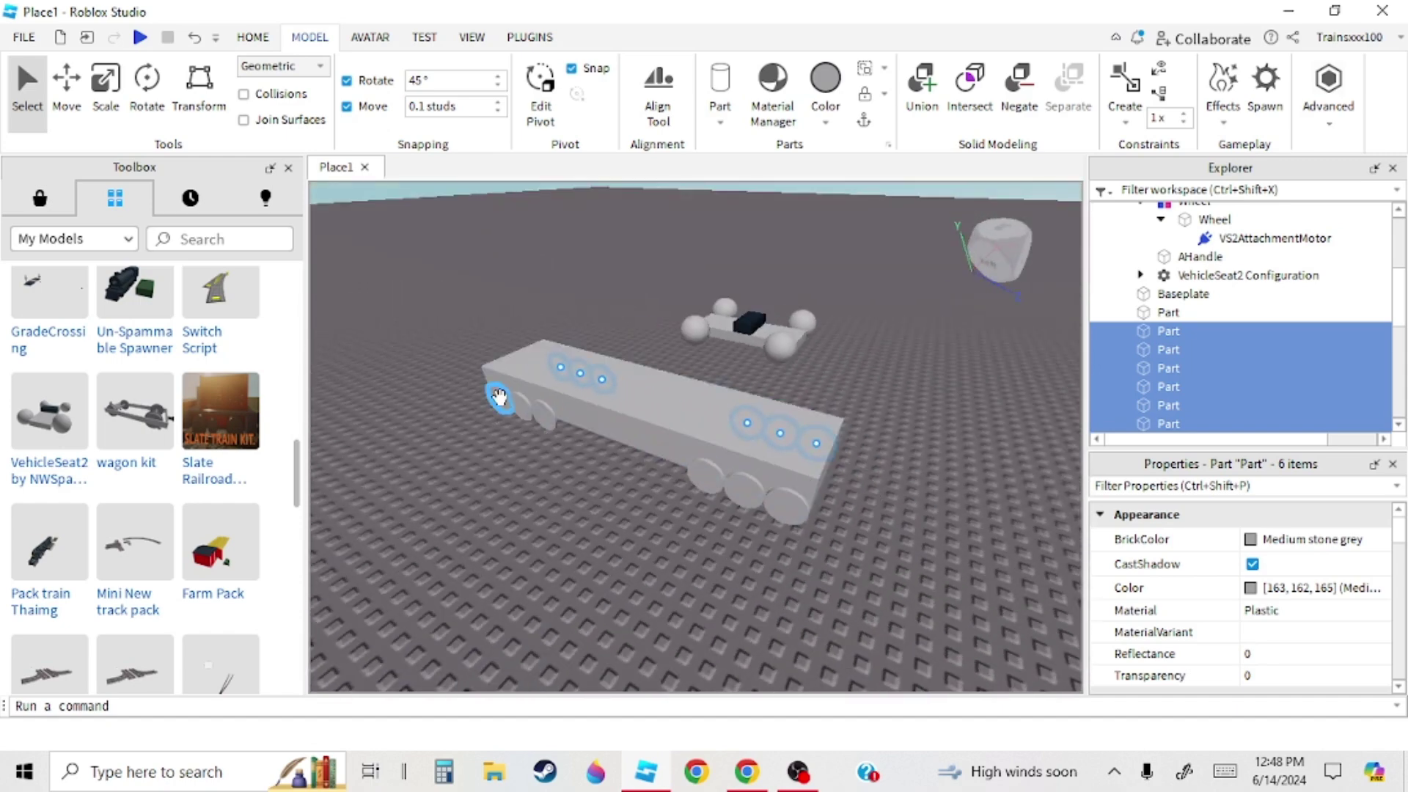
left_click(500, 396, "ctrl")
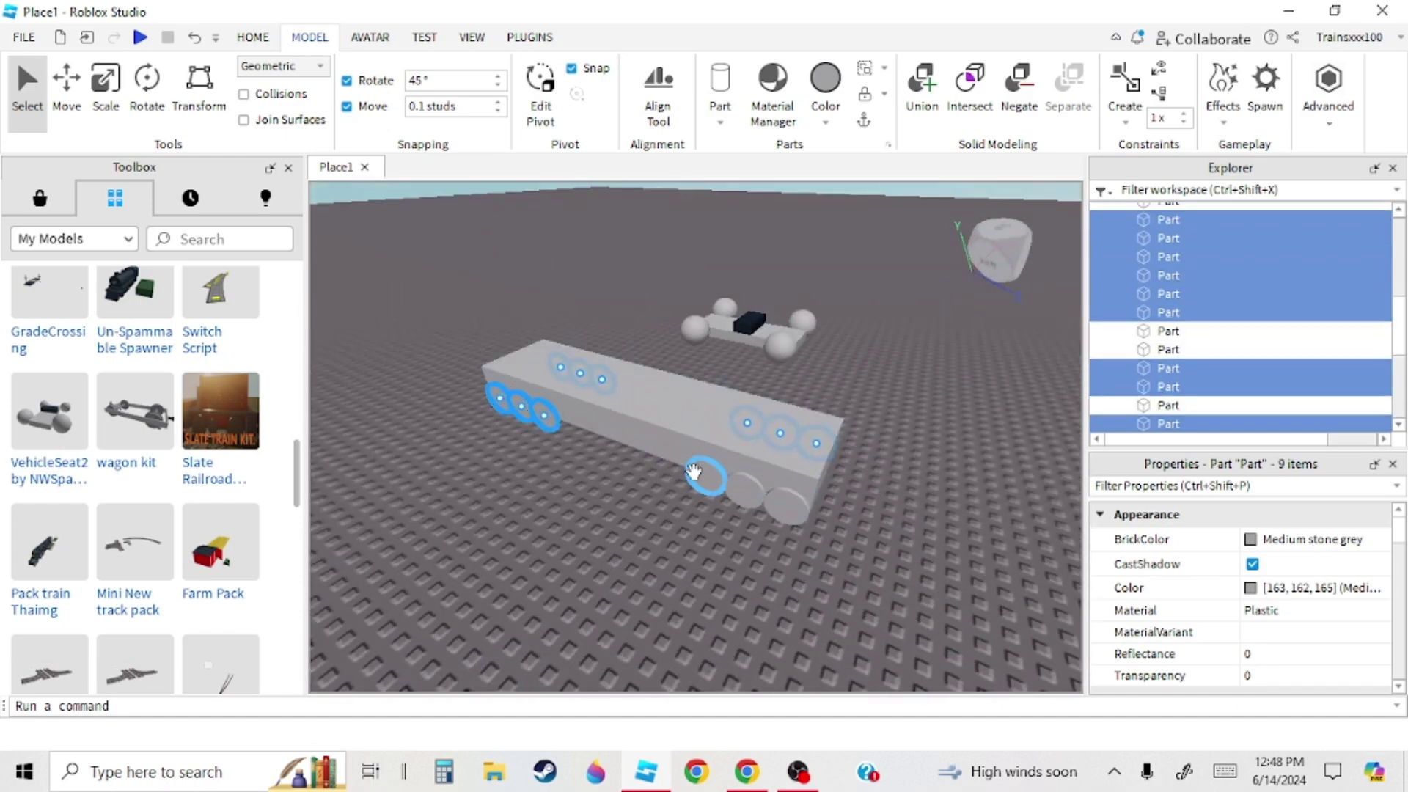
right_click(786, 517)
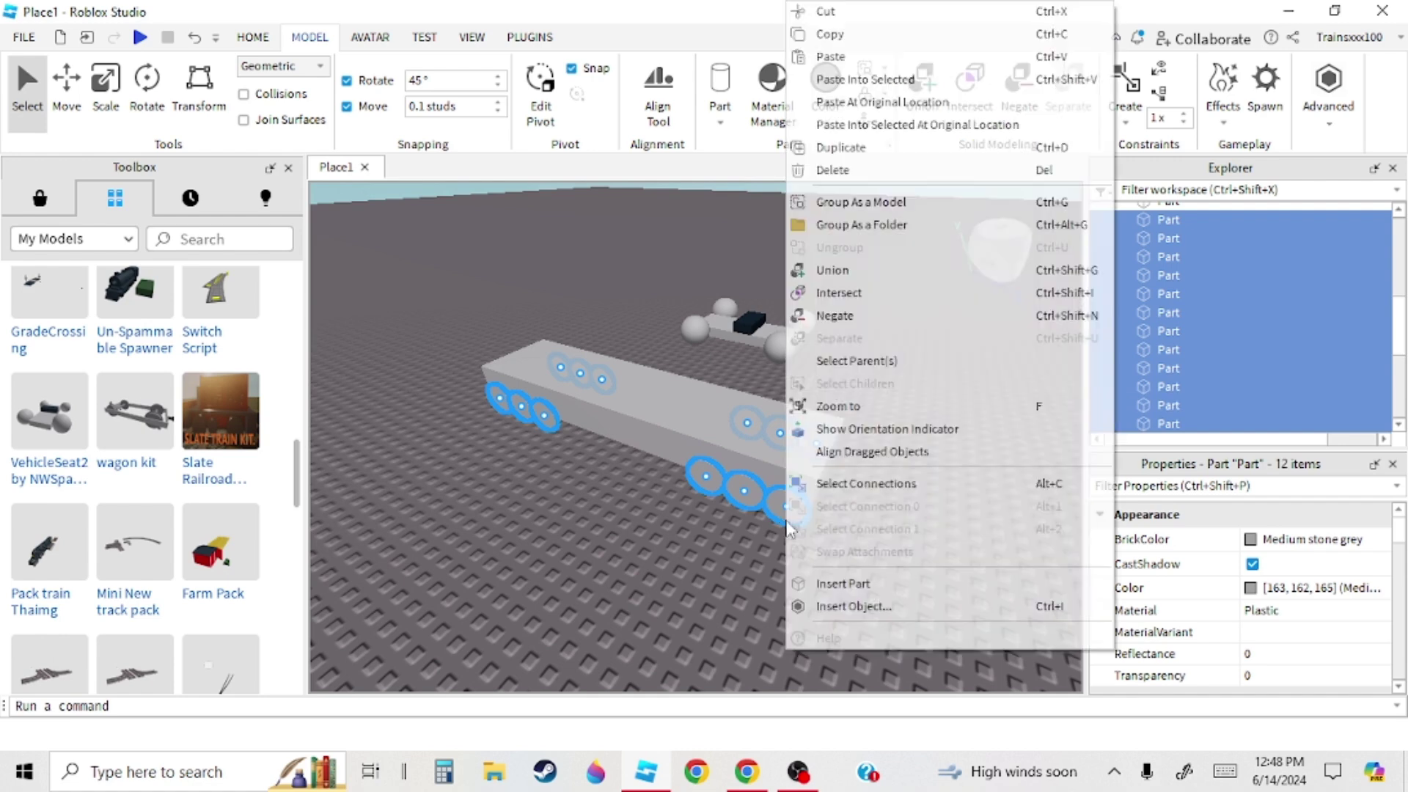
left_click(821, 80)
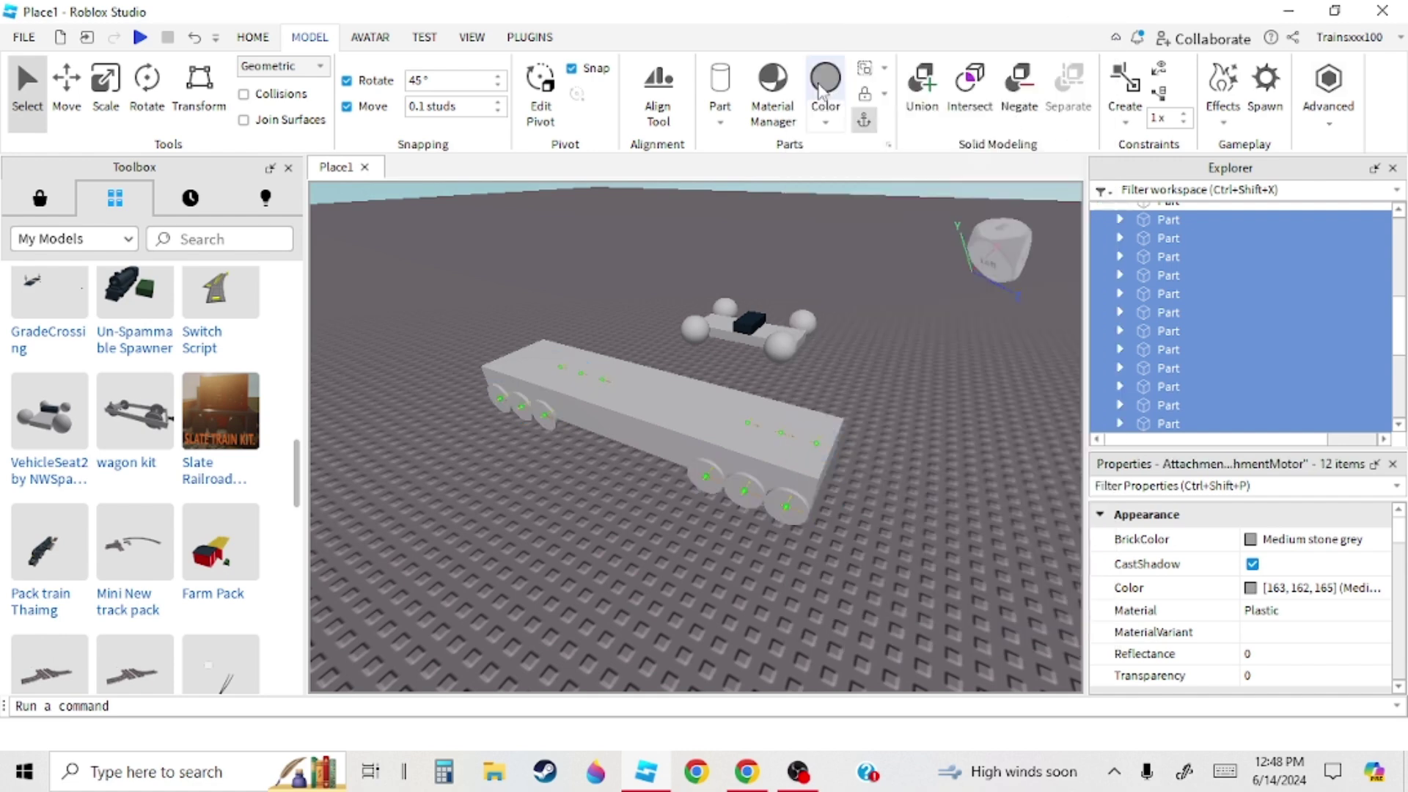
left_click(531, 569)
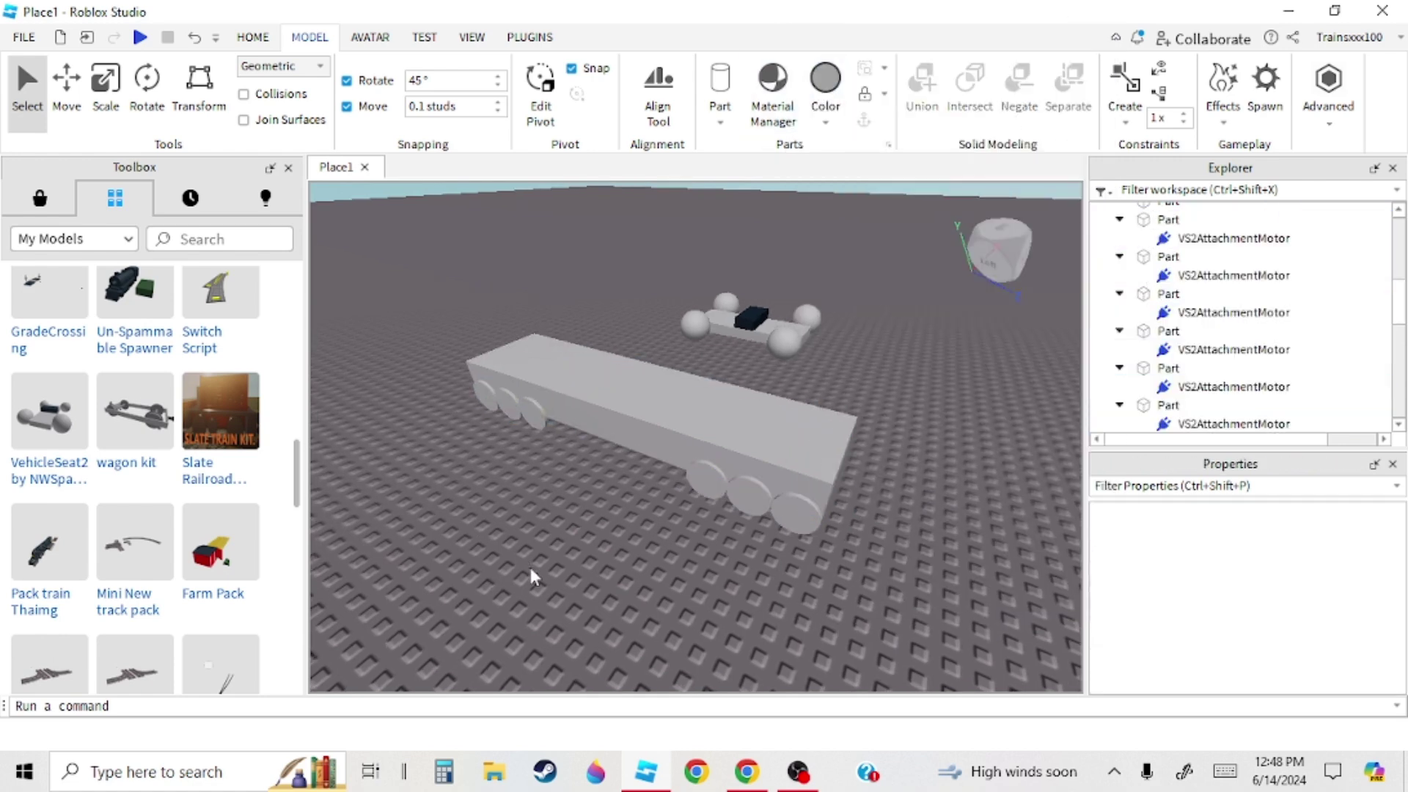
- Delete the four original Wheel models from the VehicleSeat2 Car model
right_click_drag(530, 569, 530, 569)
key("a")
right_click_drag(663, 490, 662, 490)
key("a")
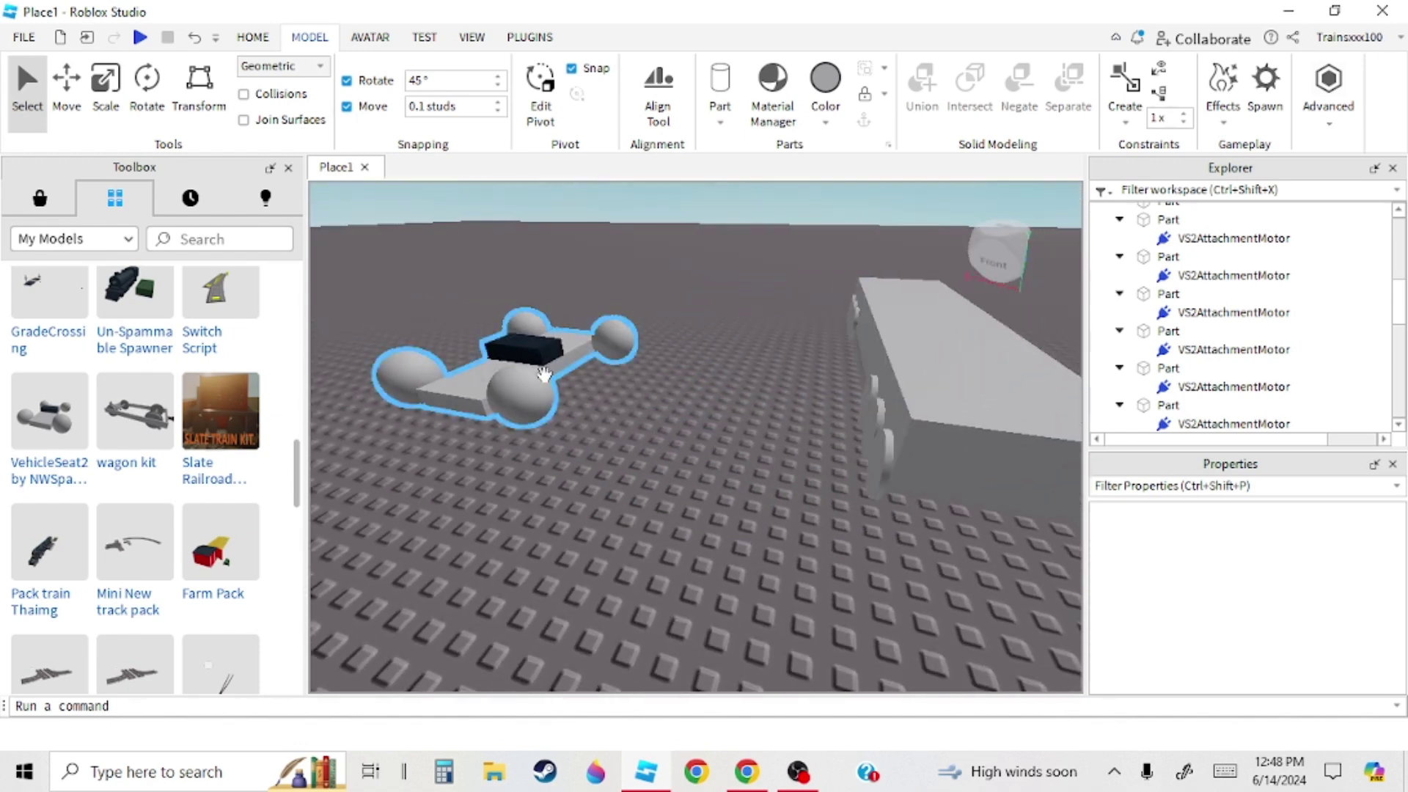
left_click(516, 359)
left_click(1192, 286)
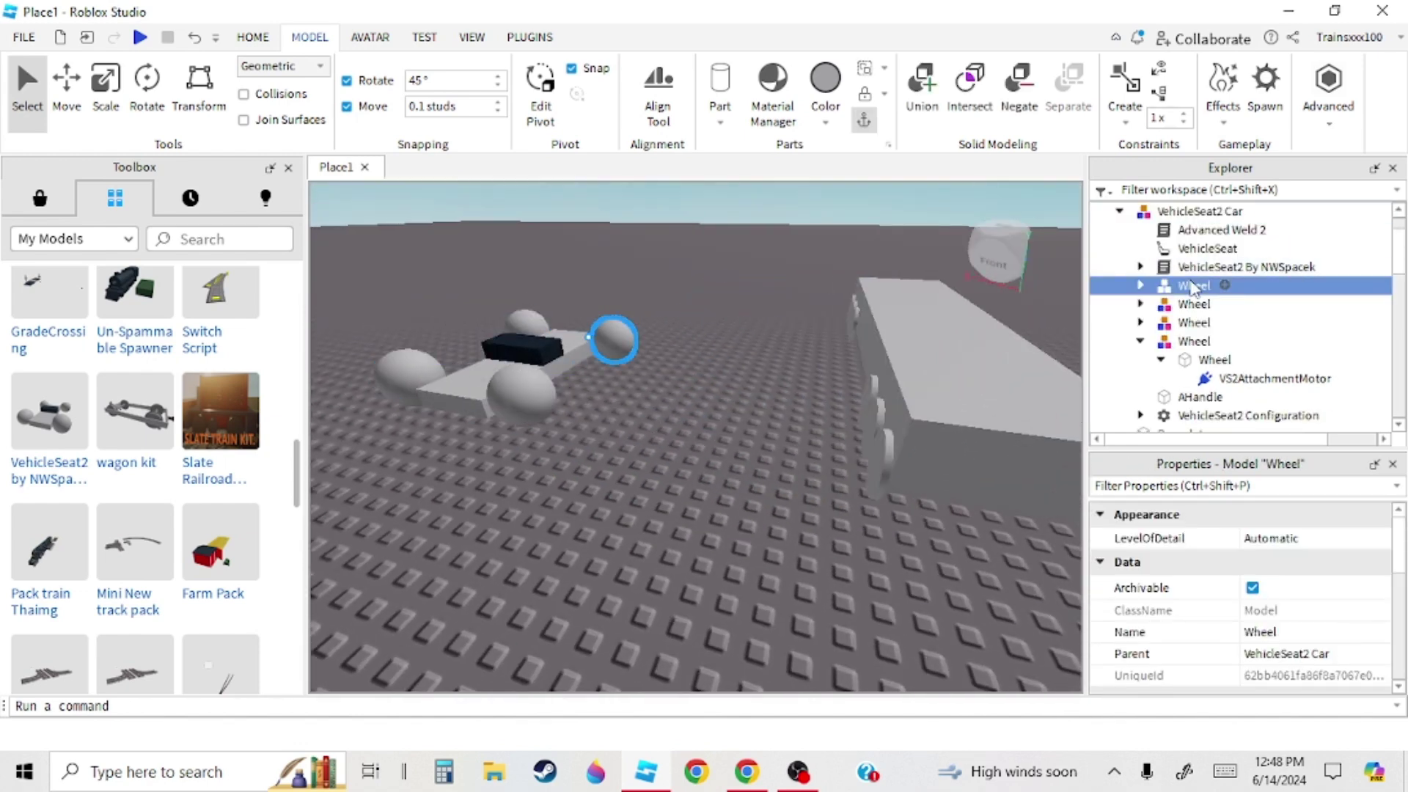
key("Delete")
left_click(1192, 286)
key("Delete")
left_click(1192, 286)
key("Delete")
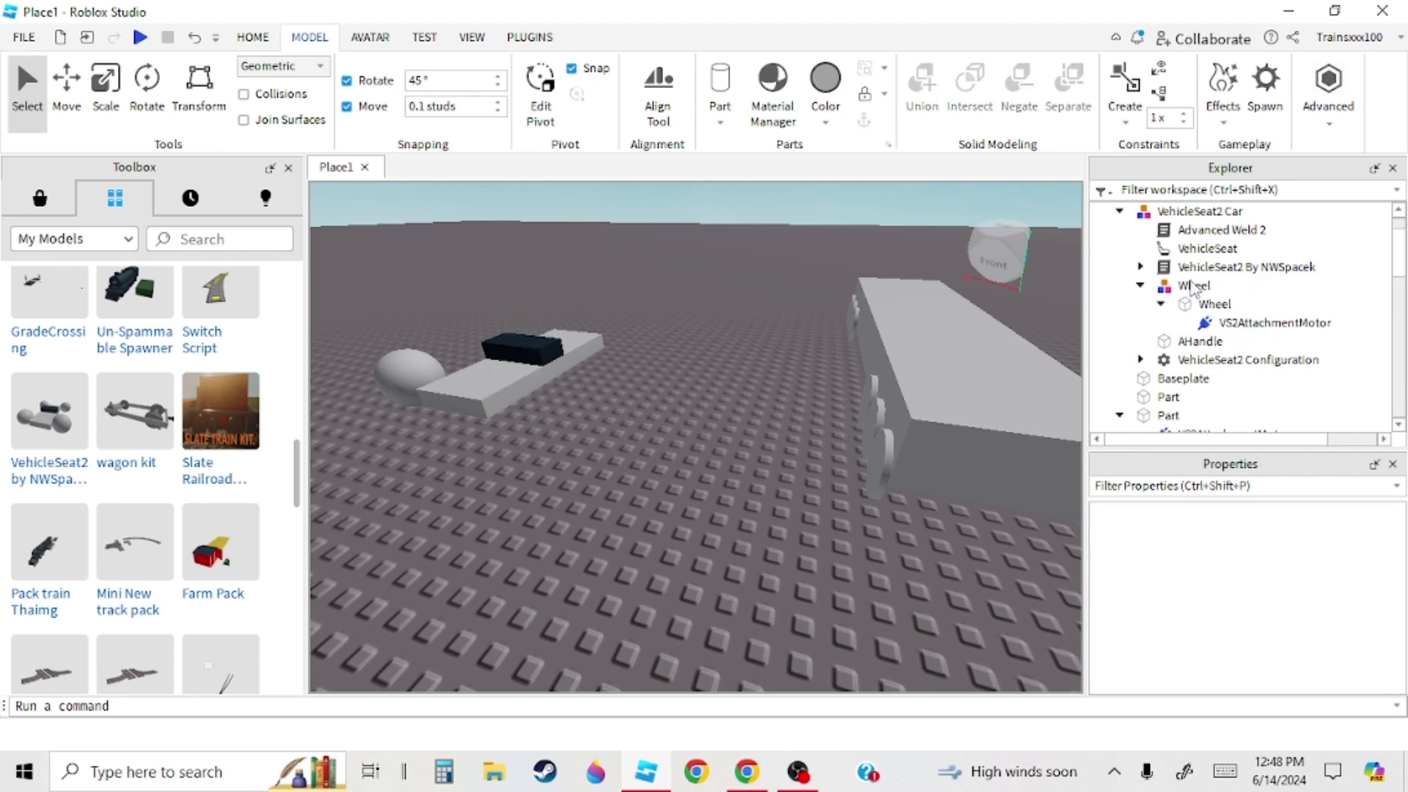
left_click(1192, 286)
key("Delete")
key("Delete")
- Set move snapping to 1 stud and position the wheel-less VehicleSeat2 Car body over the slab
left_click_drag(476, 391, 801, 419)
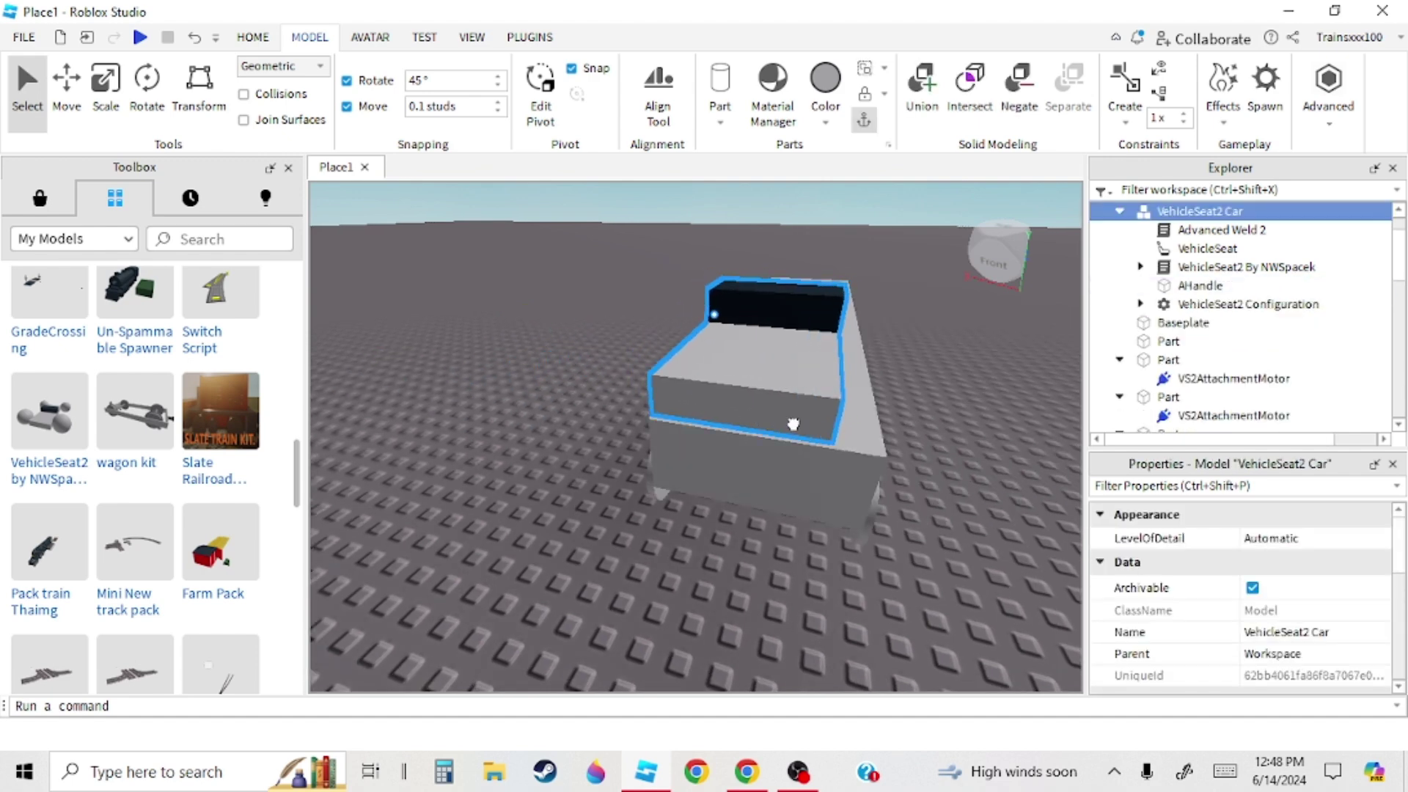
scroll(790, 427, "up", 5)
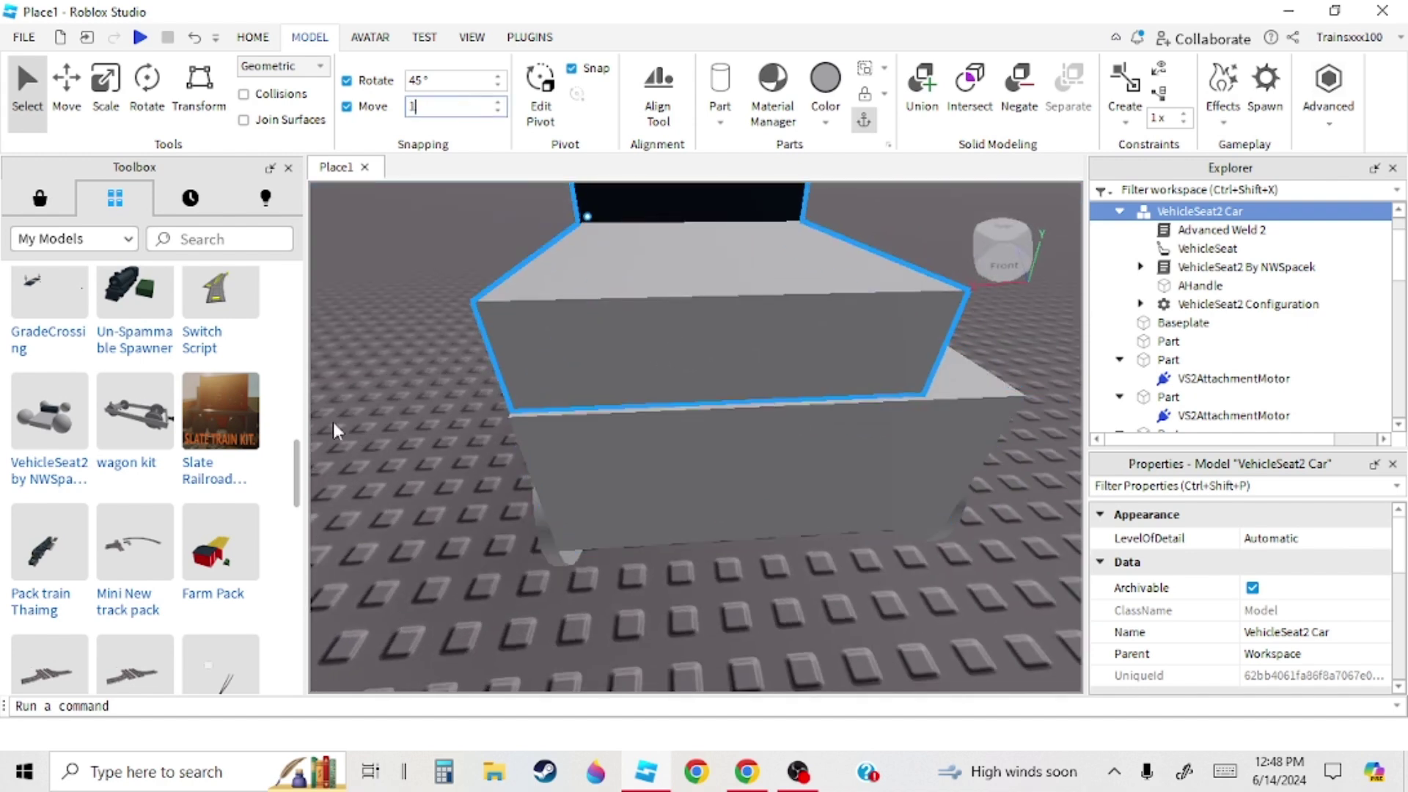
left_click(419, 447)
left_click_drag(579, 343, 594, 439)
right_click_drag(595, 438, 595, 437)
scroll(596, 437, "down", 4)
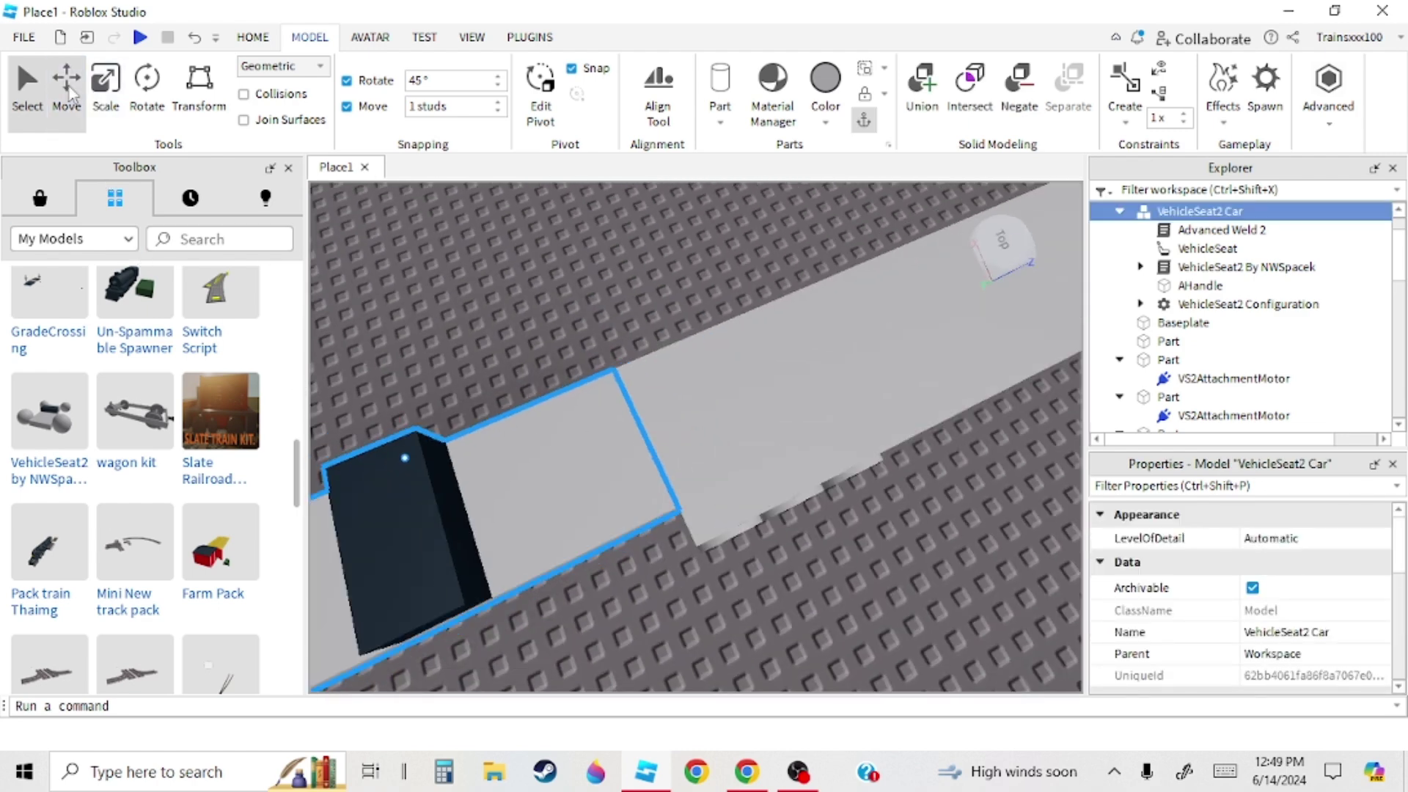
left_click_drag(557, 410, 899, 271)
- Scale the AHandle part of the VehicleSeat2 Car to match the width, length and height of the slab
left_click(101, 102)
right_click_drag(748, 408, 756, 397)
scroll(756, 397, "up", 2)
left_click(763, 288)
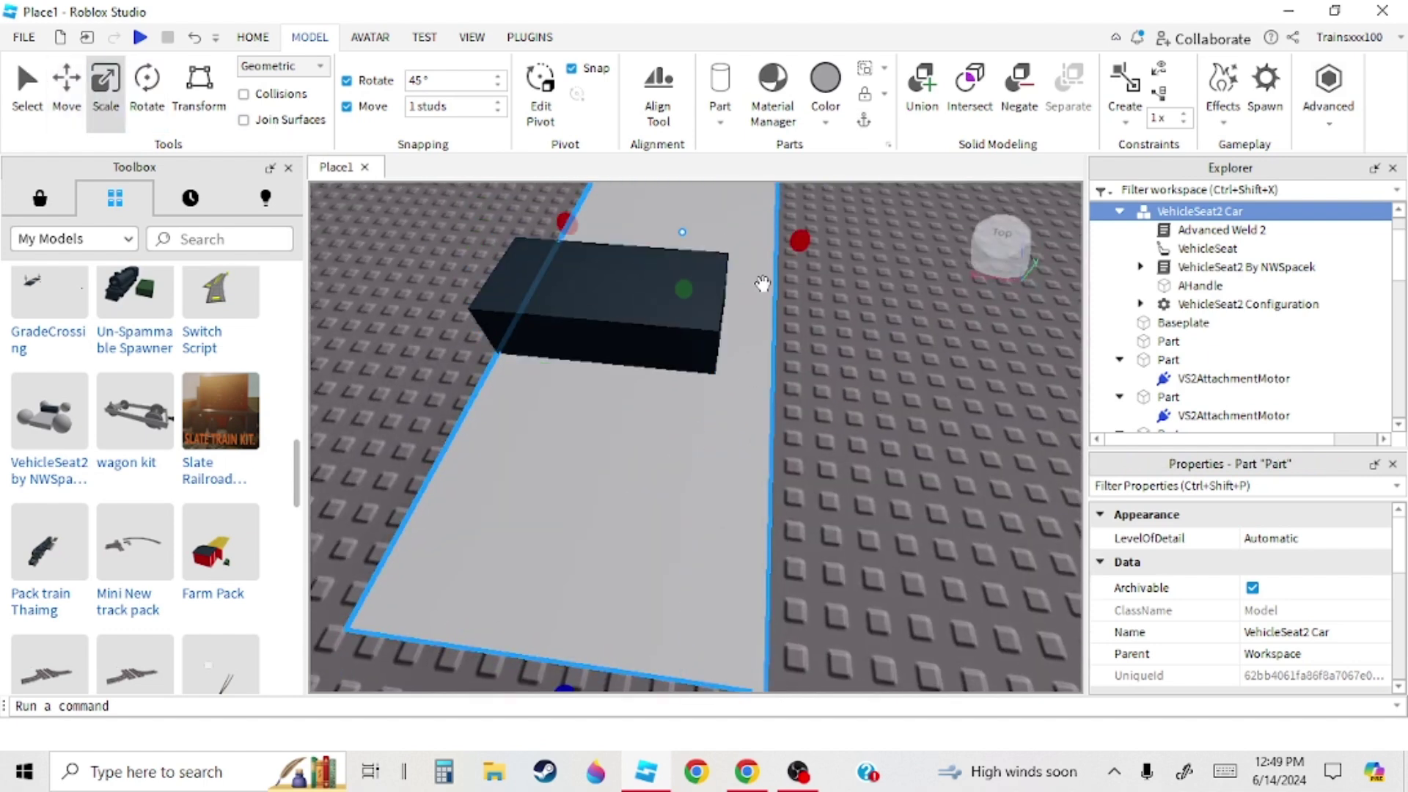
left_click(653, 313)
left_click(1195, 286)
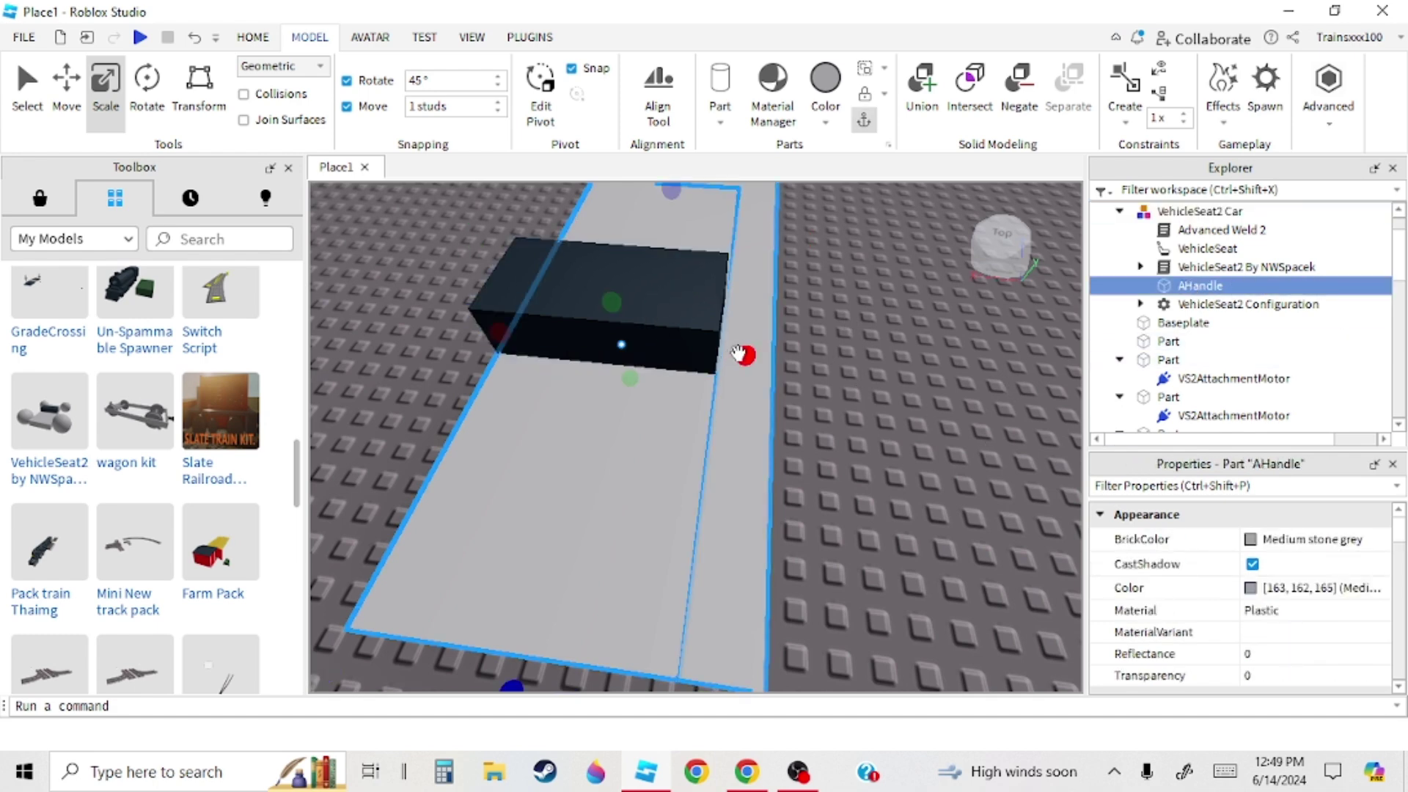
right_click_drag(772, 359, 770, 402)
left_click_drag(833, 459, 887, 493)
right_click_drag(887, 494, 883, 484)
left_click_drag(886, 493, 749, 490)
right_click_drag(750, 490, 749, 491)
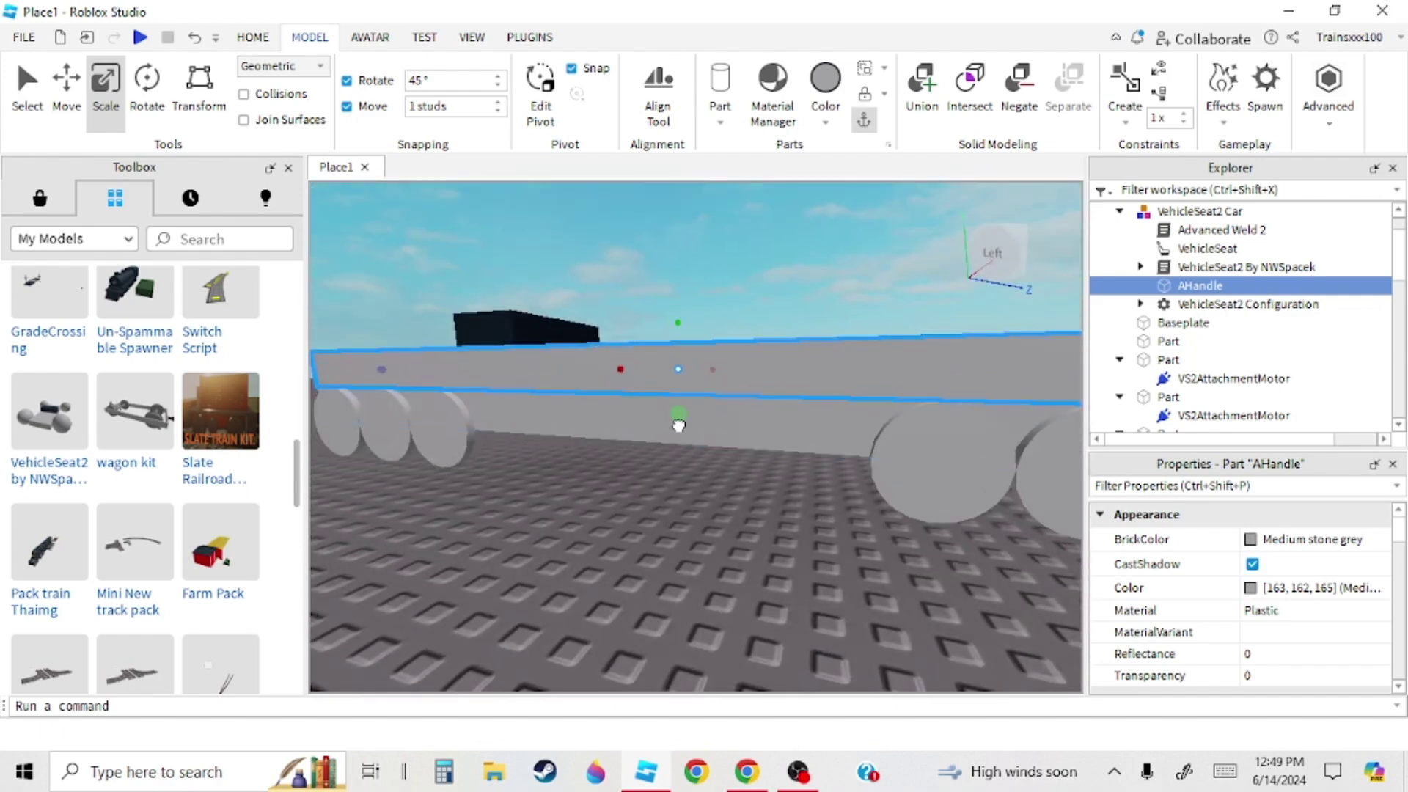
scroll(688, 474, "down", 10)
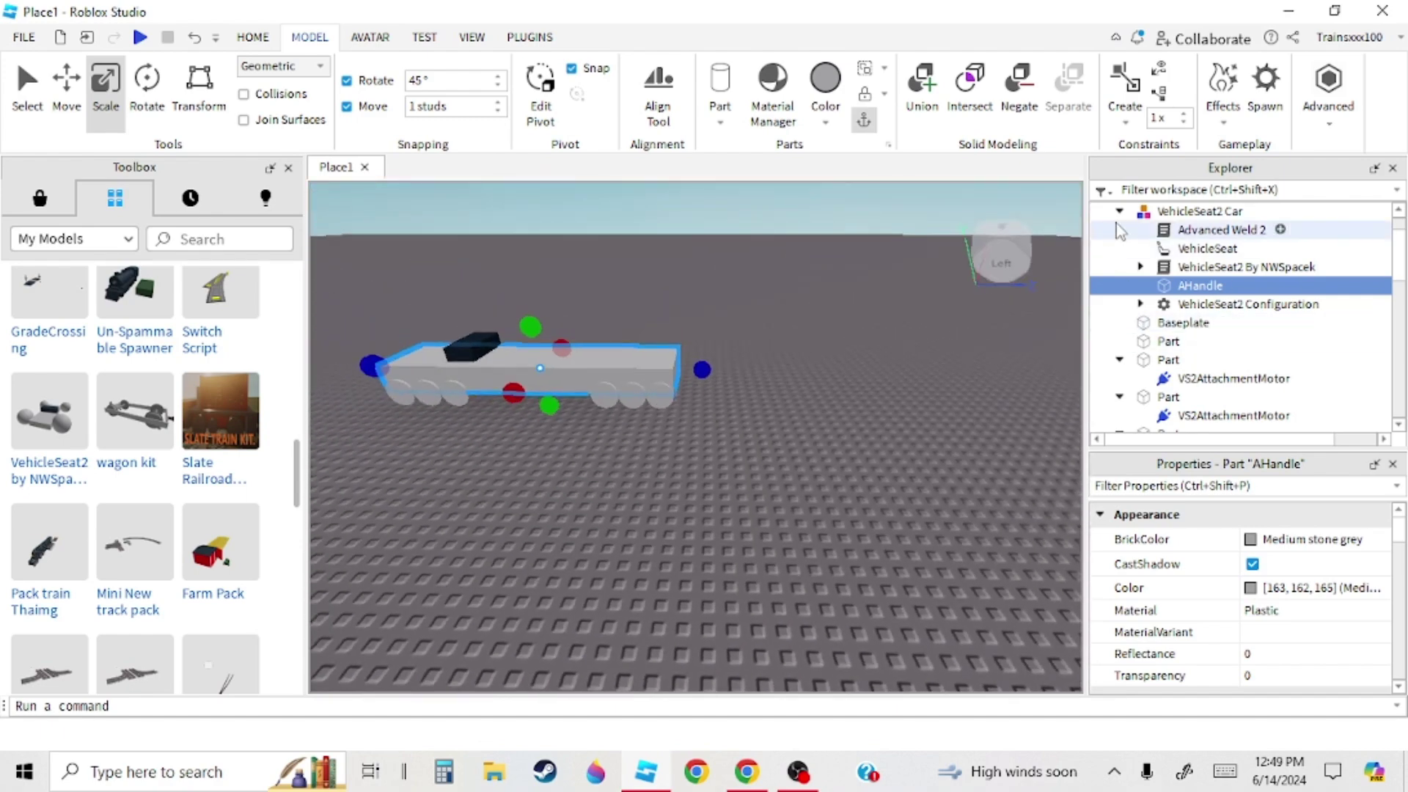
- Delete the original slab Part that sits outside the VehicleSeat2 Car model
left_click(1120, 212)
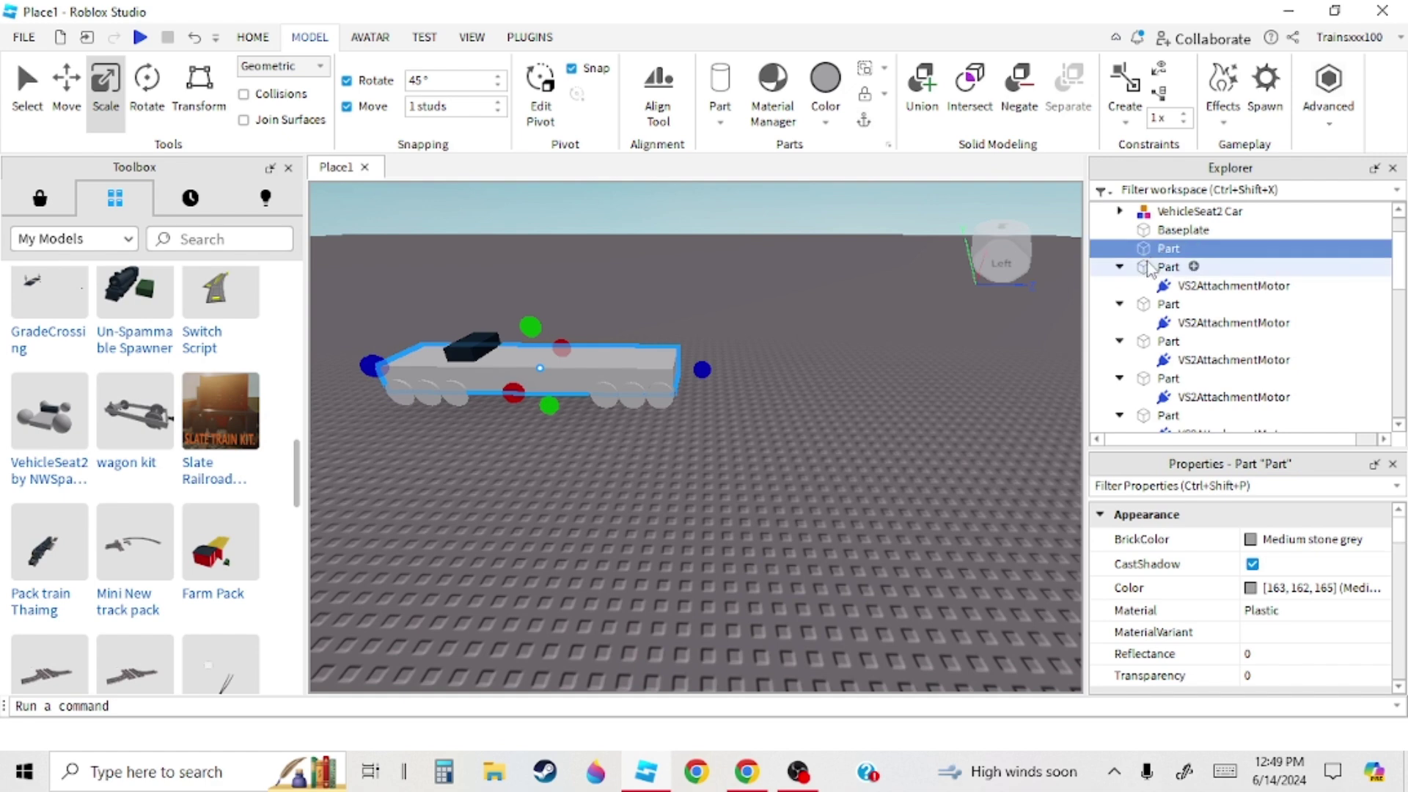
key("Delete")
right_click_drag(752, 572, 753, 571)
scroll(724, 498, "up", 4)
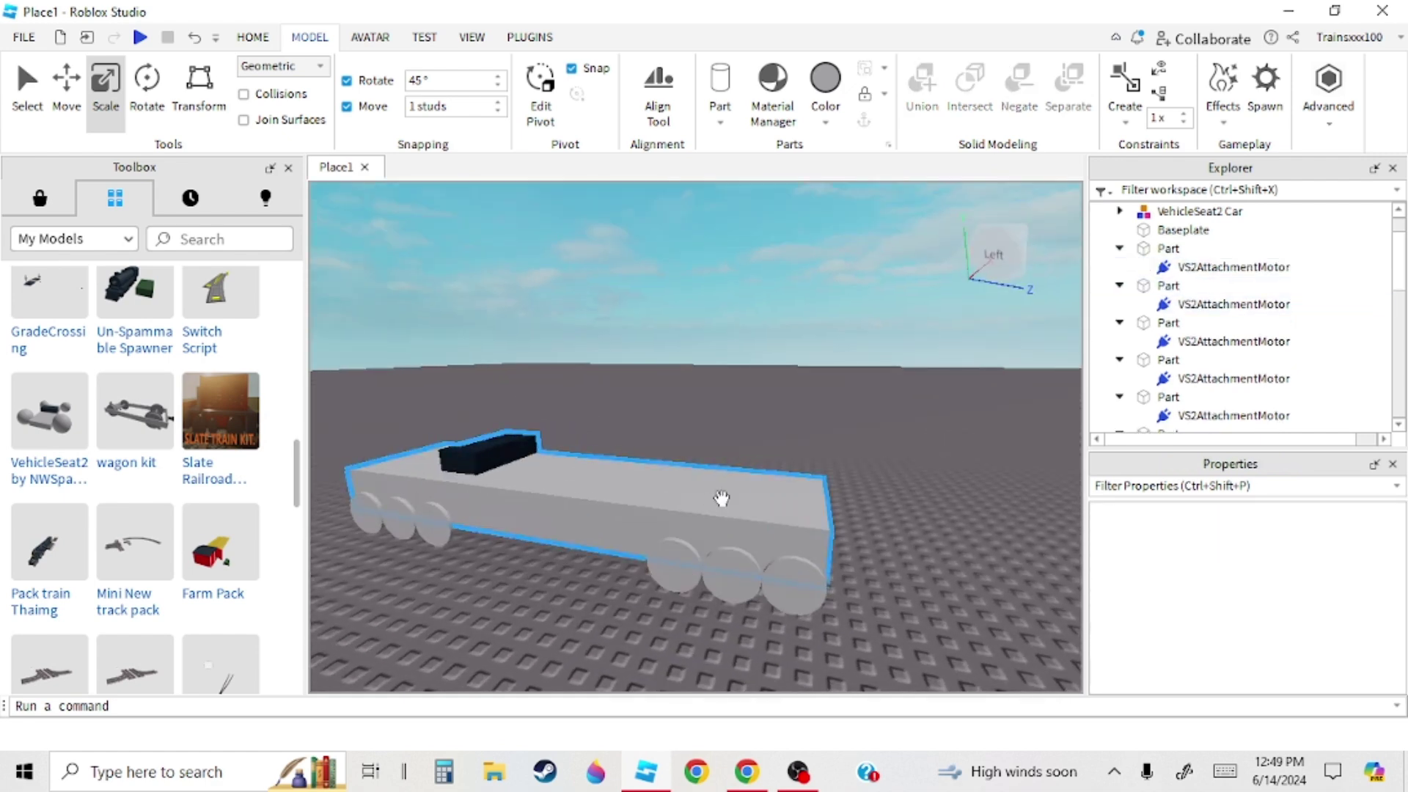
- Group each of the six wheels on the first long side of the vehicle as its own model
right_click_drag(723, 498, 722, 499)
key("d")
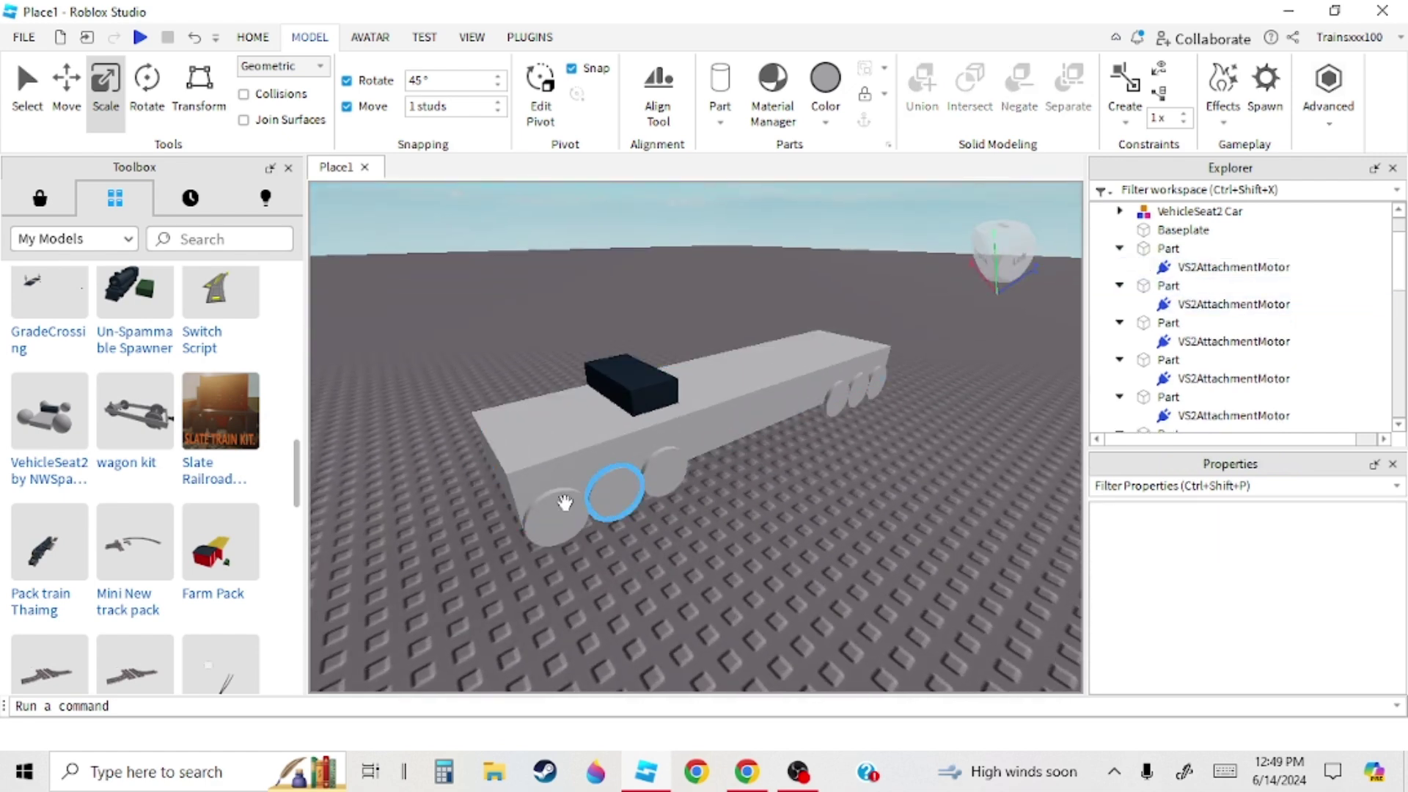
right_click(614, 491)
left_click(676, 201)
key("a")
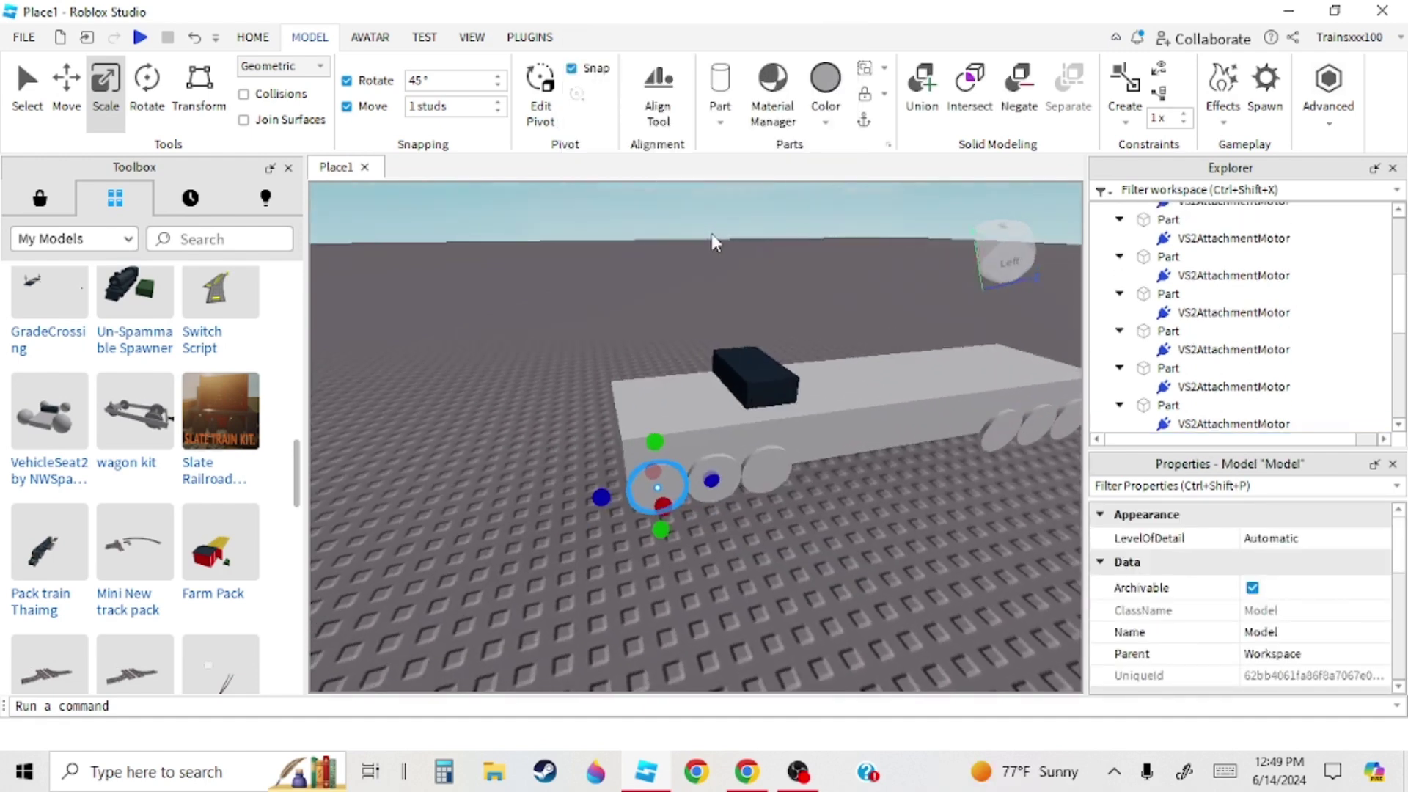
key("a")
left_click(708, 256)
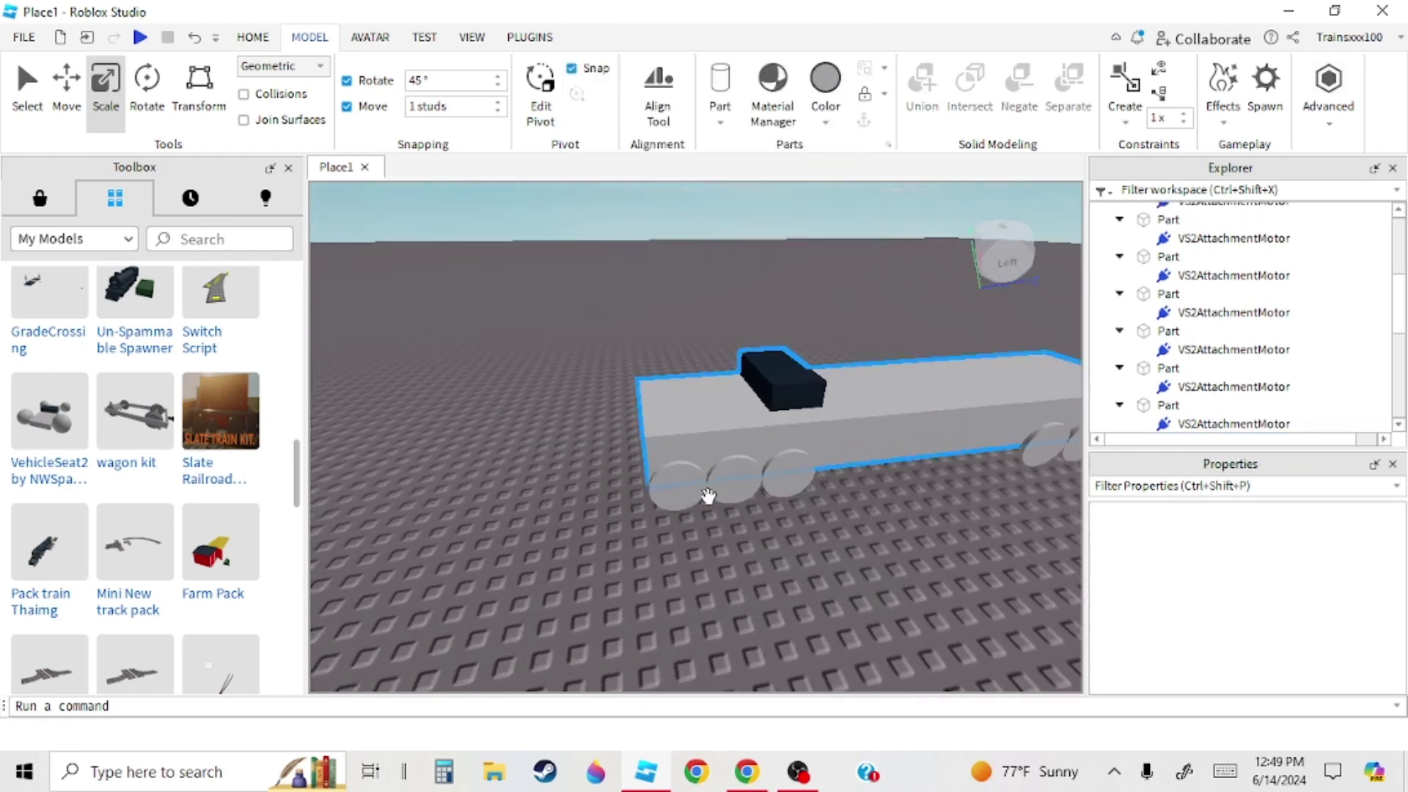
right_click_drag(726, 449, 726, 453)
right_click(735, 468)
left_click(796, 202)
left_click(784, 242)
key("d")
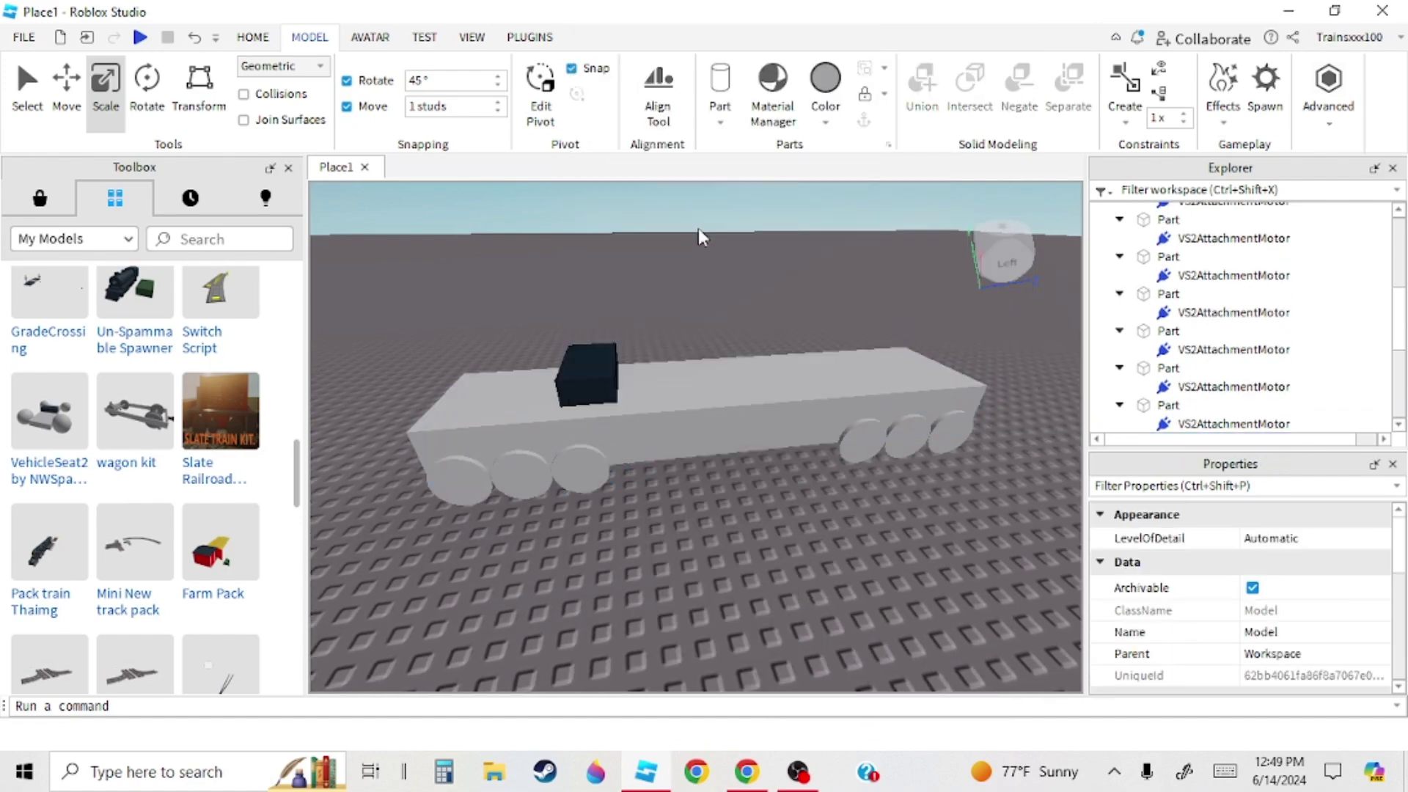
right_click(570, 471)
left_click(637, 201)
left_click(697, 227)
key("d")
right_click(662, 445)
left_click(752, 196)
left_click(747, 235)
right_click(687, 449)
left_click(759, 208)
left_click(759, 238)
right_click(732, 446)
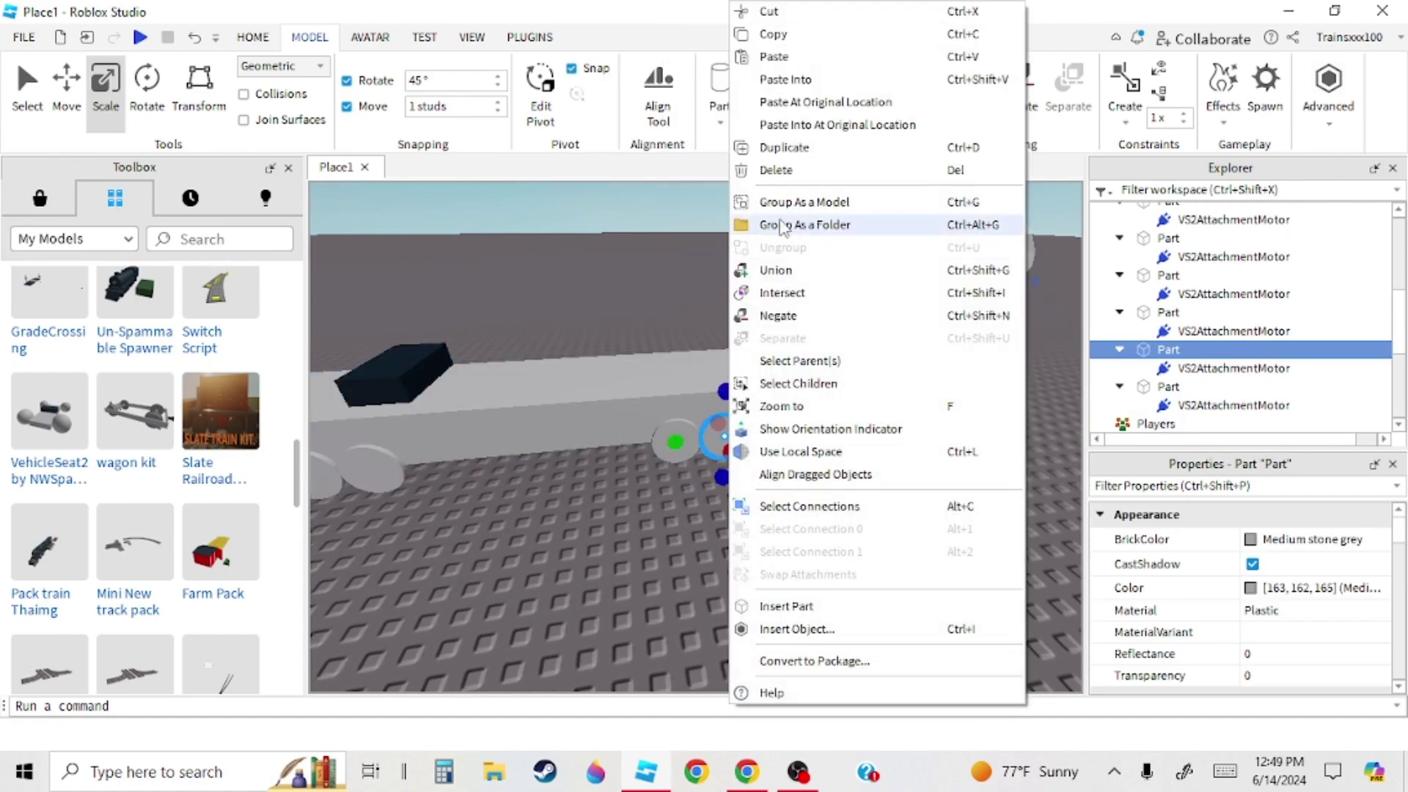
left_click(795, 204)
left_click(795, 242)
right_click(770, 441)
left_click(820, 203)
left_click(807, 253)
- Group each of the six wheels on the opposite long side as its own model
right_click(747, 460)
left_click(792, 204)
left_click(788, 246)
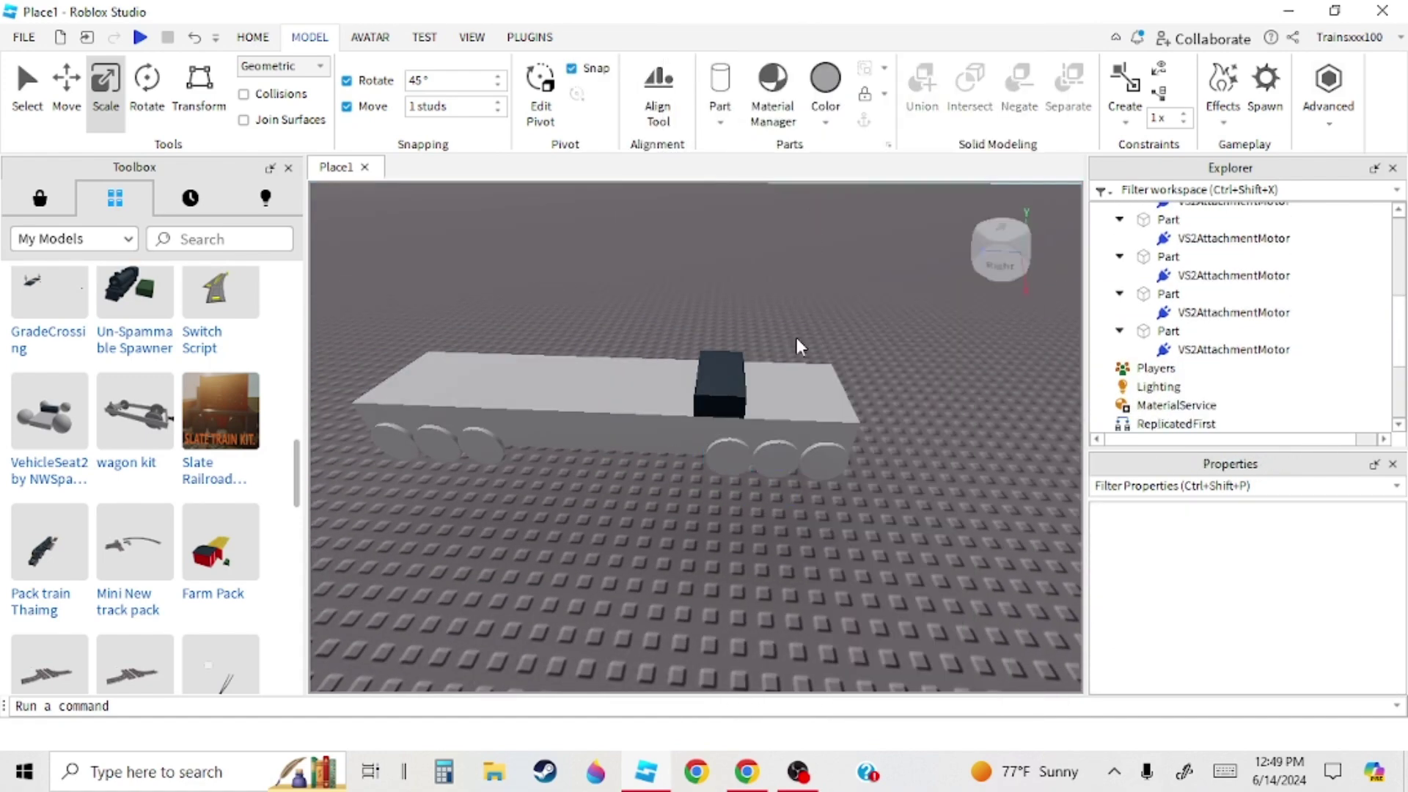
right_click(780, 458)
left_click(812, 204)
left_click(808, 228)
right_click(825, 459)
left_click(864, 204)
right_click(692, 440)
left_click(759, 229)
left_click(755, 253)
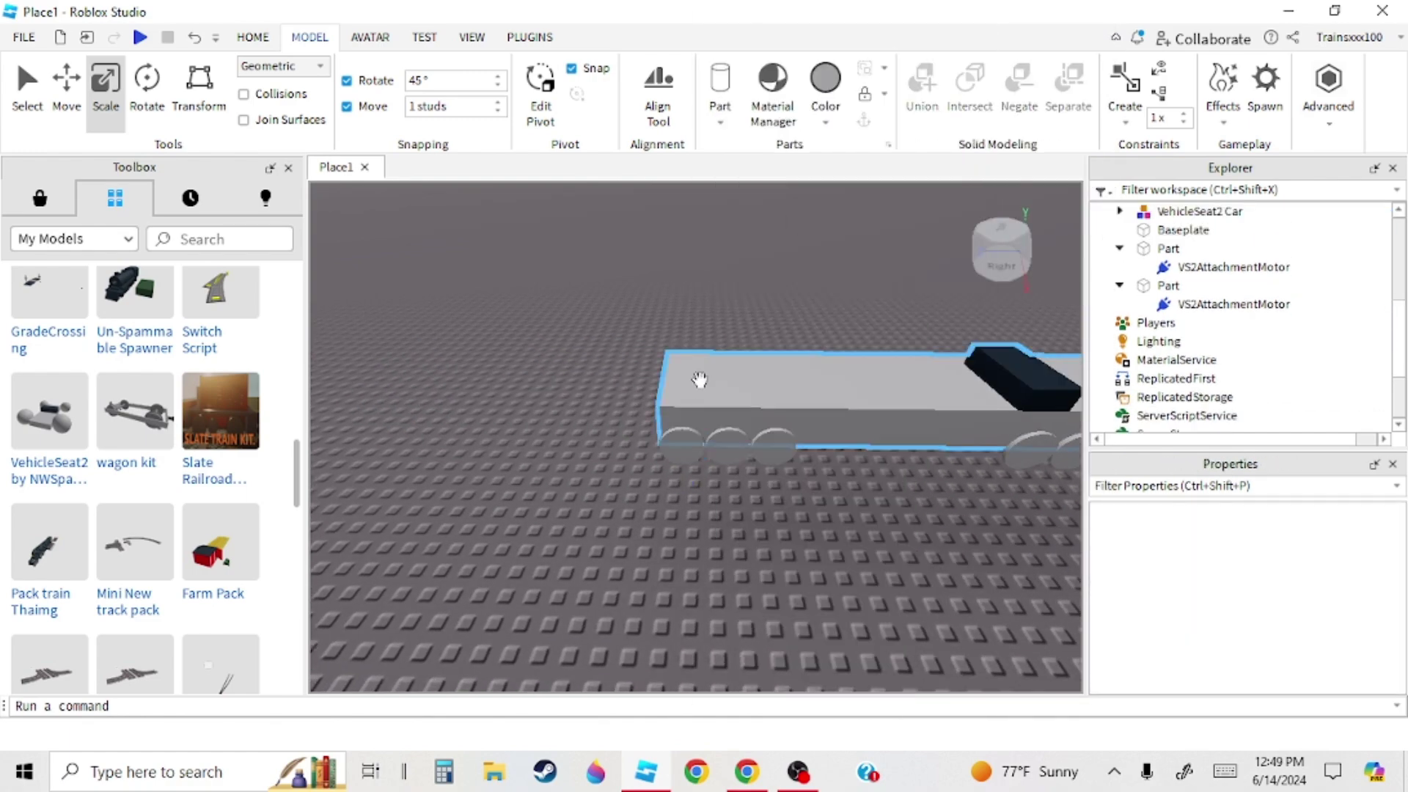
right_click(717, 445)
left_click(778, 233)
left_click(776, 250)
right_click(773, 446)
left_click(855, 235)
left_click(857, 236)
- Move all twelve grouped wheel models from the Workspace into the VehicleSeat2 Car model
scroll(1219, 344, "up", 5)
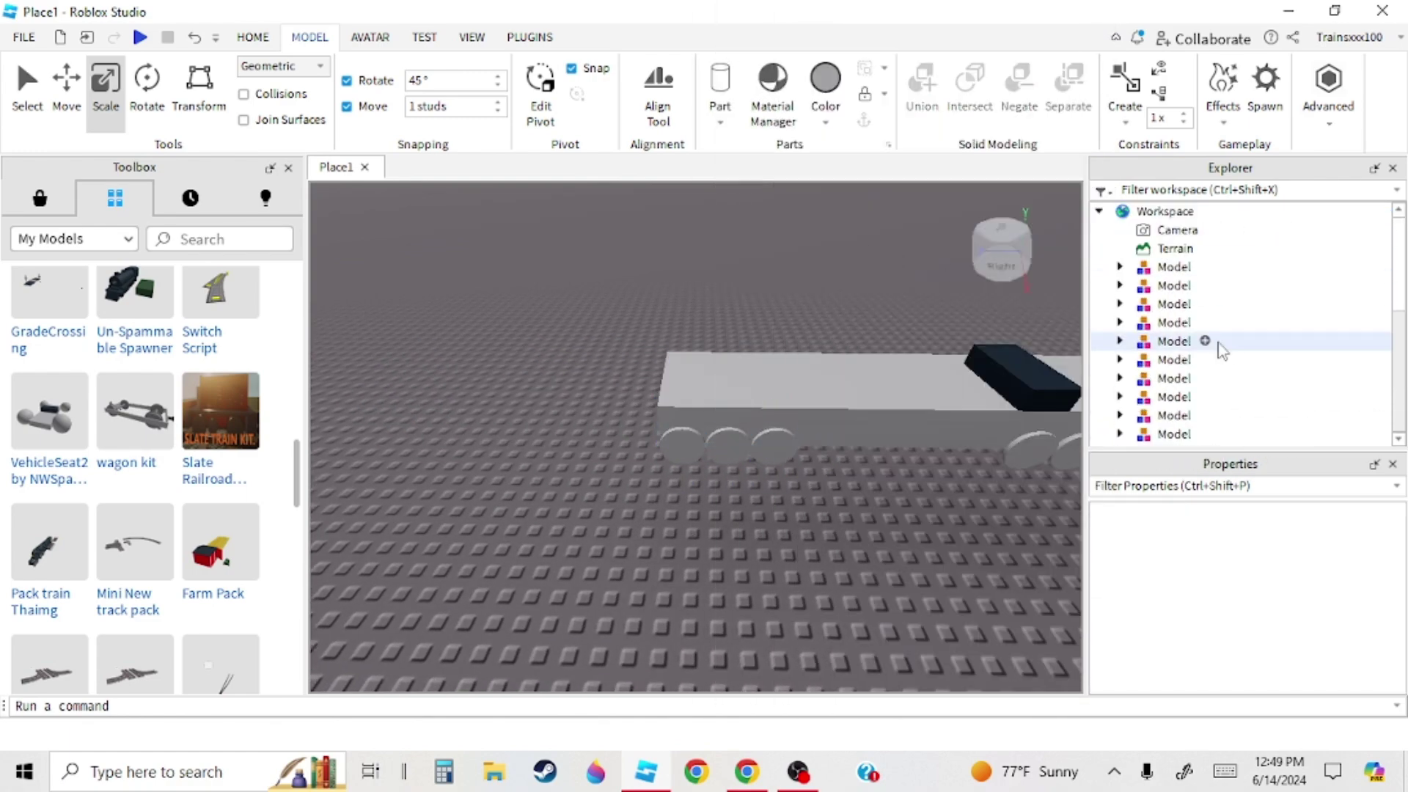
scroll(1219, 343, "down", 3)
key("a")
right_click_drag(834, 499, 973, 477)
key("d")
key("s")
scroll(1179, 319, "up", 1)
left_click_drag(1178, 376, 1185, 397)
right_click_drag(804, 537, 804, 536)
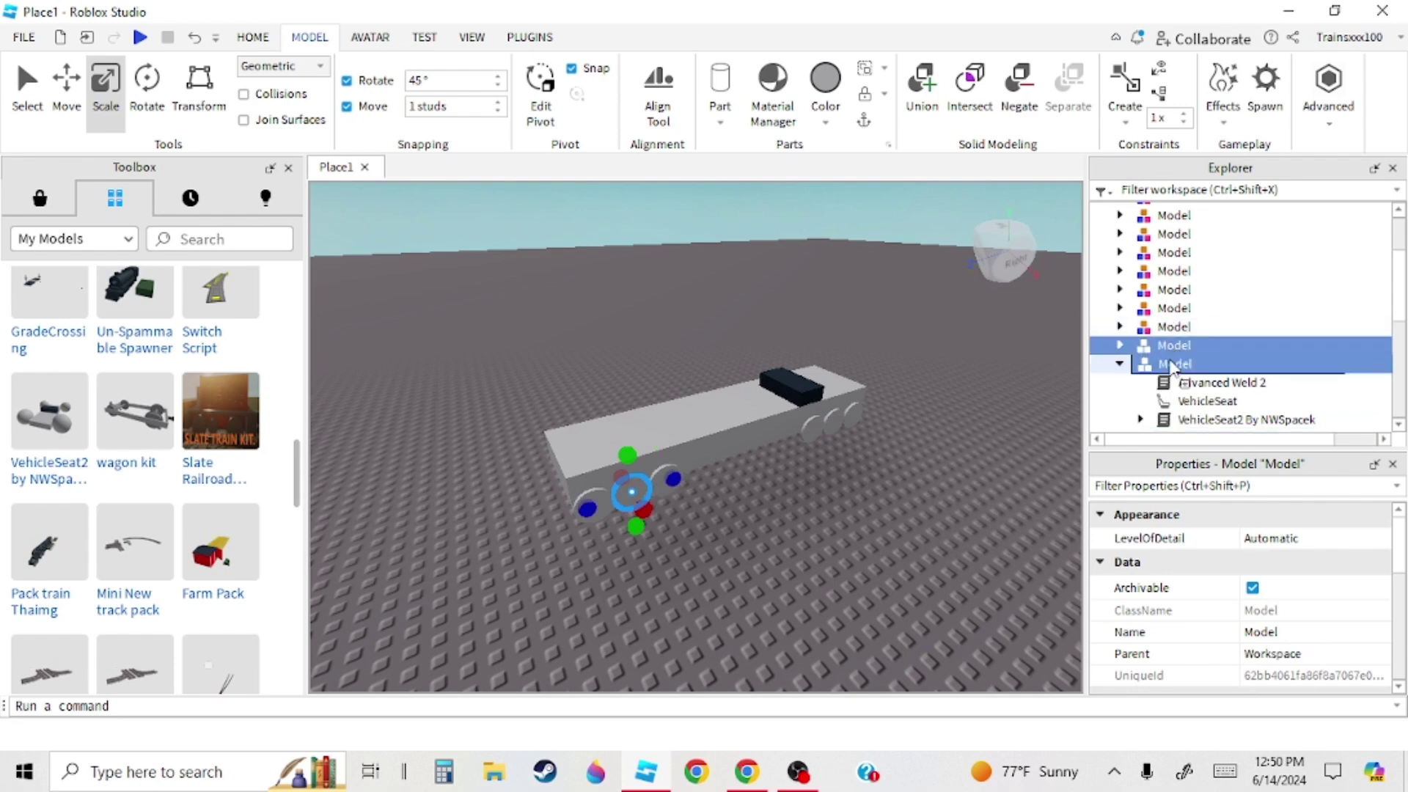
mouse_move(1174, 369)
left_mouse_down()
mouse_move(1173, 388)
mouse_move(1172, 371)
left_mouse_up()
scroll(1174, 369, "up", 1)
scroll(1174, 388, "up", 1)
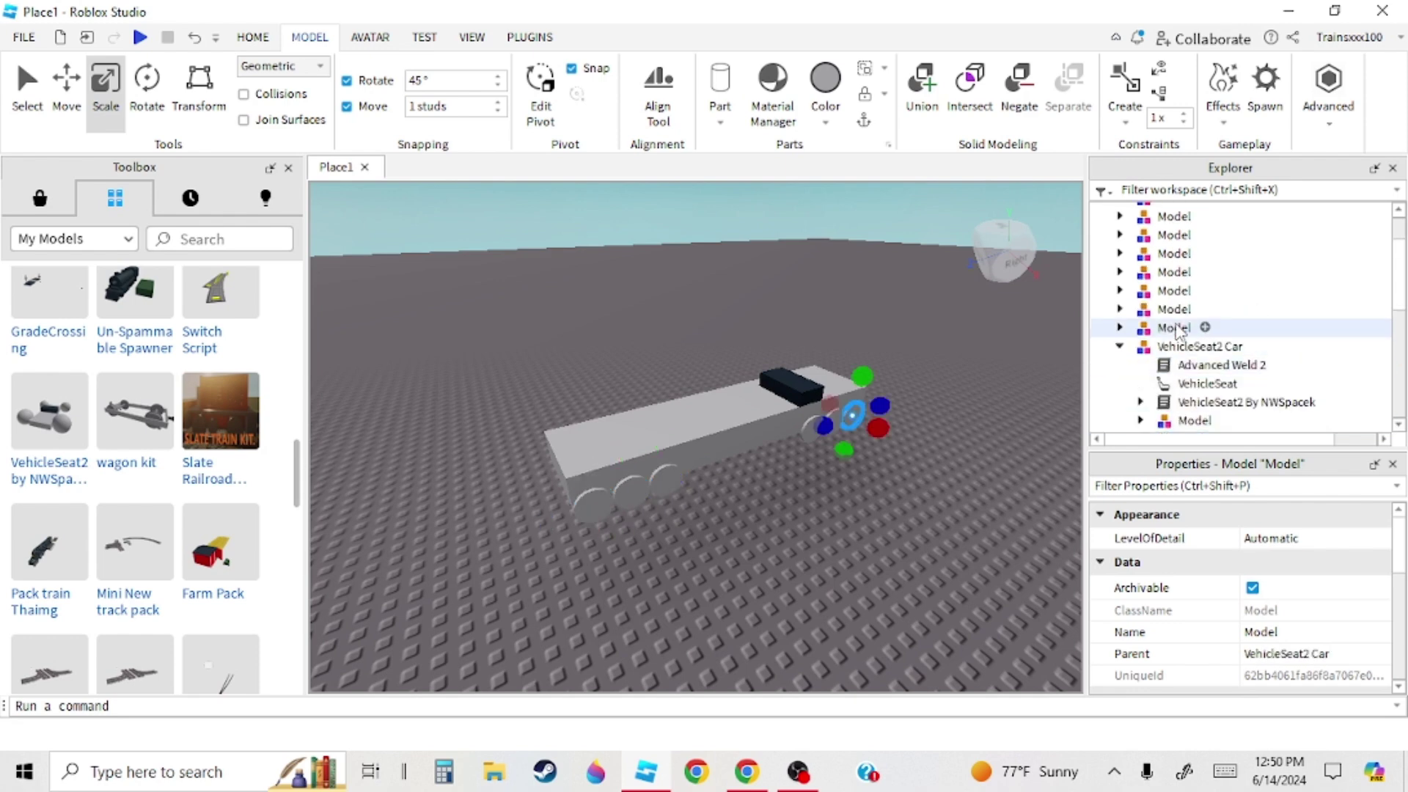
left_click_drag(1178, 322, 1169, 360)
scroll(1171, 342, "up", 1)
scroll(1171, 333, "up", 2)
scroll(1172, 360, "up", 4)
left_click_drag(1171, 303, 1171, 318)
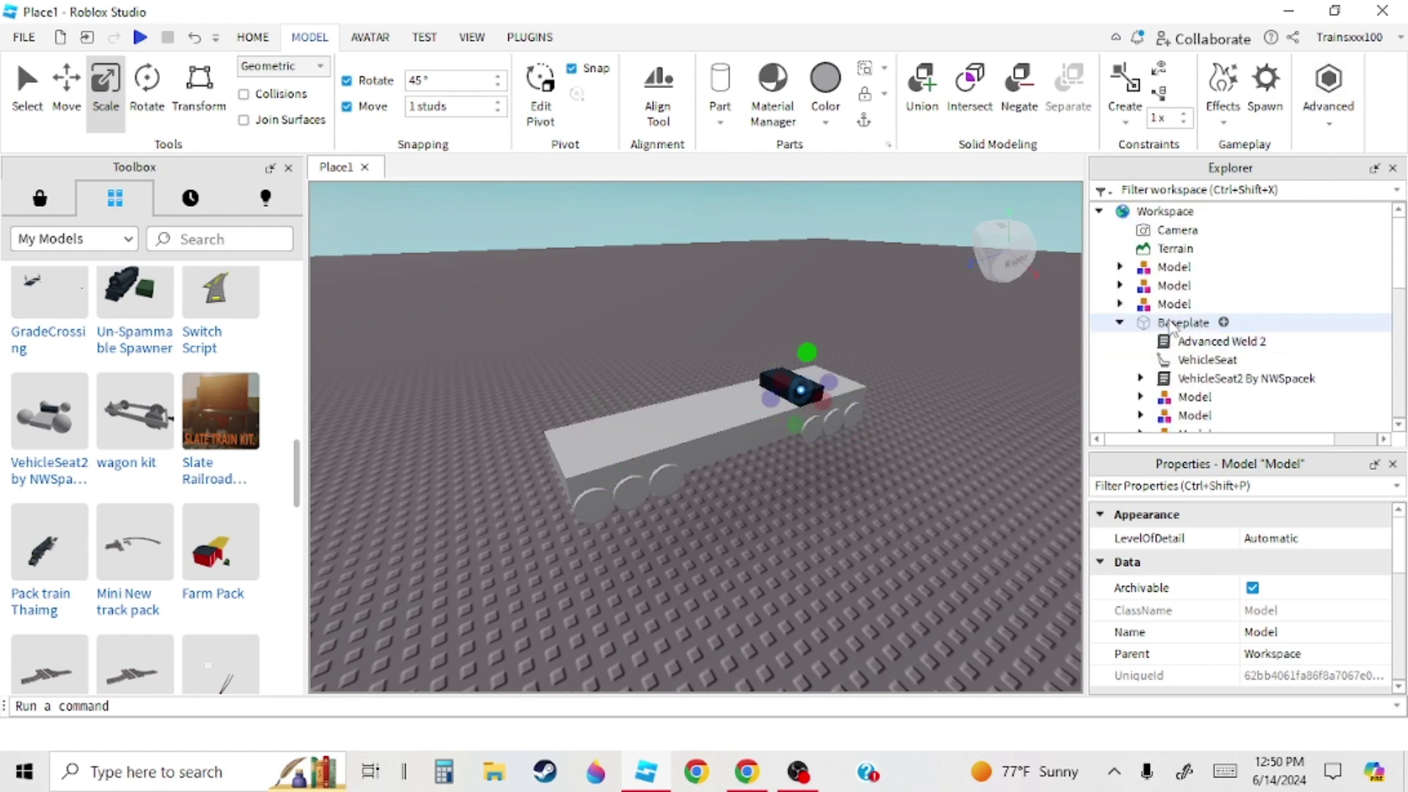
scroll(1171, 311, "up", 3)
left_click(992, 503)
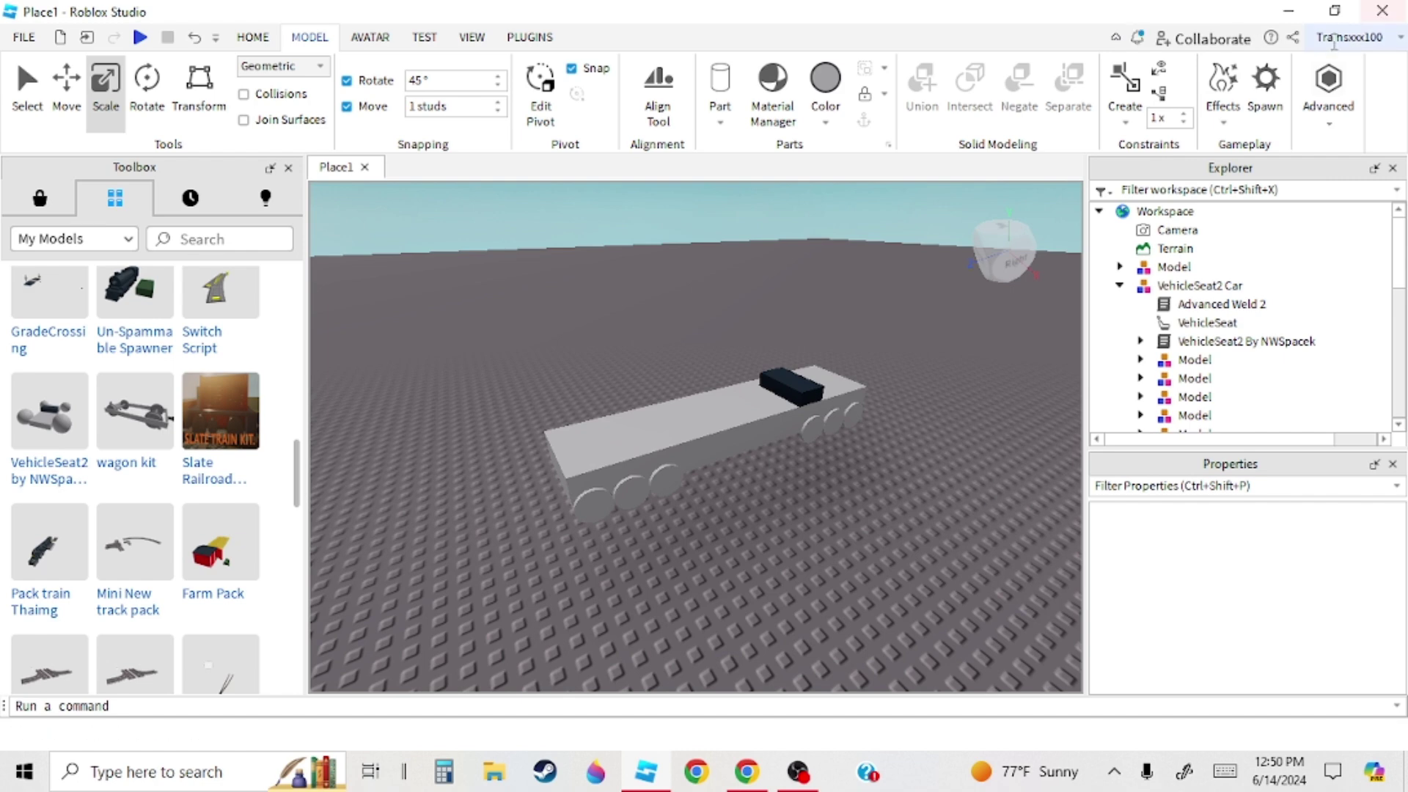
left_click_drag(1171, 268, 1166, 287)
left_click(782, 570)
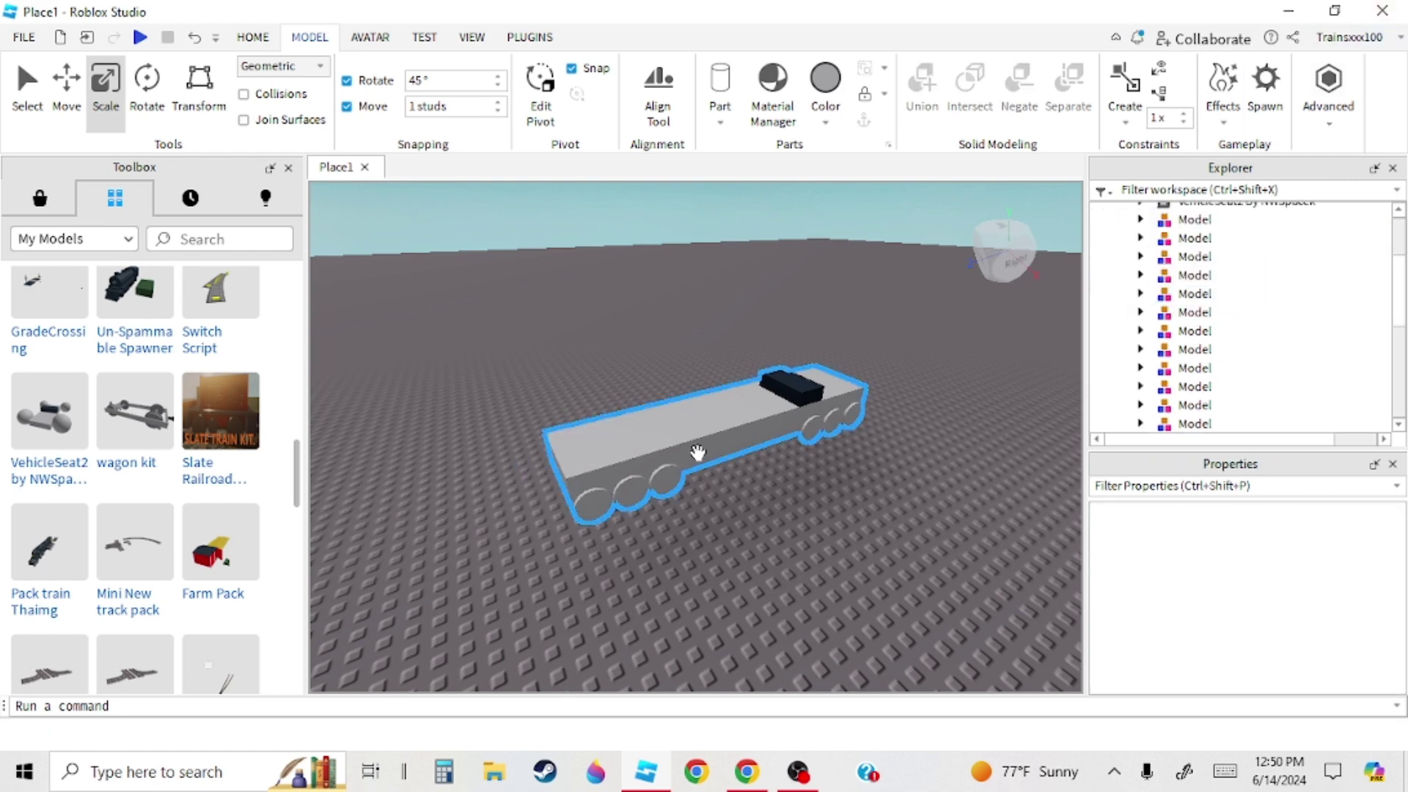
- Select the assembled VehicleSeat2 Car and reposition it as a whole on the baseplate
left_click(697, 452)
left_click(1120, 211)
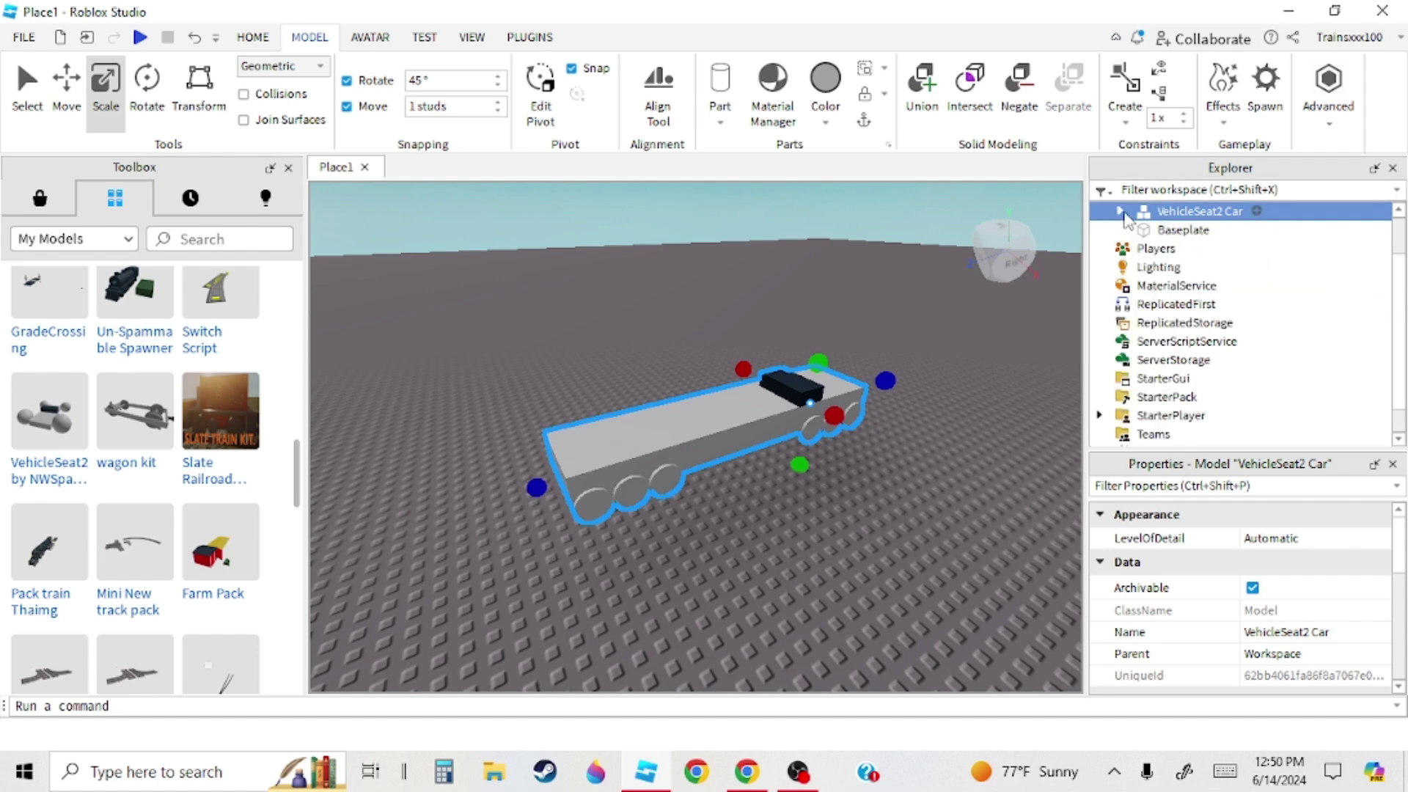
left_click(867, 534)
right_click_drag(867, 534, 877, 511)
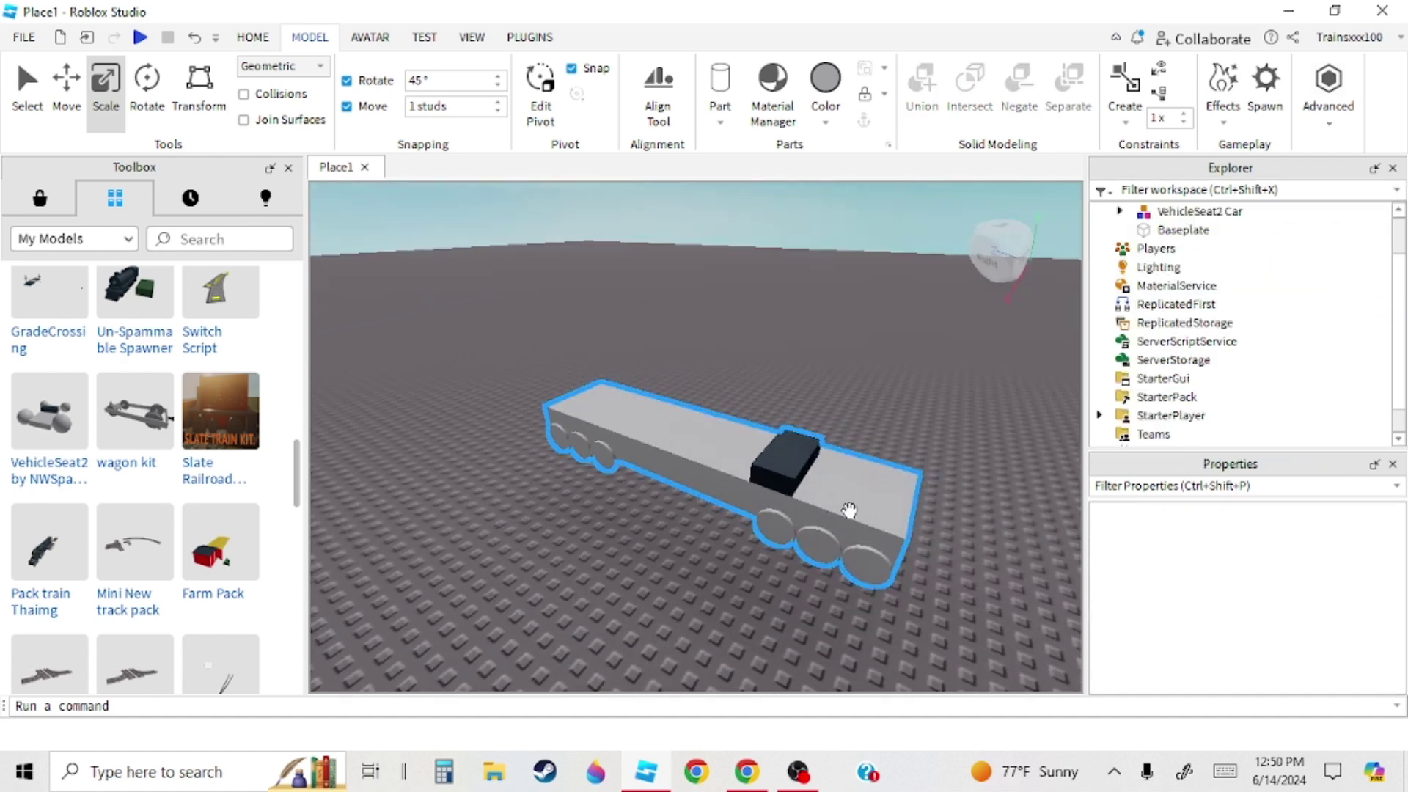
left_click_drag(850, 511, 679, 604)
left_click(508, 361)
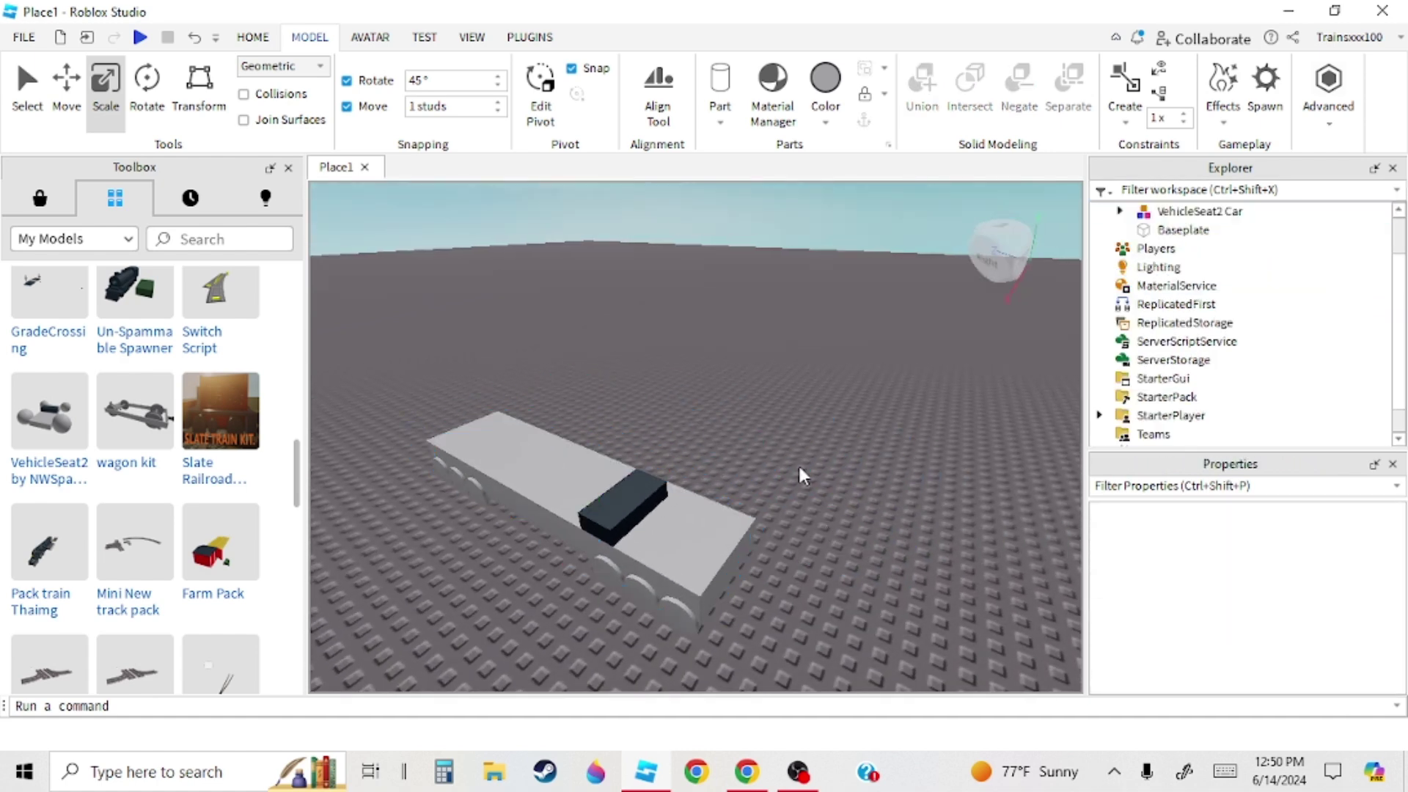
- Play-test the place, drive the vehicle from its seat while steering, jump off and stop the test
left_click(253, 36)
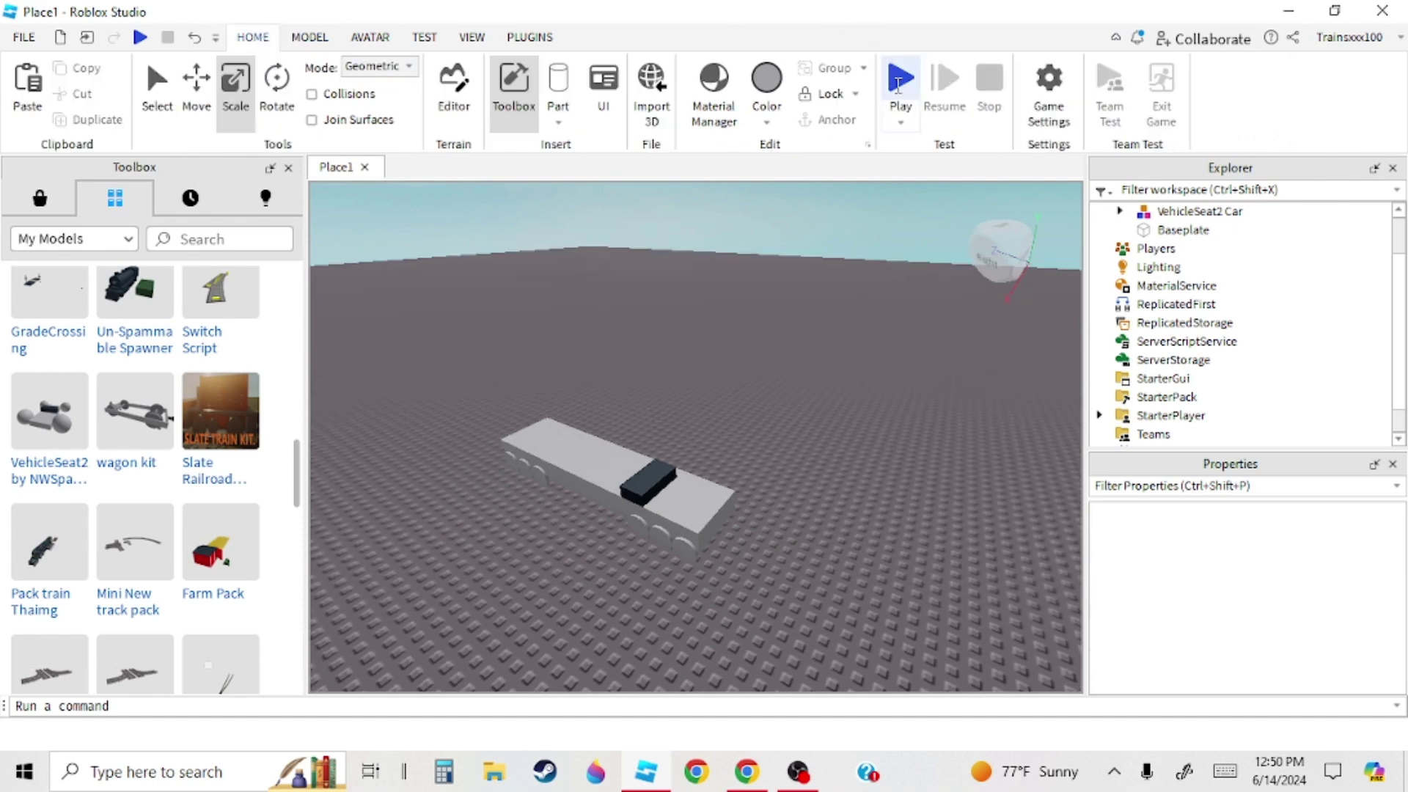
key("F5")
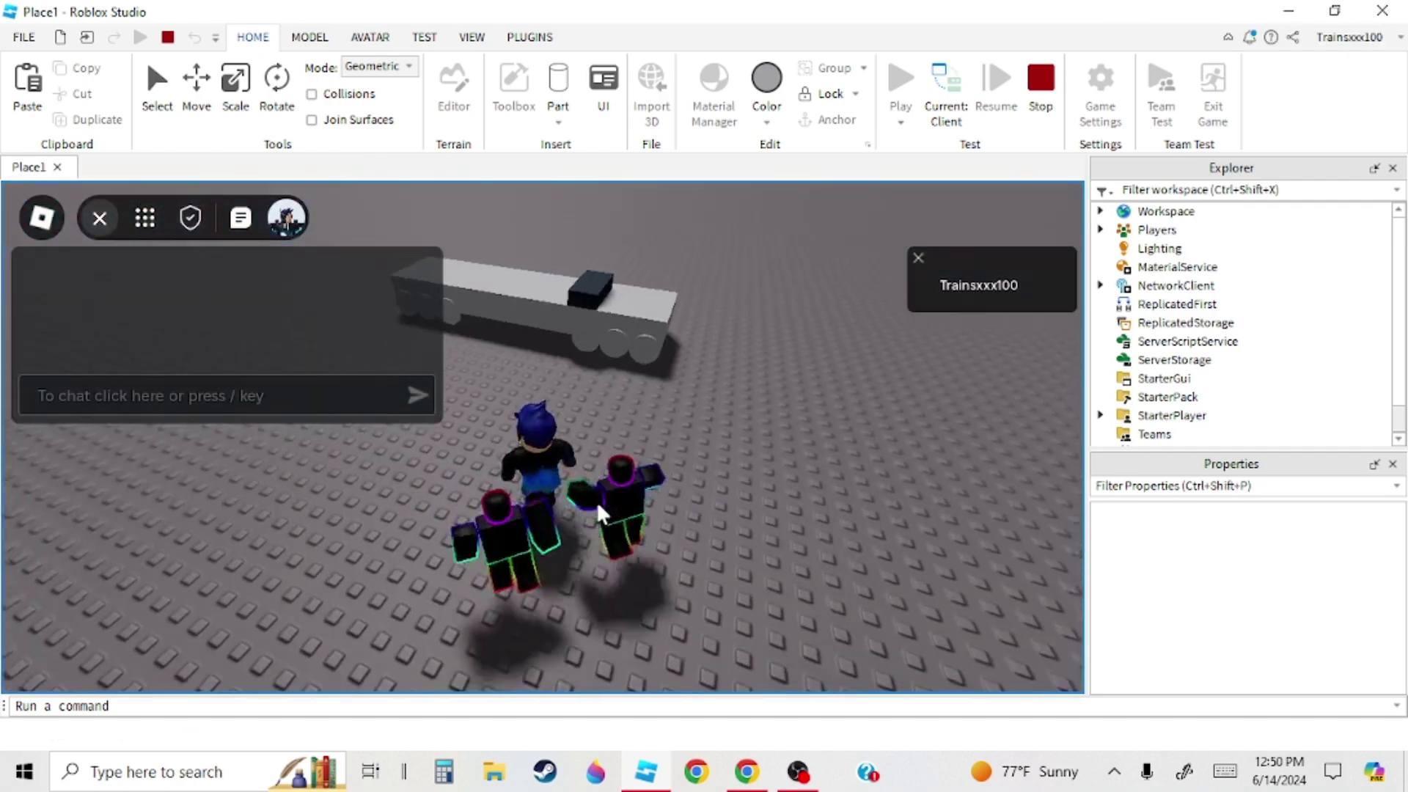
key("w")
key("d")
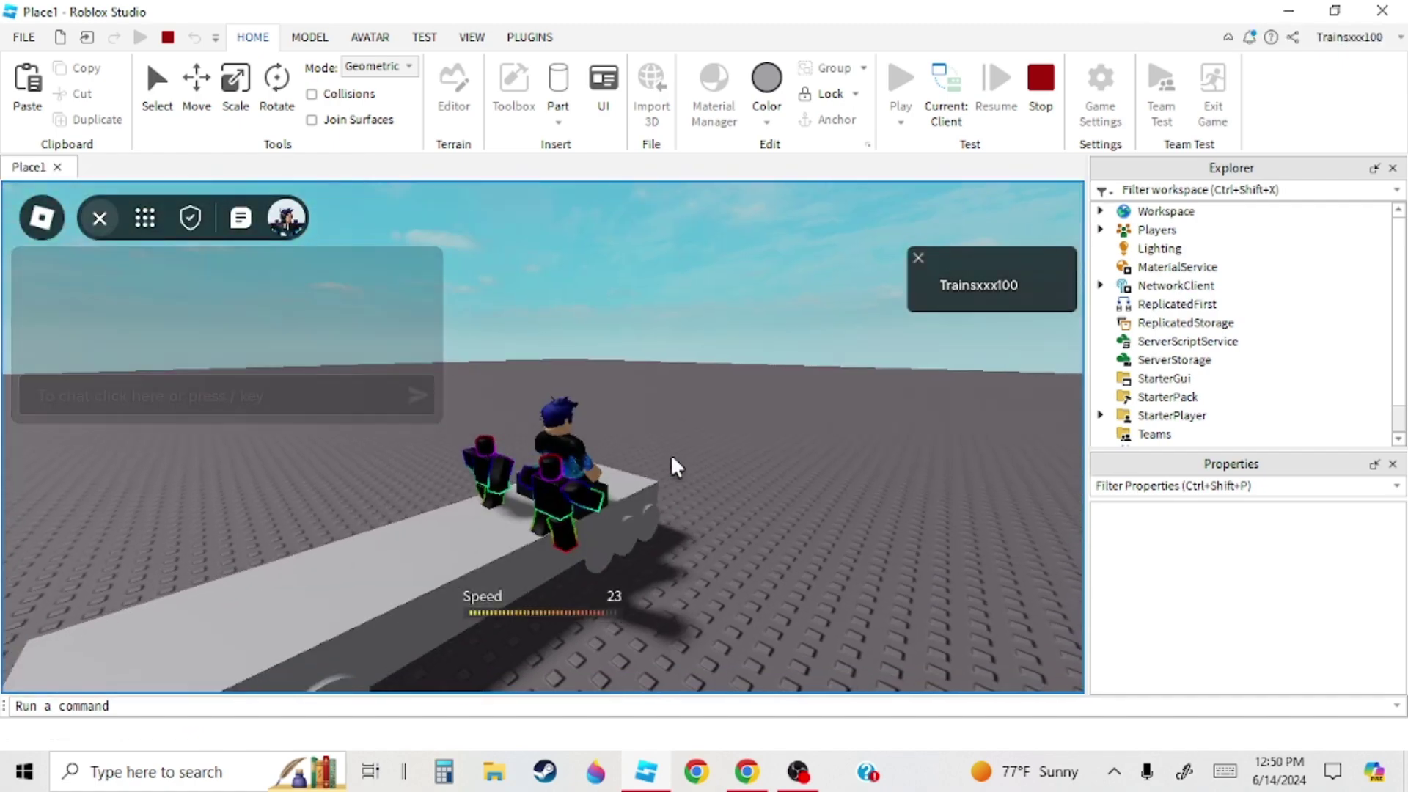
key("w")
key("d")
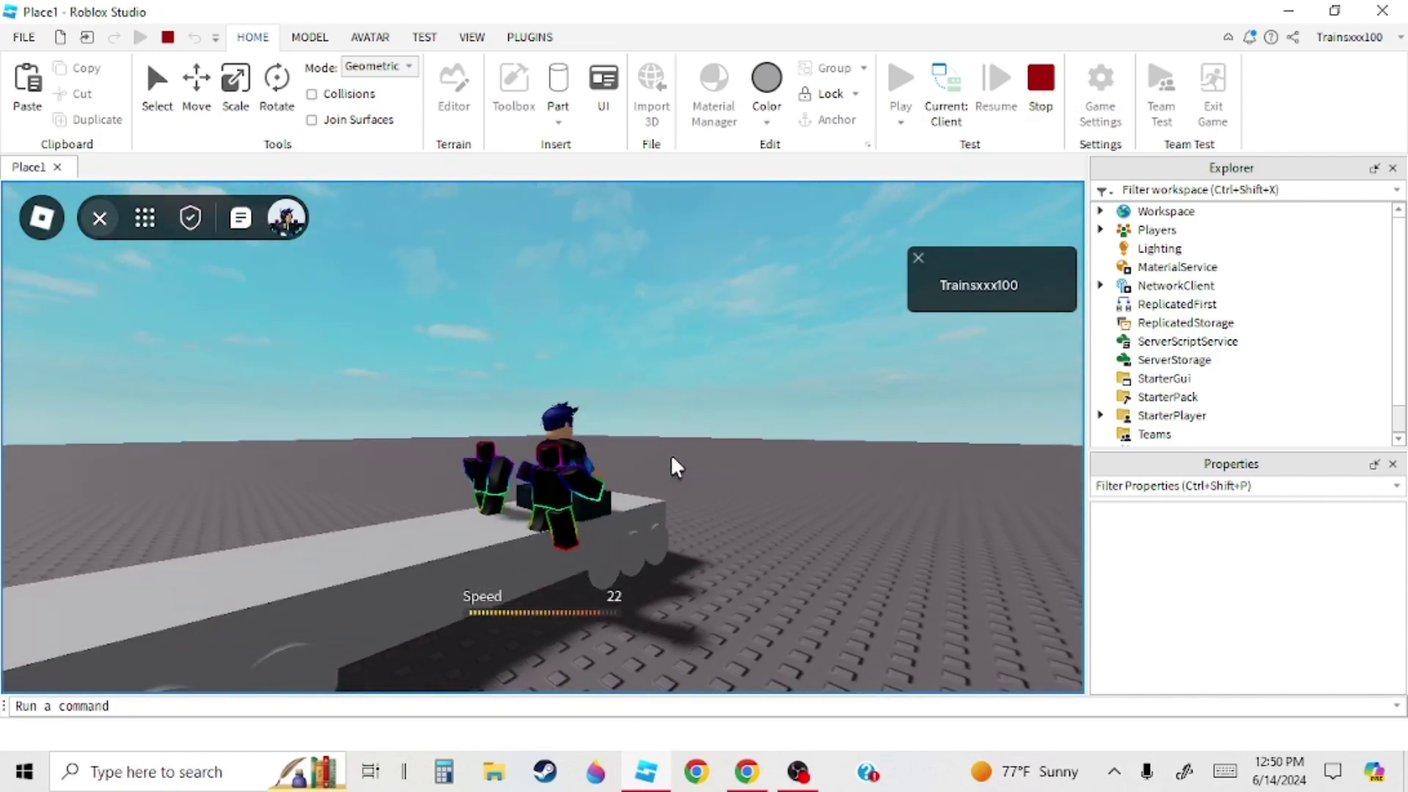
key("space")
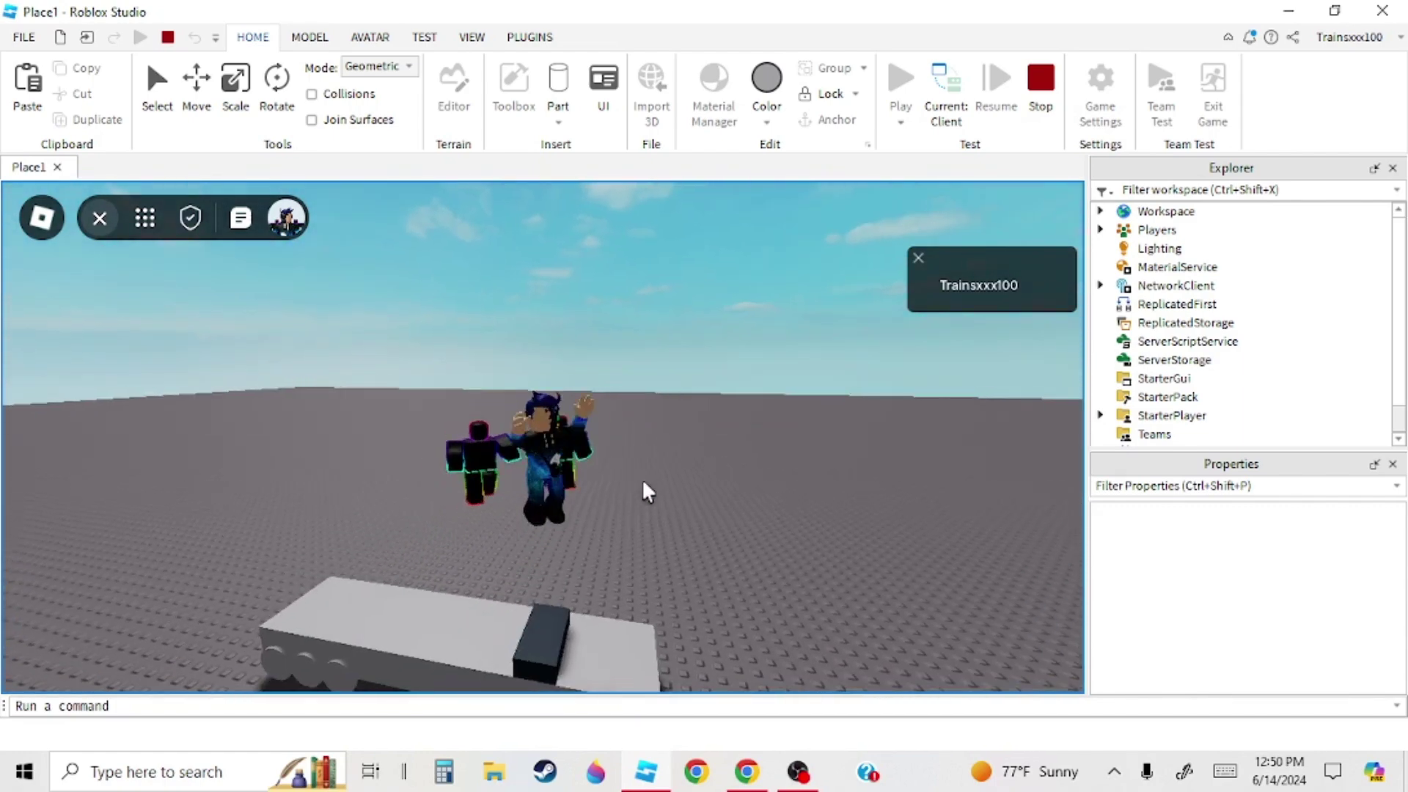
left_click(1033, 76)
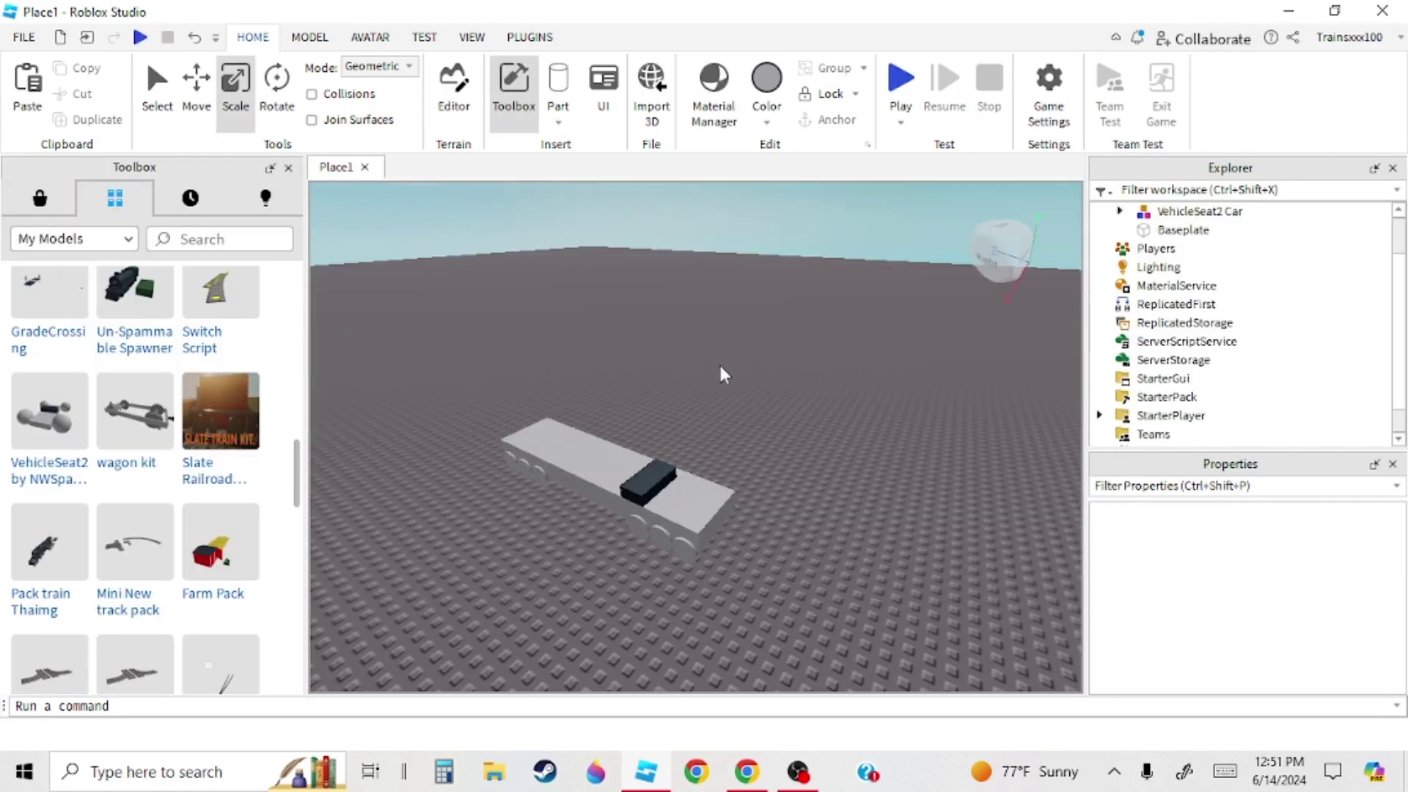
- Examine the properties of the VehicleSeat, one wheel model and the AHandle base inside VehicleSeat2 Car
right_click_drag(720, 365, 718, 363)
scroll(719, 362, "up", 3)
left_click(667, 378)
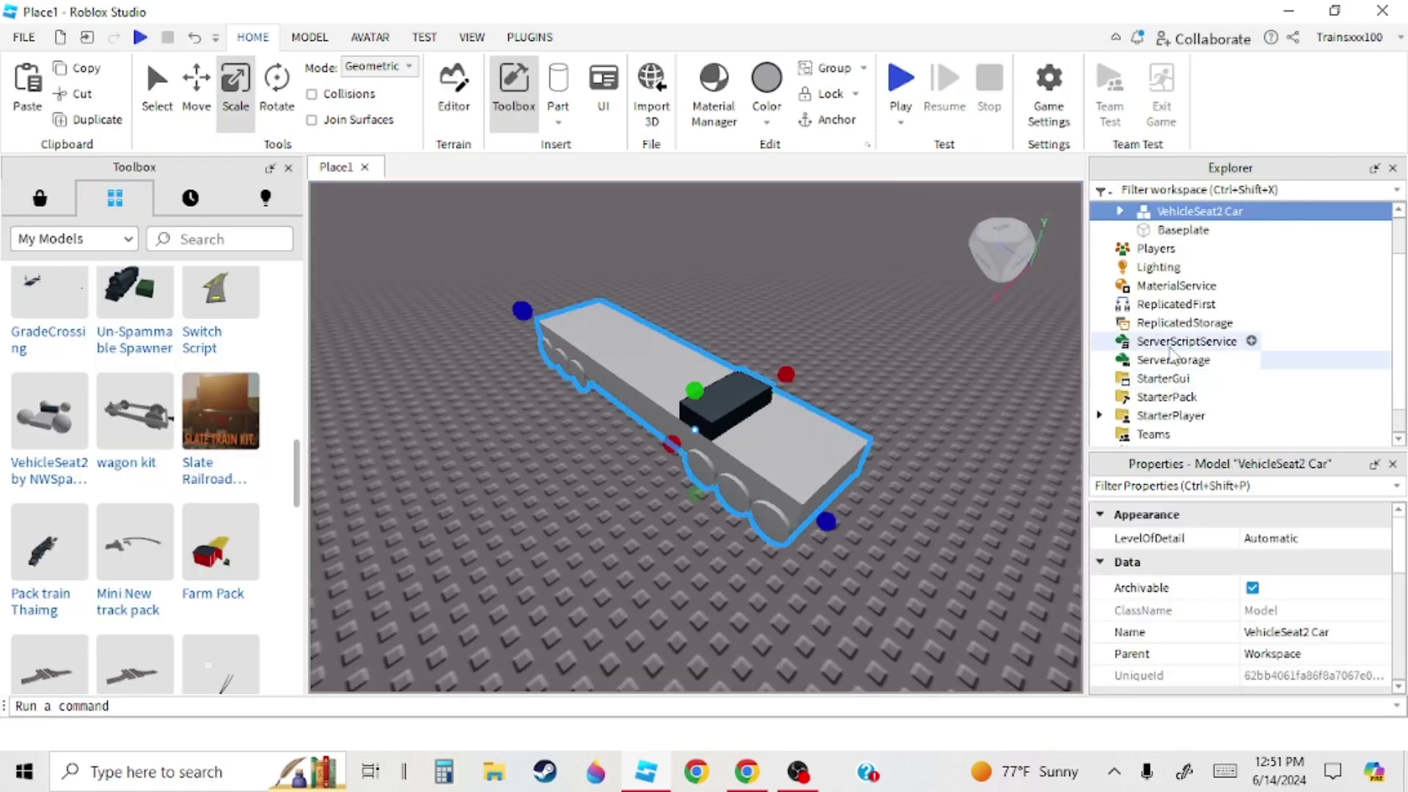
left_click(1120, 211)
left_click(1207, 249)
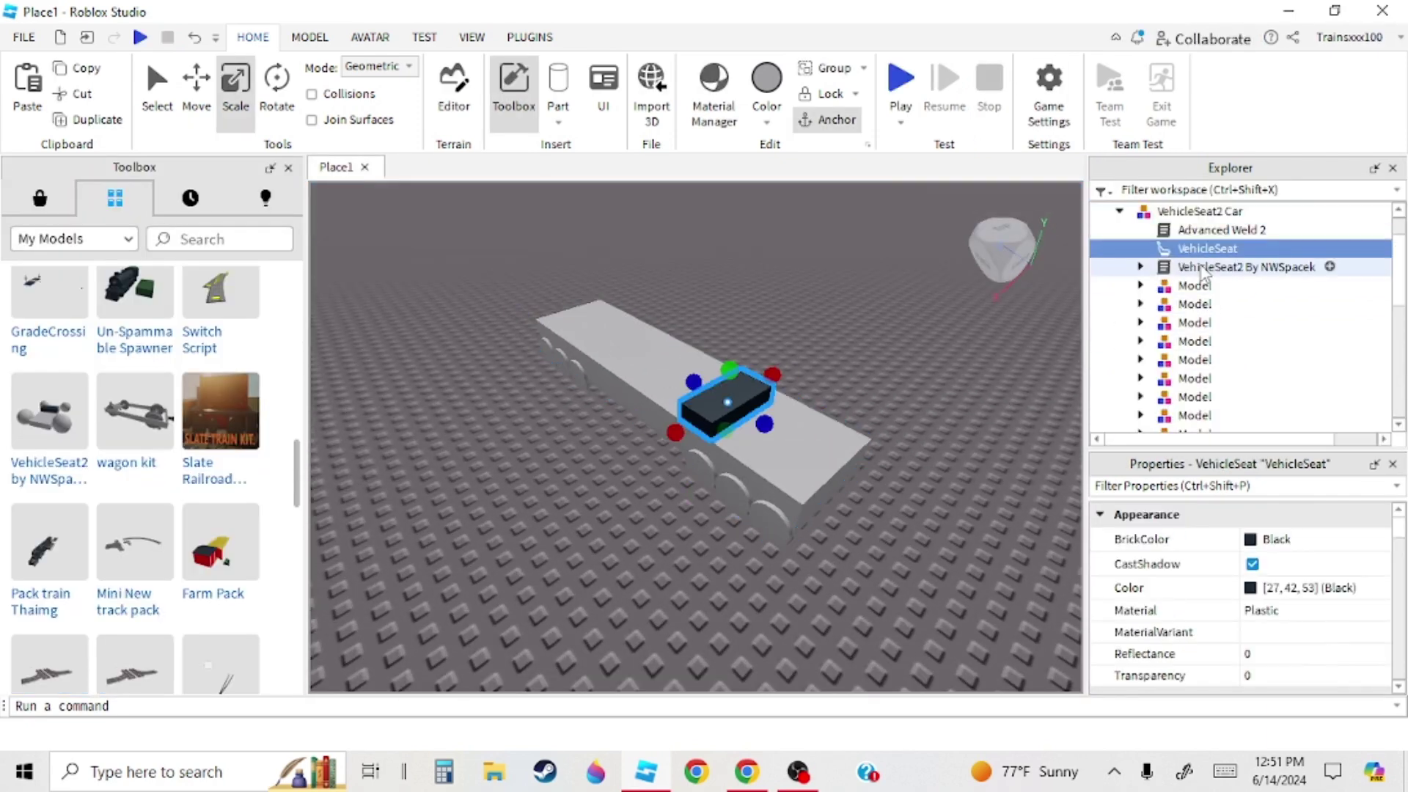
scroll(1196, 273, "down", 5)
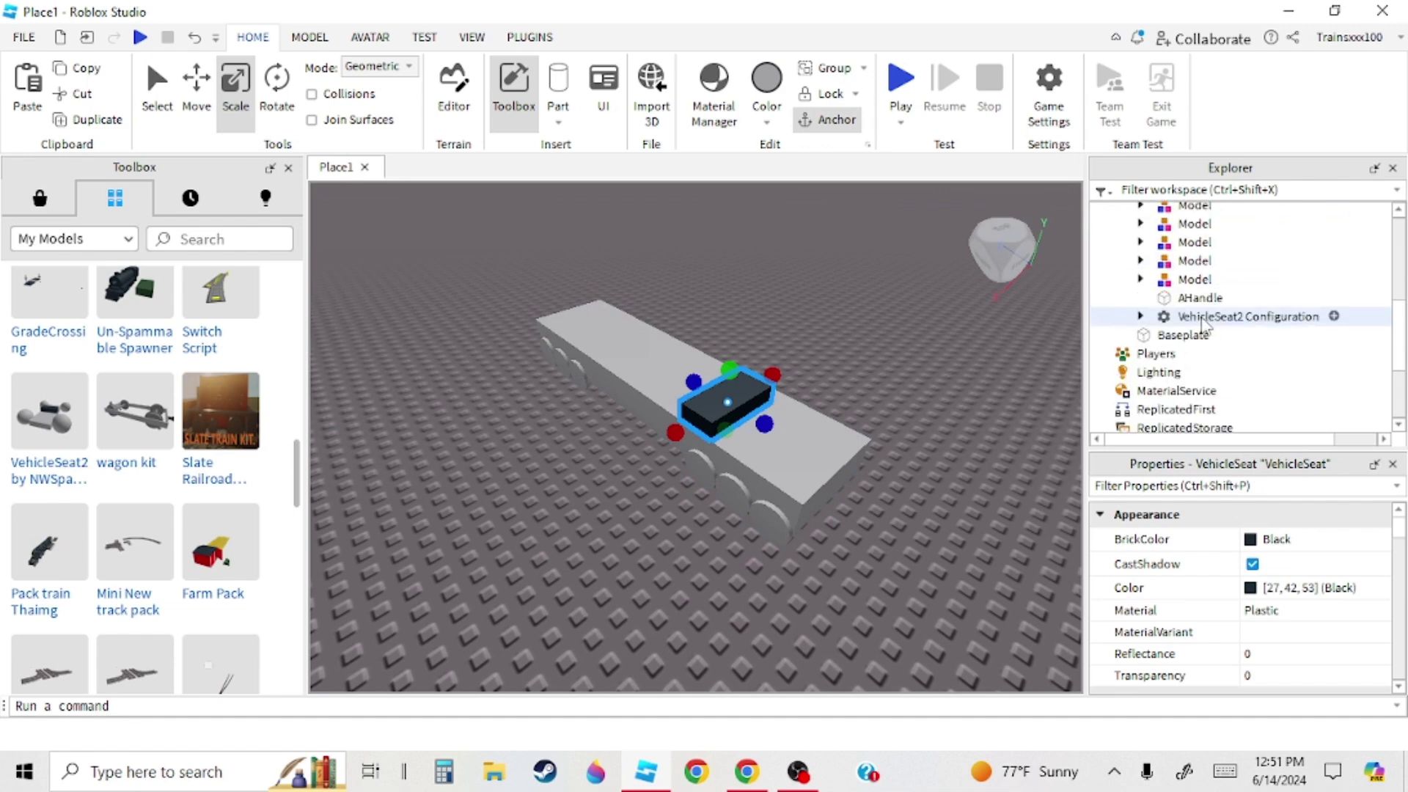
left_click(1194, 279)
scroll(1228, 660, "down", 5)
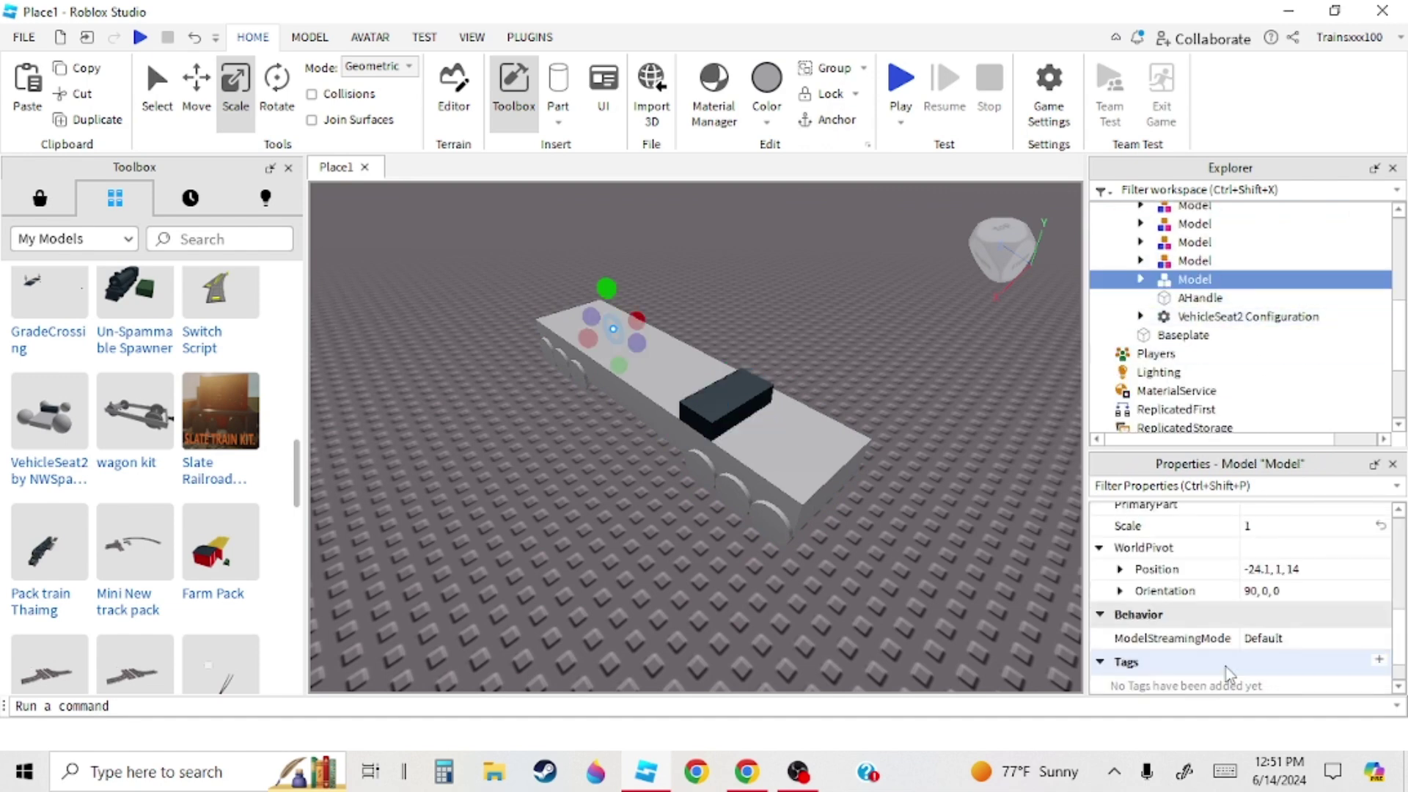
scroll(1247, 653, "up", 3)
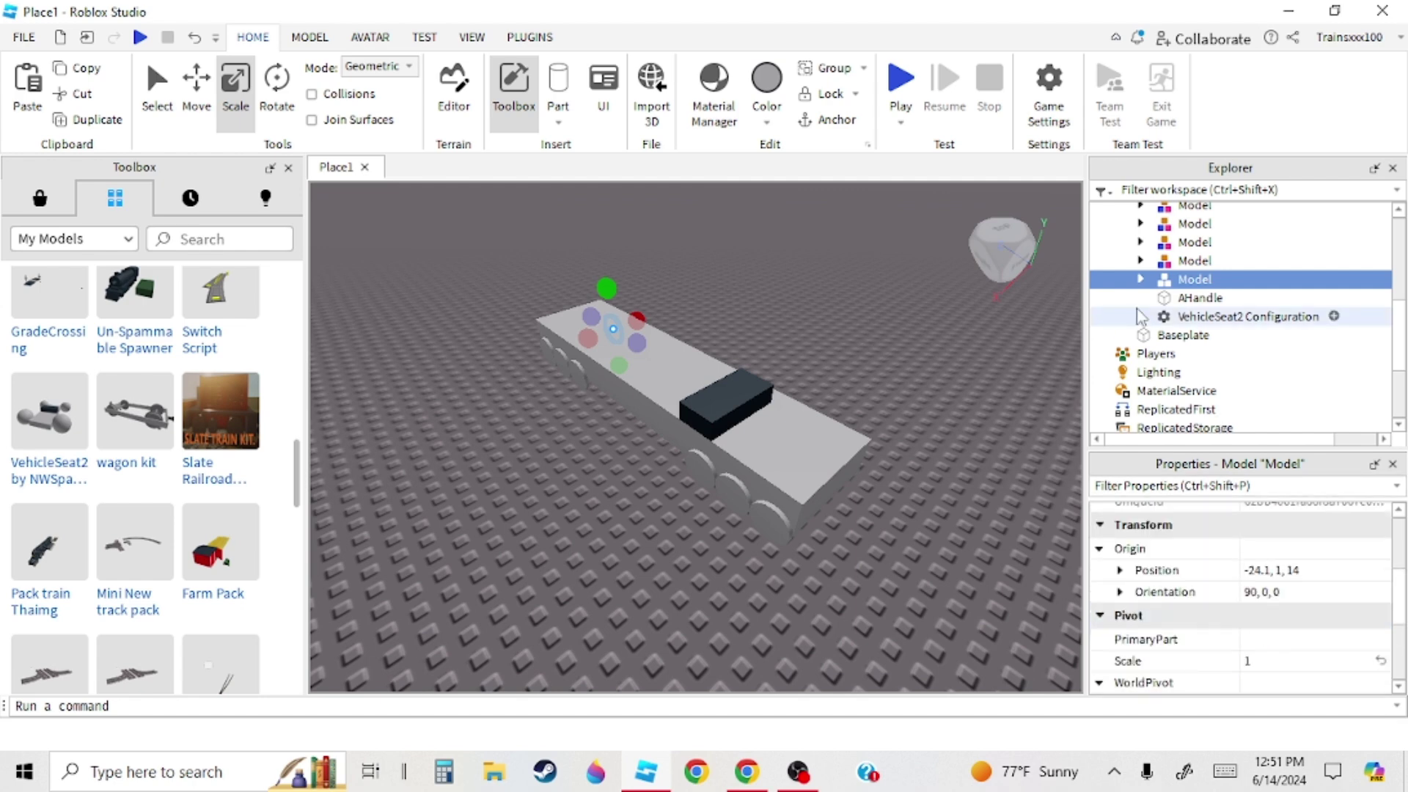
left_click(1196, 298)
scroll(1298, 637, "down", 5)
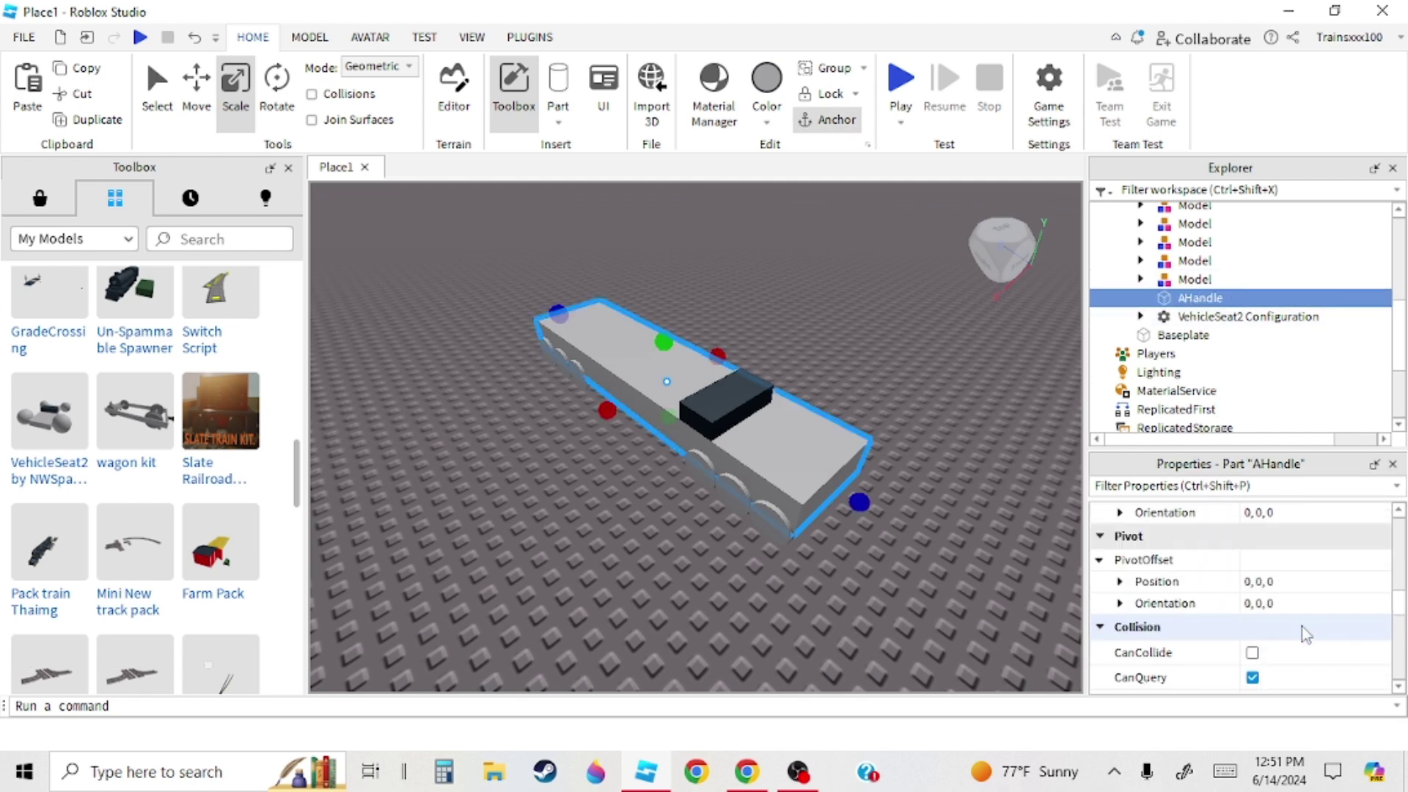
- Examine the vehicle from several angles, down to the wheels at its front end
left_click(1008, 638)
right_click_drag(1008, 638, 1007, 638)
scroll(805, 494, "up", 3)
left_click_drag(805, 494, 751, 407)
right_click_drag(696, 437, 751, 407)
left_click_drag(751, 407, 653, 447)
left_click(854, 433)
scroll(854, 432, "up", 3)
right_click_drag(854, 432, 852, 434)
left_click_drag(853, 434, 734, 478)
left_click(772, 555)
key("d")
right_click_drag(772, 556, 803, 563)
left_click(742, 474)
key("a")
scroll(863, 506, "down", 2)
left_click(864, 507)
scroll(864, 507, "down", 1)
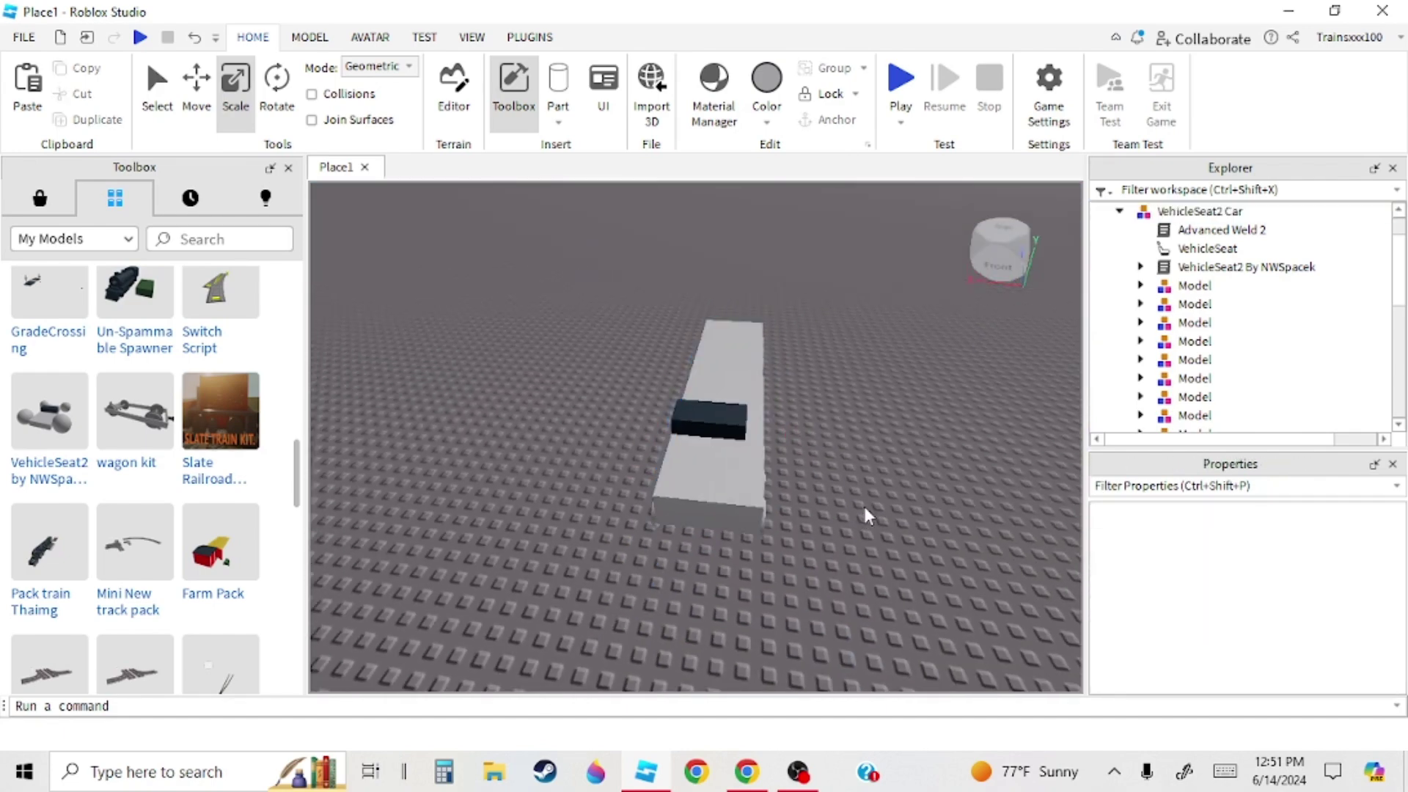
scroll(864, 508, "up", 3)
right_click_drag(864, 507, 864, 509)
left_click(597, 305)
right_click_drag(619, 324, 619, 323)
scroll(619, 323, "down", 3)
left_click_drag(630, 343, 627, 283)
left_click(781, 275)
scroll(783, 279, "up", 3)
right_click_drag(785, 280, 786, 284)
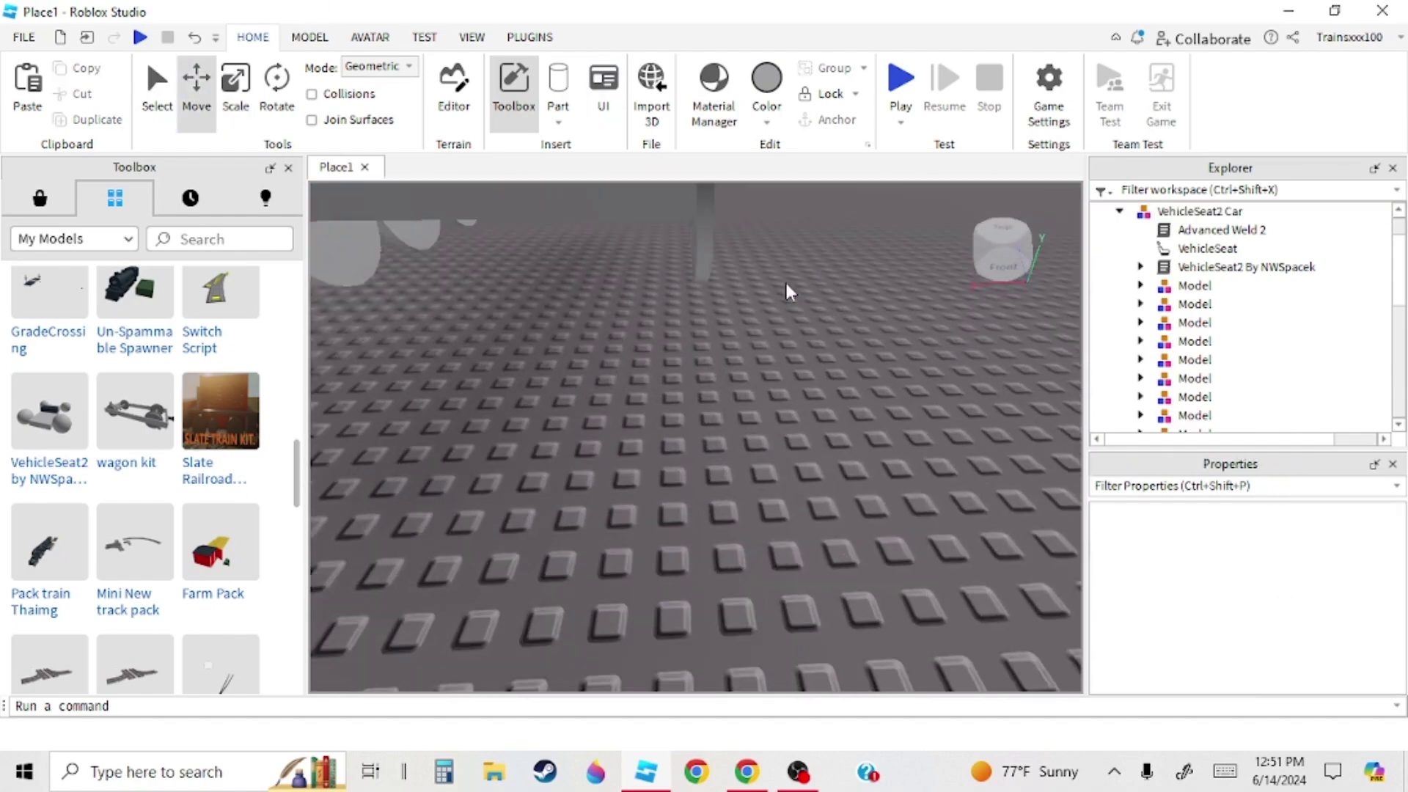
- Insert a block part under the vehicle's front wheel and set the move snapping to 0.1 studs
left_click(549, 116)
left_click(586, 142)
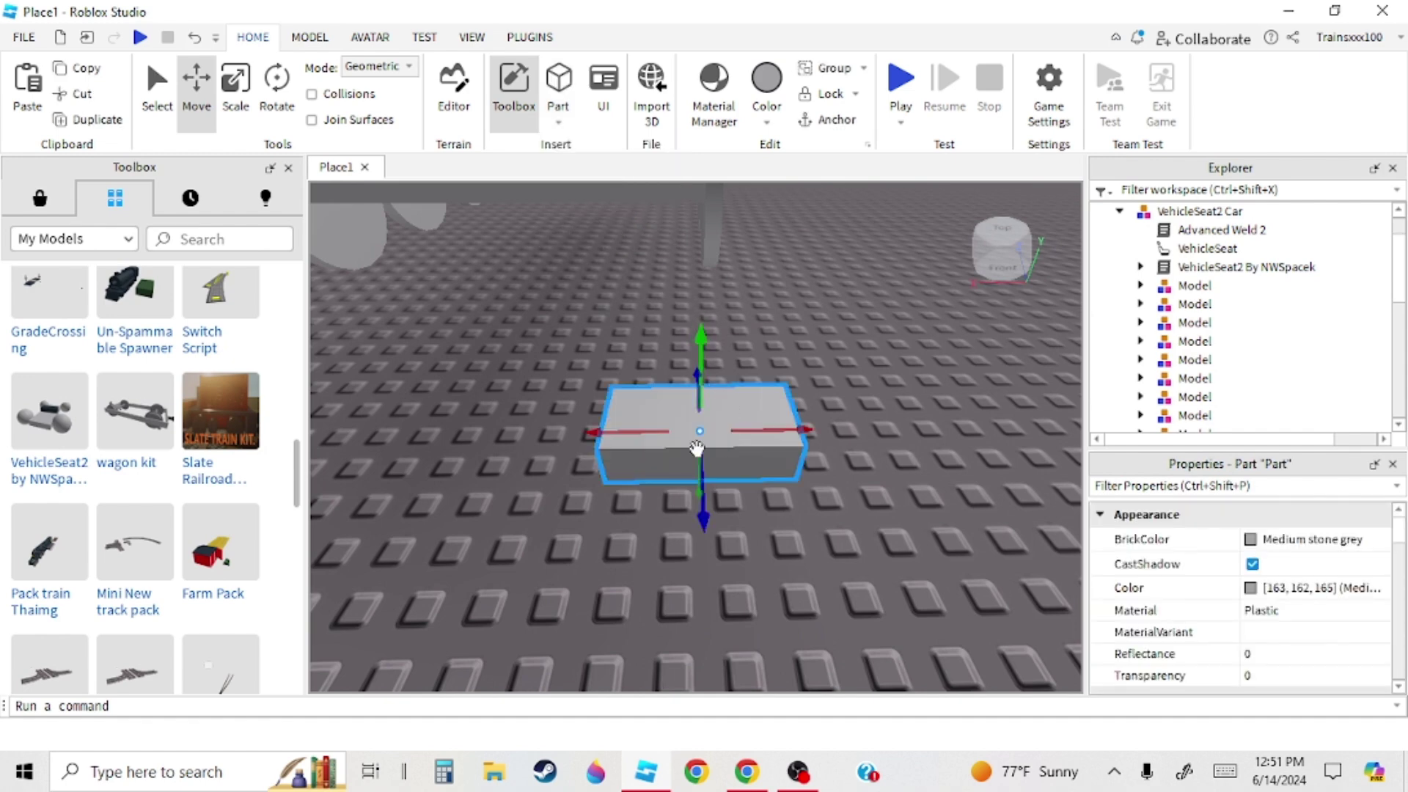
right_click_drag(669, 451, 668, 445)
left_click_drag(668, 445, 688, 372)
right_click_drag(688, 372, 688, 377)
scroll(688, 377, "down", 3)
left_click(299, 35)
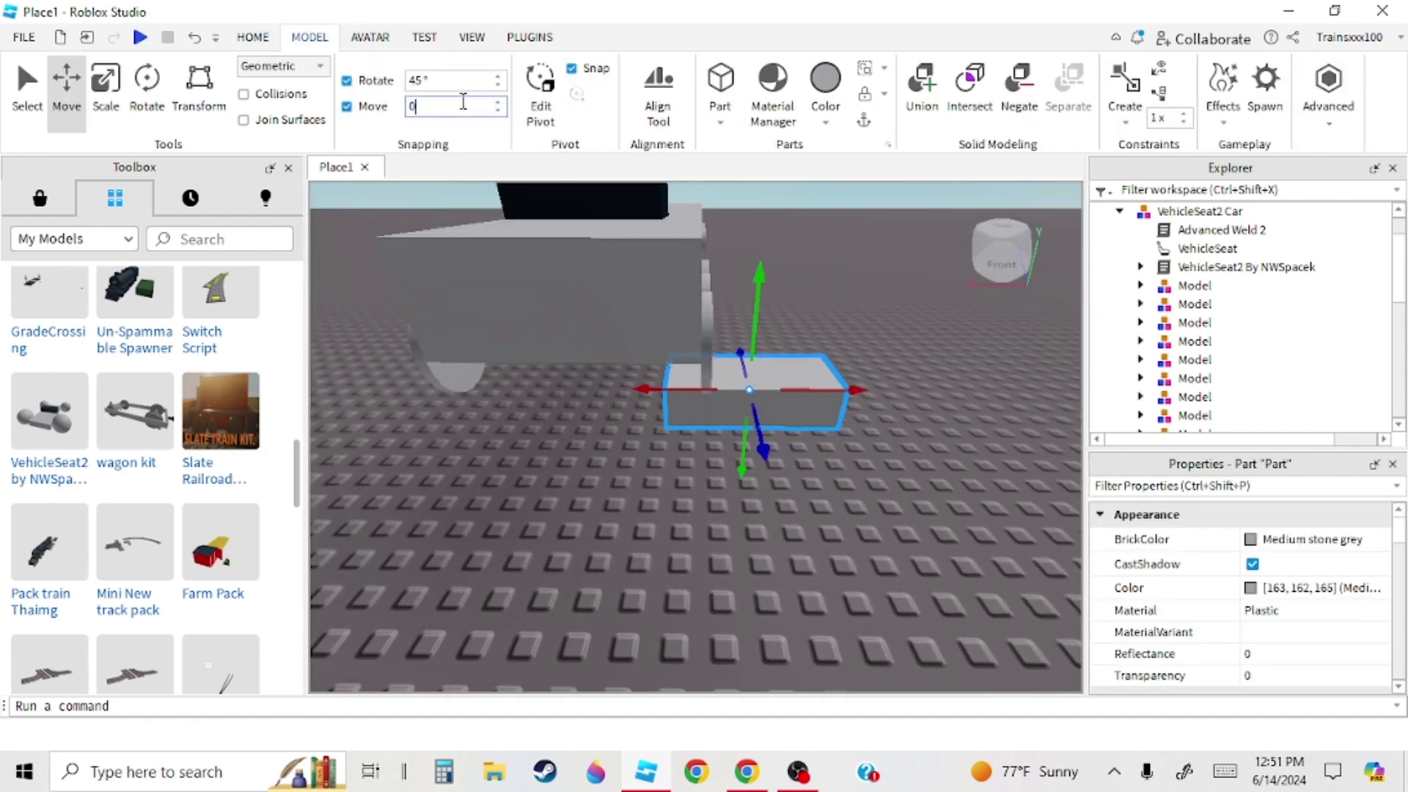
- Scale the new block into a narrow piece about as wide as the wheel above it
left_click(116, 96)
scroll(576, 429, "up", 3)
right_click_drag(576, 432, 575, 425)
left_click_drag(541, 519, 585, 541)
left_click_drag(876, 508, 783, 547)
left_click_drag(675, 571, 681, 563)
right_click_drag(681, 563, 683, 563)
key("d")
key("w")
key("a")
key("s")
left_click_drag(779, 461, 778, 459)
key("a")
right_click_drag(778, 459, 777, 458)
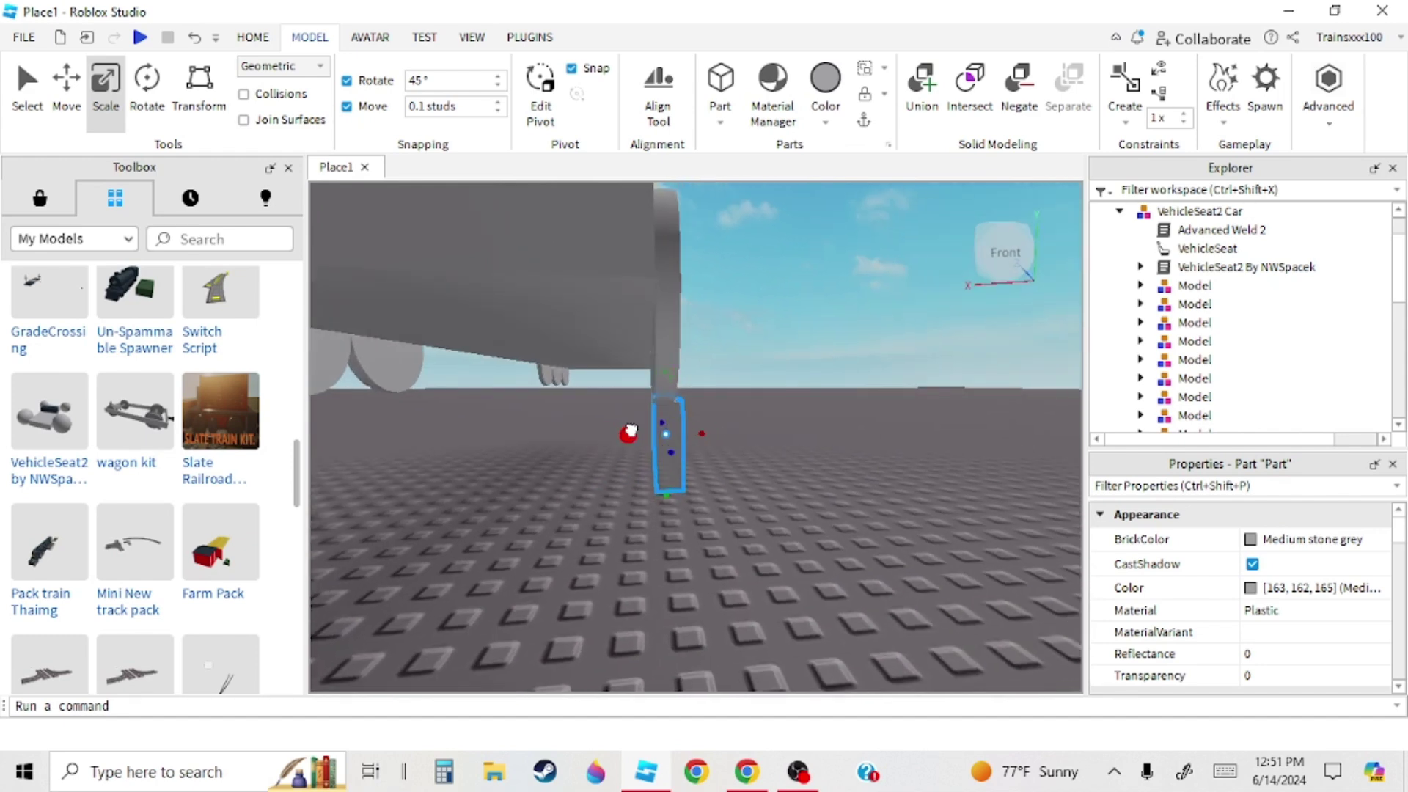
left_click_drag(629, 436, 629, 437)
- Stretch the narrow block into a long rail beneath one row of wheels, extending well past the end of the vehicle
right_click_drag(710, 424, 650, 513)
key("w")
key("d")
left_click_drag(591, 507, 583, 520)
right_click_drag(632, 525, 635, 529)
left_click_drag(751, 453, 758, 455)
key("d")
scroll(823, 405, "down", 10)
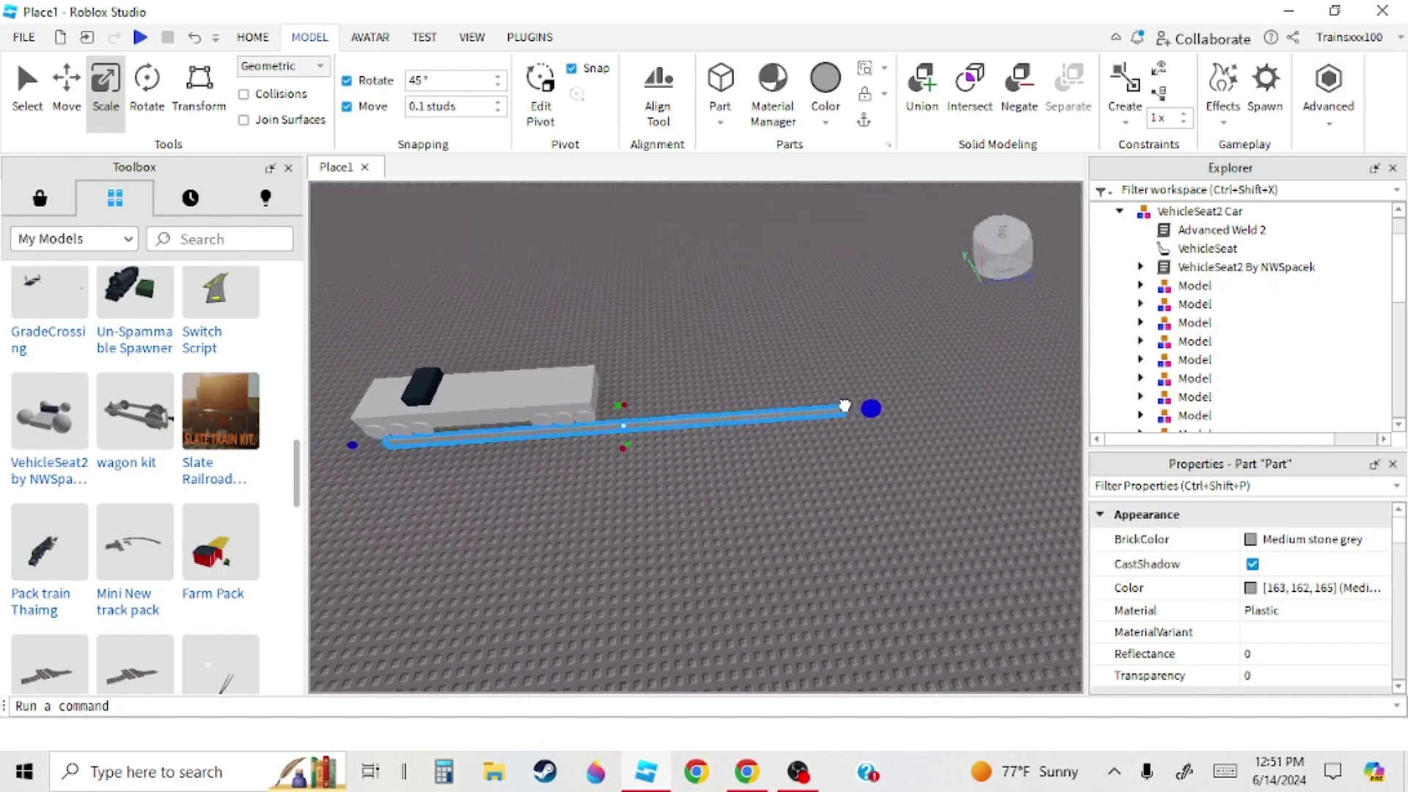
right_click_drag(845, 405, 615, 466)
left_click_drag(564, 438, 561, 449)
key("a")
key("w")
right_click_drag(663, 526, 664, 526)
scroll(663, 525, "down", 6)
scroll(742, 394, "down", 2)
left_click_drag(737, 354, 770, 558)
key("a")
key("w")
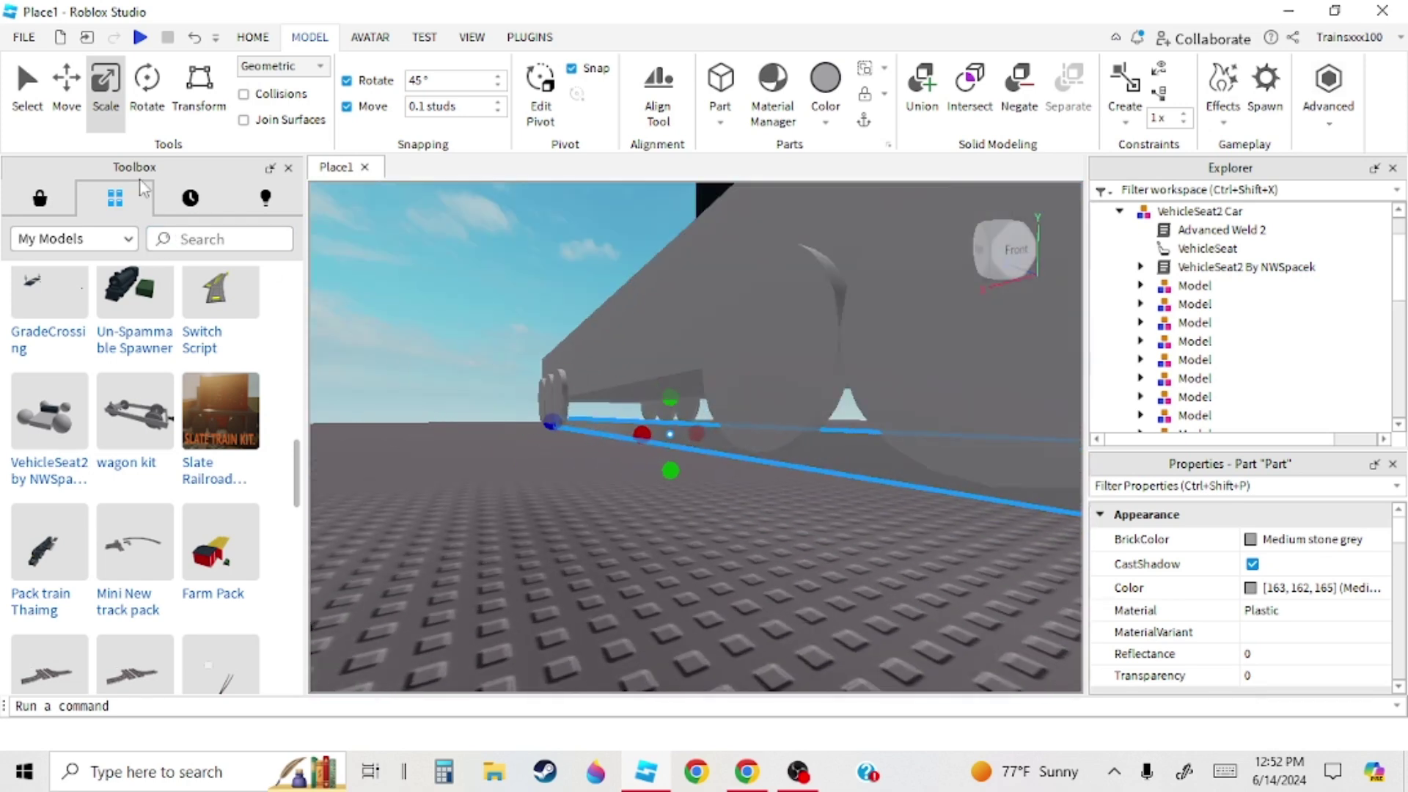
- Duplicate the rail and move the copy sideways beneath the wheels on the vehicle's other side
key("w")
right_click_drag(455, 455, 455, 456)
key("s")
left_click_drag(908, 518, 703, 681)
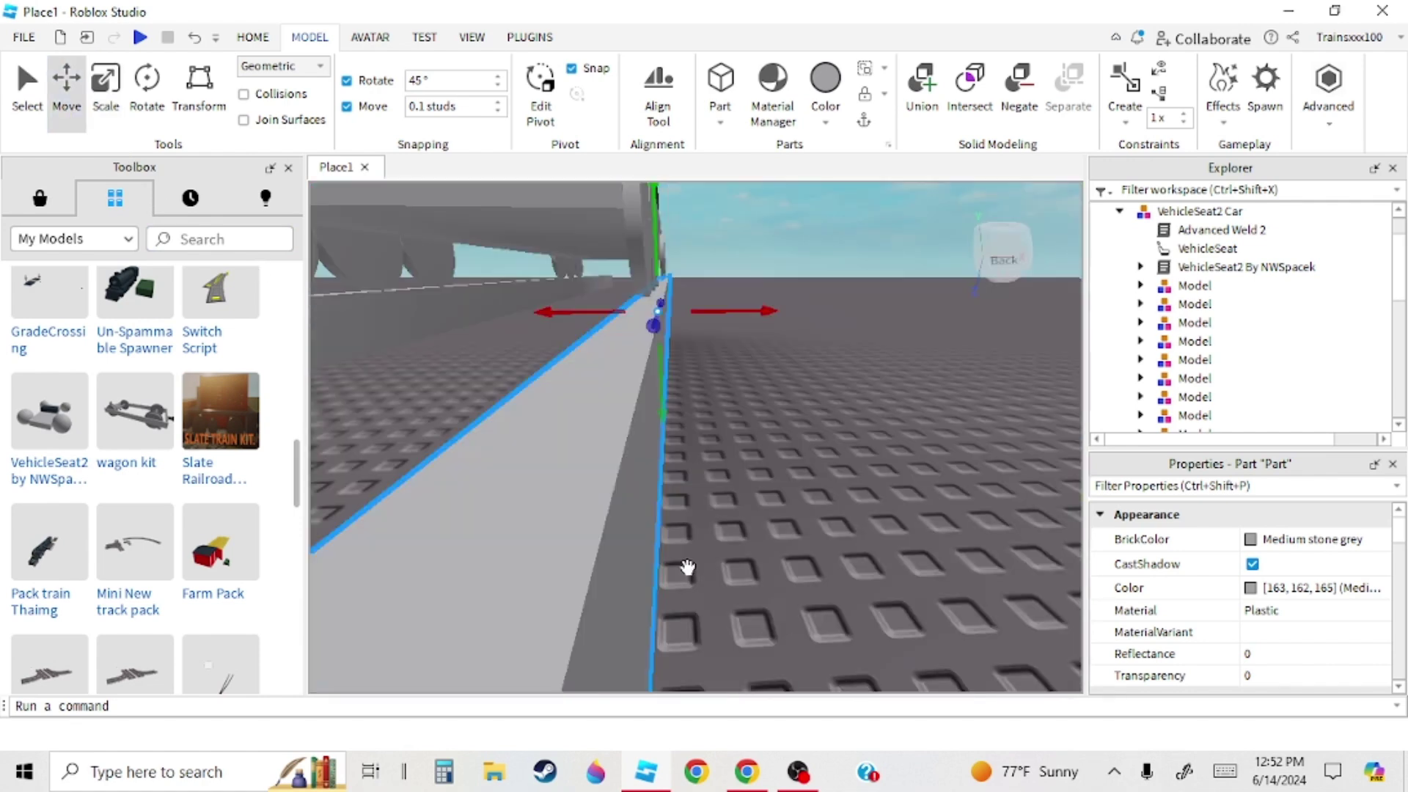
key("a")
right_click_drag(688, 569, 688, 569)
left_click(688, 569)
key("s")
- Anchor both rail parts so they stay fixed in place
left_click(801, 494)
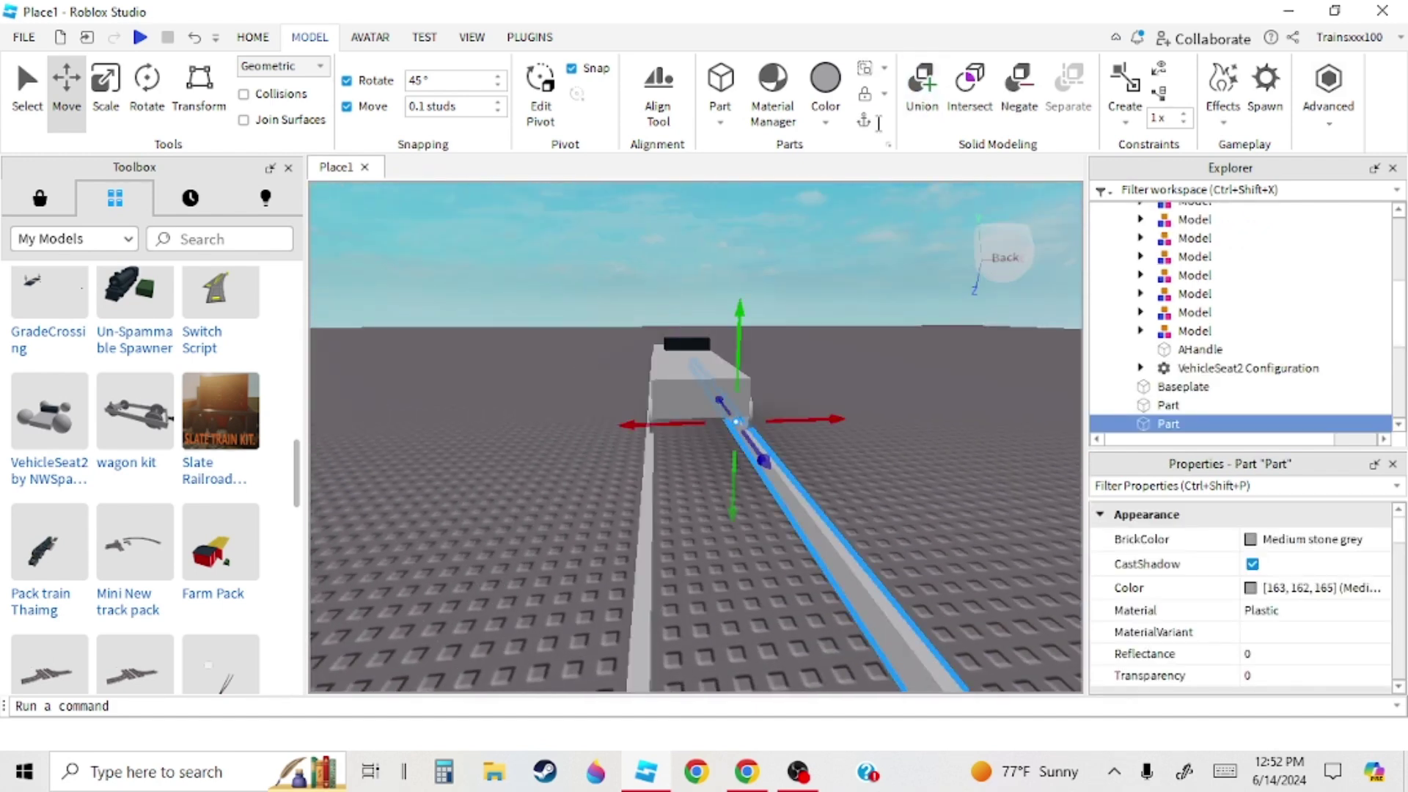
left_click(862, 233)
left_click(650, 460)
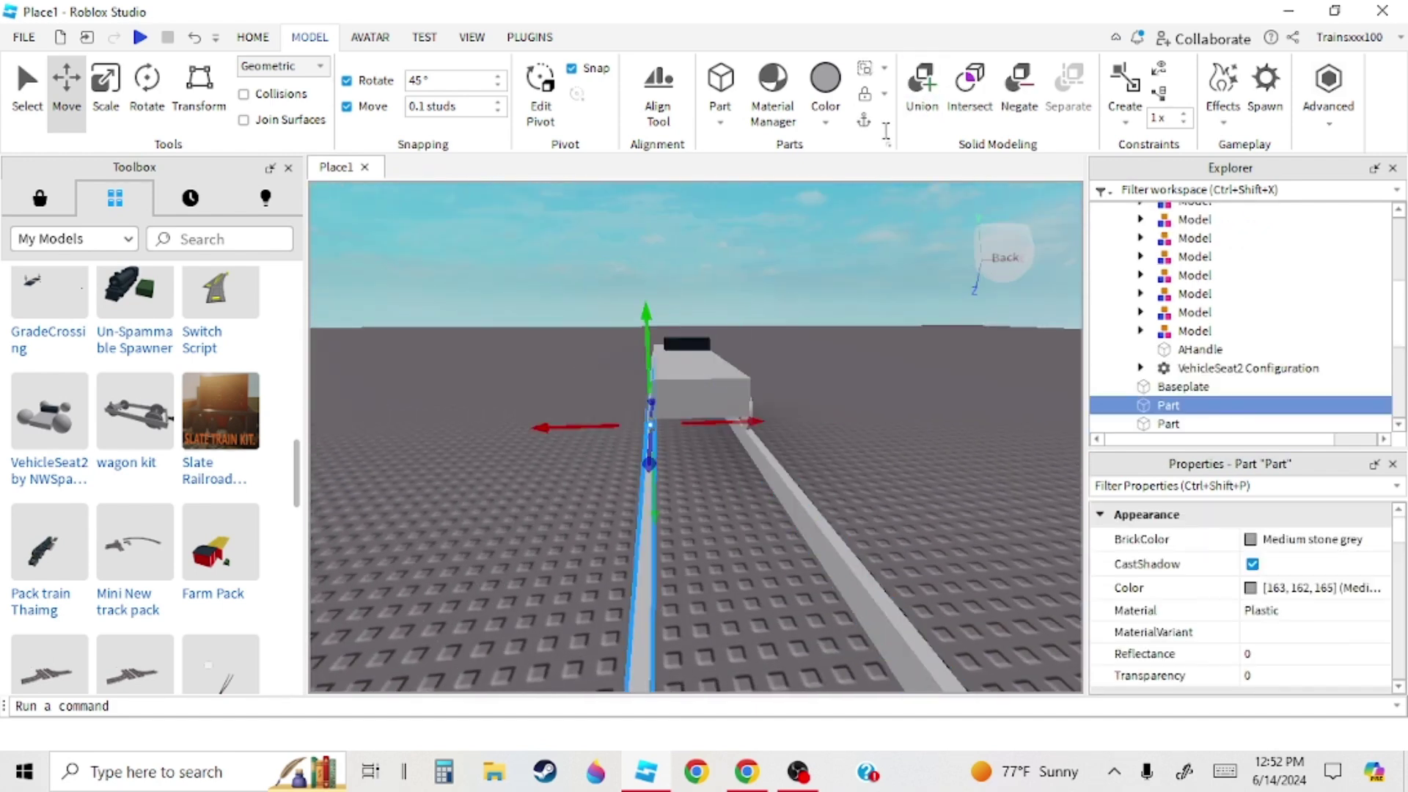
left_click(840, 246)
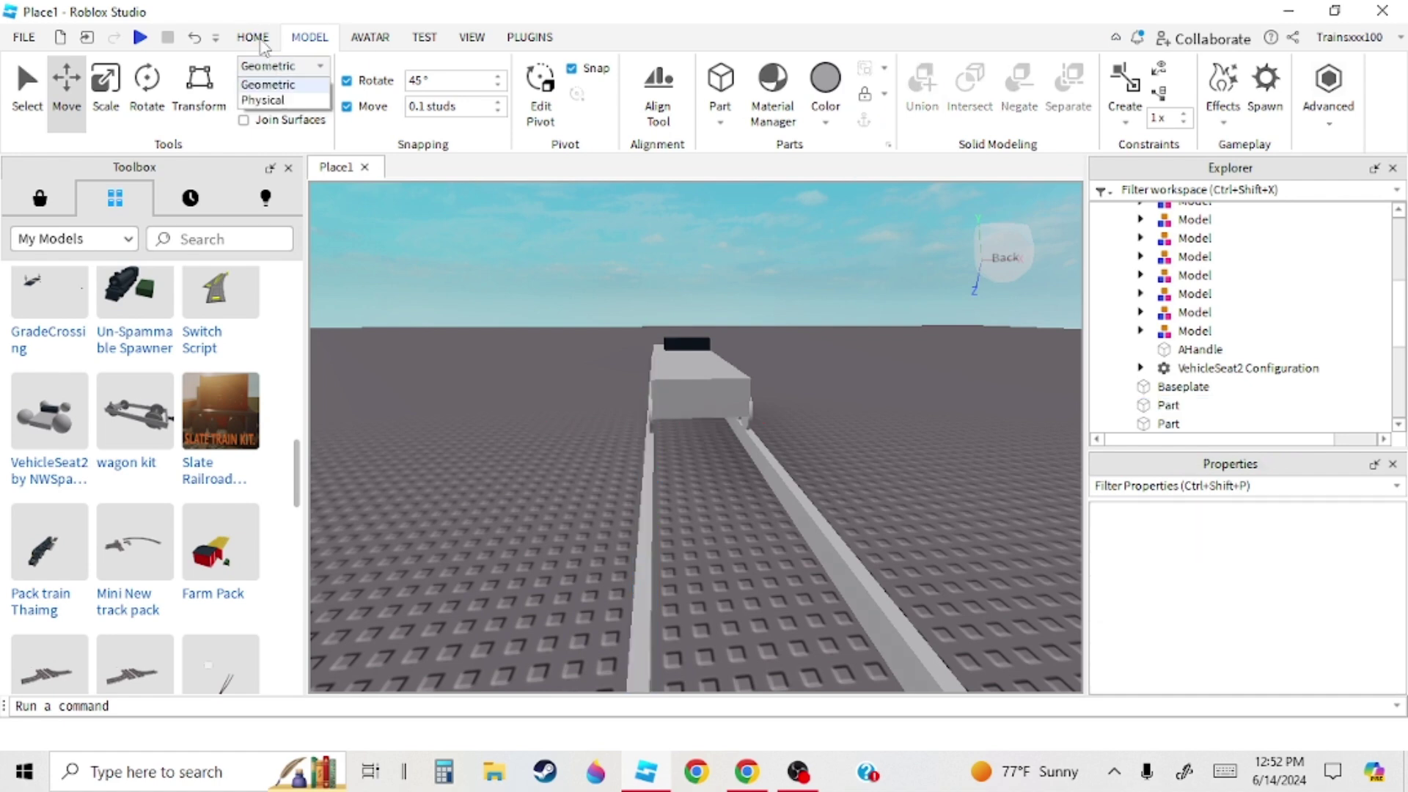
- Play-test the place, drive the vehicle along the two rails from its seat, jump off and stop the test
left_click(337, 246)
left_click(253, 36)
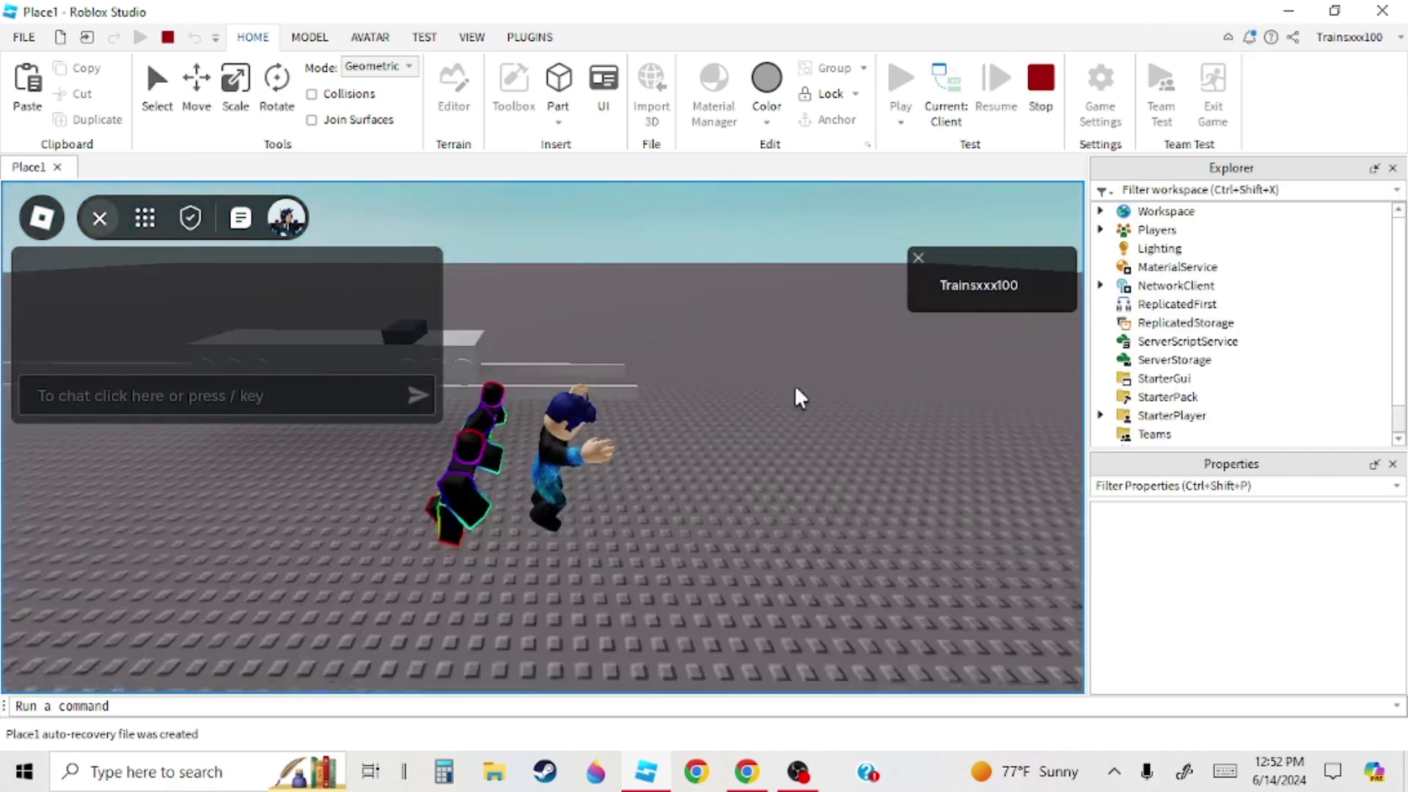
key("w")
key("space")
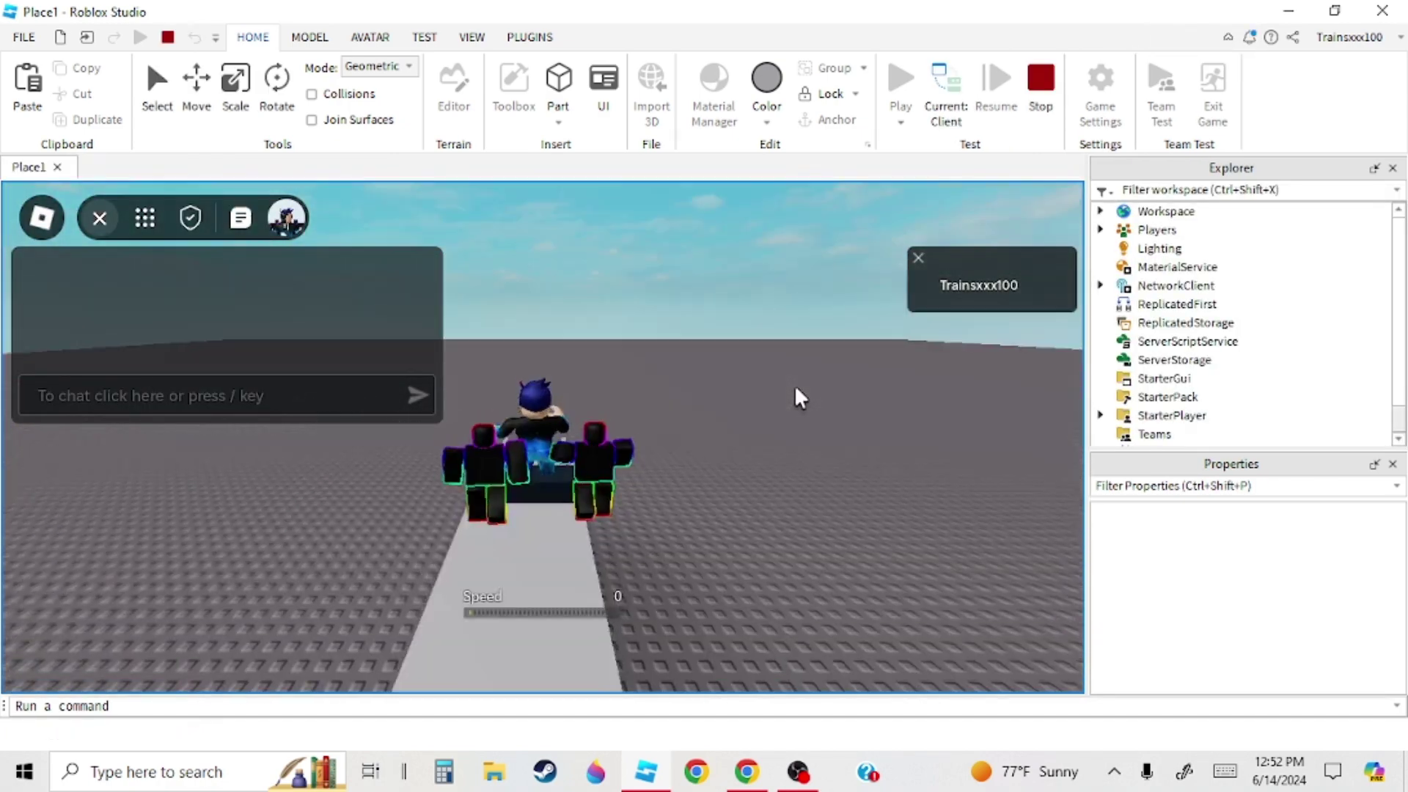
scroll(796, 387, "down", 2)
right_click_drag(796, 387, 792, 393)
scroll(792, 393, "down", 3)
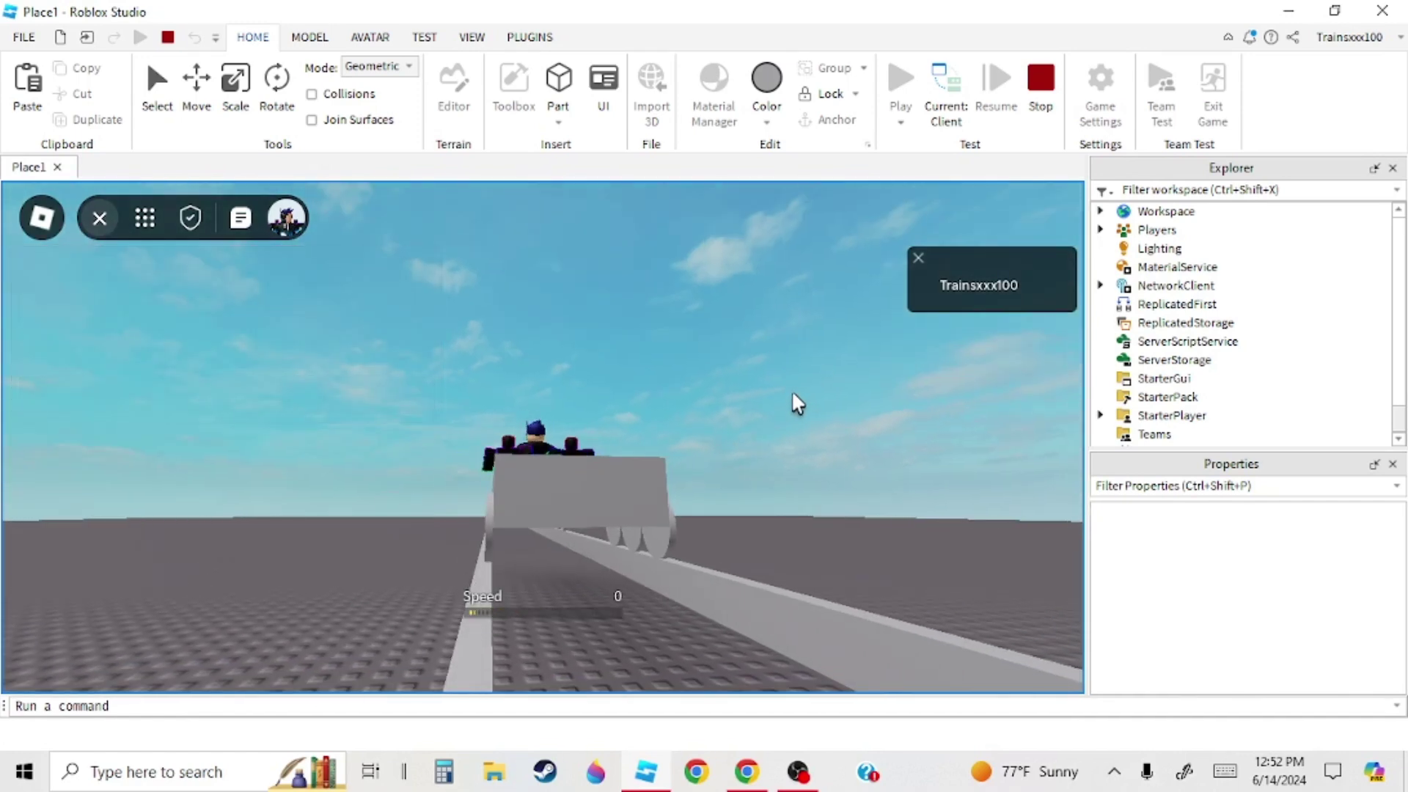
key("w")
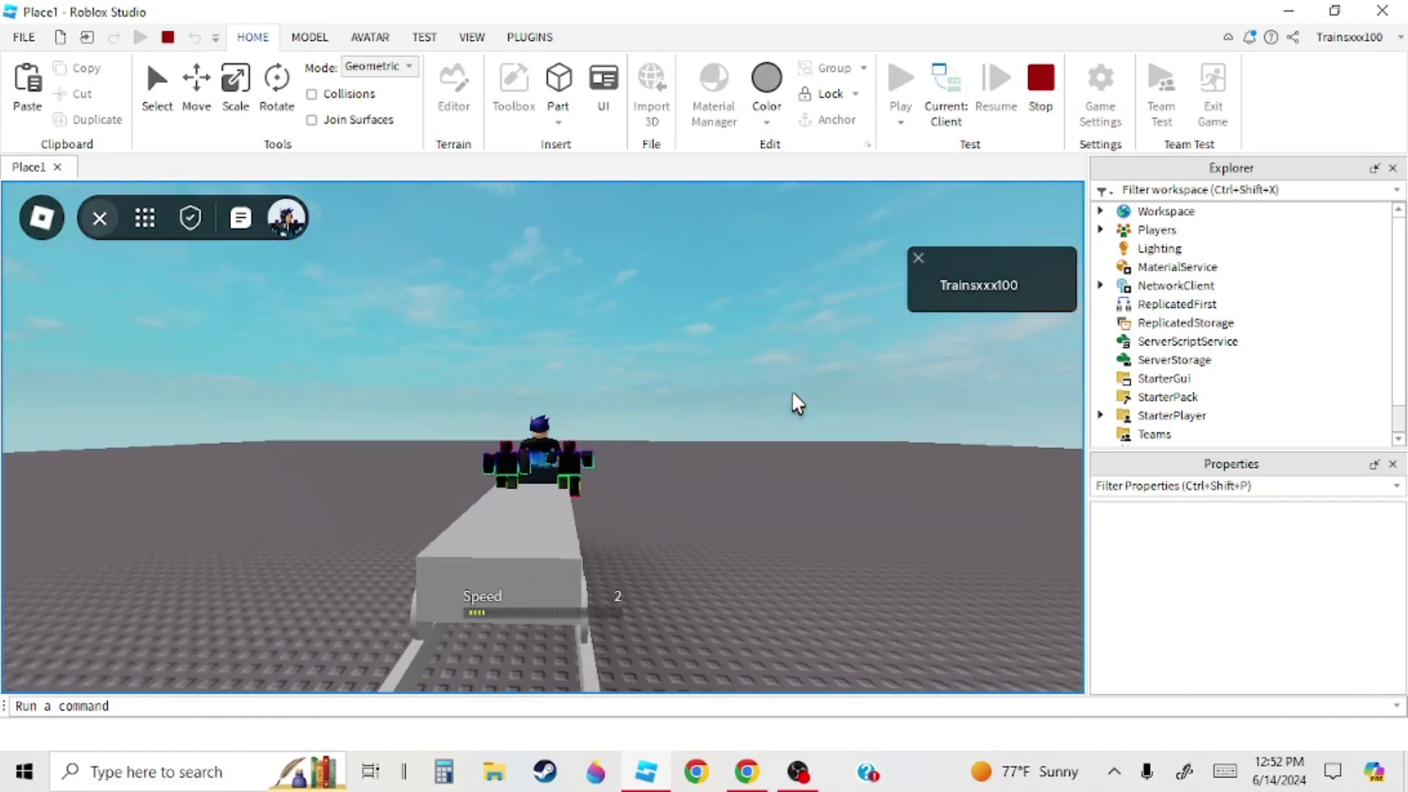
key("space")
left_click(1040, 79)
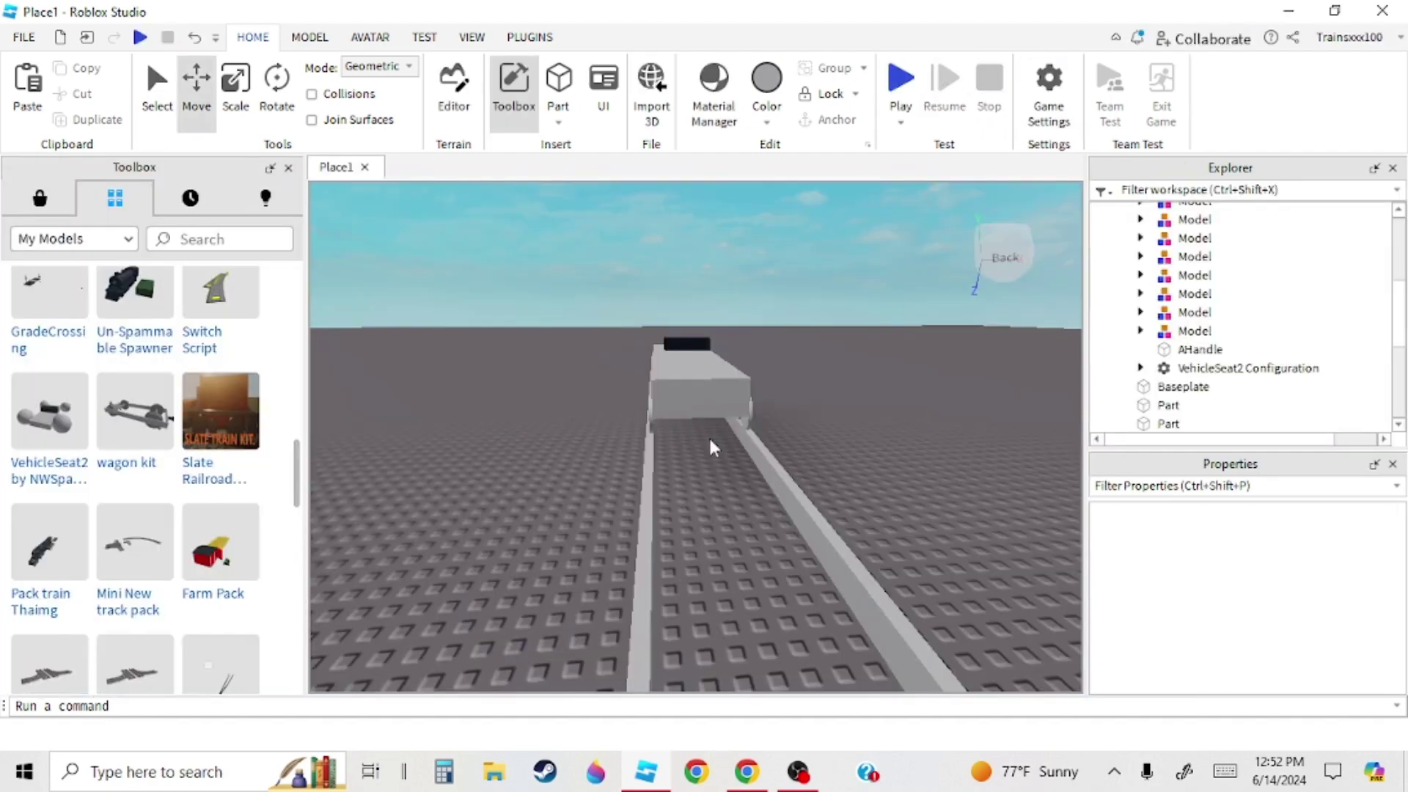
- Insert a cylinder part between the two rails behind the vehicle and move it clear for resizing
right_click_drag(708, 435, 698, 444)
scroll(698, 445, "up", 5)
scroll(697, 443, "down", 4)
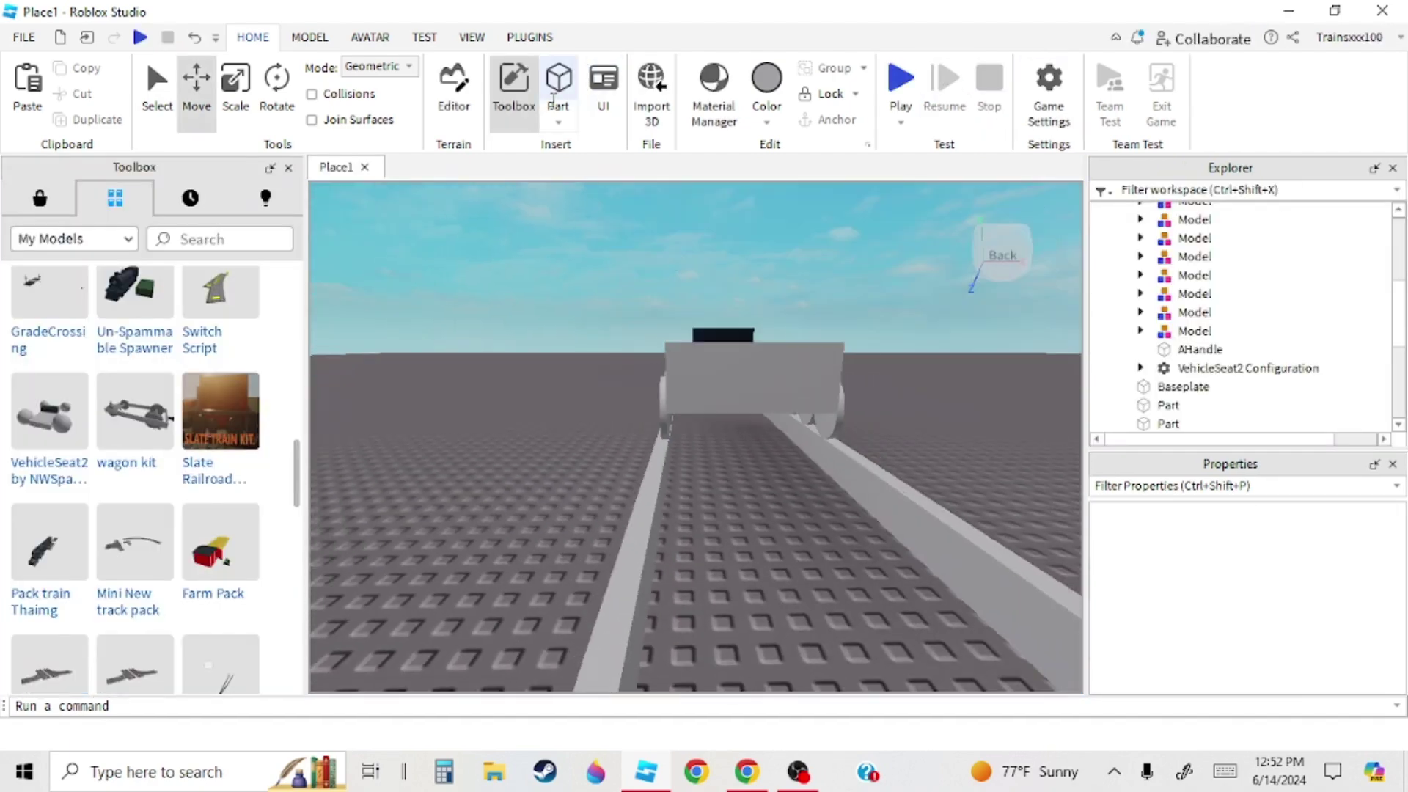
left_click(600, 231)
scroll(719, 399, "up", 4)
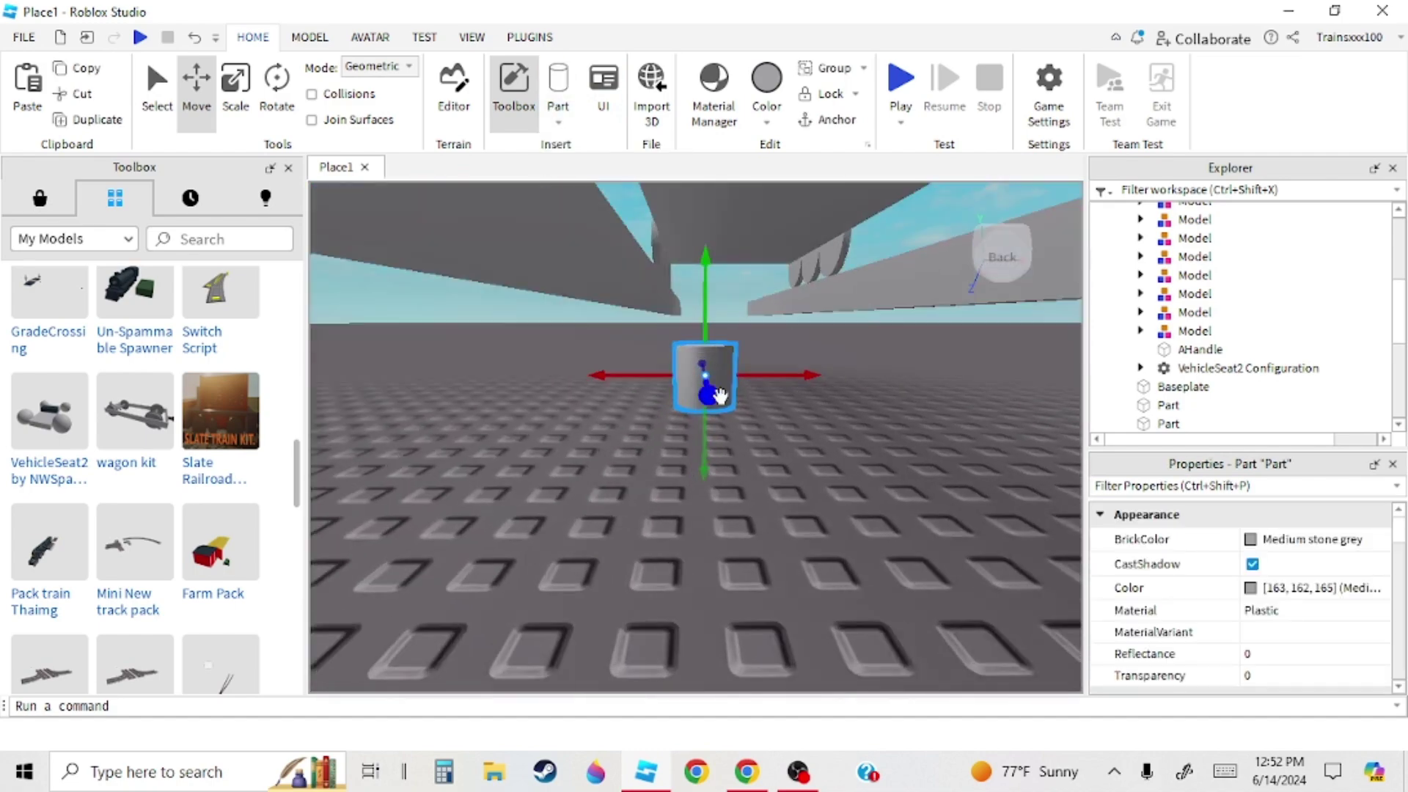
right_click_drag(717, 358, 703, 411)
left_click_drag(702, 403, 607, 517)
scroll(514, 485, "up", 2)
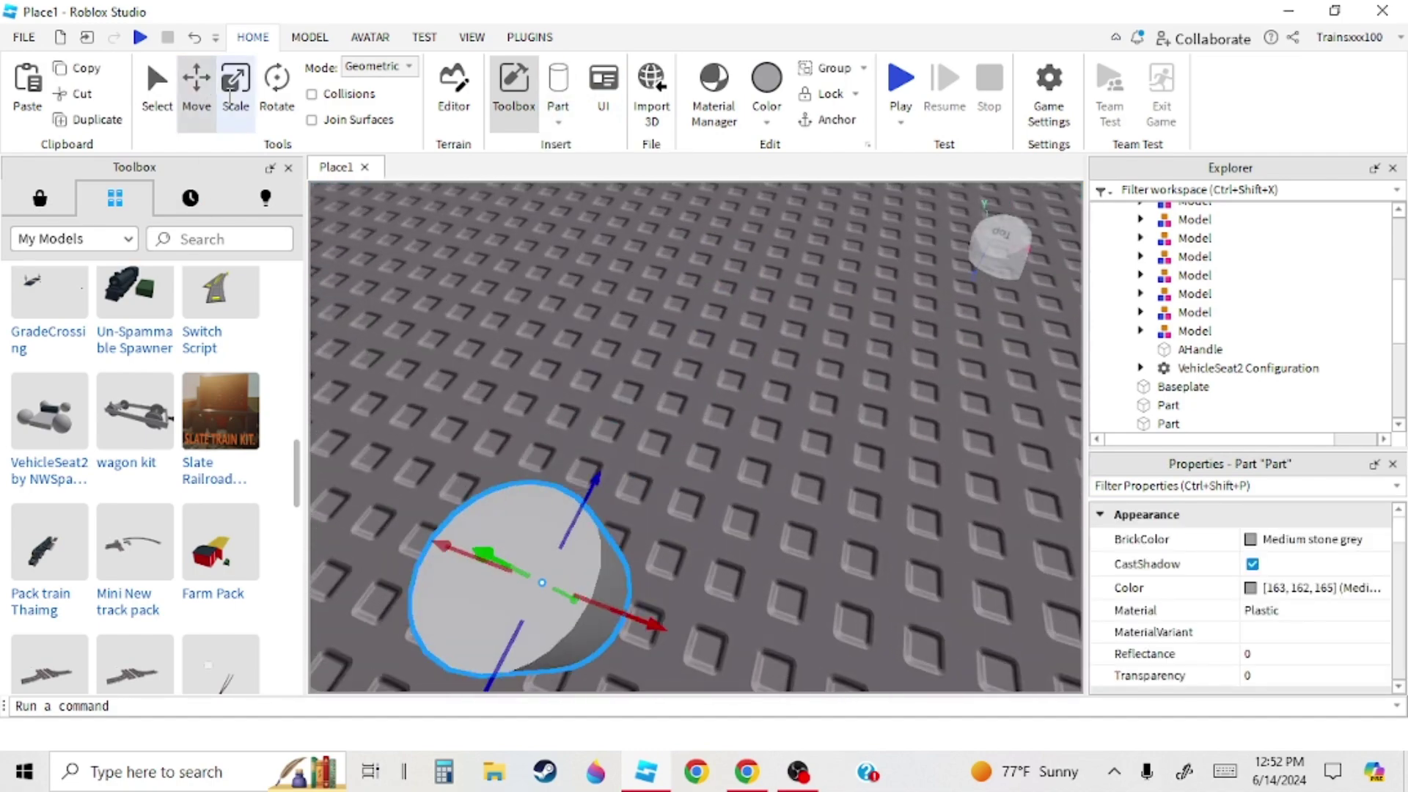
- Scale the cylinder into a slim, elongated post
left_click(235, 94)
right_click_drag(630, 462, 637, 501)
scroll(637, 501, "down", 3)
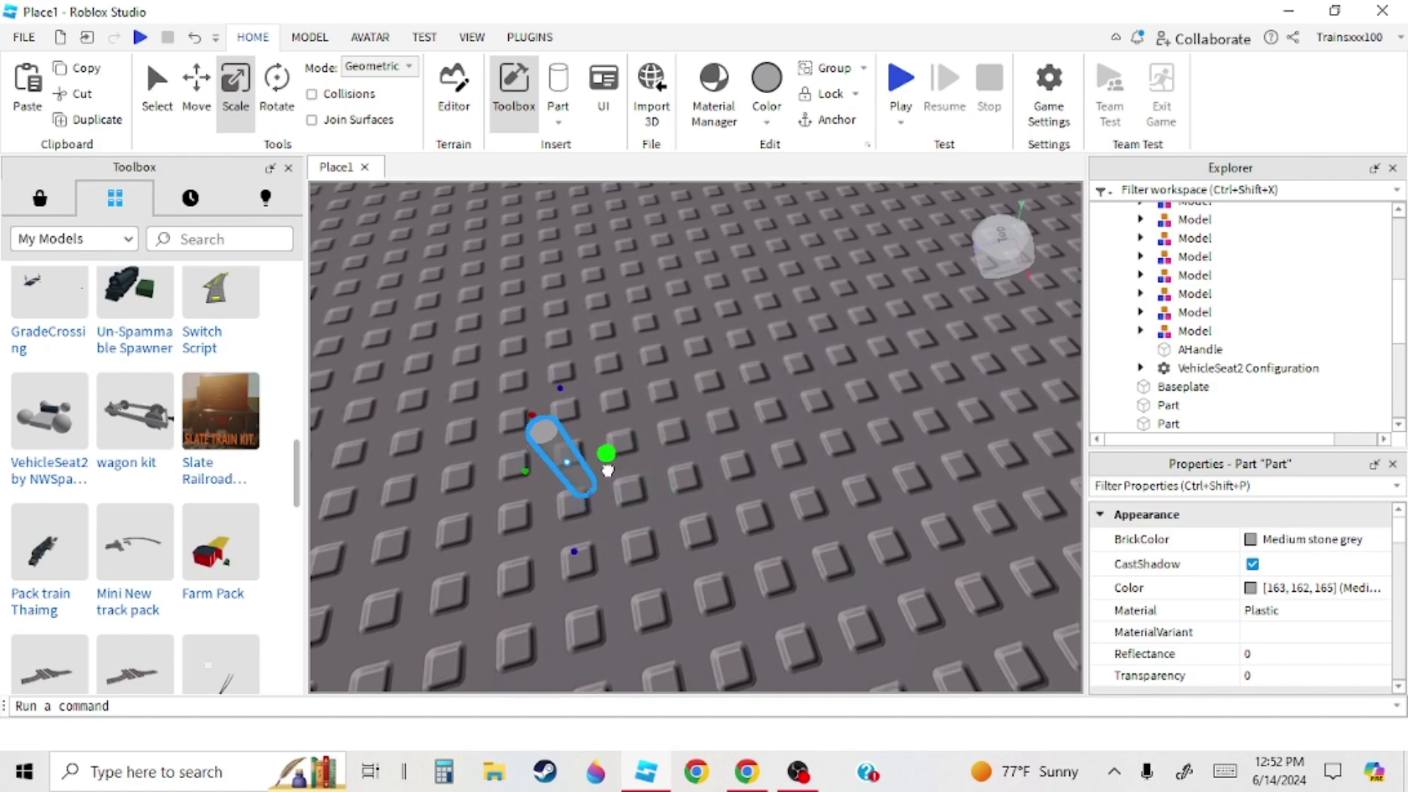
right_click_drag(662, 418, 709, 505)
scroll(715, 409, "down", 3)
left_click(822, 425)
- Group the slim cylinder as a model and name it Glider
right_click(708, 514)
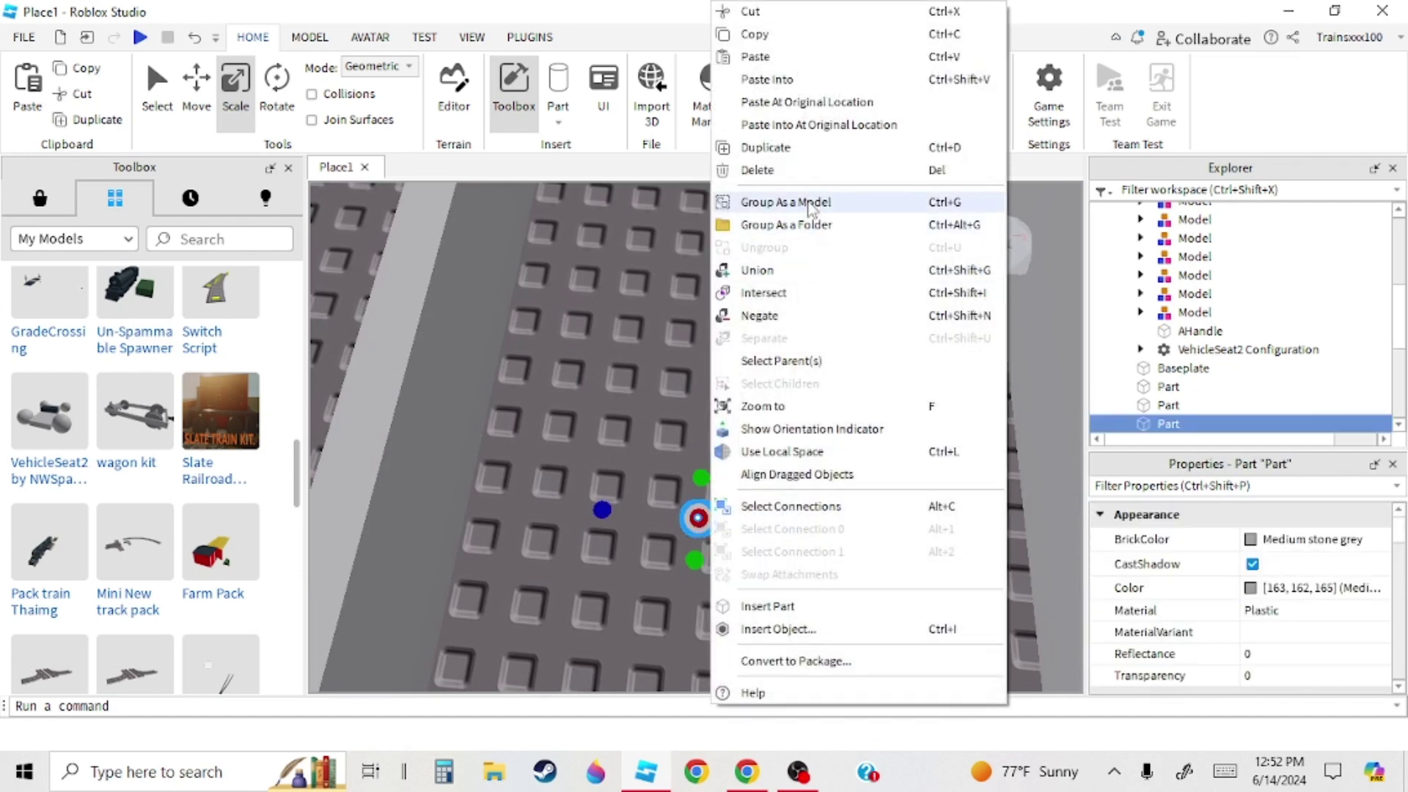
left_click(810, 199)
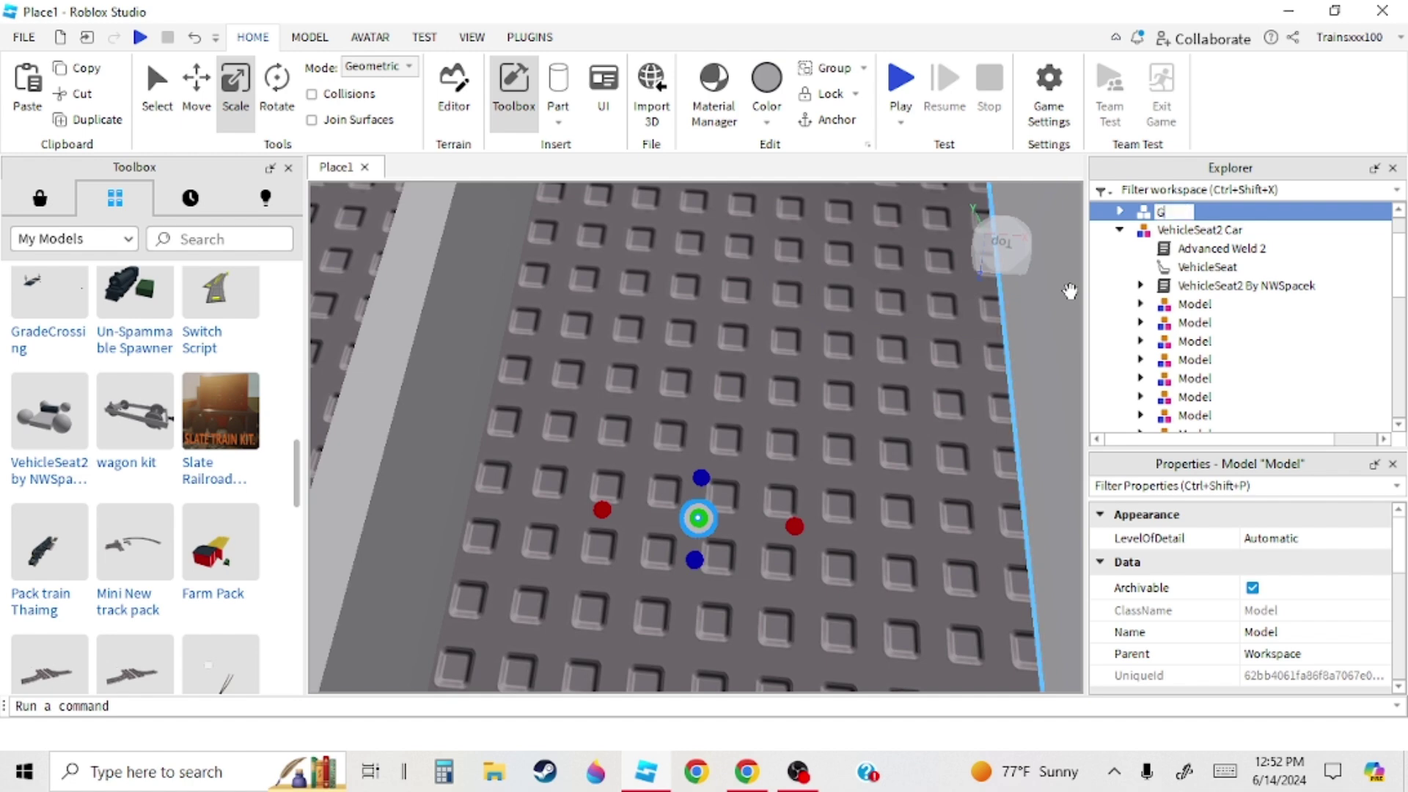
left_click(698, 515)
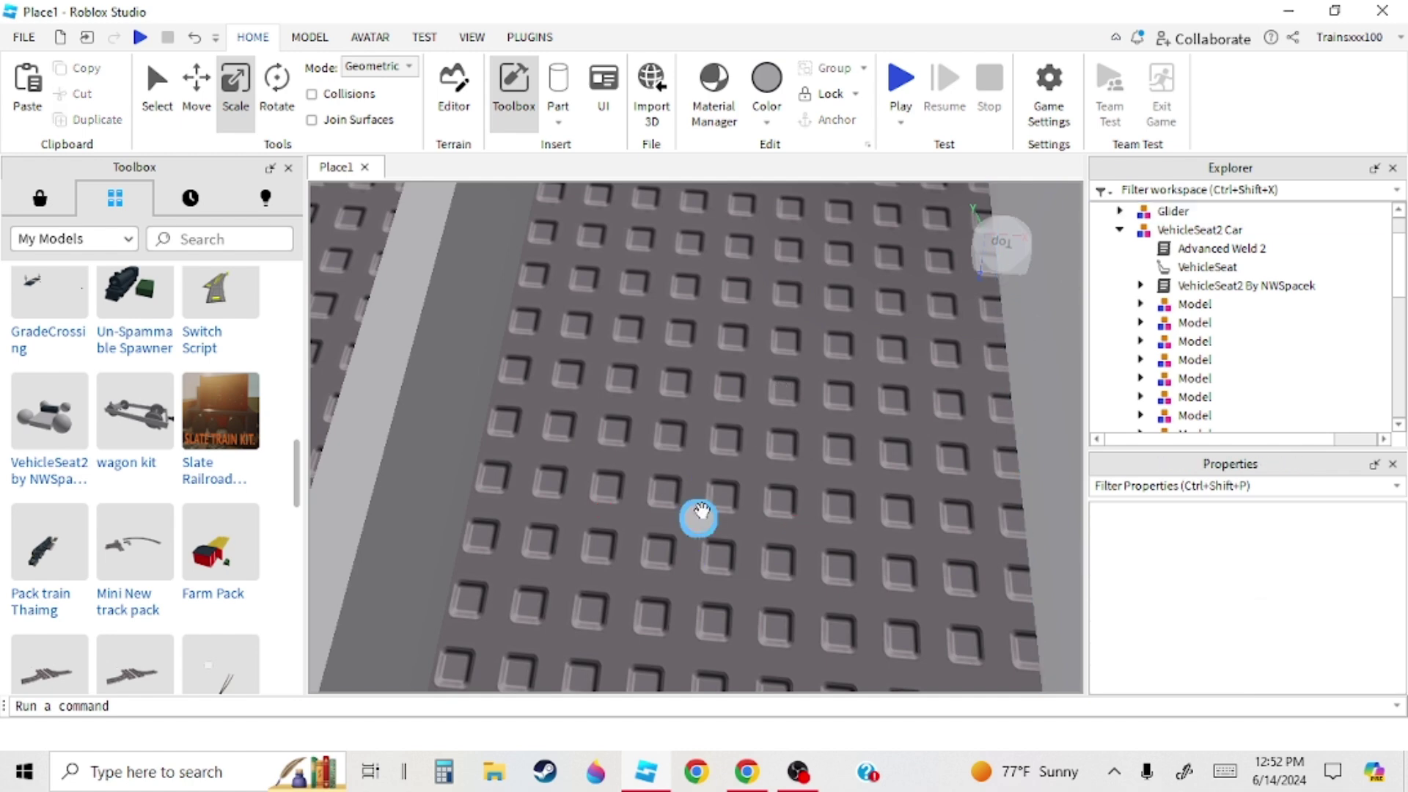
- Move the Glider under the vehicle's back end, against the inner face of one rail
left_click(698, 515)
right_click_drag(740, 458, 739, 456)
scroll(739, 455, "up", 3)
scroll(739, 456, "down", 2)
left_click_drag(739, 456, 607, 371)
right_click_drag(607, 371, 607, 371)
scroll(607, 371, "down", 3)
- Duplicate the Glider and place the copy under the vehicle's back end, against the inner face of the opposite rail
key("ctrl+d")
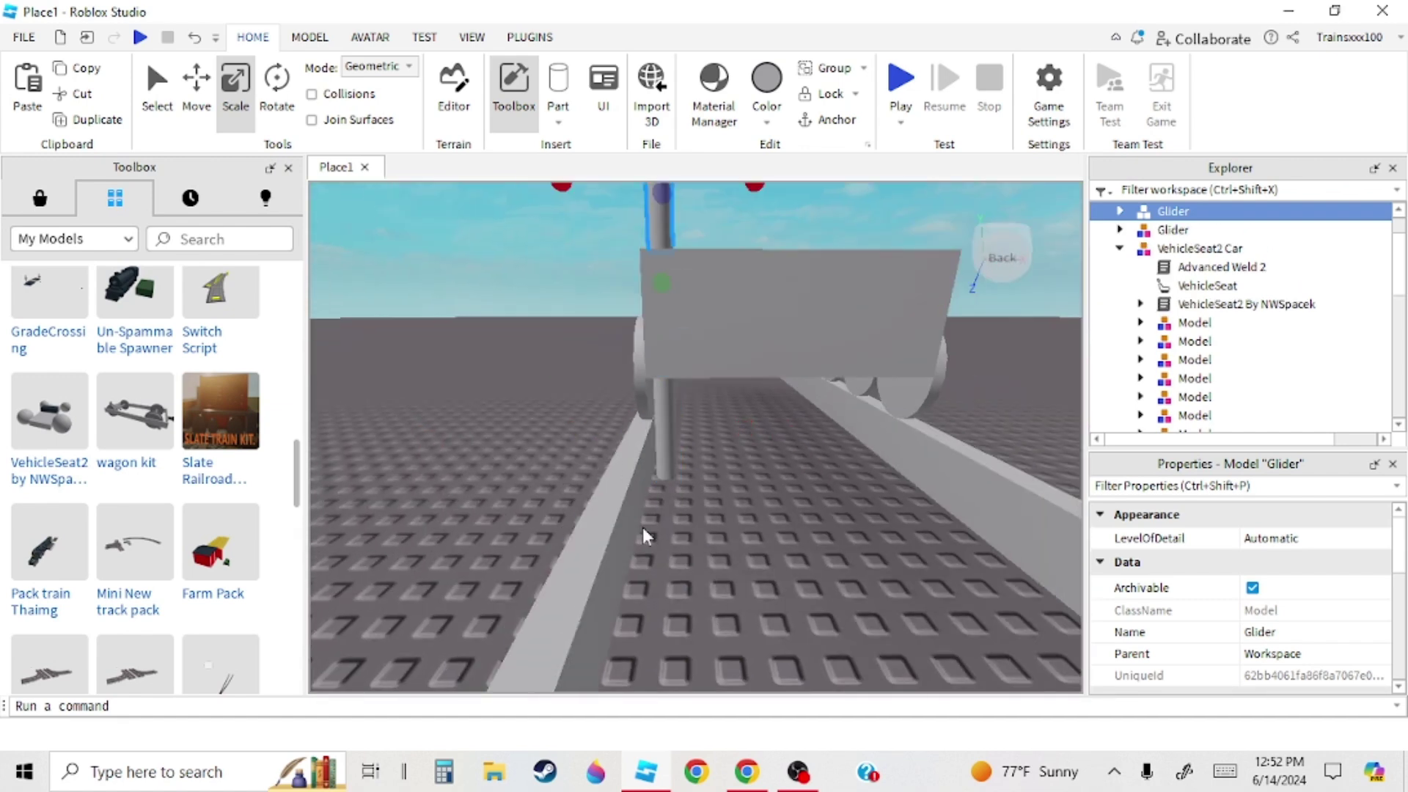
right_click_drag(644, 534, 625, 384)
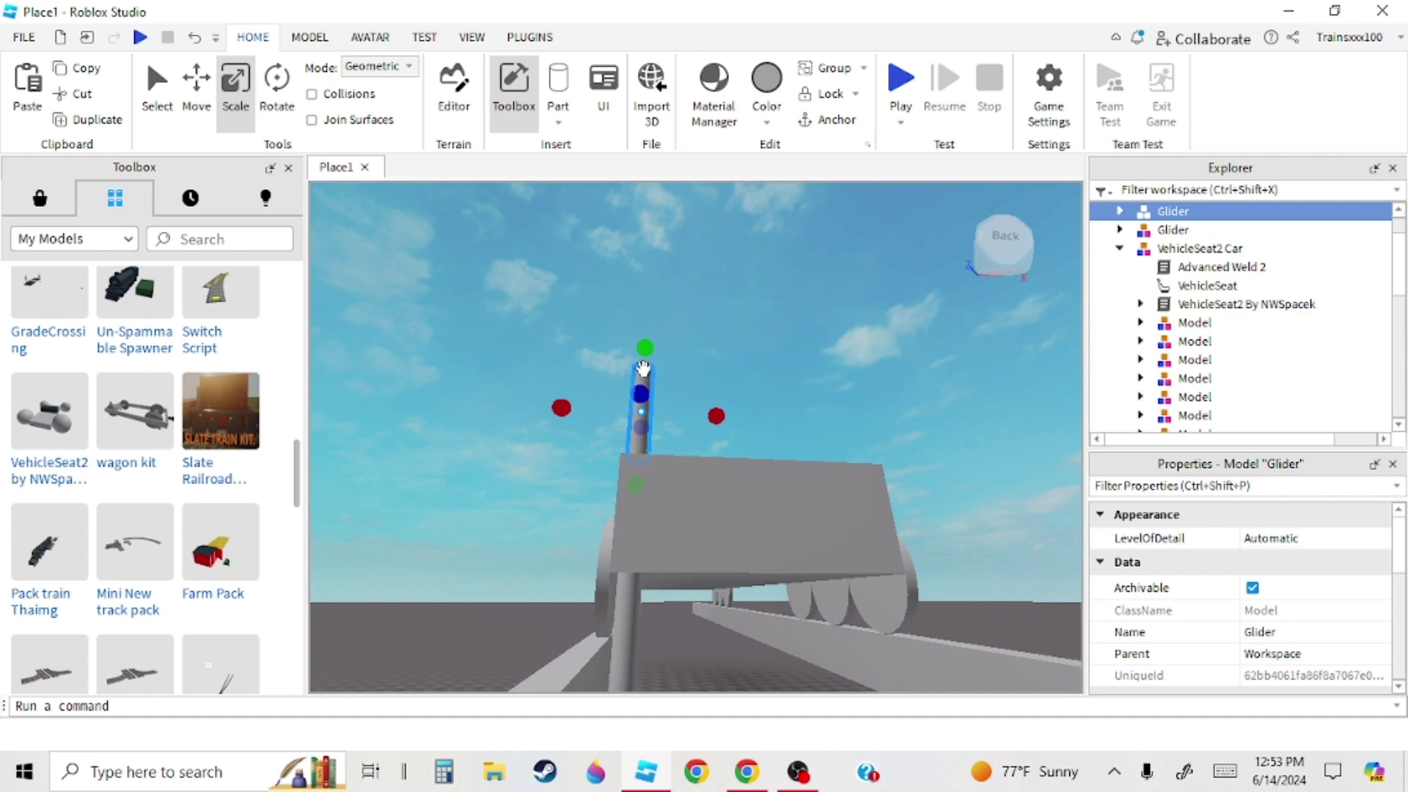
left_click_drag(642, 371, 704, 387)
right_click_drag(704, 386, 704, 387)
left_click_drag(704, 386, 871, 507)
right_click_drag(871, 508, 869, 490)
left_click_drag(869, 490, 659, 343)
key("s")
right_click_drag(658, 343, 658, 344)
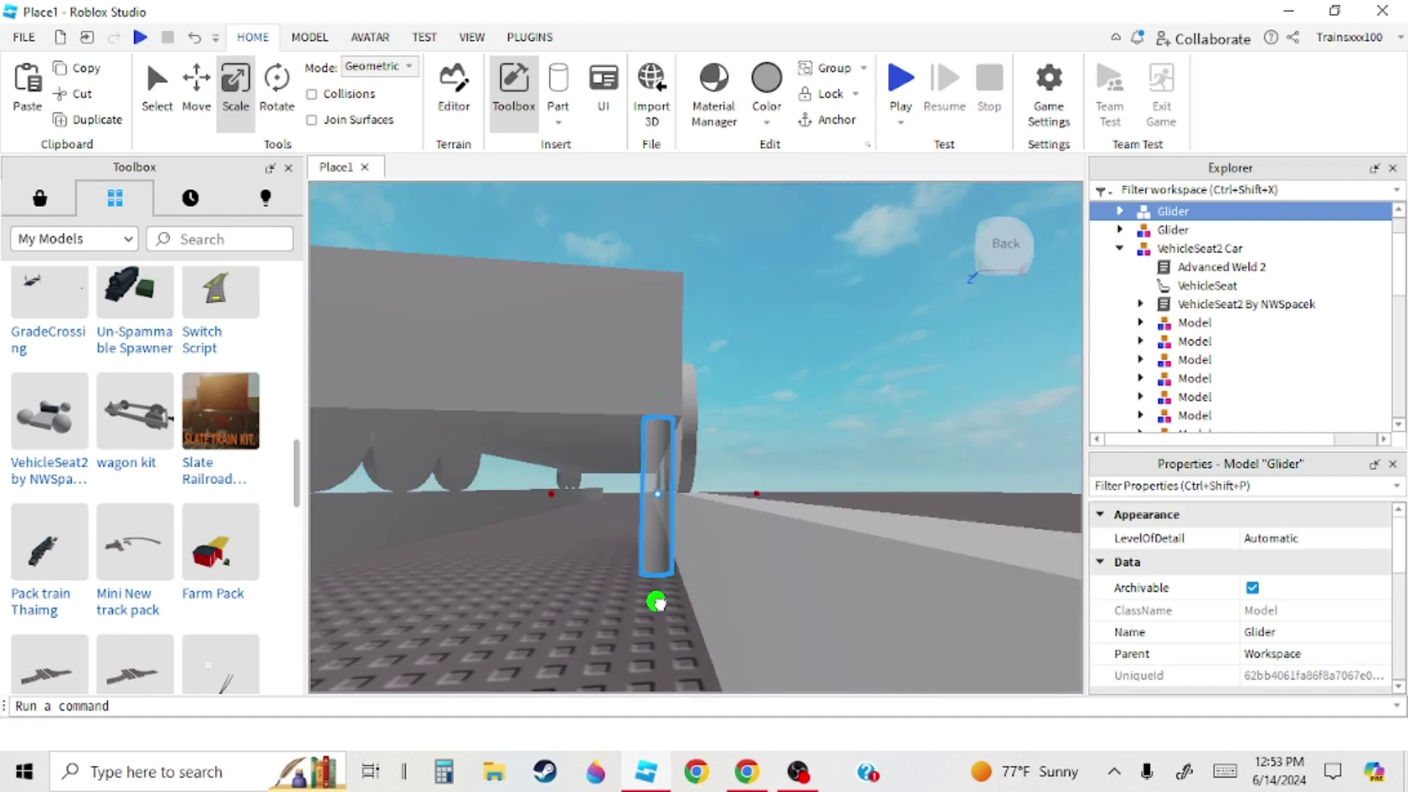
- Fine-tune both Glider posts to matching heights beneath the back end of the vehicle
left_click_drag(662, 589, 662, 590)
right_click_drag(662, 591, 663, 591)
key("a")
left_click(680, 555)
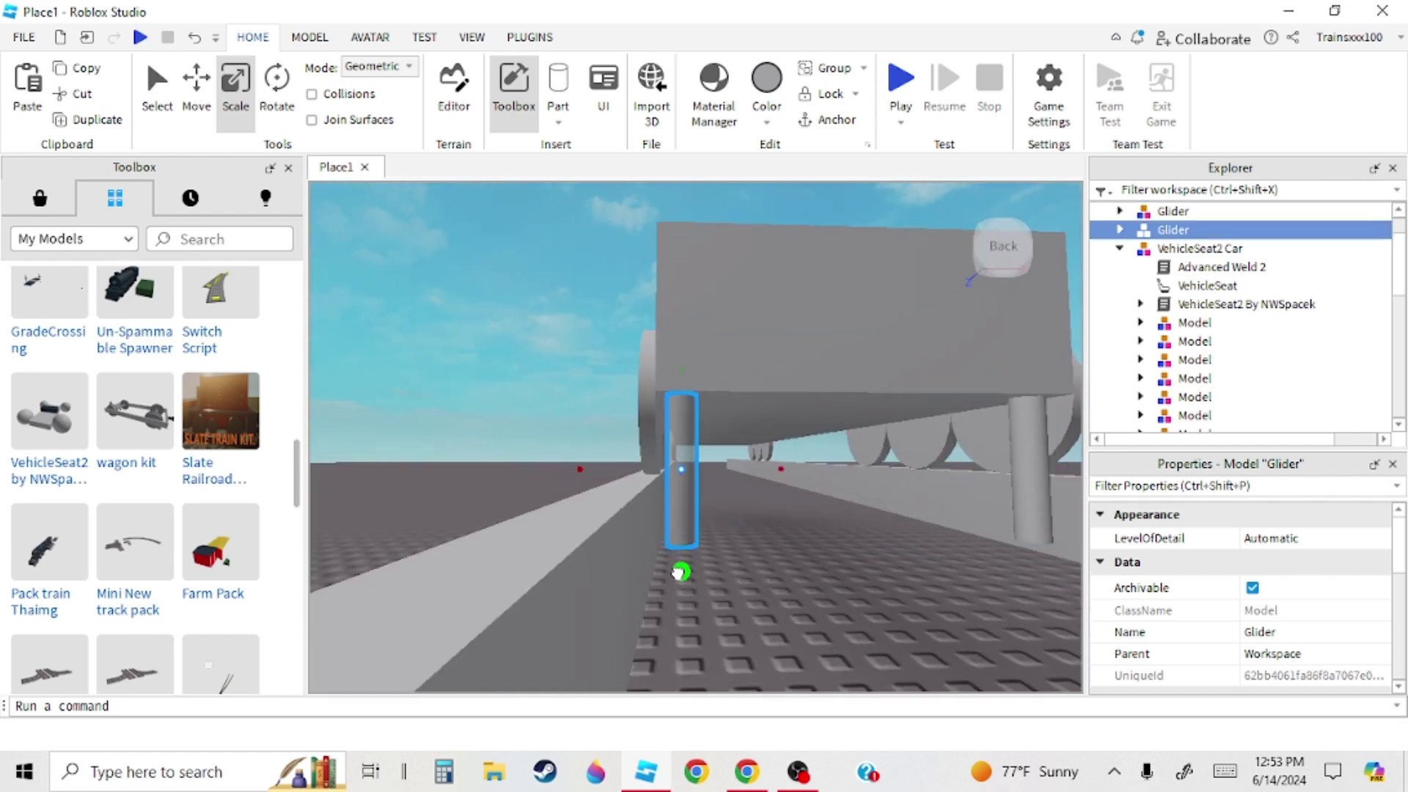
right_click_drag(681, 565, 812, 517)
left_click(846, 510)
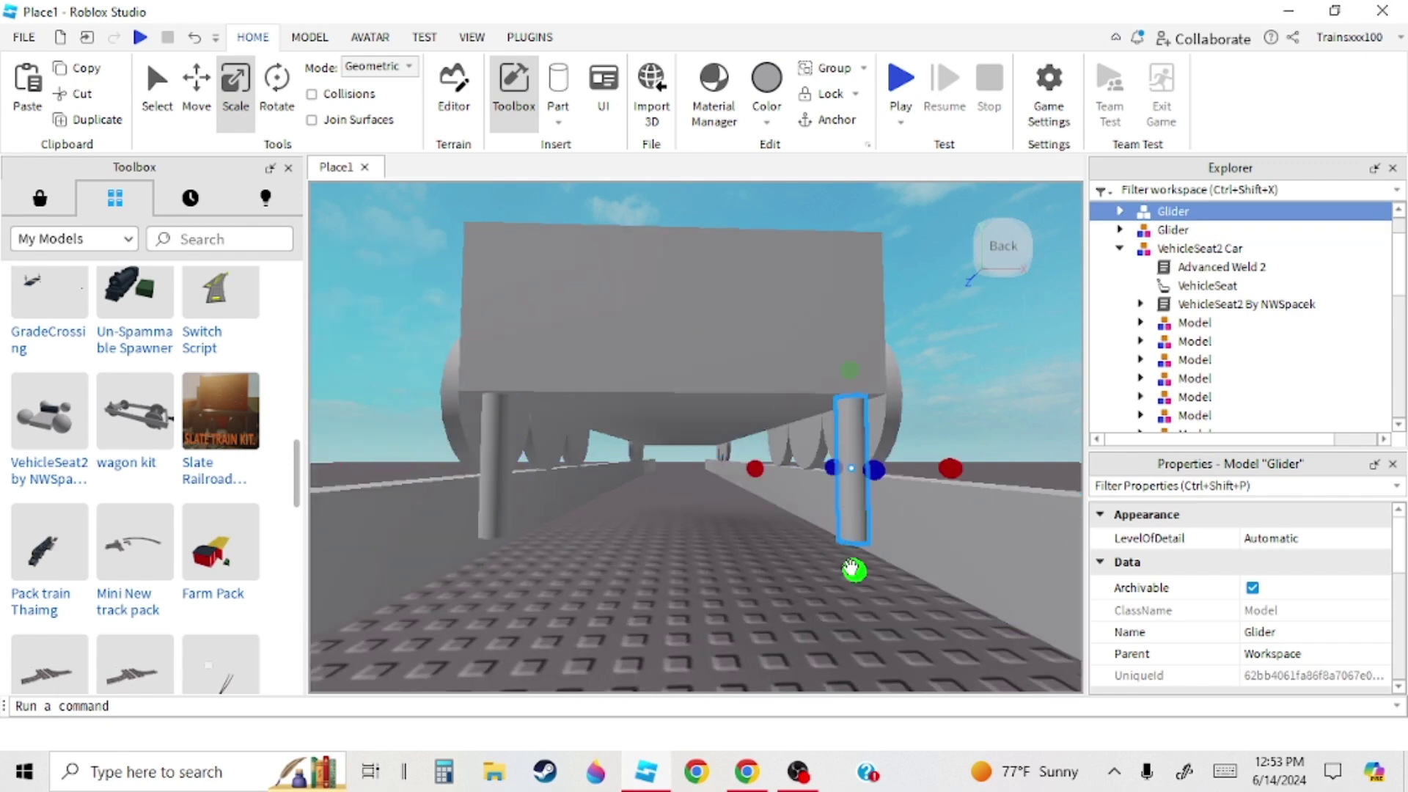
left_click(746, 613)
scroll(747, 613, "down", 3)
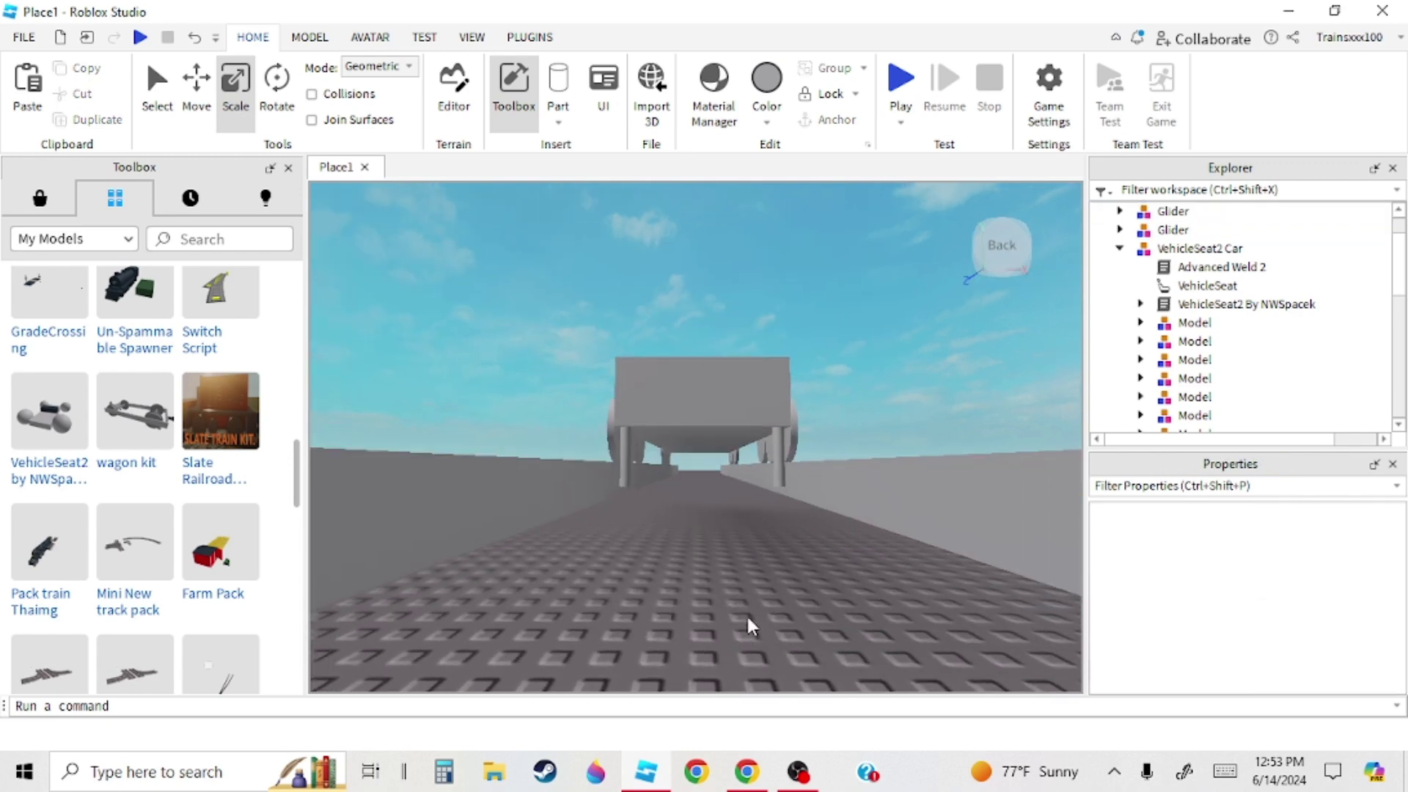
- Select both Glider posts under the vehicle's back end and duplicate them together
scroll(746, 614, "up", 3)
right_click_drag(747, 613, 746, 614)
scroll(746, 614, "down", 4)
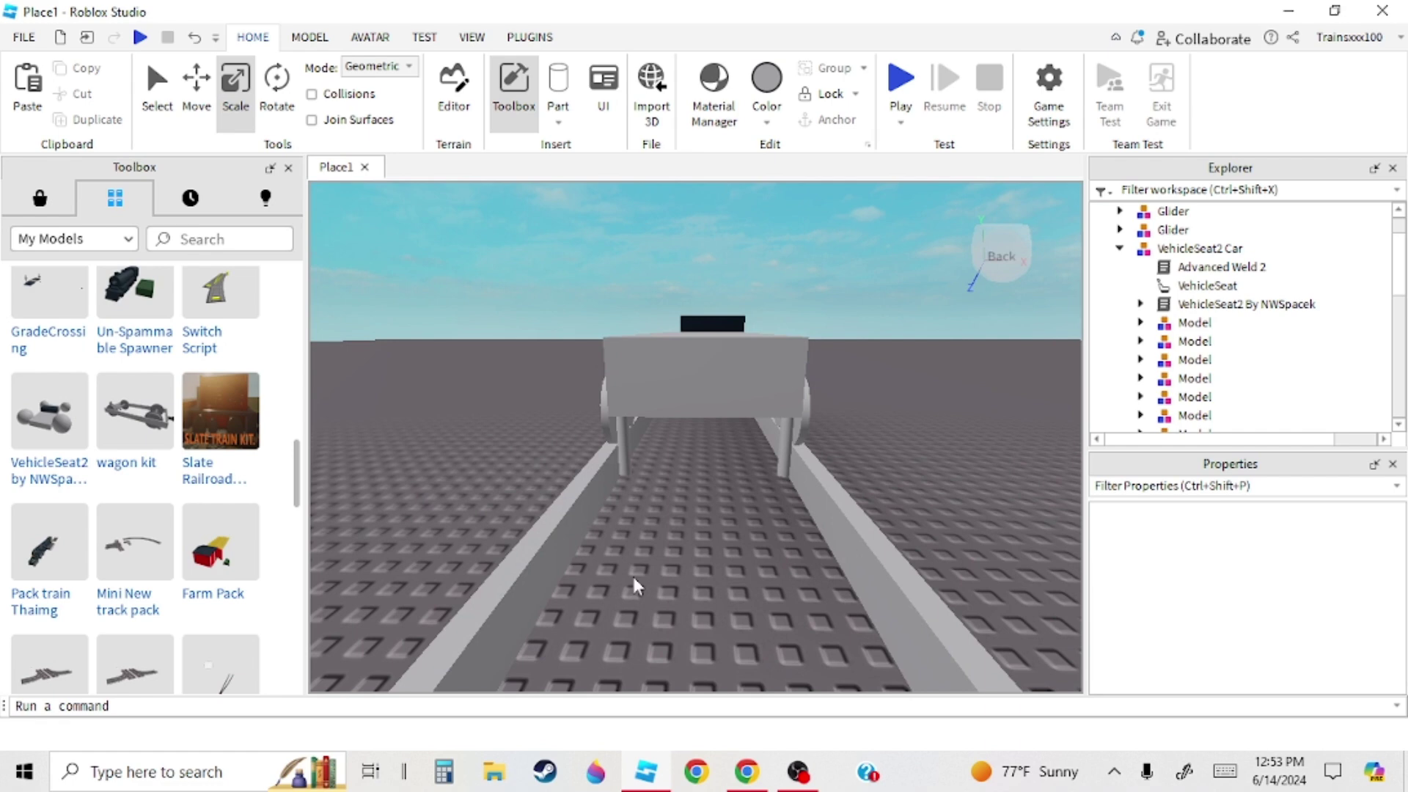
left_click_drag(632, 573, 922, 456)
left_click(937, 454)
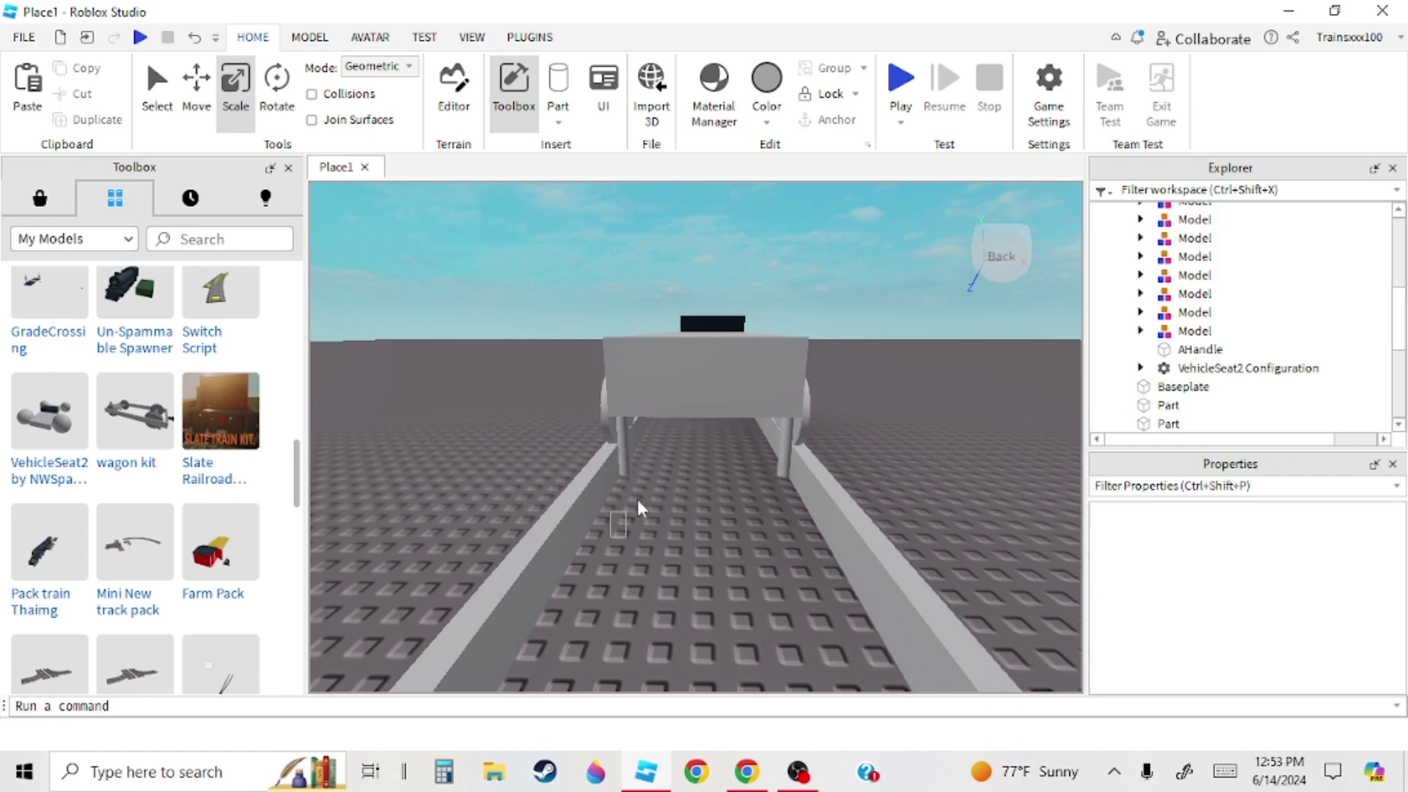
left_click_drag(686, 461, 793, 430)
left_click(693, 570)
right_click_drag(693, 571, 693, 571)
left_click_drag(667, 387, 727, 360)
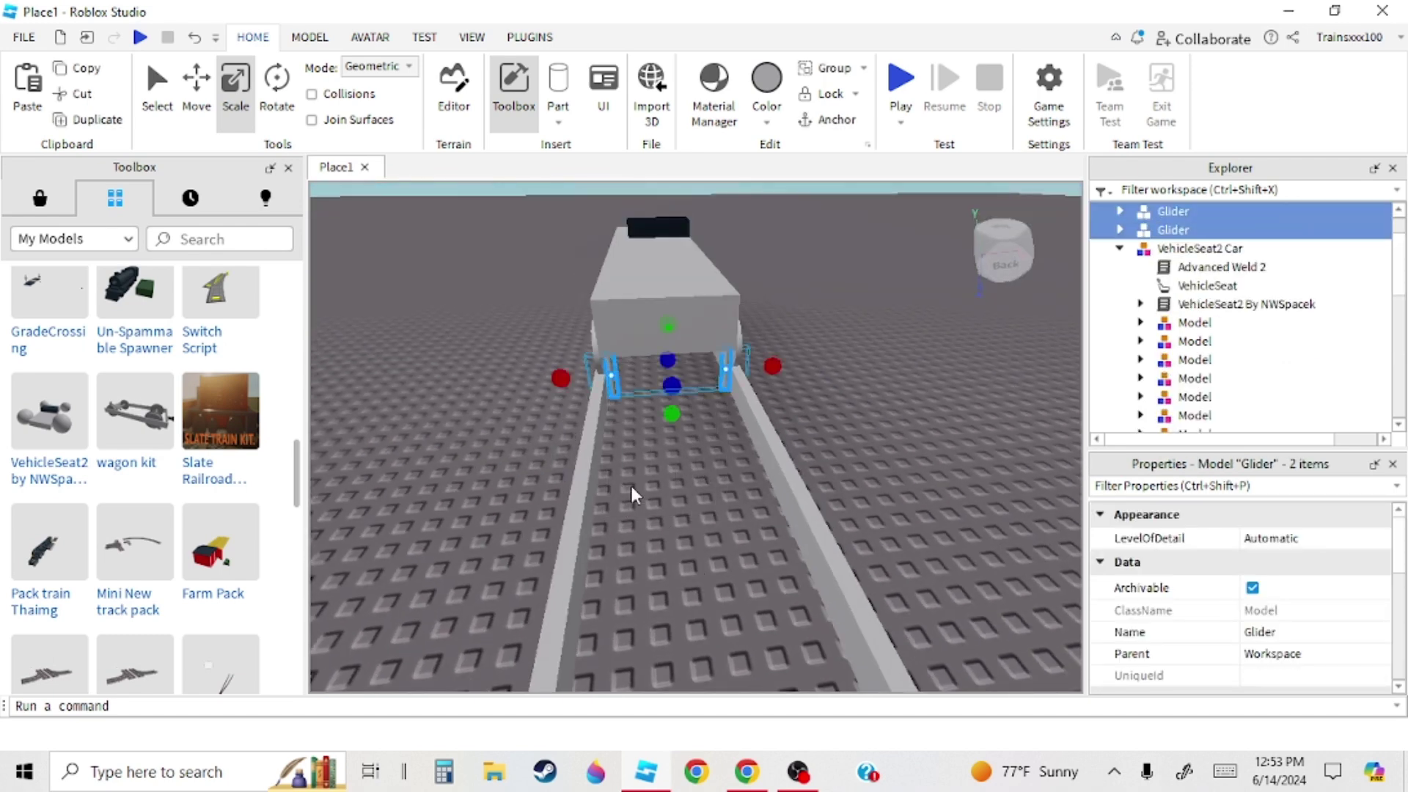
key("ctrl+d")
scroll(671, 451, "up", 3)
scroll(670, 433, "up", 2)
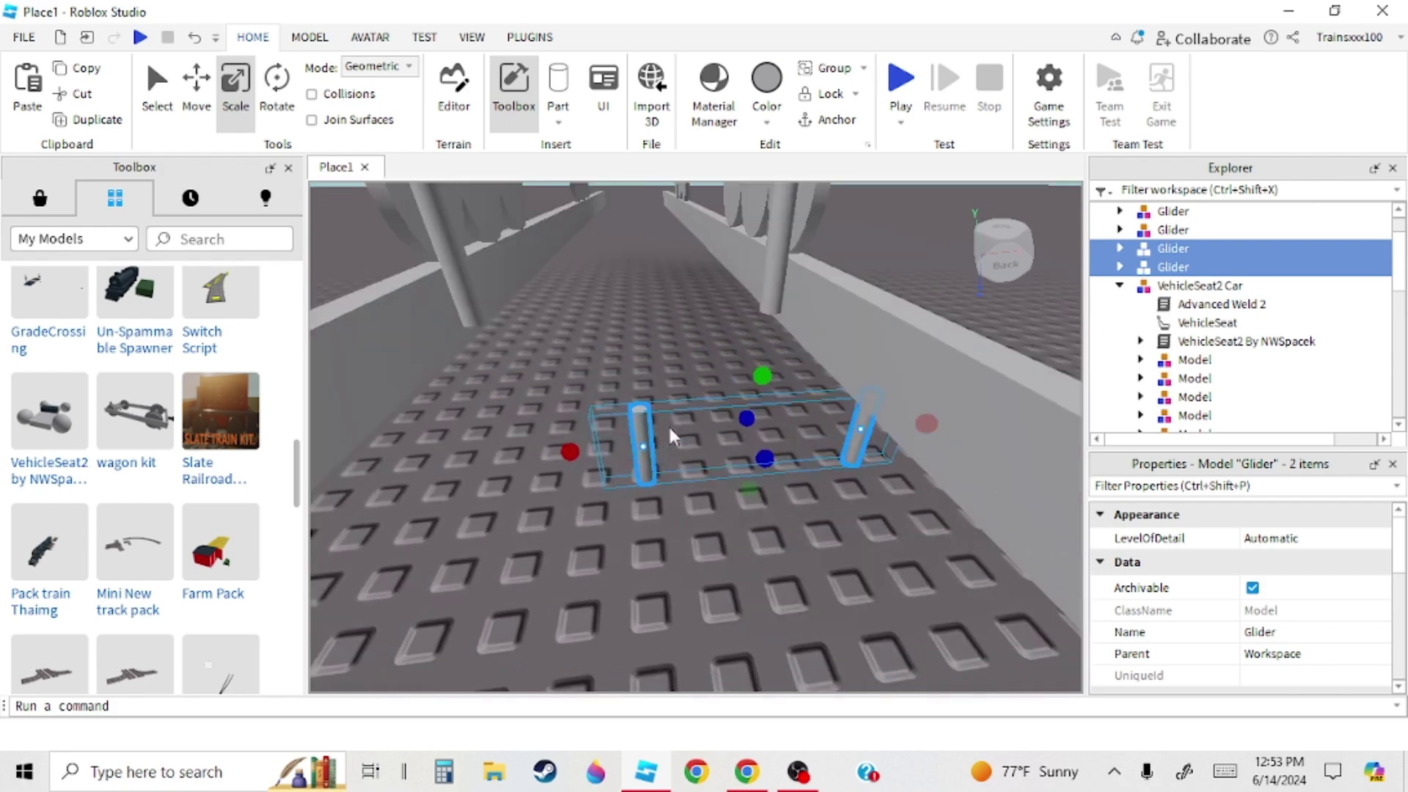
- Move the duplicated pair of Gliders beneath the vehicle's front end, between the two rails
left_click_drag(635, 414, 645, 385)
left_click_drag(736, 340, 722, 321)
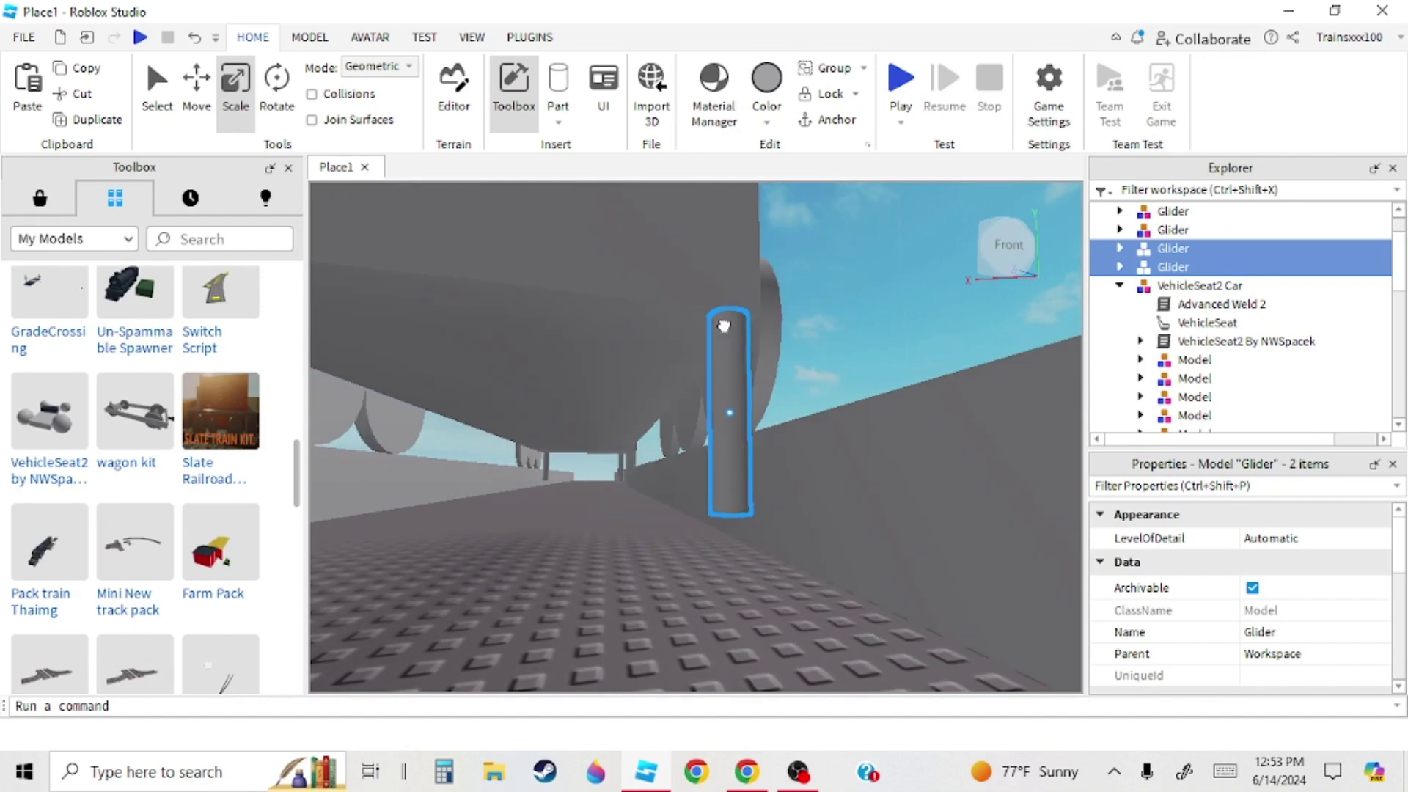
right_click_drag(722, 327, 724, 328)
key("ctrl+2")
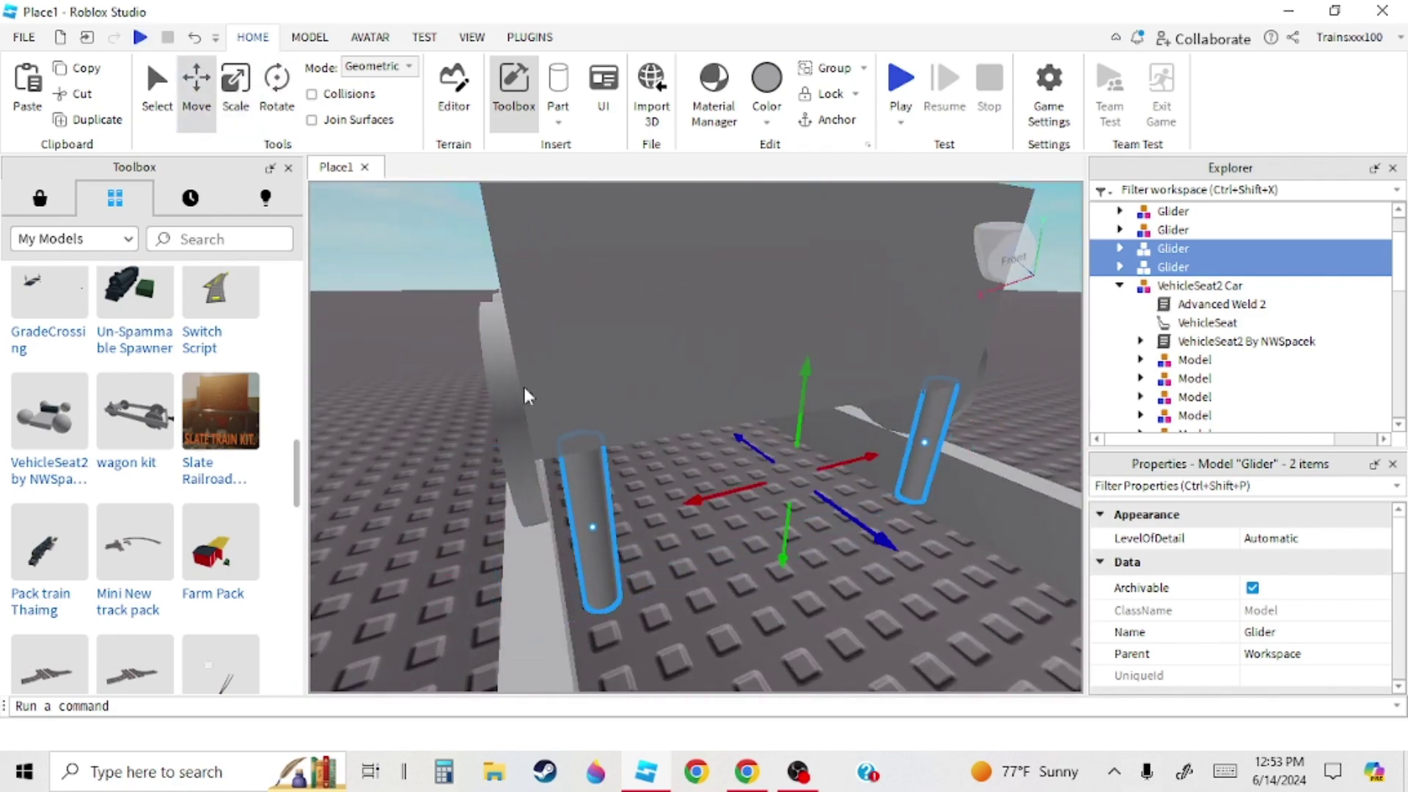
right_click_drag(685, 513, 685, 507)
left_click(685, 513)
key("w")
- Attach each of the two front Gliders to the vehicle body with a Weld constraint
left_click(309, 37)
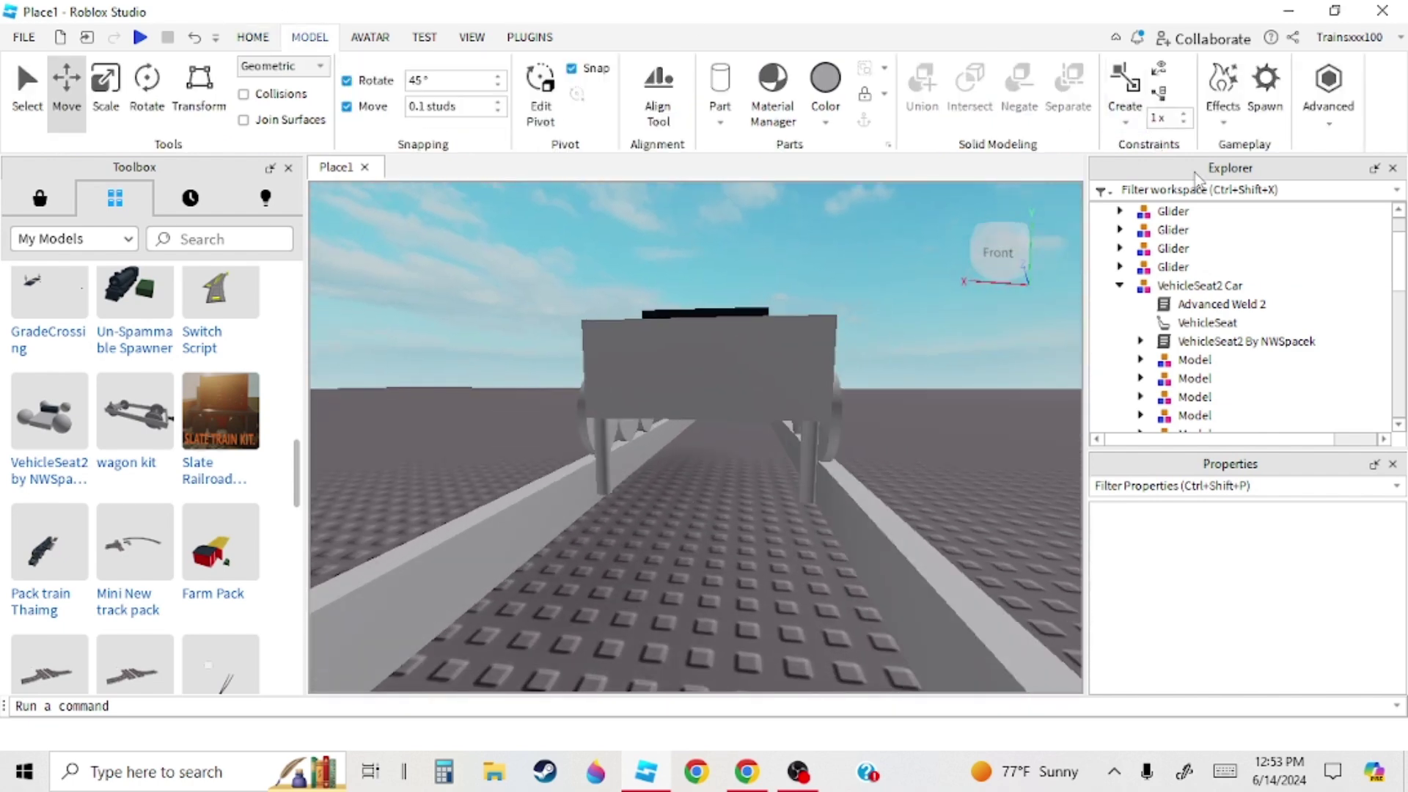
left_click(1125, 102)
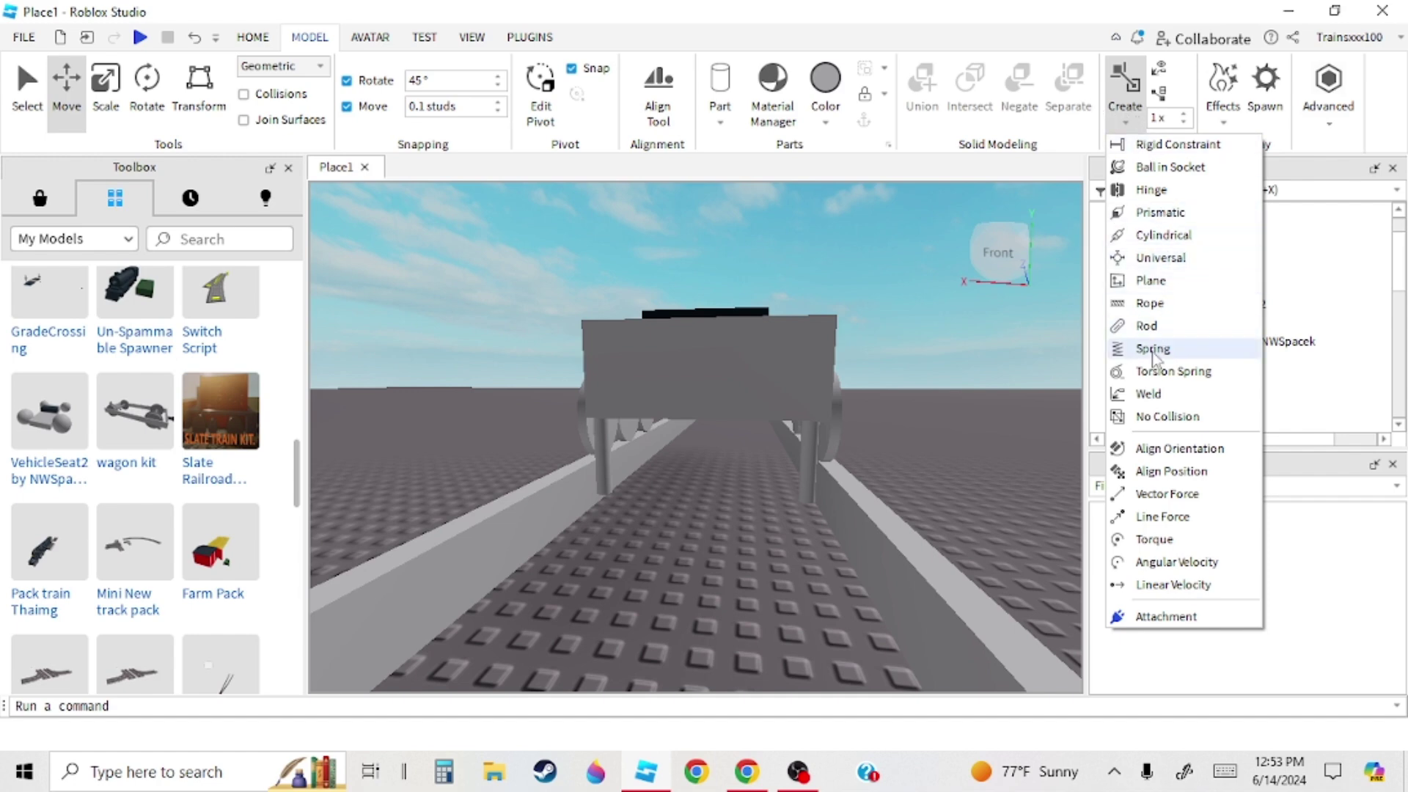
left_click(1168, 398)
key("w")
right_click_drag(873, 487, 873, 487)
left_click(568, 506)
key("Escape")
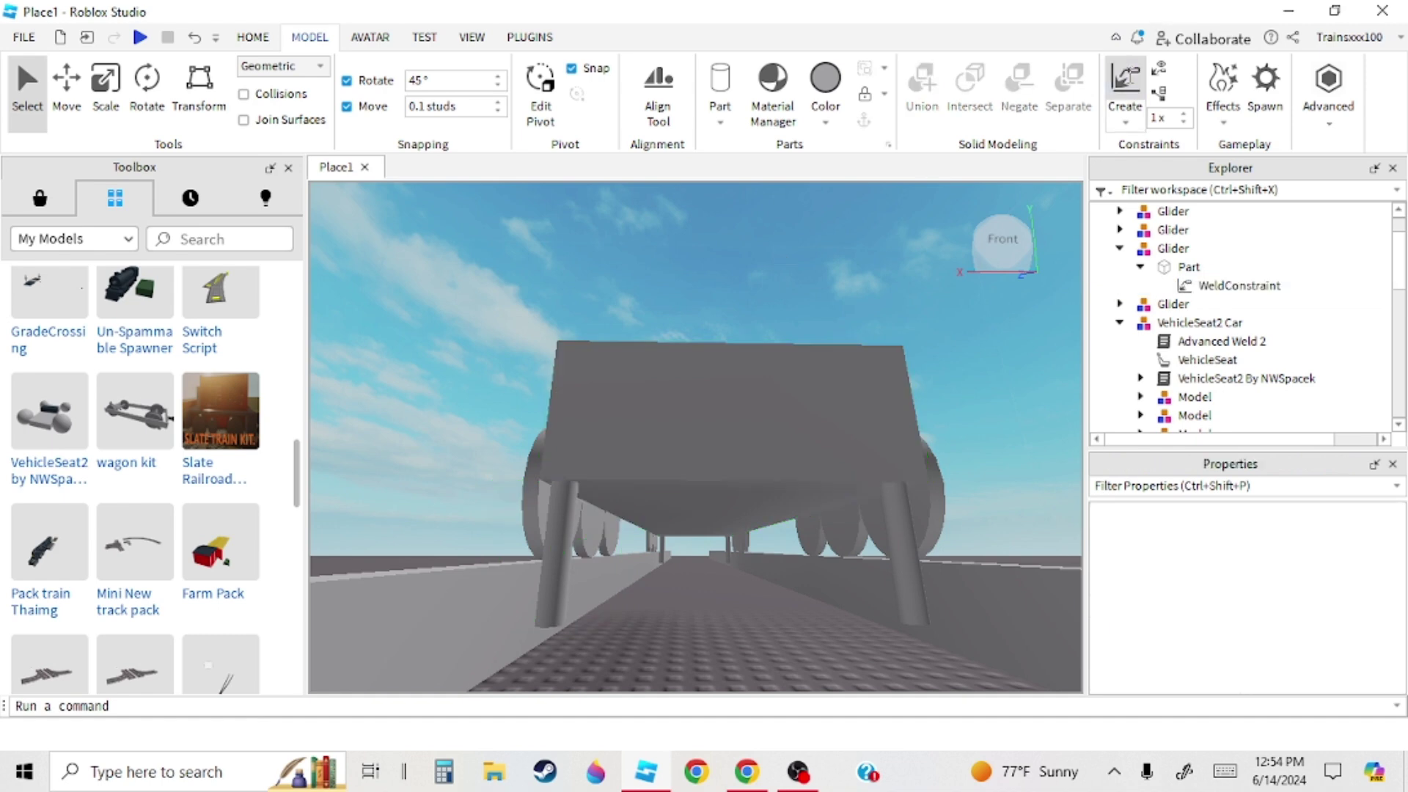
left_click(855, 440)
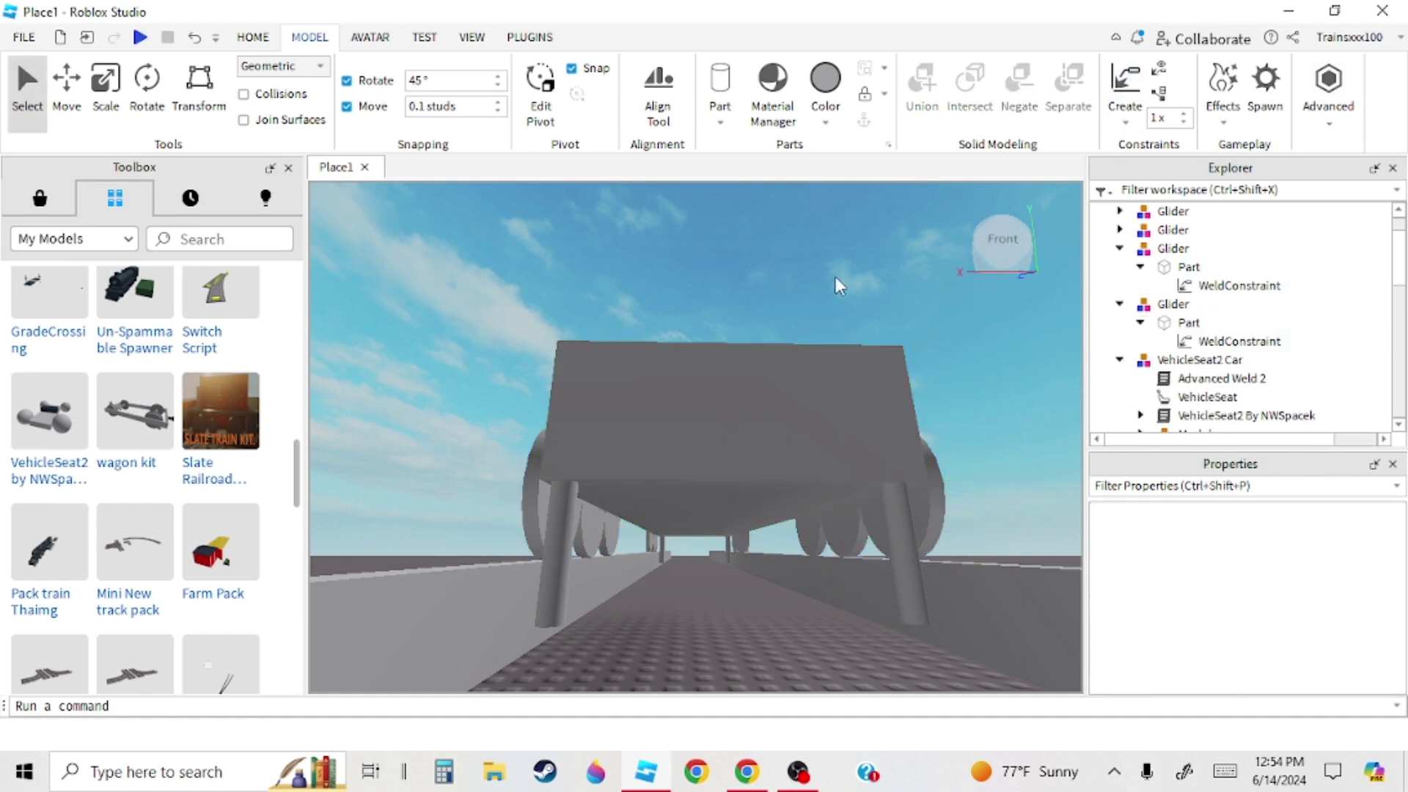
left_click(834, 293)
- Attach each of the two back Gliders to the vehicle body with a Weld constraint
scroll(833, 276, "up", 5)
right_click_drag(833, 289, 833, 289)
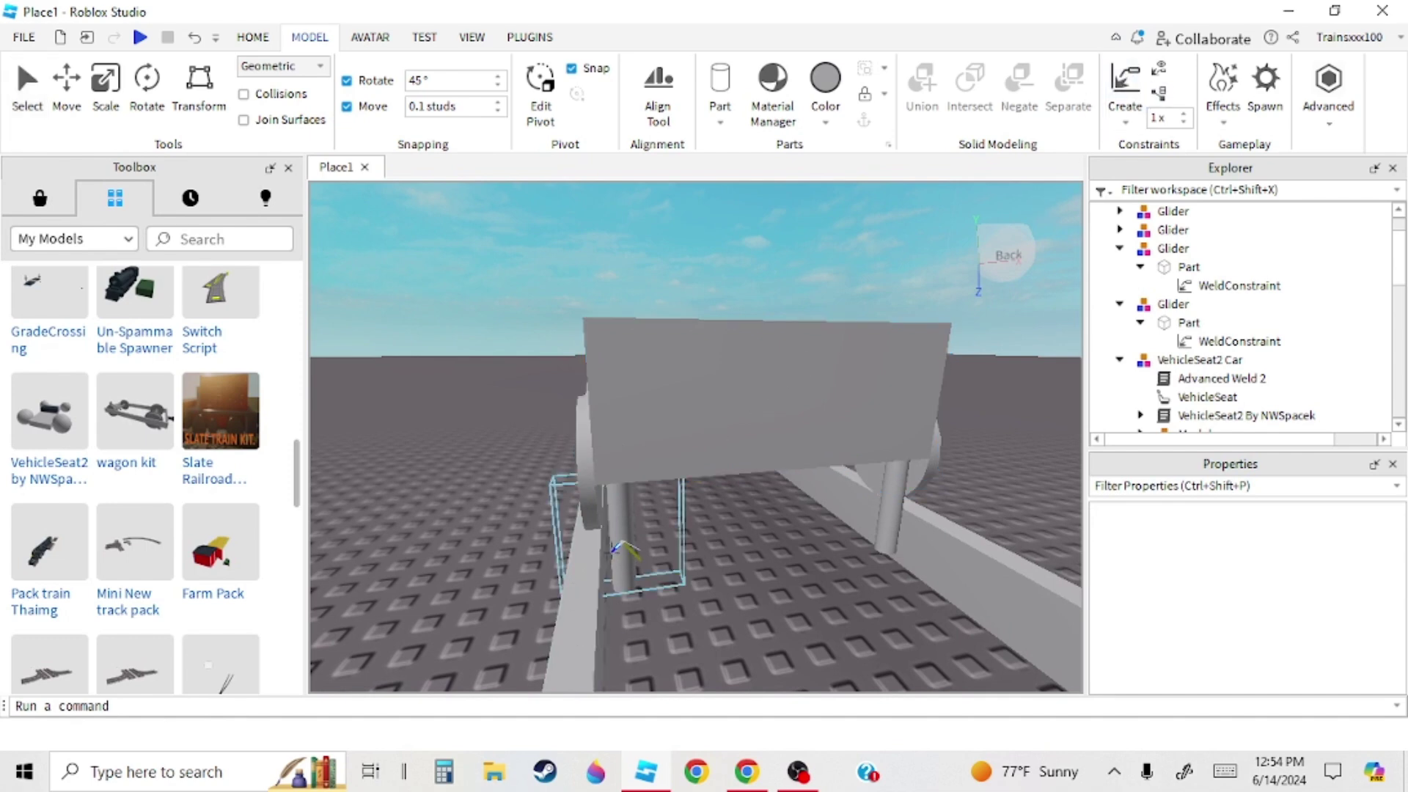
left_click(693, 448)
key("Escape")
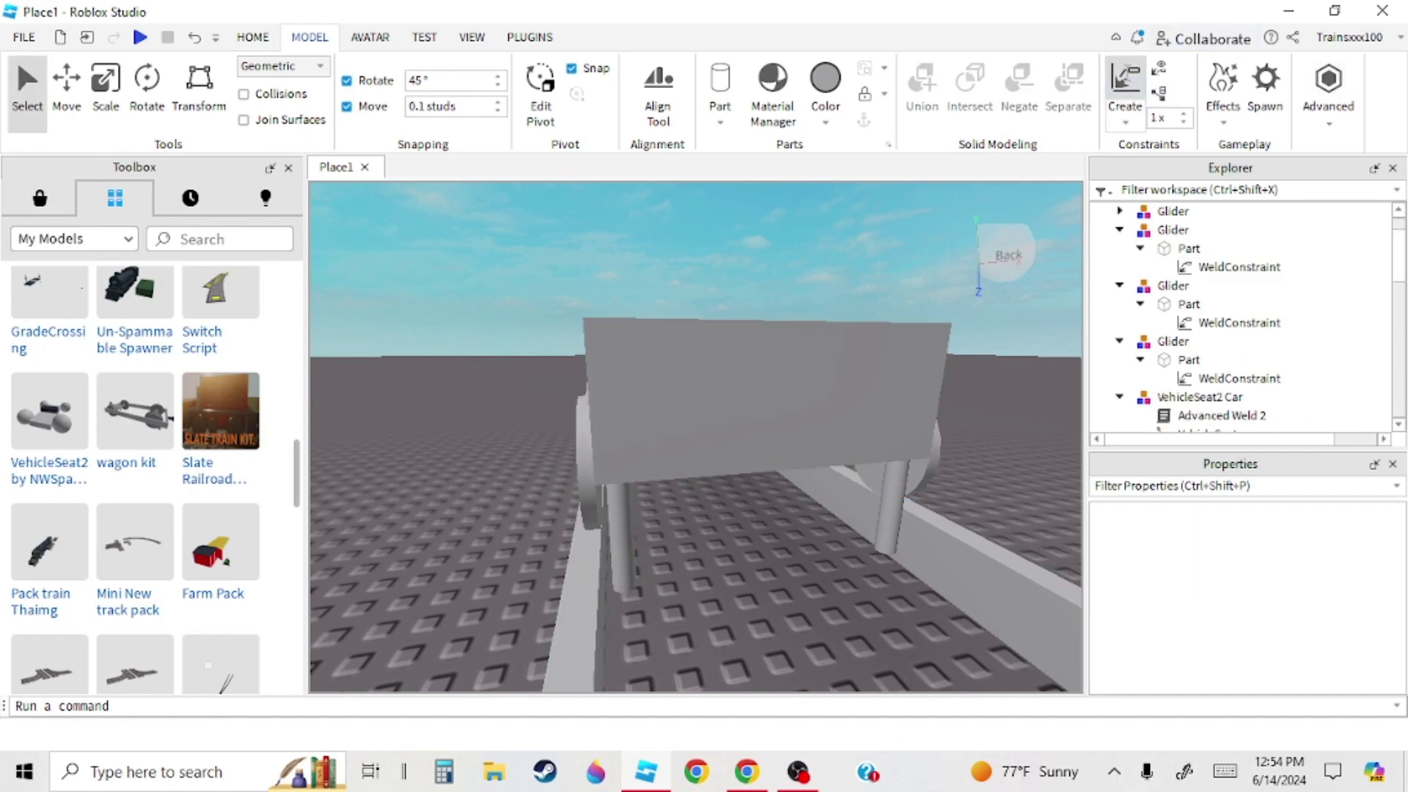
left_click(837, 375)
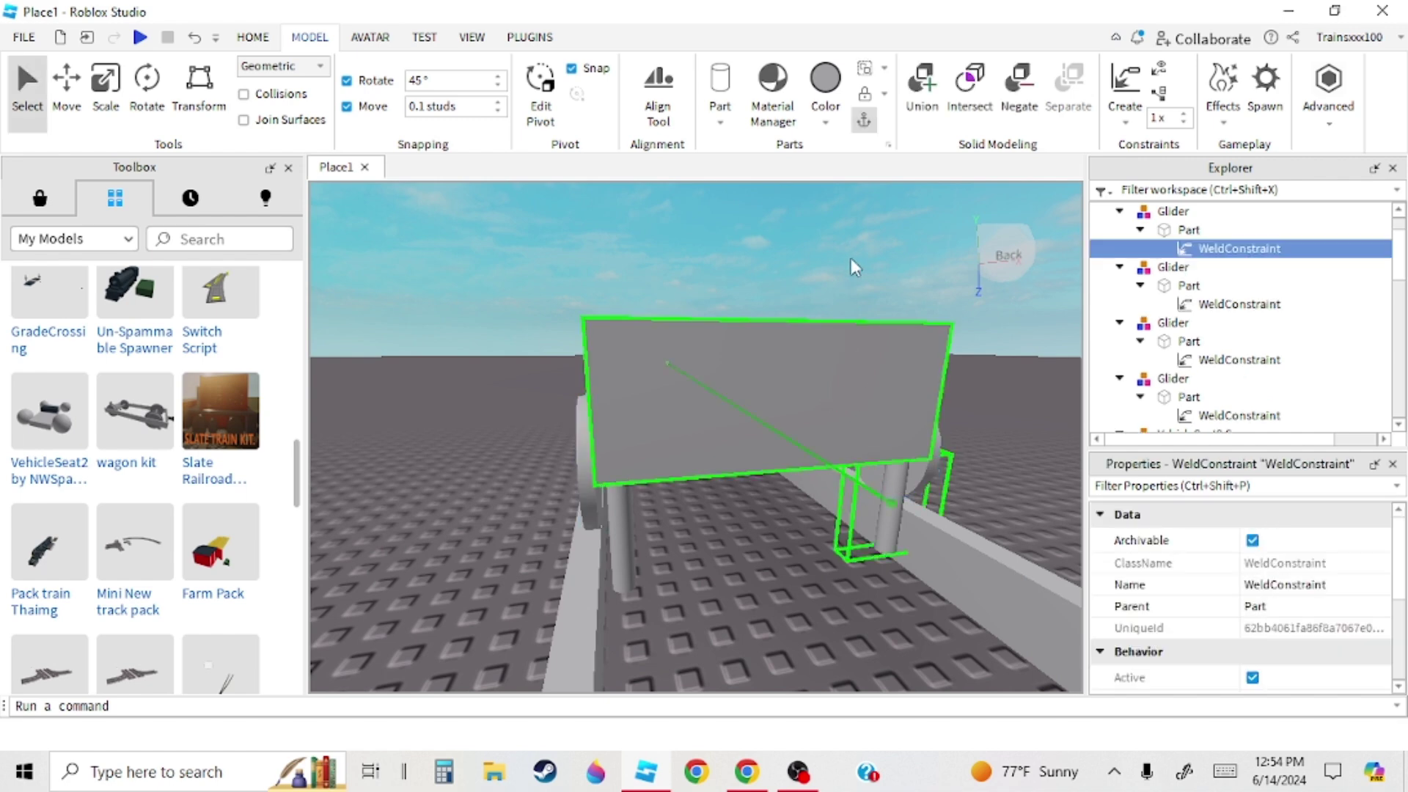
left_click(851, 258)
- Collapse the Glider models in the hierarchy and put all four inside the VehicleSeat2 Car model
left_click(1119, 213)
left_click(1119, 231)
left_click(1119, 249)
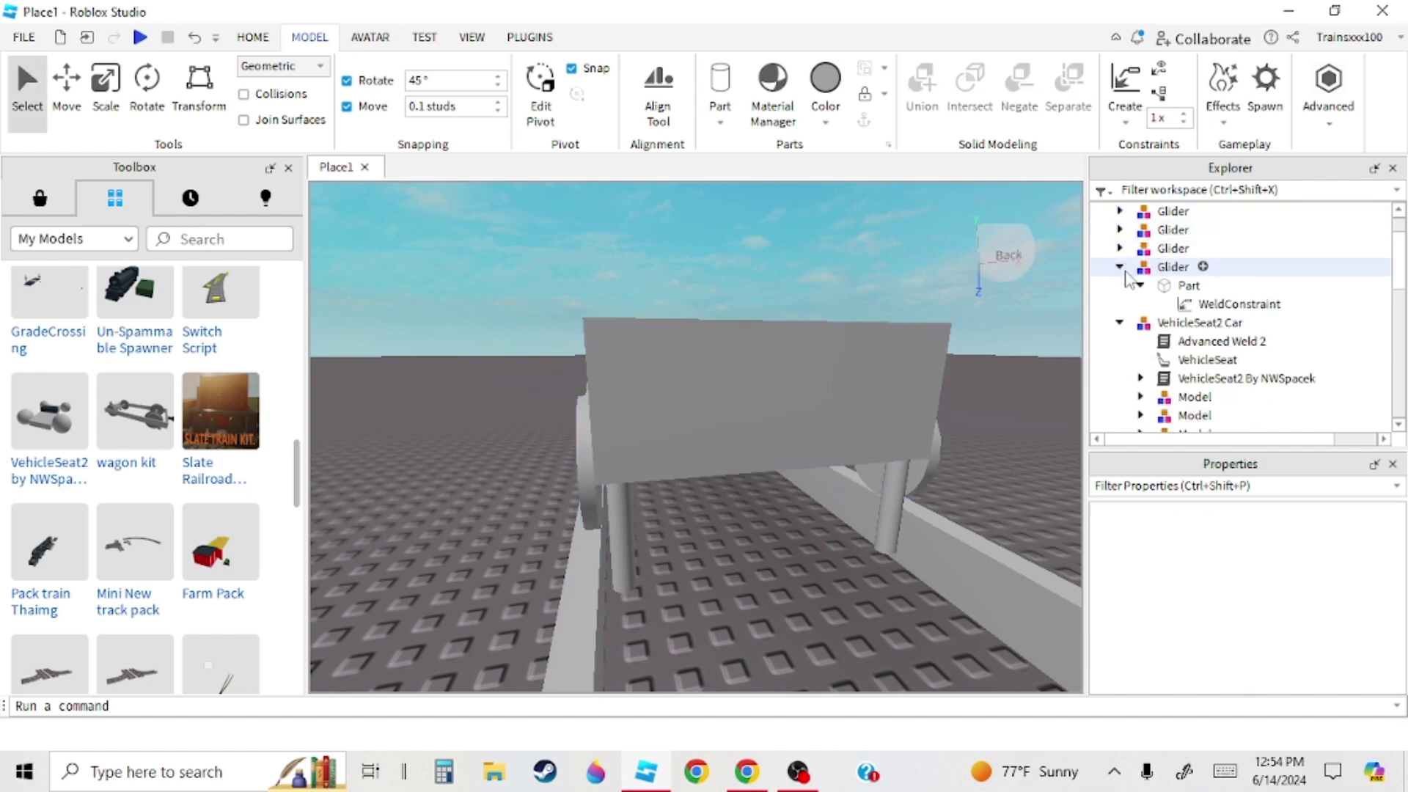
mouse_move(1163, 270)
left_mouse_down()
mouse_move(1168, 321)
mouse_move(1178, 287)
left_mouse_up()
scroll(1166, 286, "up", 1)
- Open the move snapping increment for editing
left_click(792, 252)
right_click_drag(792, 253, 806, 330)
scroll(792, 252, "down", 5)
left_click(455, 107)
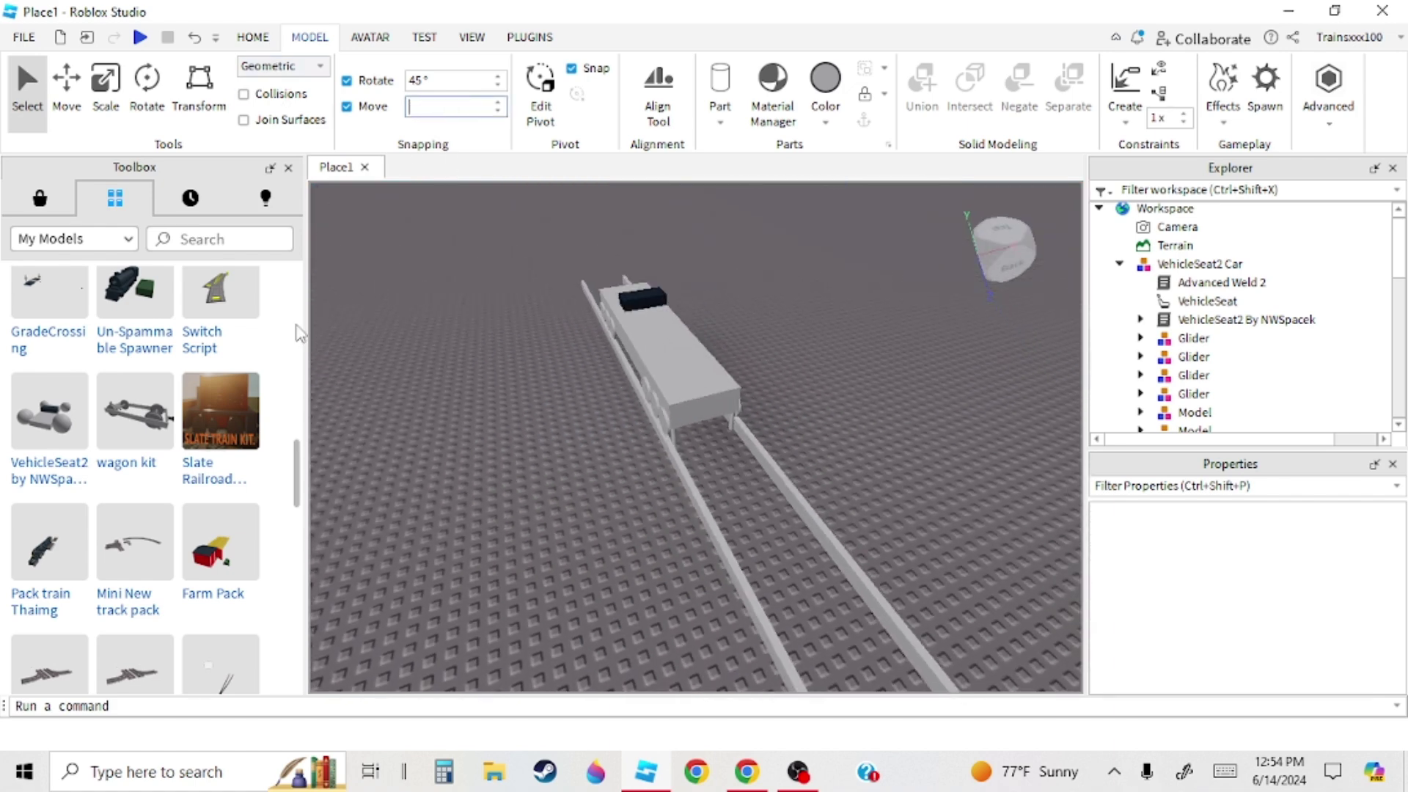
- Playtest the vehicle by driving it forward and backward along the rails, leave the seat, and stop the test
left_click(252, 37)
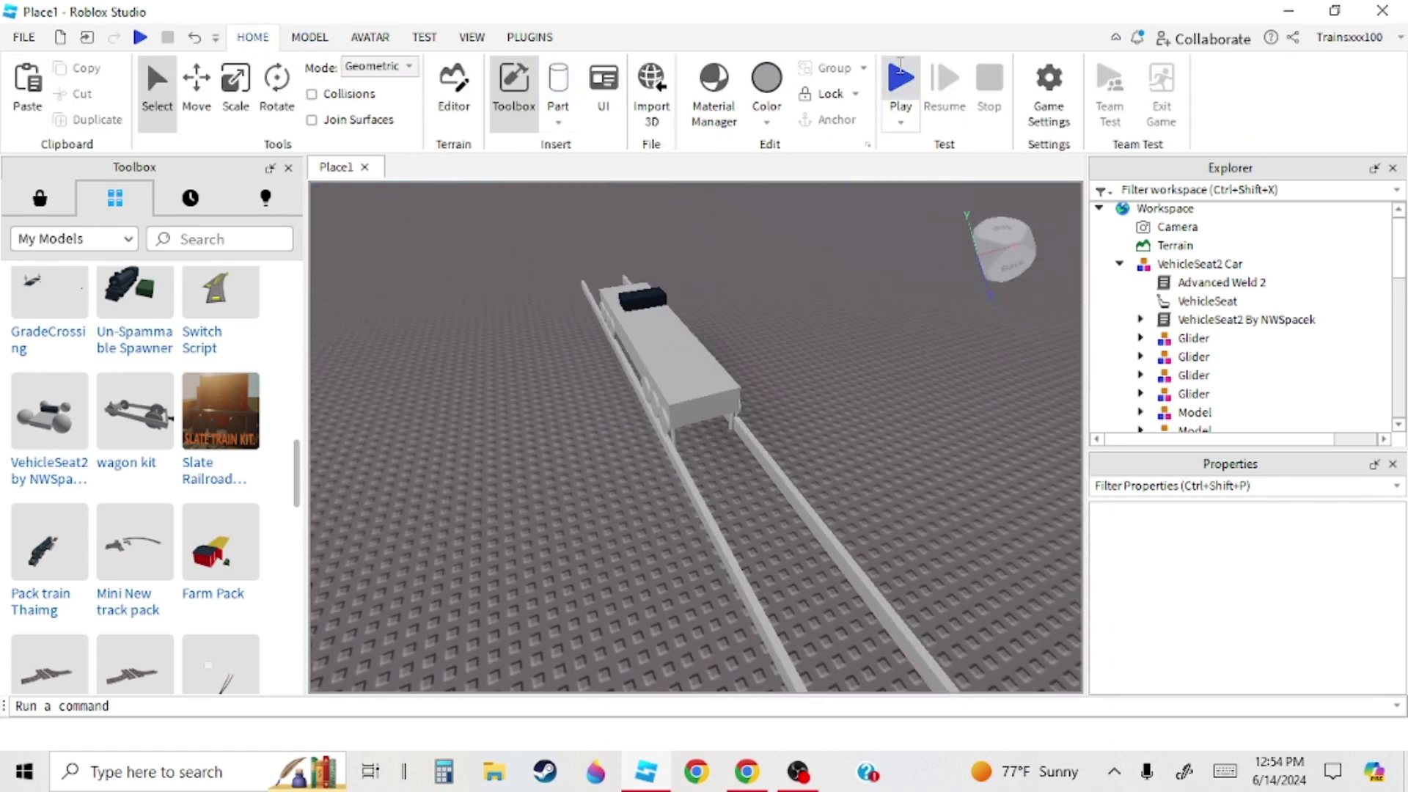
left_click(900, 65)
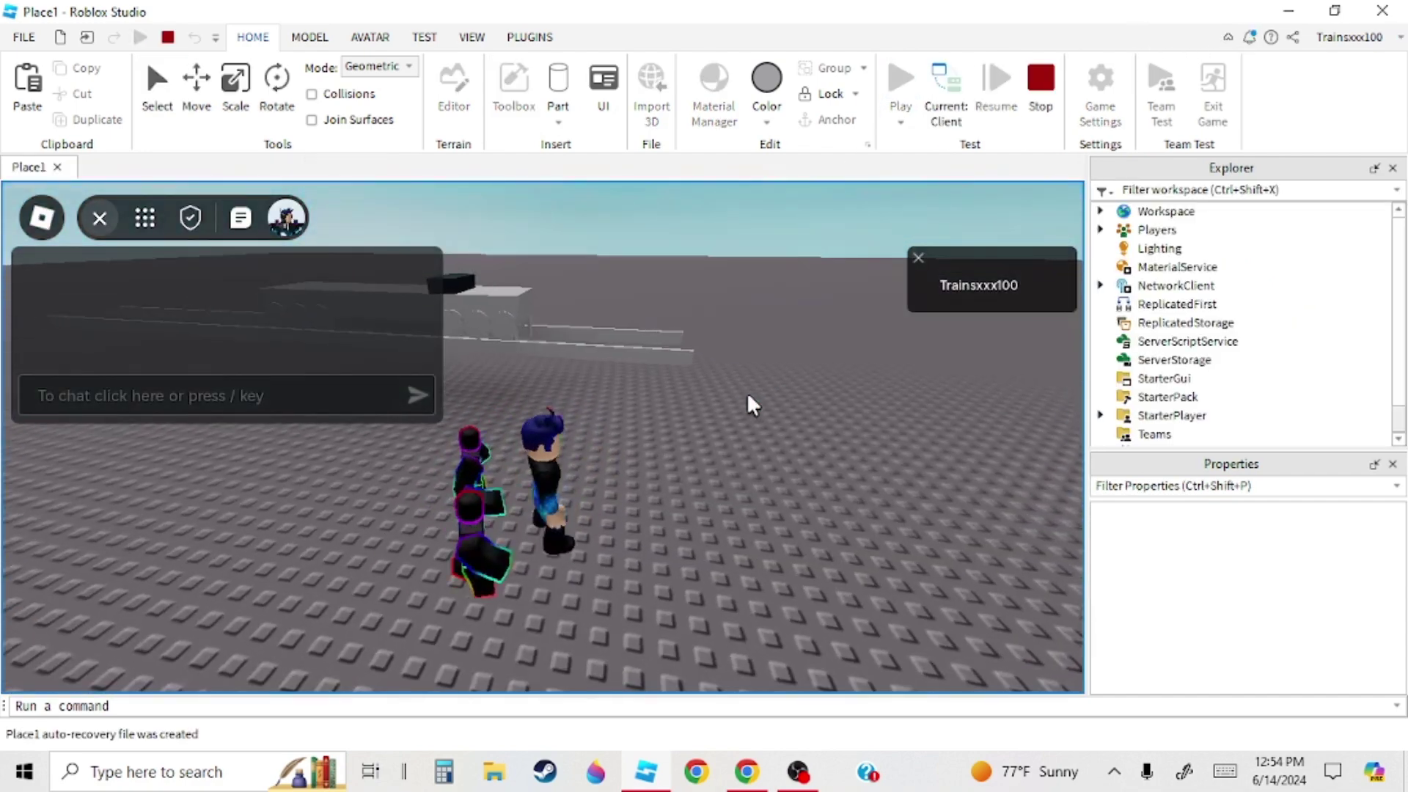
key("w")
right_click_drag(747, 398, 748, 396)
key("s")
key("w")
key("s")
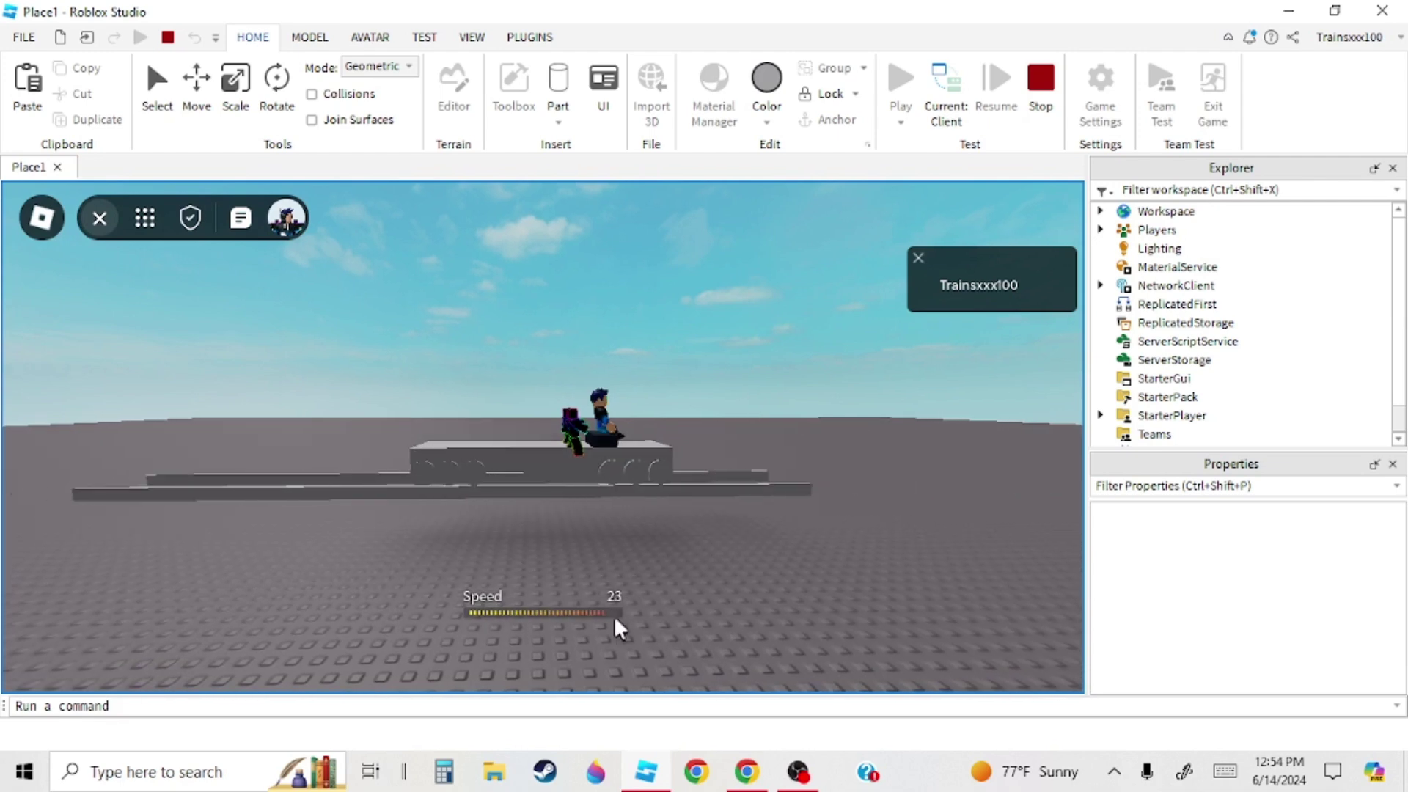
key("space")
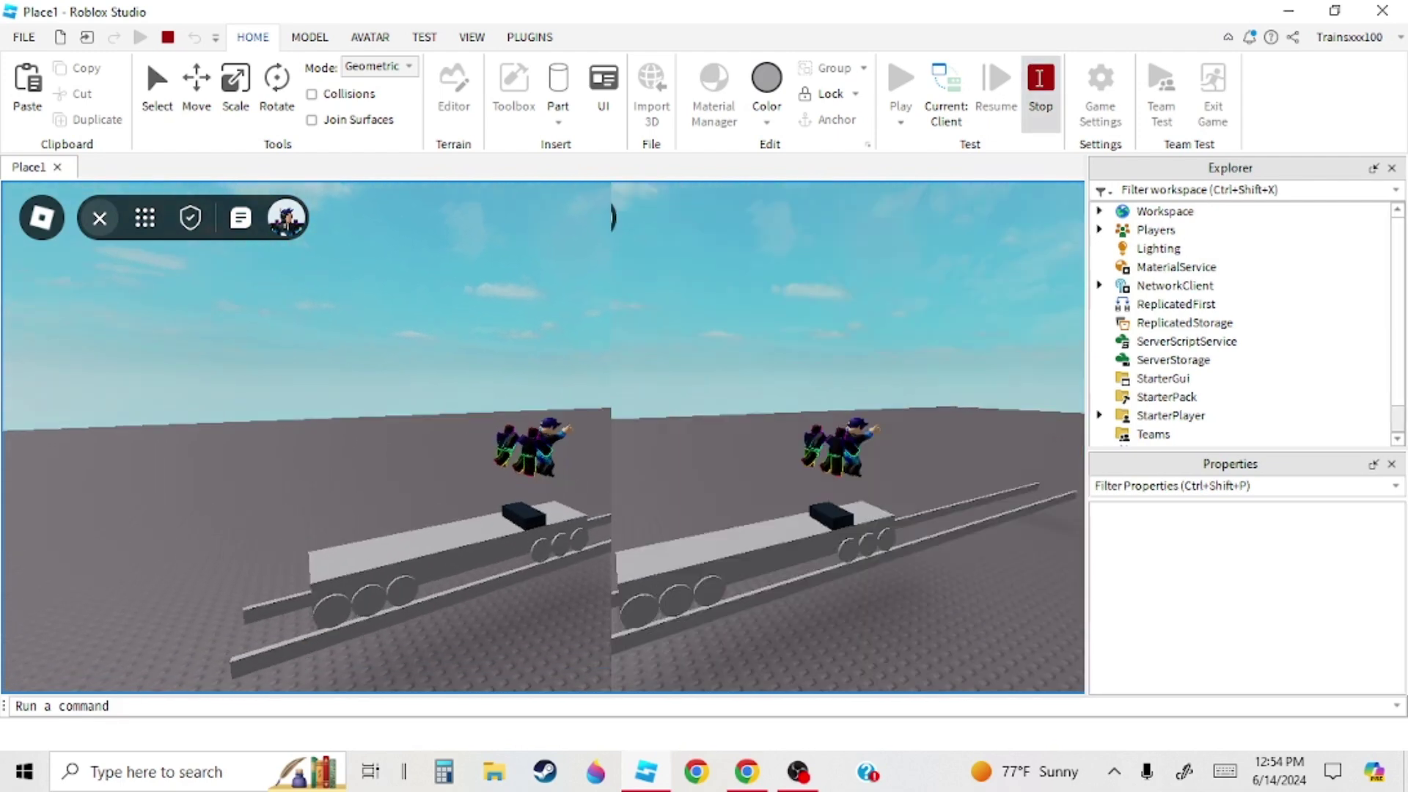
left_click(1040, 81)
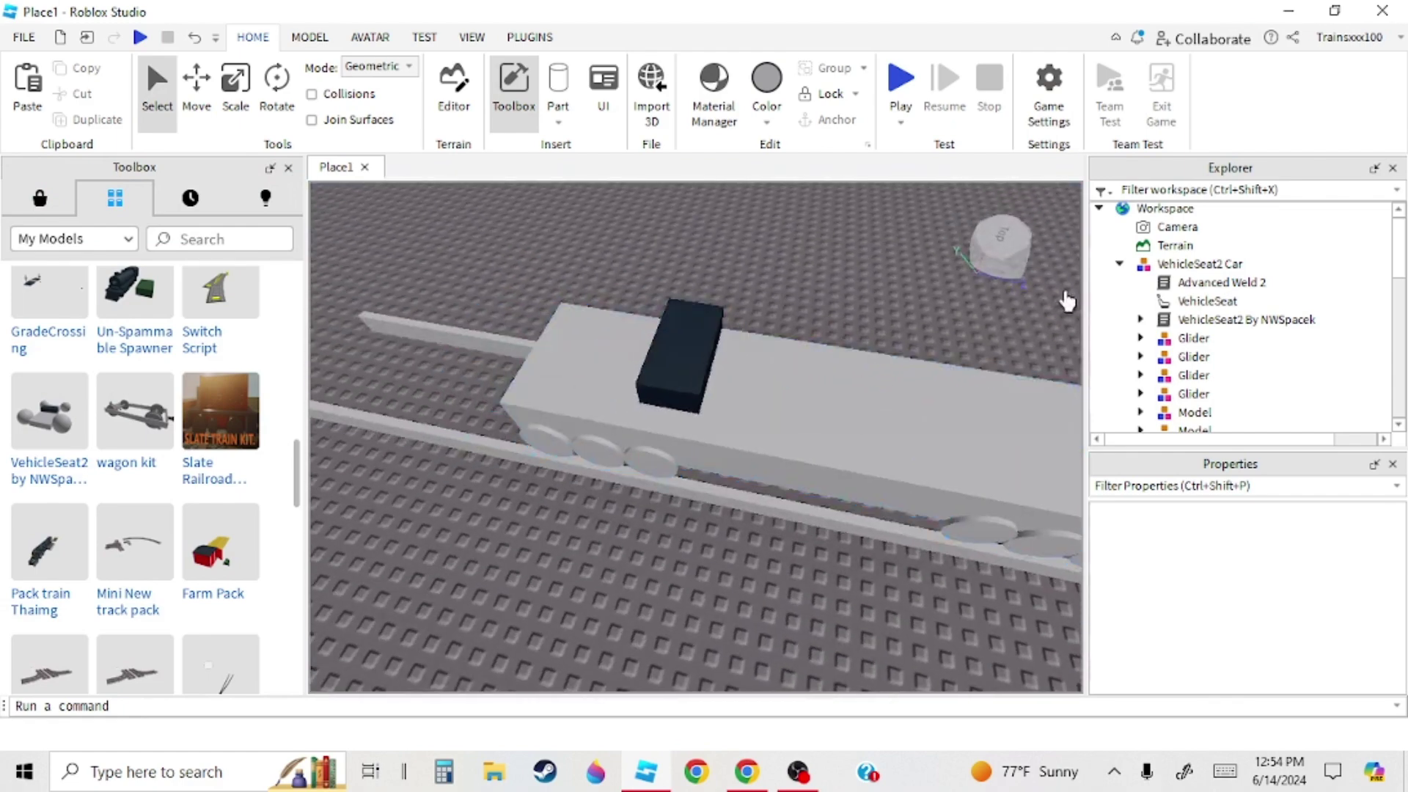
- Rename the vehicle model to Train and set its VehicleSeat's MaxSpeed to 50
left_click(1172, 266)
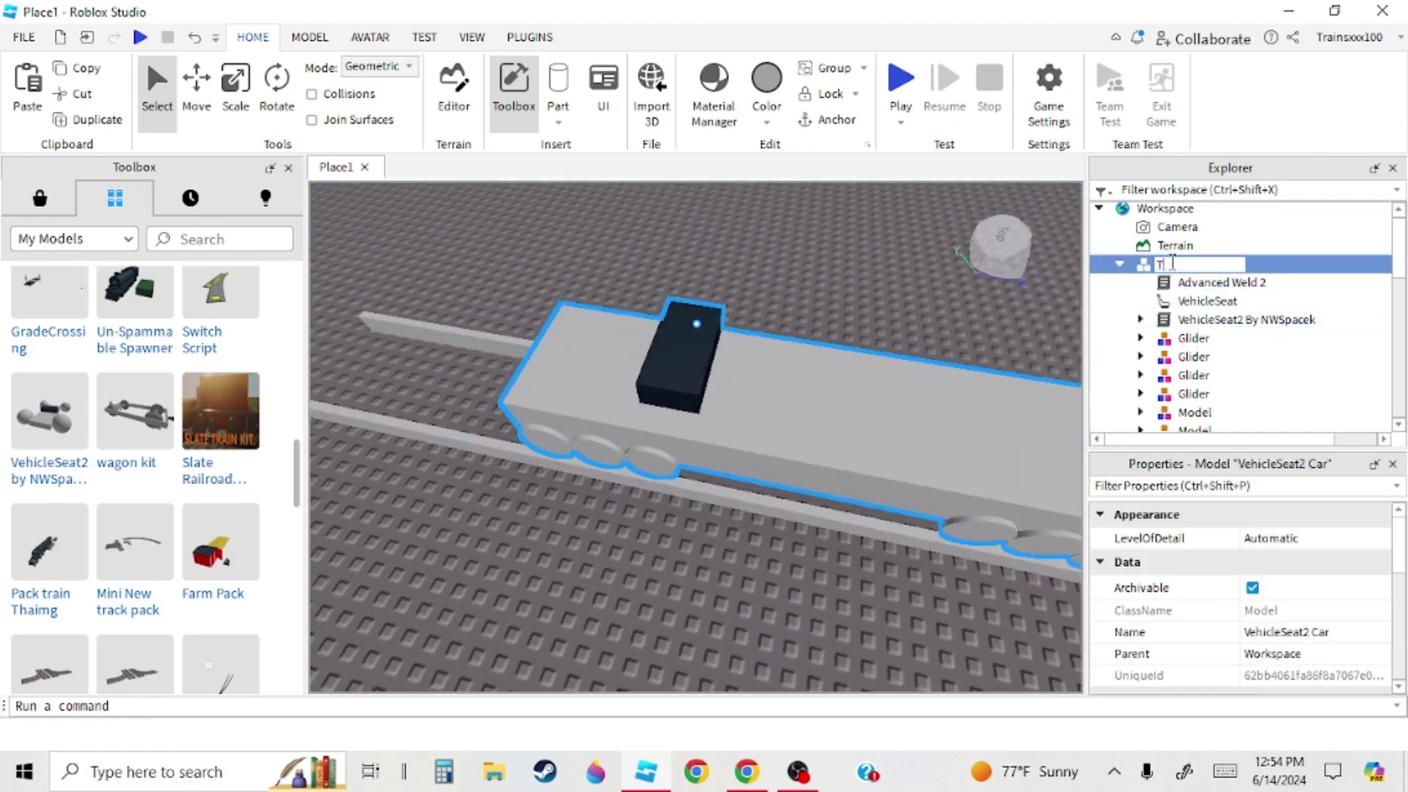
left_click(809, 300)
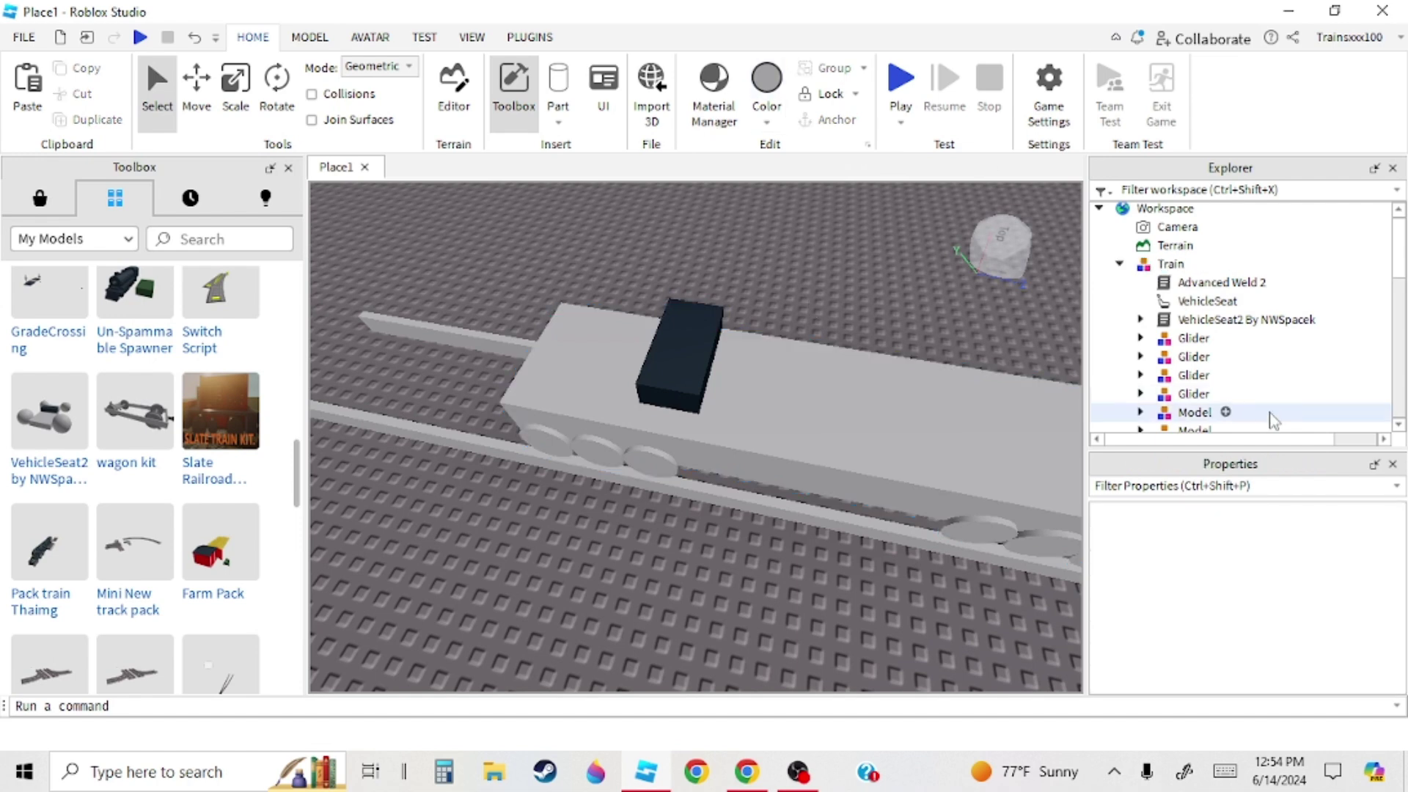
left_click(1214, 302)
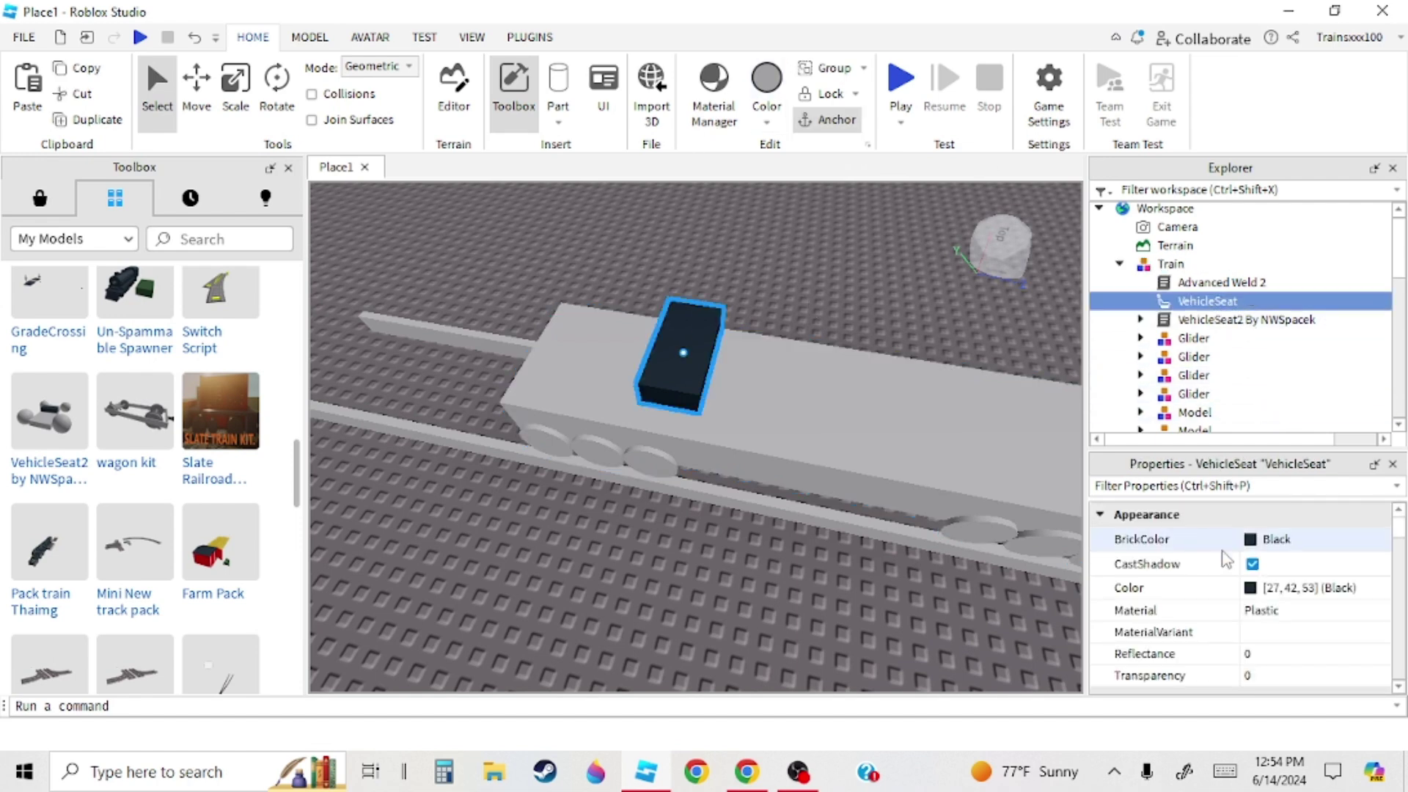
scroll(1247, 594, "down", 10)
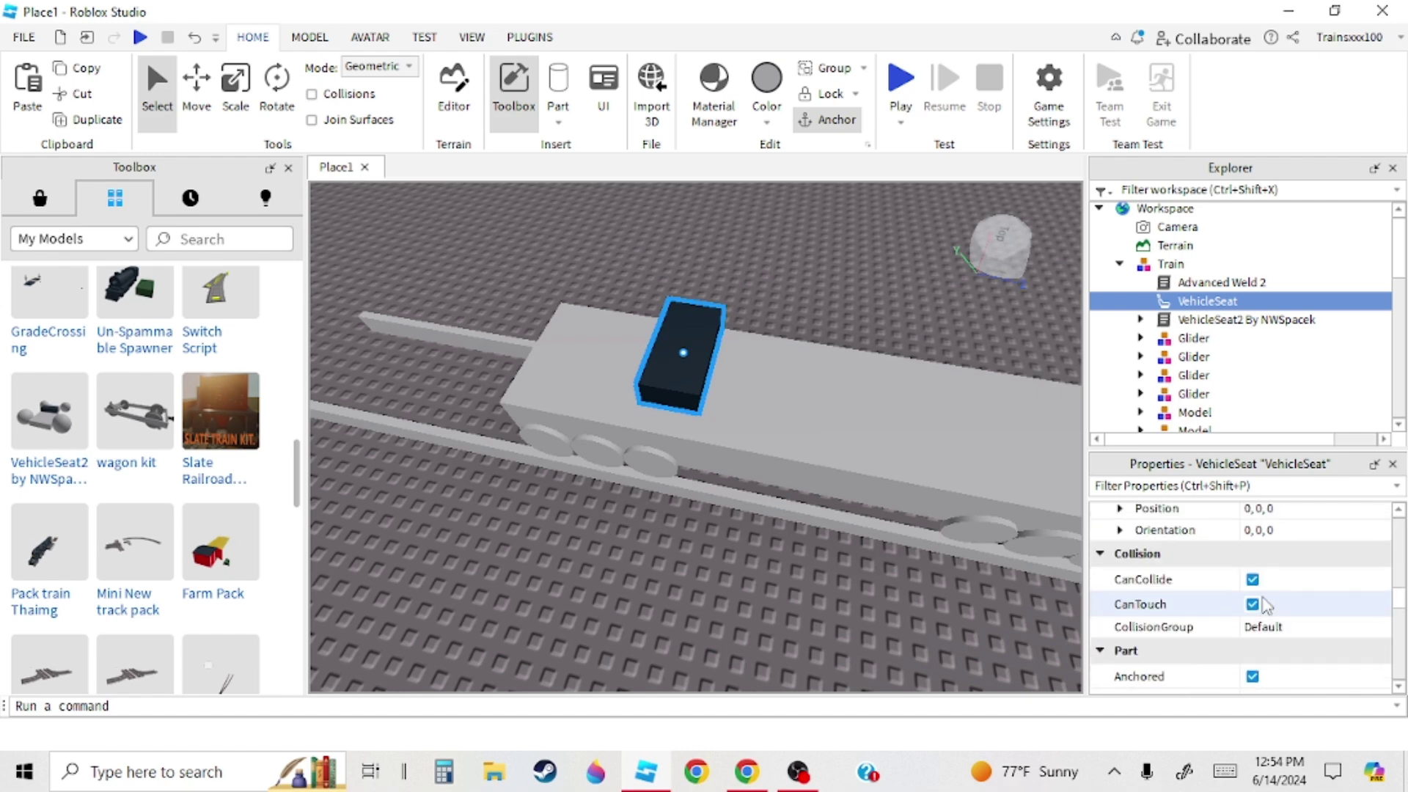
scroll(1267, 605, "down", 8)
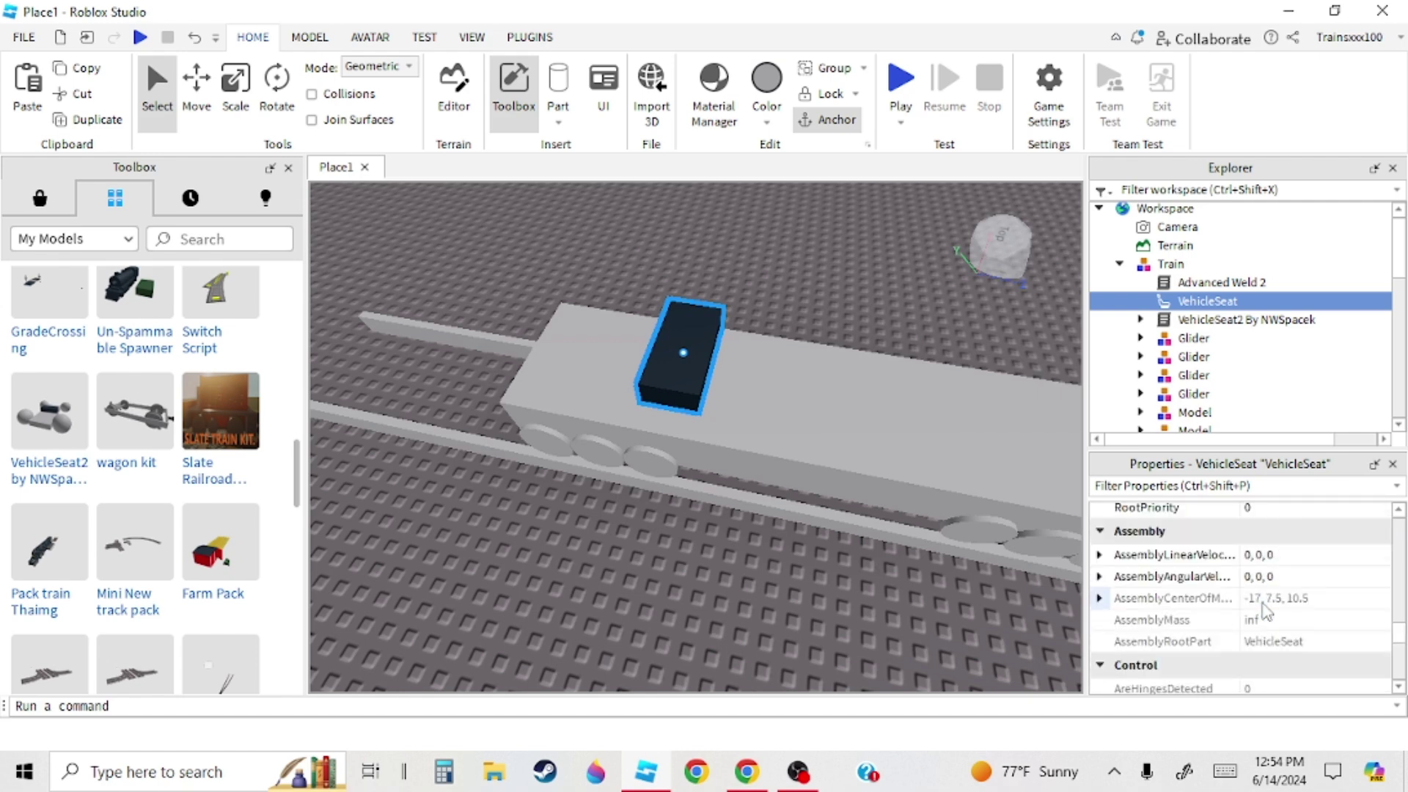
scroll(1266, 614, "down", 2)
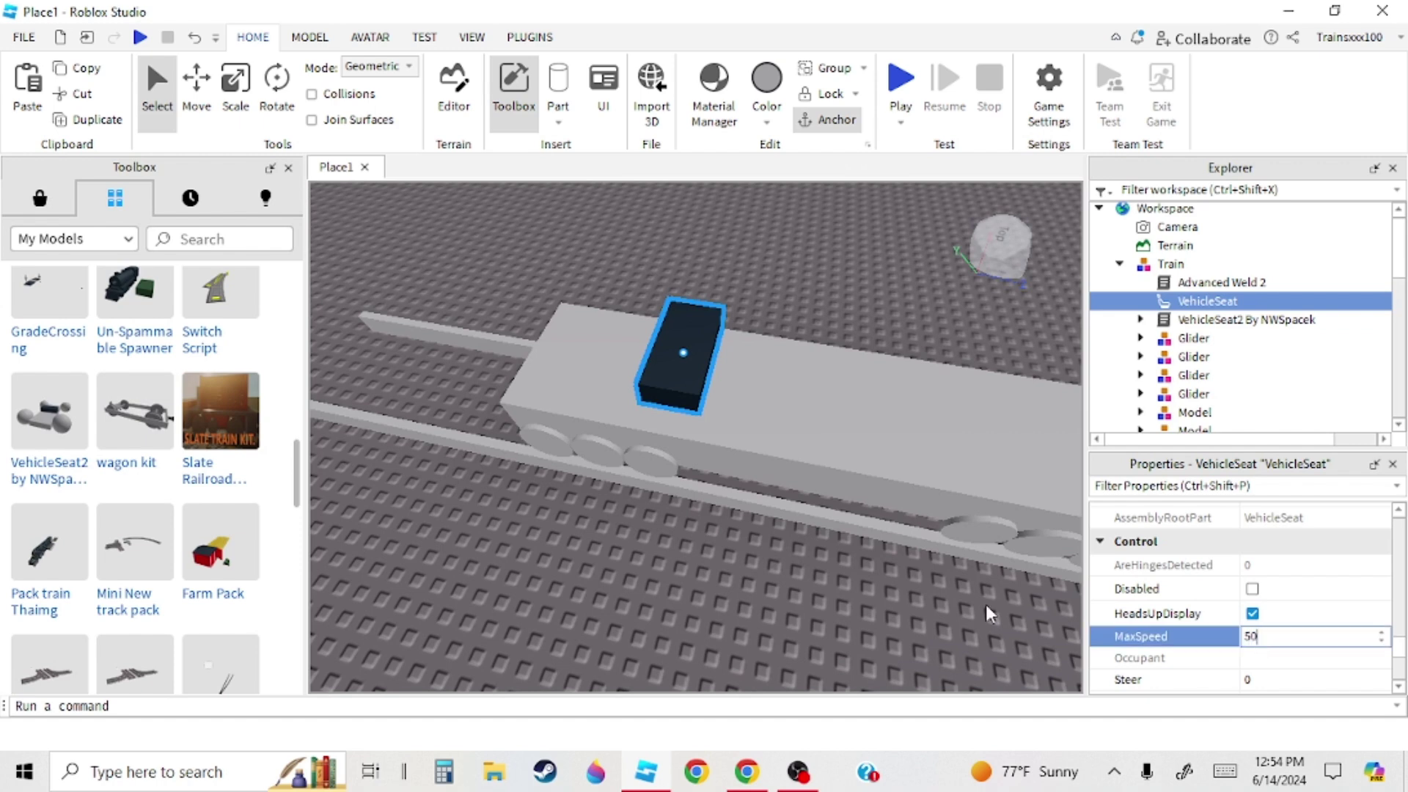
left_click(770, 261)
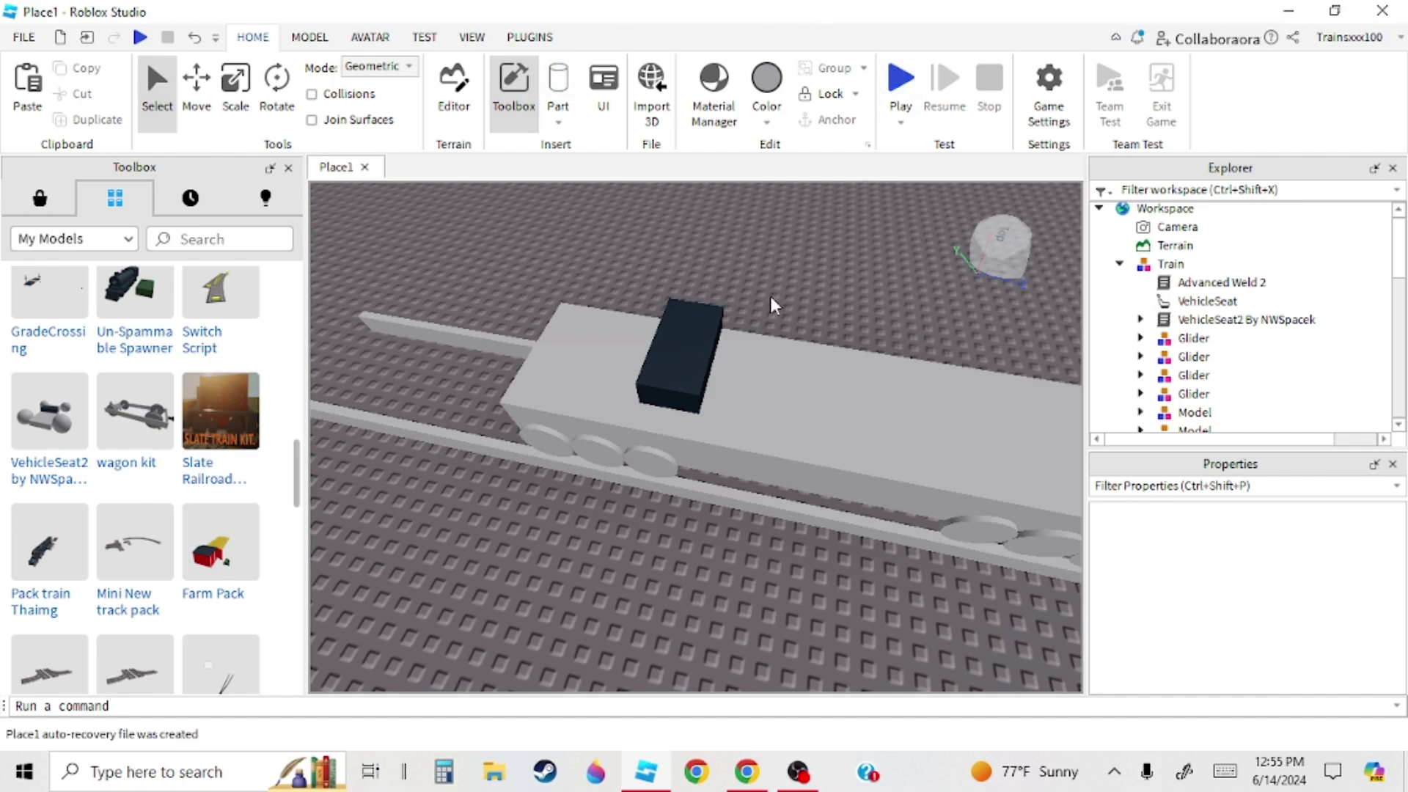
- Playtest the Train at its new top speed by driving it forward, leave the seat, and stop the test
key("F5")
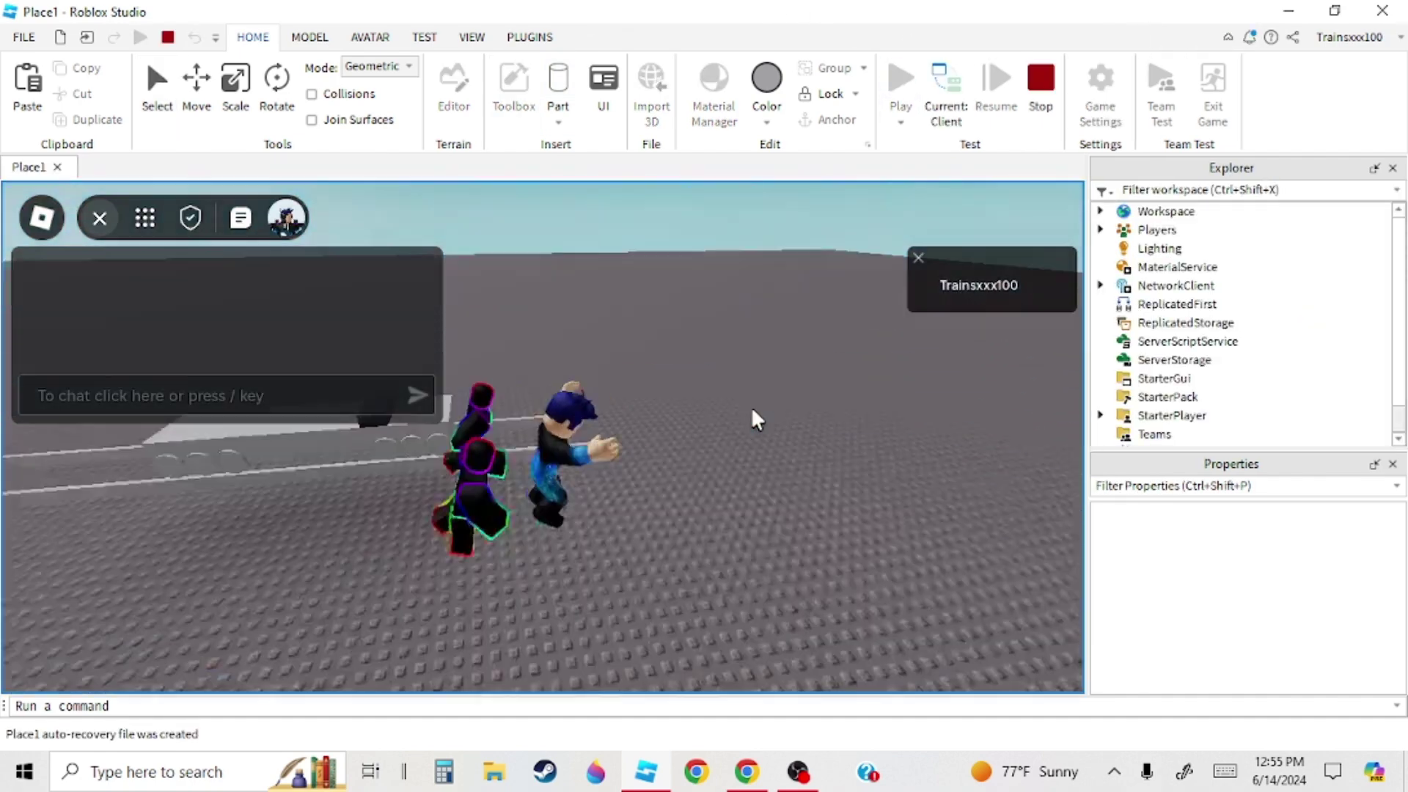
key("w")
right_click_drag(757, 420, 757, 422)
key("space")
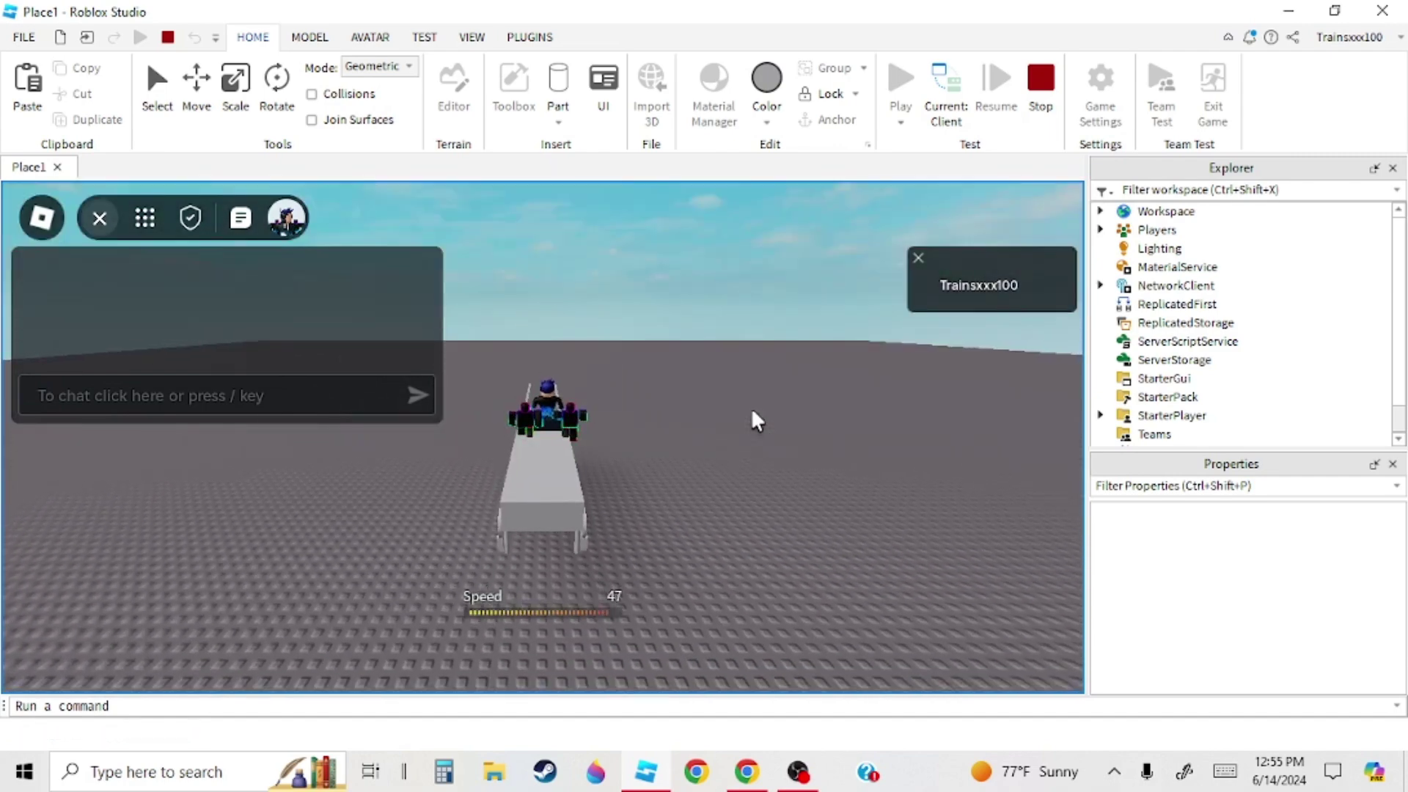
left_click(1041, 81)
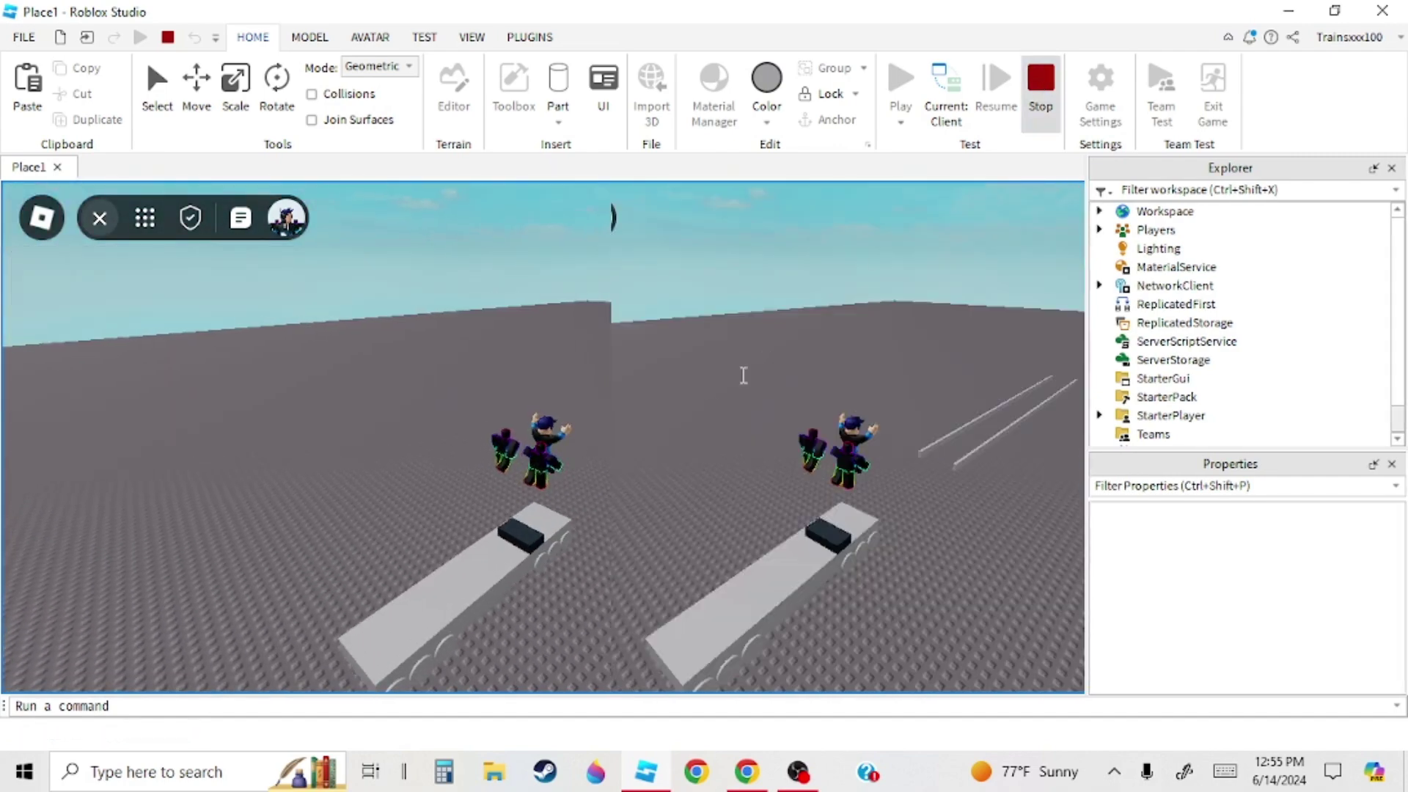
- Scale both rails much longer ahead of the Train to extend the track
scroll(722, 433, "down", 5)
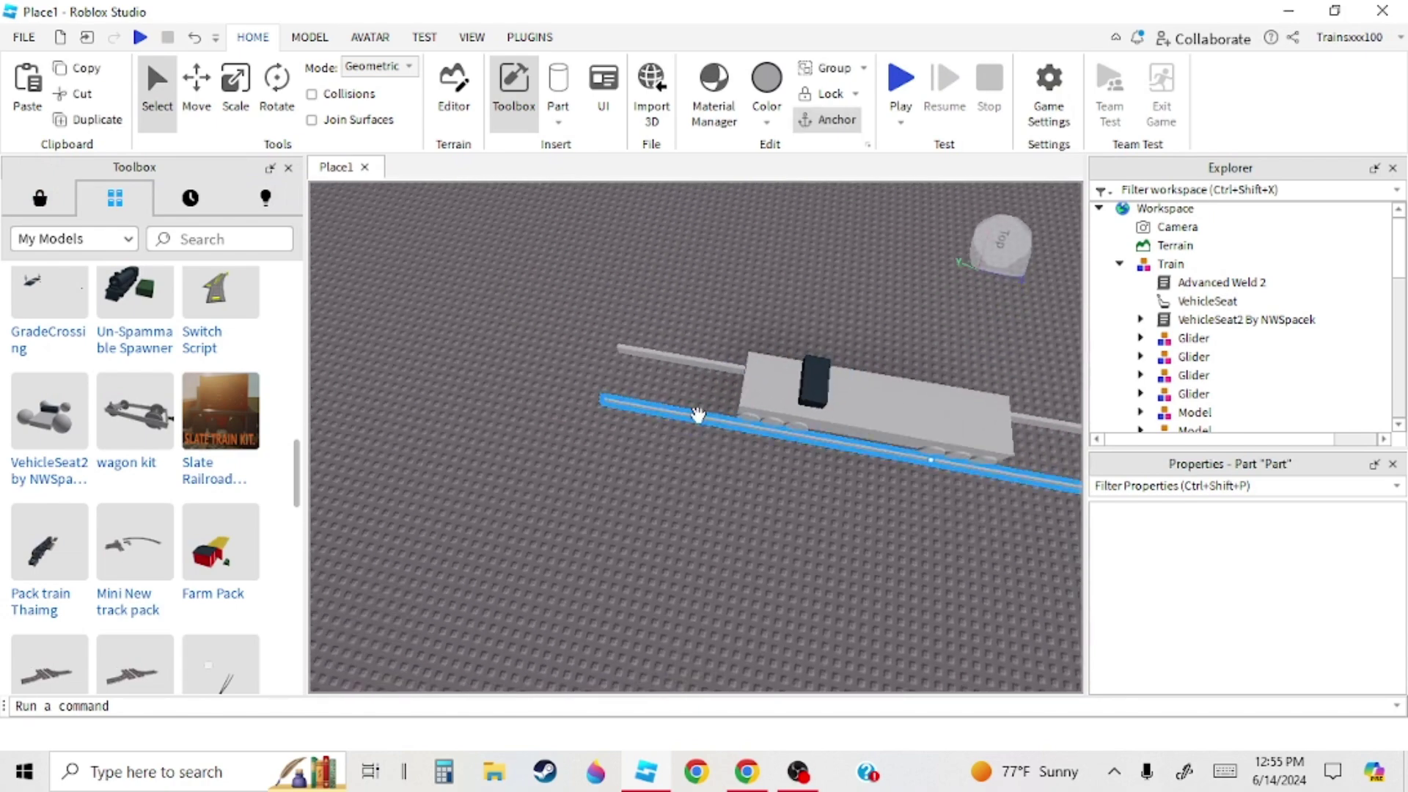
left_click(701, 417)
key("s")
key("a")
left_click(236, 87)
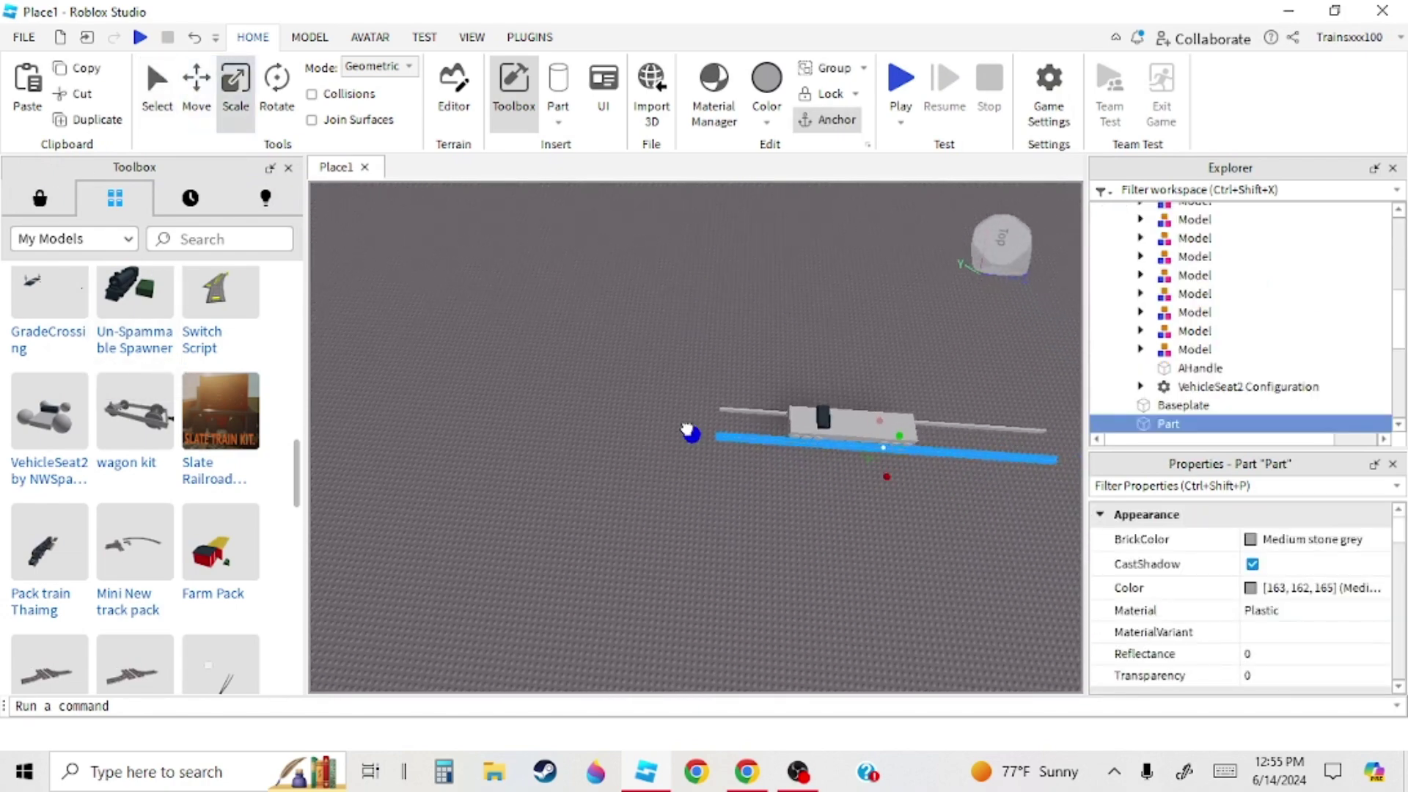
left_click_drag(686, 431, 672, 428)
right_click_drag(686, 431, 673, 428)
left_click_drag(673, 428, 613, 323)
right_click_drag(613, 323, 697, 390)
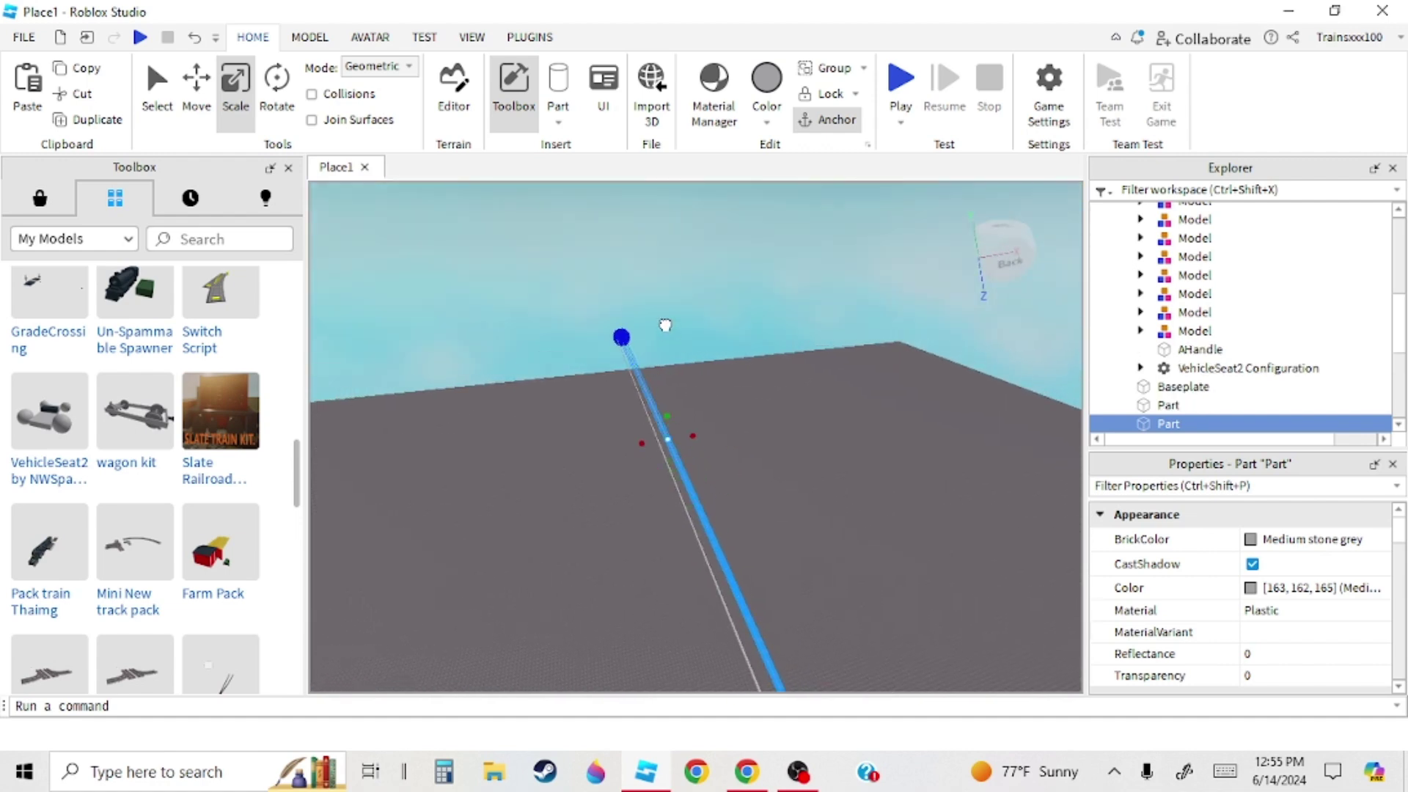
left_click(748, 348)
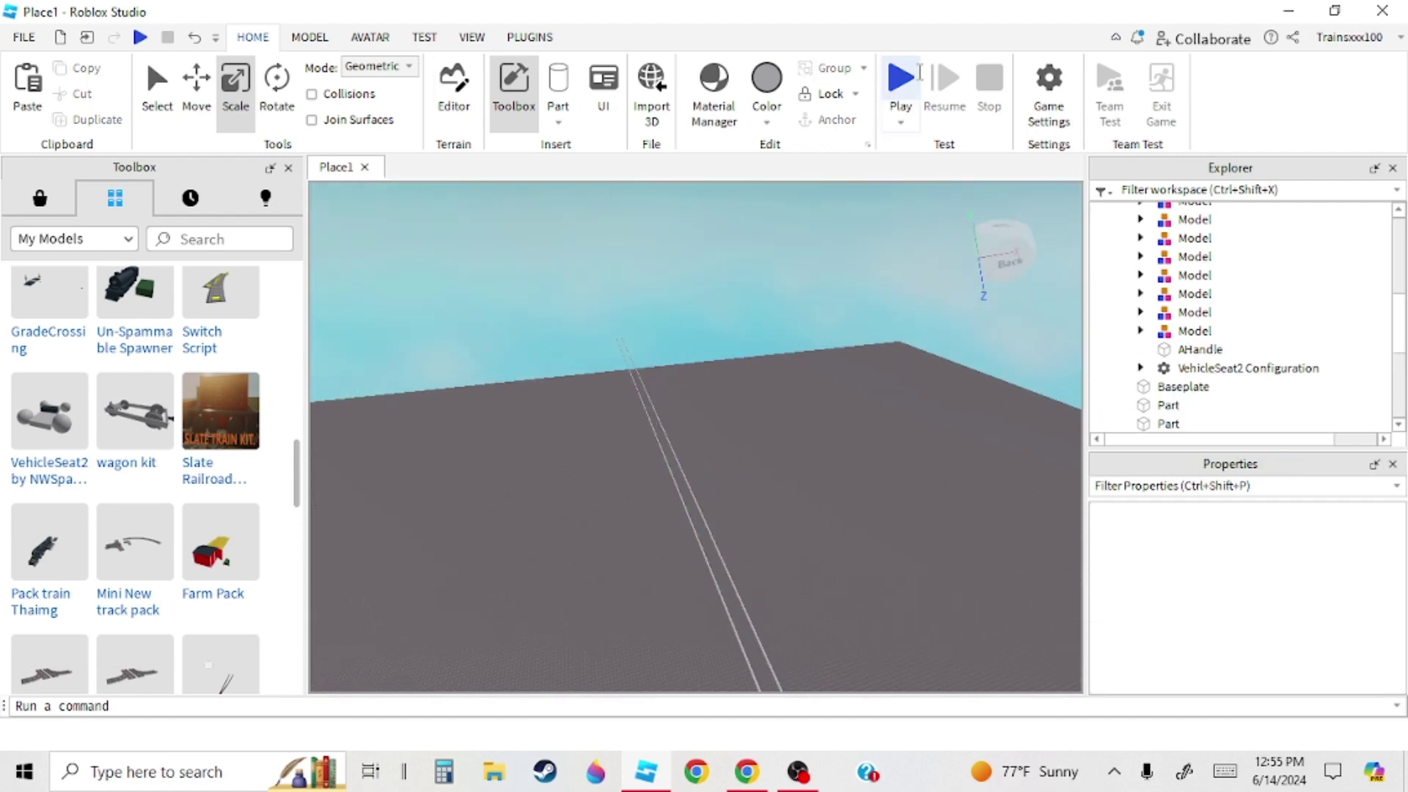
- Playtest the Train by driving it forward along the extended rails, and stop the test
left_click(915, 77)
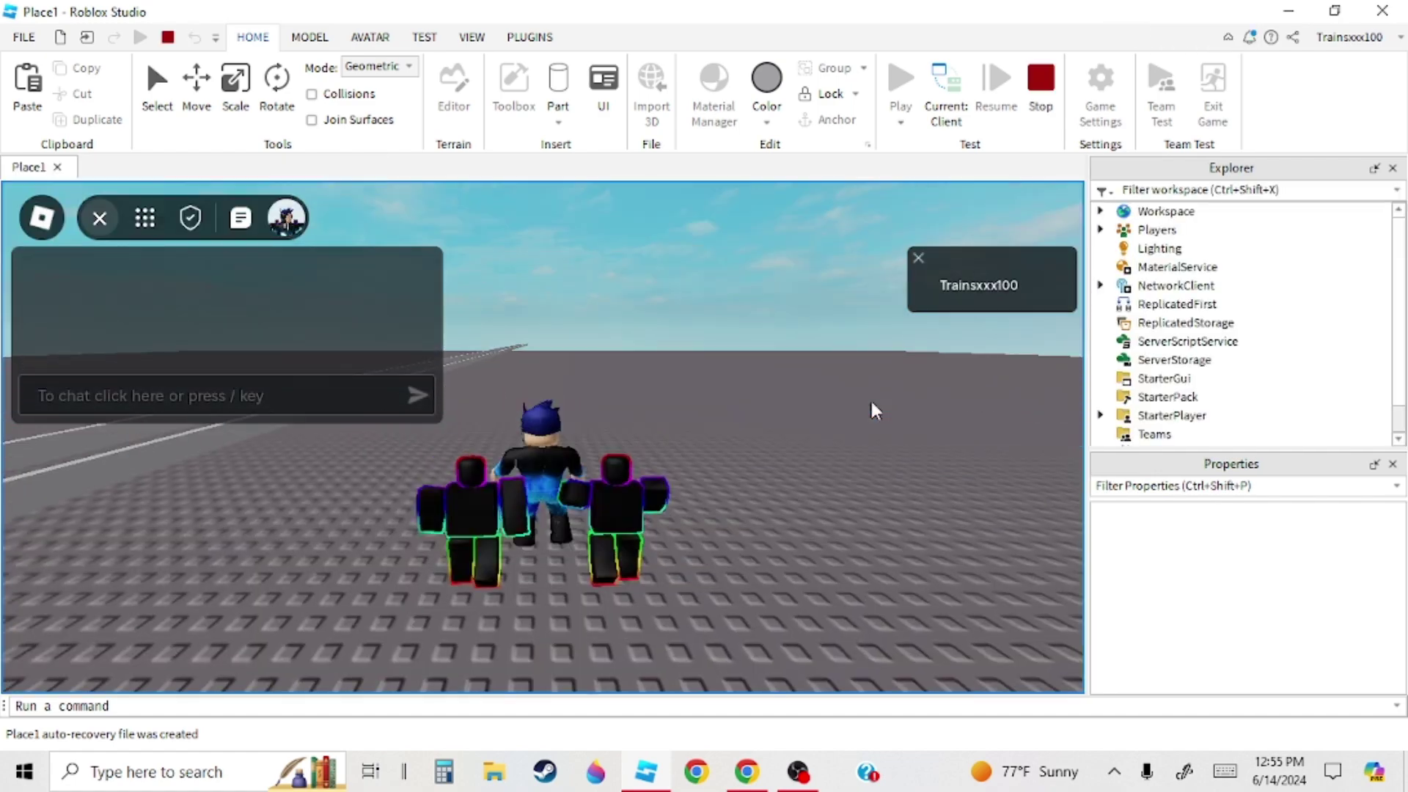
right_click_drag(789, 430, 789, 423)
key("space")
key("w")
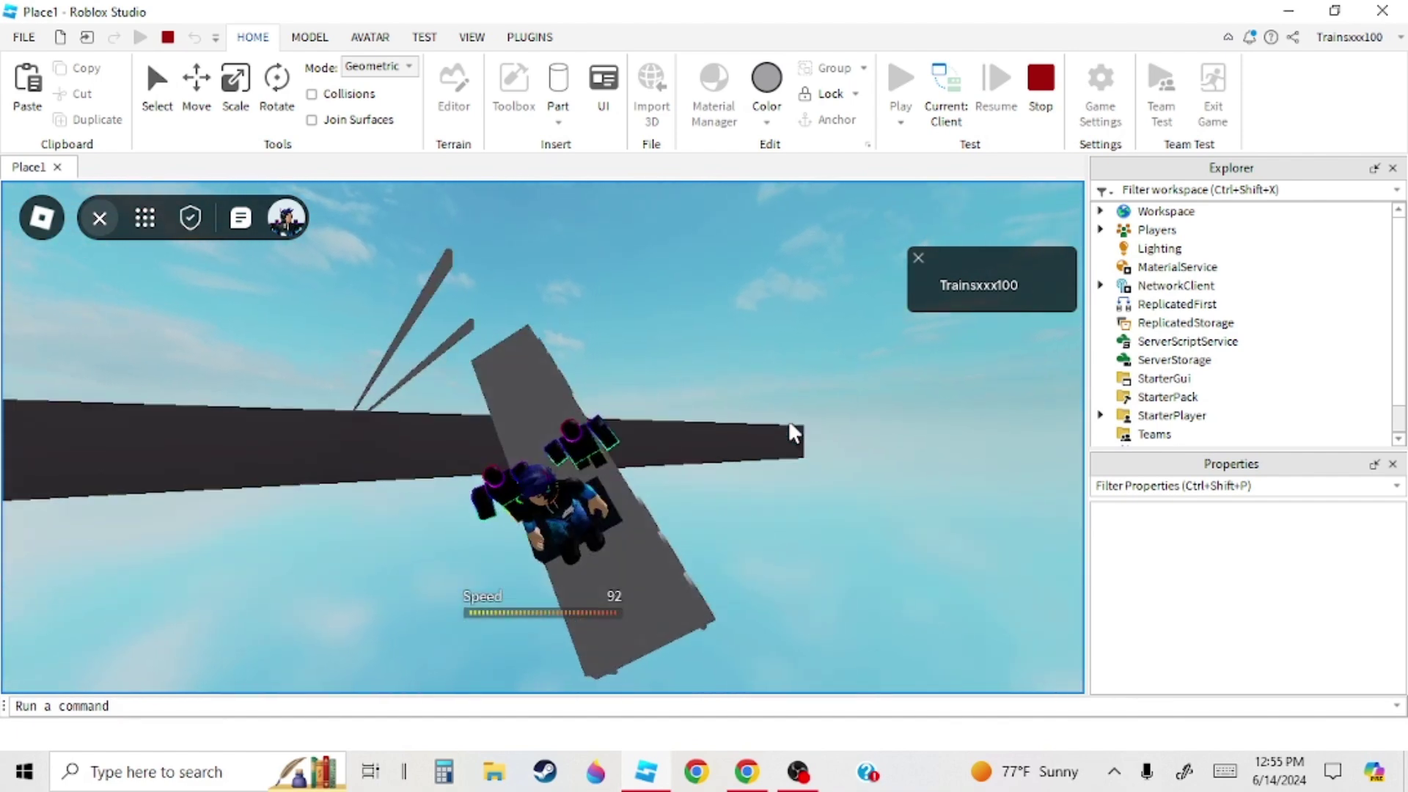
left_click(1037, 77)
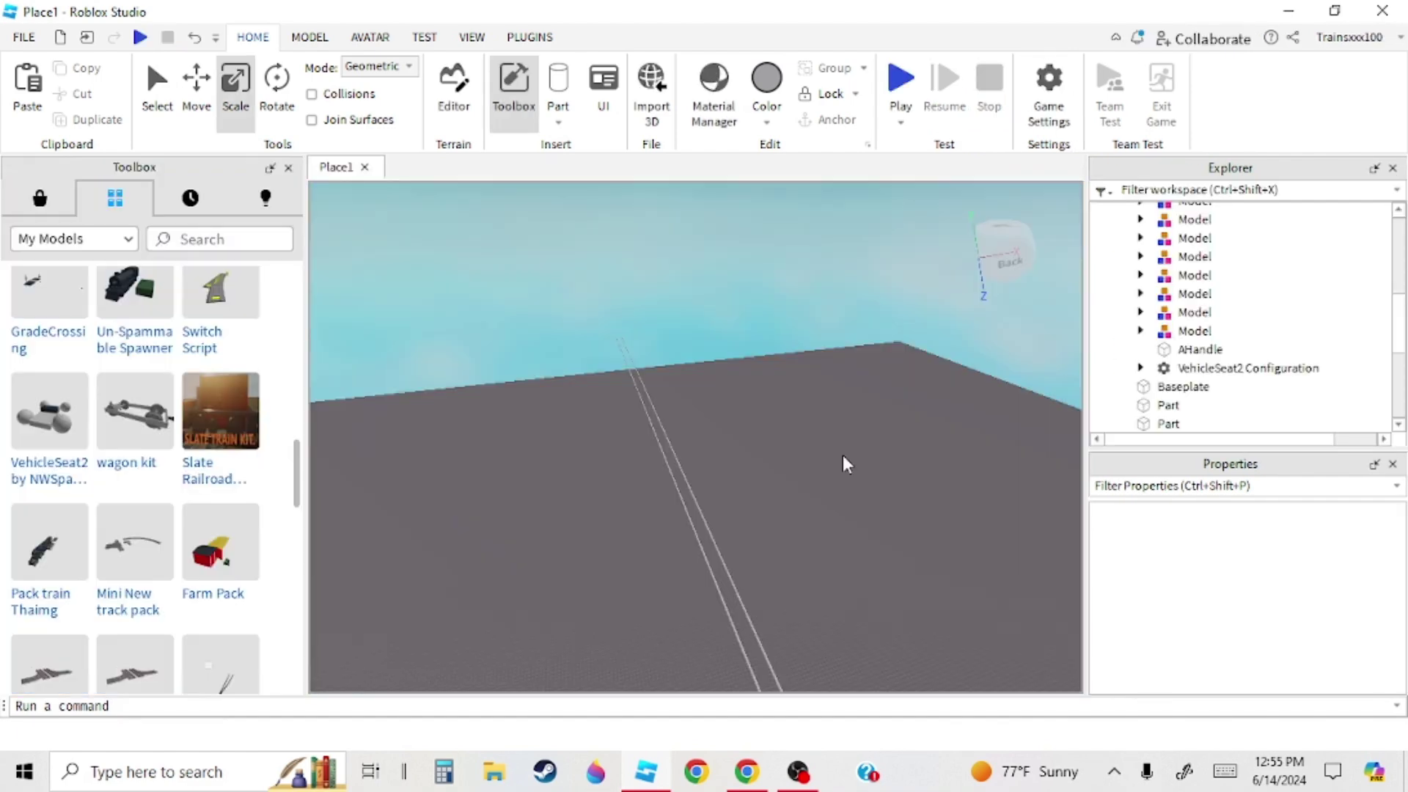
- Undo the lengthening of both rails
right_click_drag(812, 457, 780, 505)
scroll(660, 337, "up", 2)
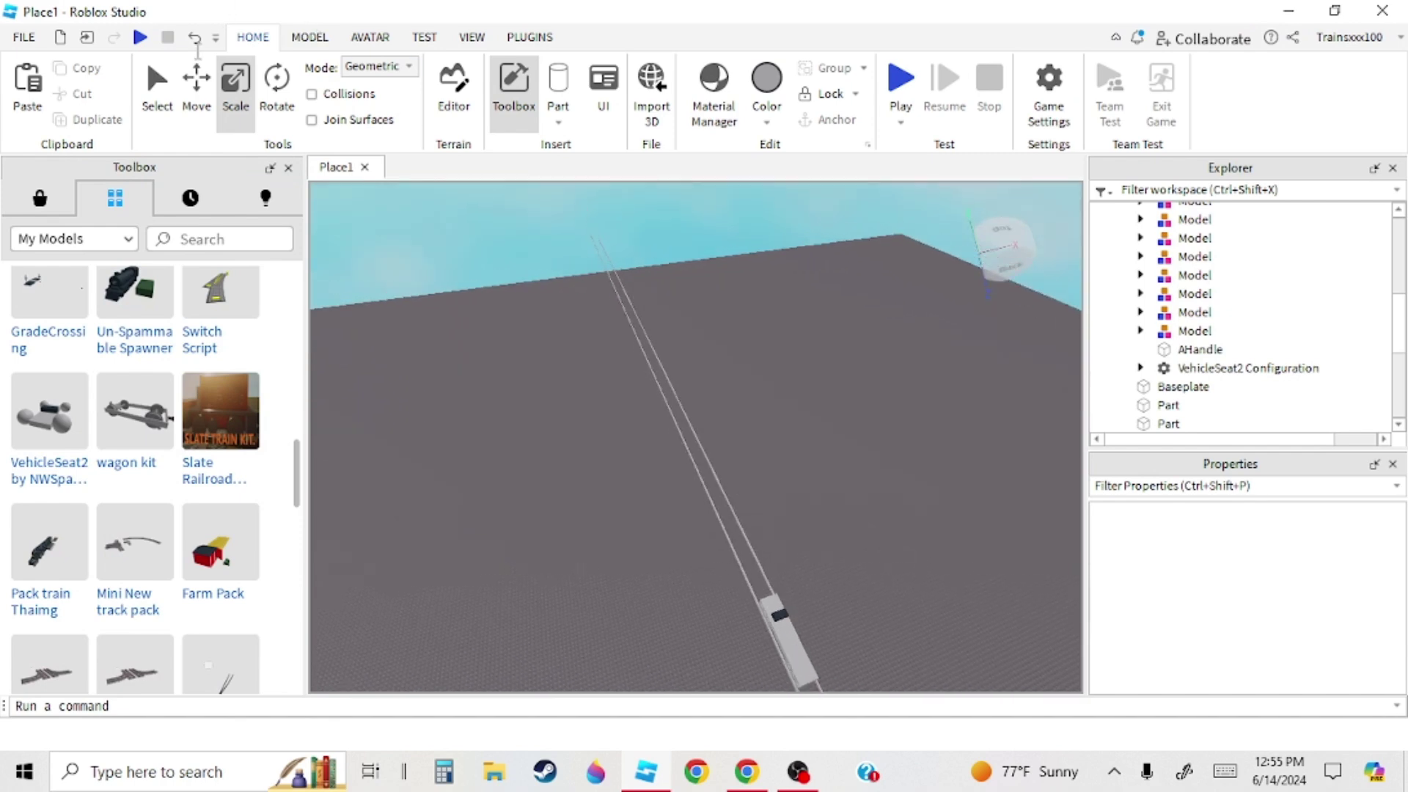
left_click(194, 37)
left_click(668, 374)
right_click_drag(668, 375, 666, 432)
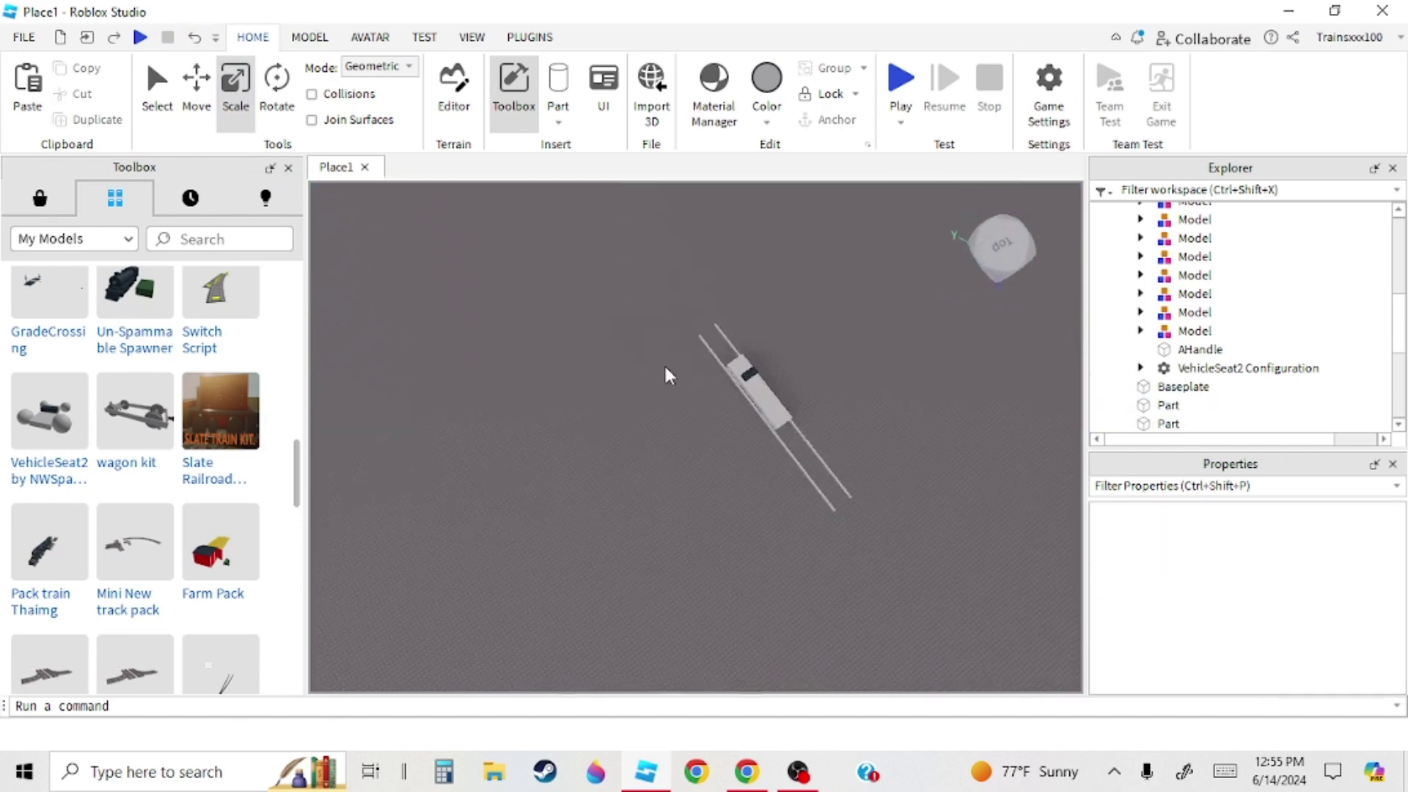
- Shorten the first glider's cylinder slightly from its lower end, with move snapping at 0.1 studs
scroll(667, 375, "up", 4)
right_click_drag(668, 375, 598, 436)
scroll(666, 370, "up", 3)
scroll(663, 443, "up", 3)
left_click(550, 480)
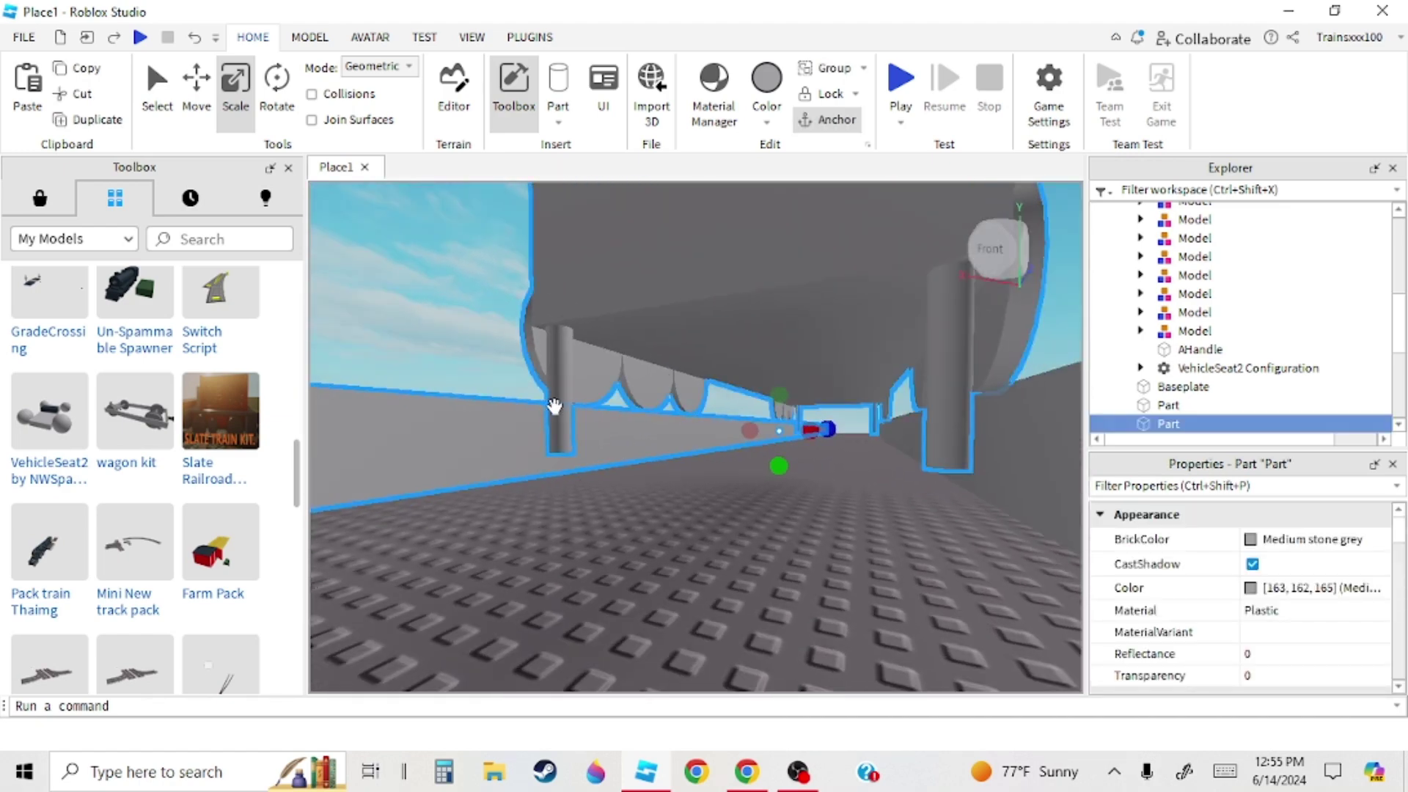
scroll(1217, 308, "up", 8)
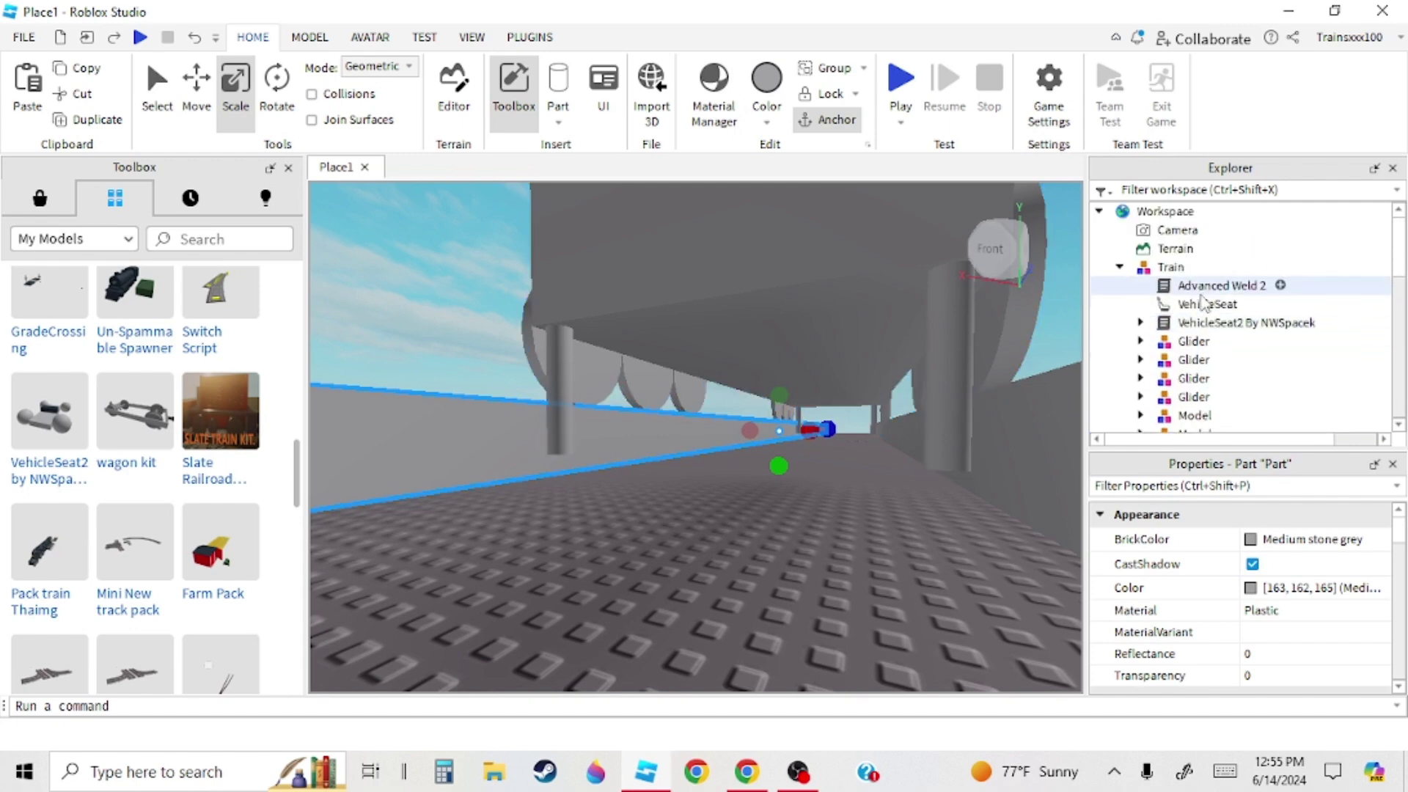
left_click(1167, 343)
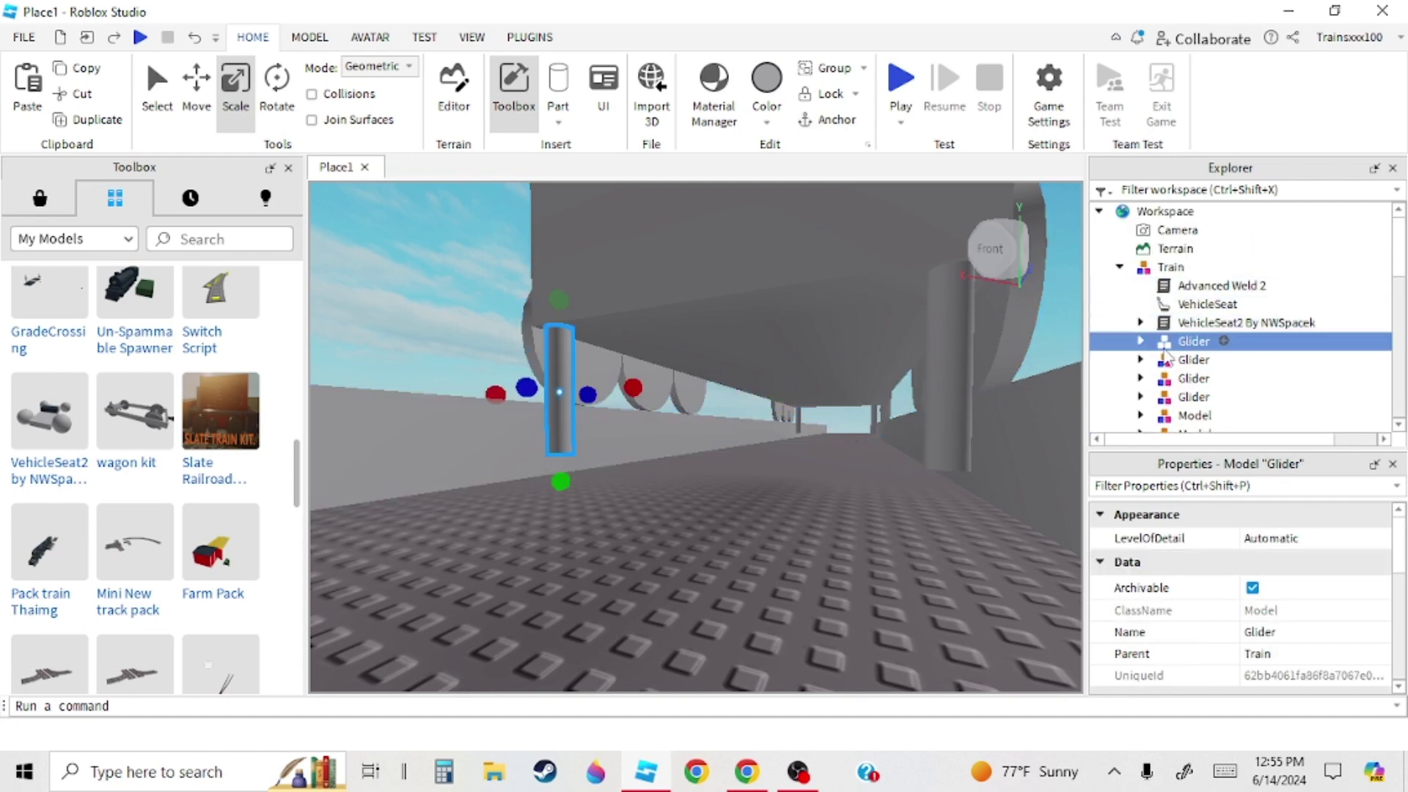
left_click(1174, 360)
left_click(310, 37)
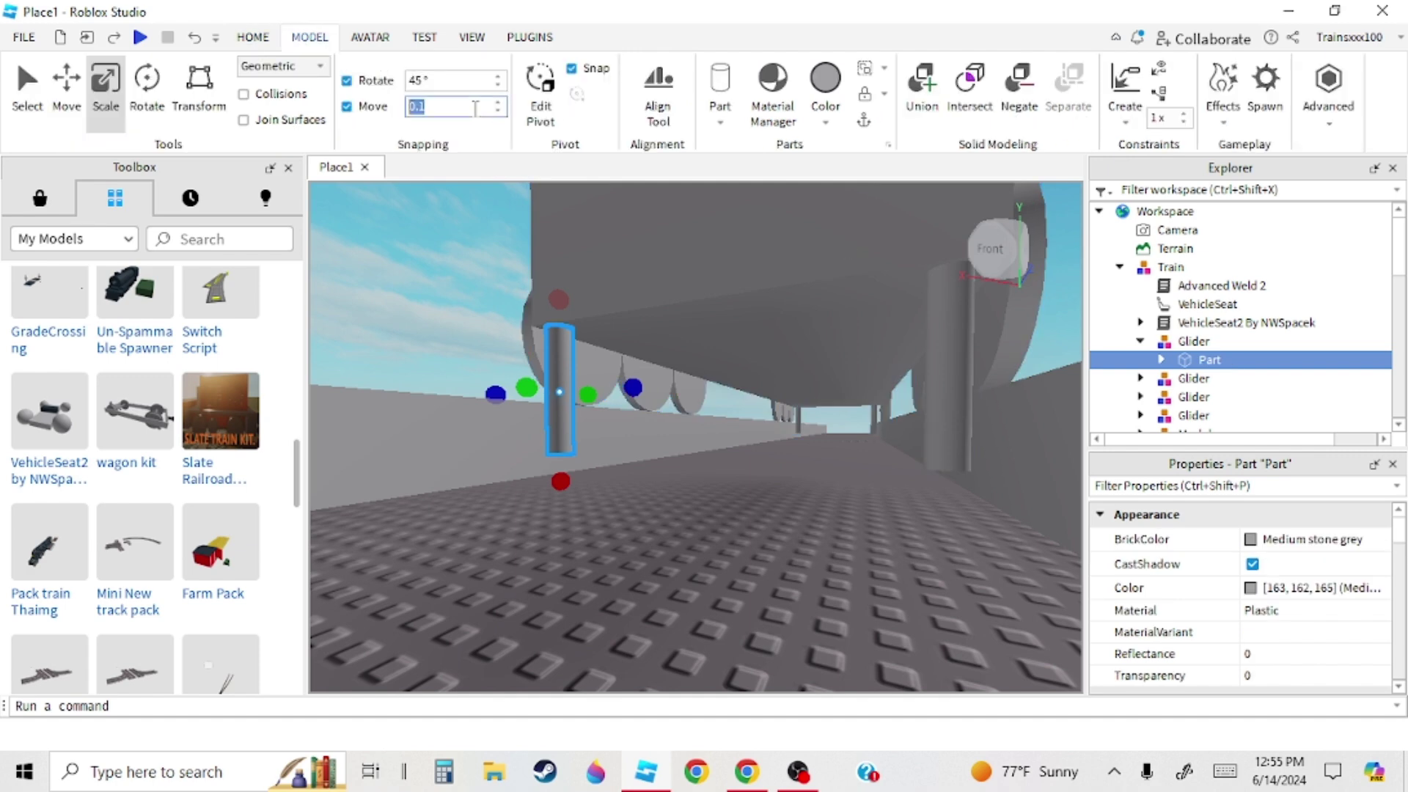
right_click_drag(463, 333, 465, 322)
left_click_drag(557, 496, 554, 476)
right_click_drag(1005, 477, 1049, 477)
key("s")
key("w")
key("a")
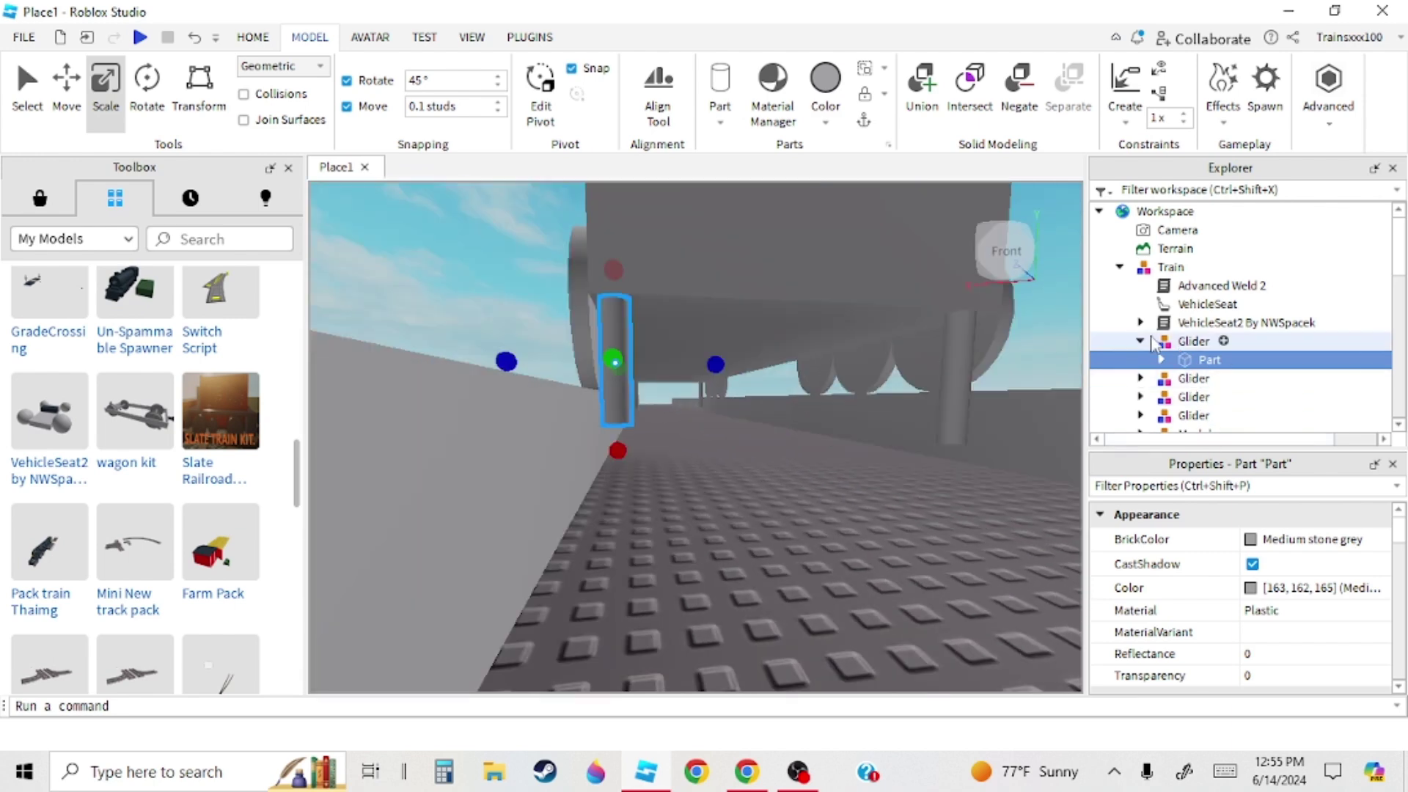
- Find the glider at the same end of the Train beside the opposite rail and shorten its cylinder from below
left_click(1140, 360)
left_click(1188, 380)
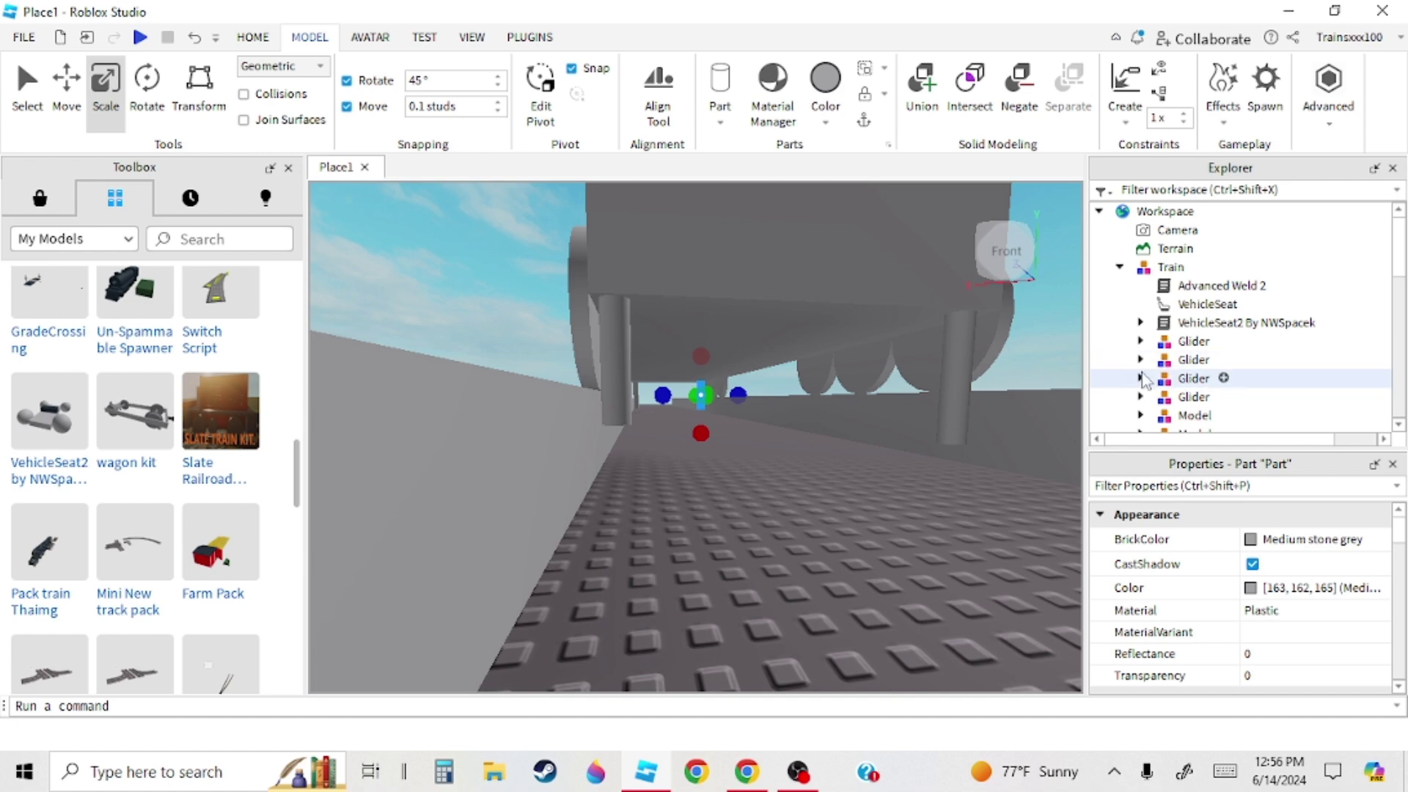
left_click(1141, 378)
left_click(1207, 397)
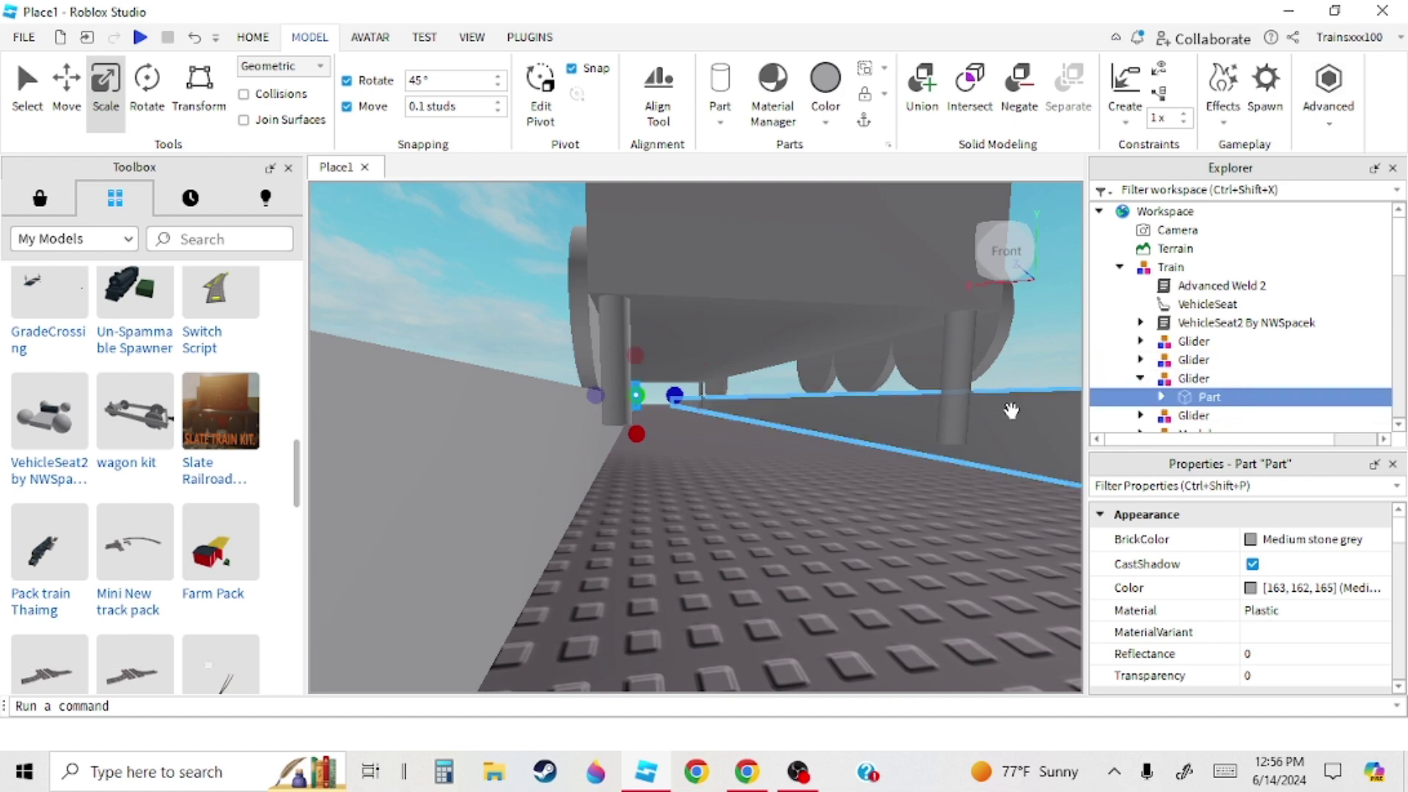
left_click(1140, 378)
left_click(1140, 396)
left_click(1206, 415)
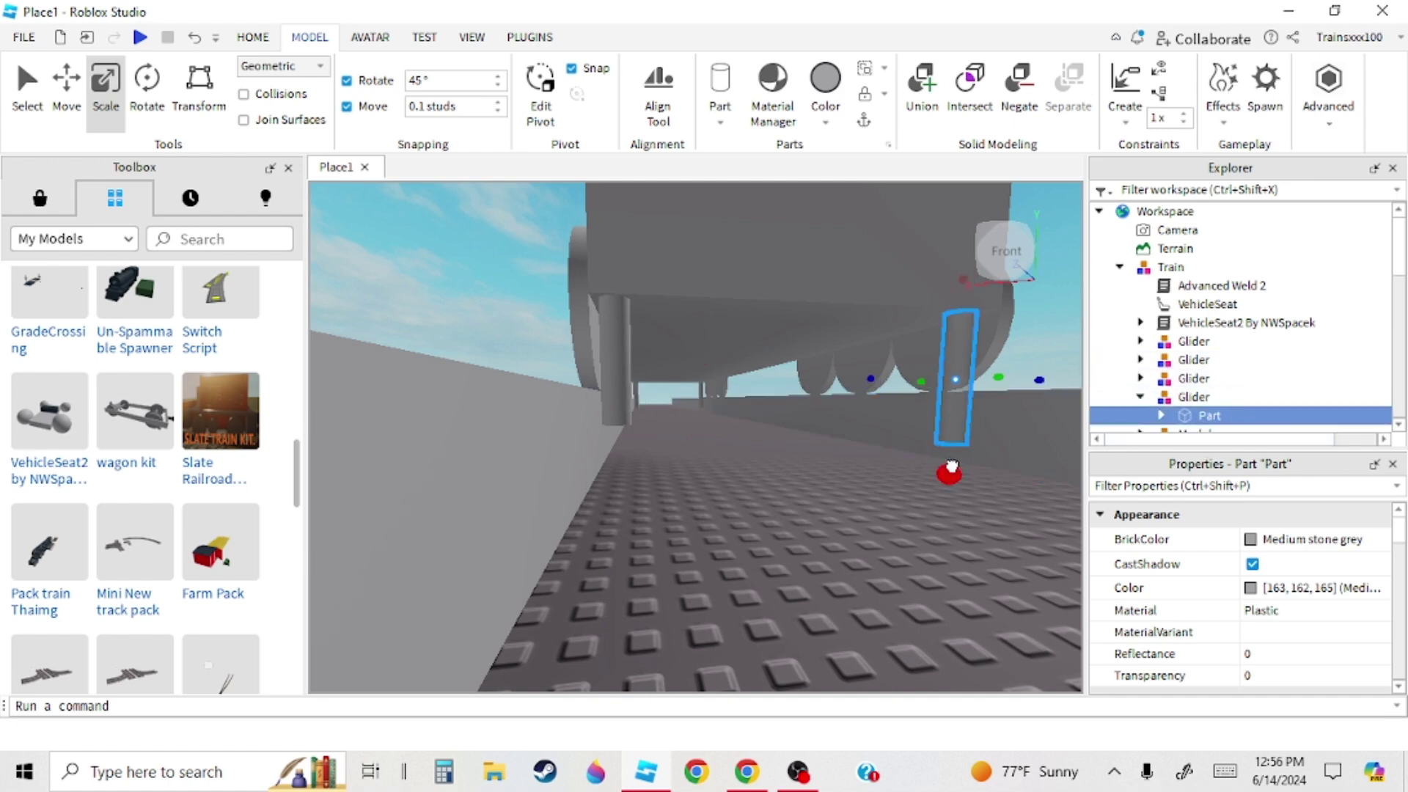
right_click_drag(956, 450, 850, 523)
key("d")
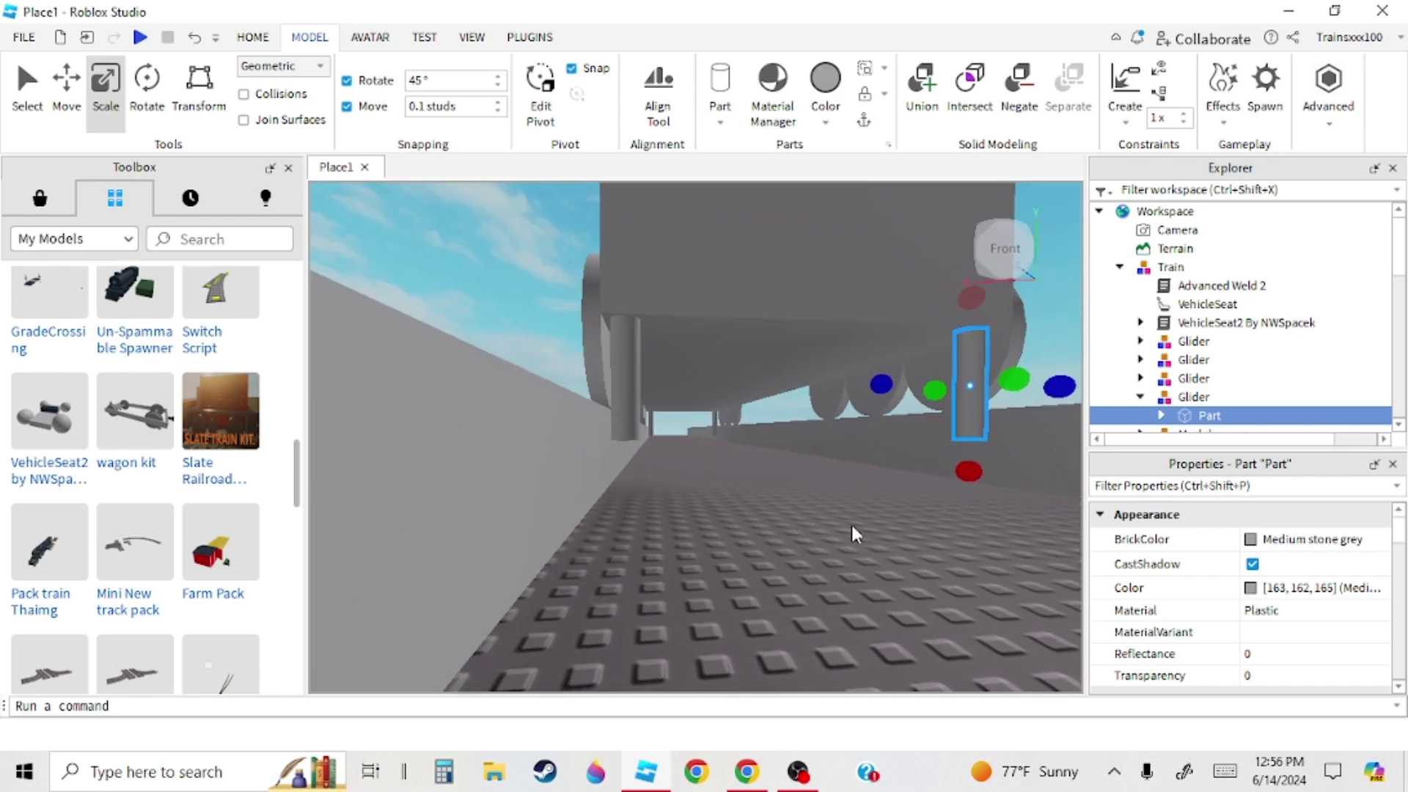
- Shorten the cylinders of the two remaining gliders at the far end of the Train from below
left_click(715, 529)
key("w")
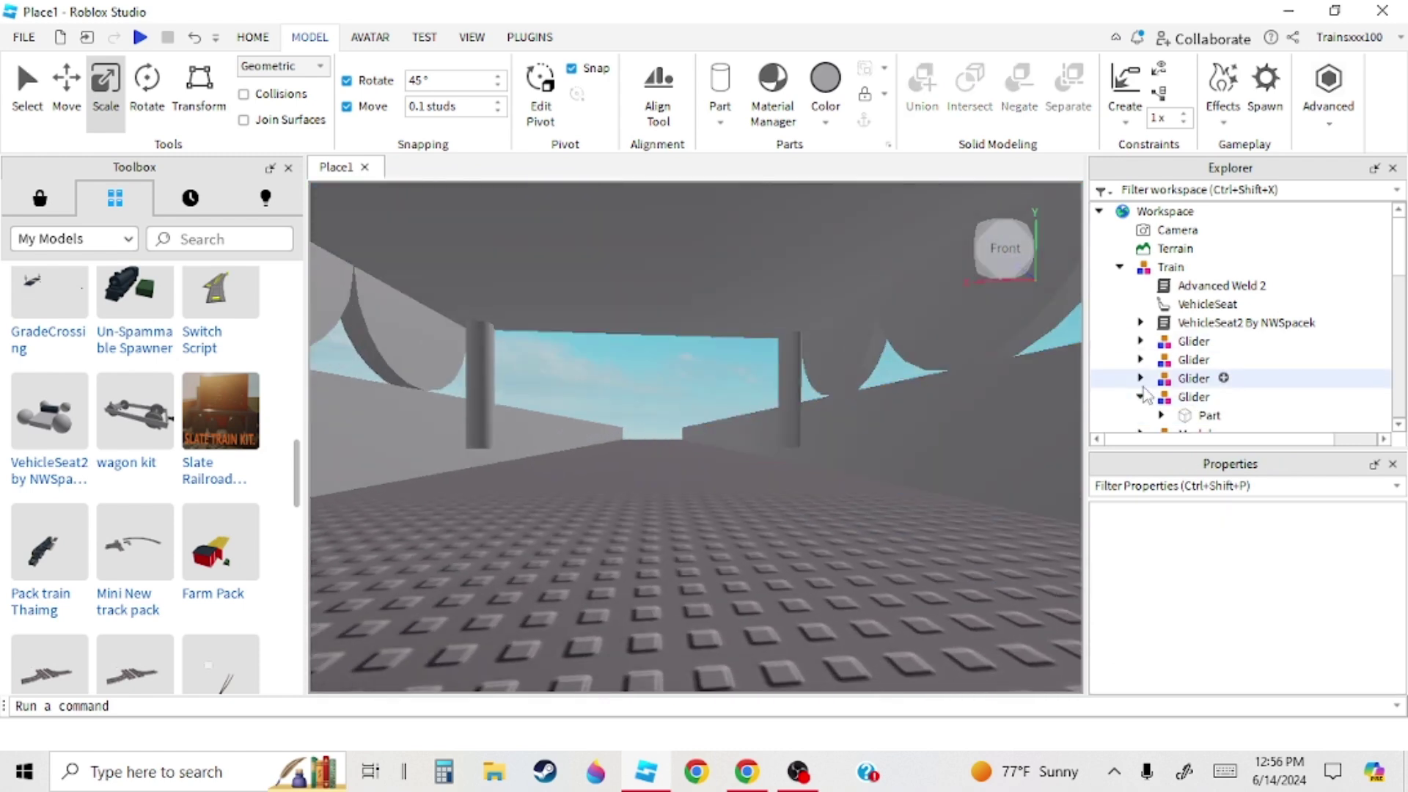
left_click(1141, 397)
left_click(1141, 377)
left_click(1206, 415)
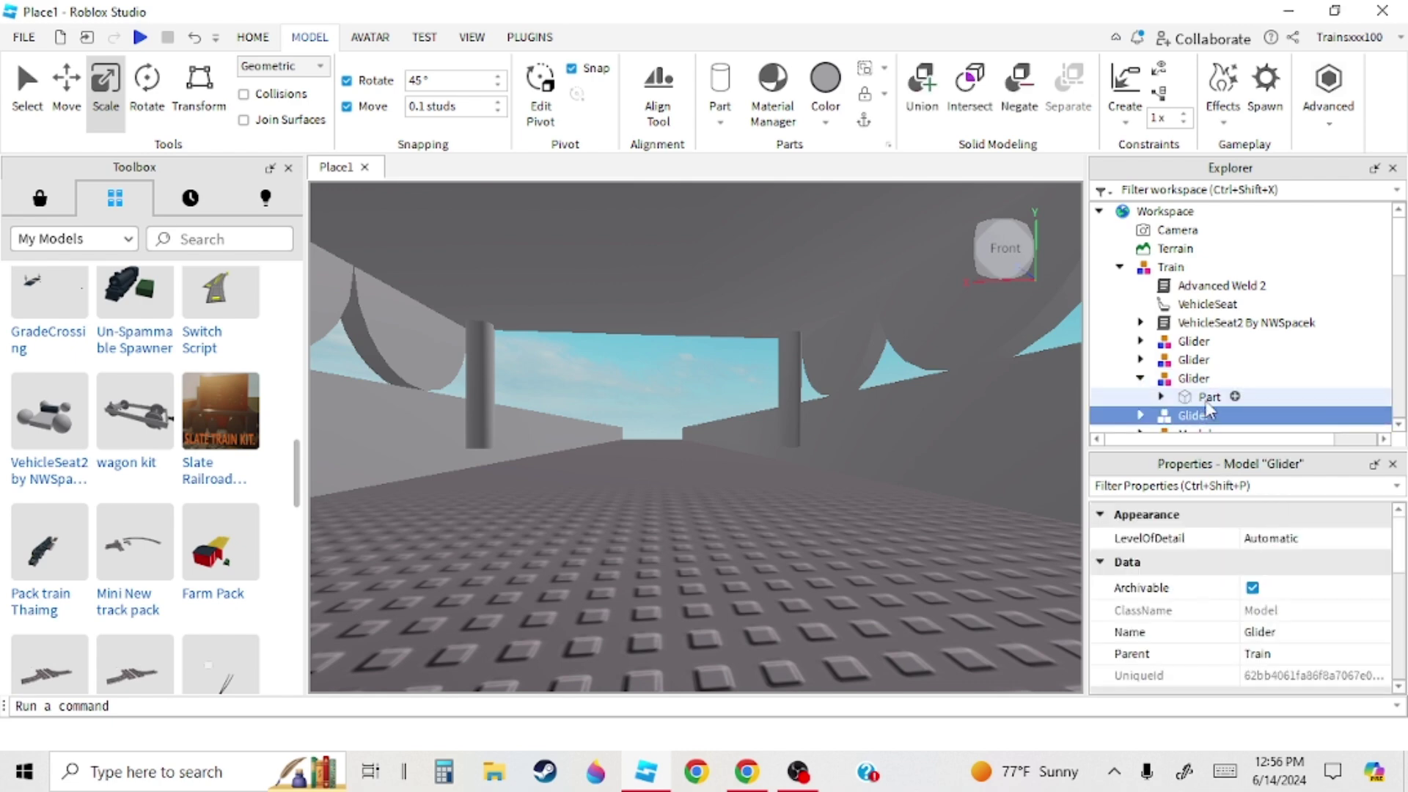
left_click(1210, 397)
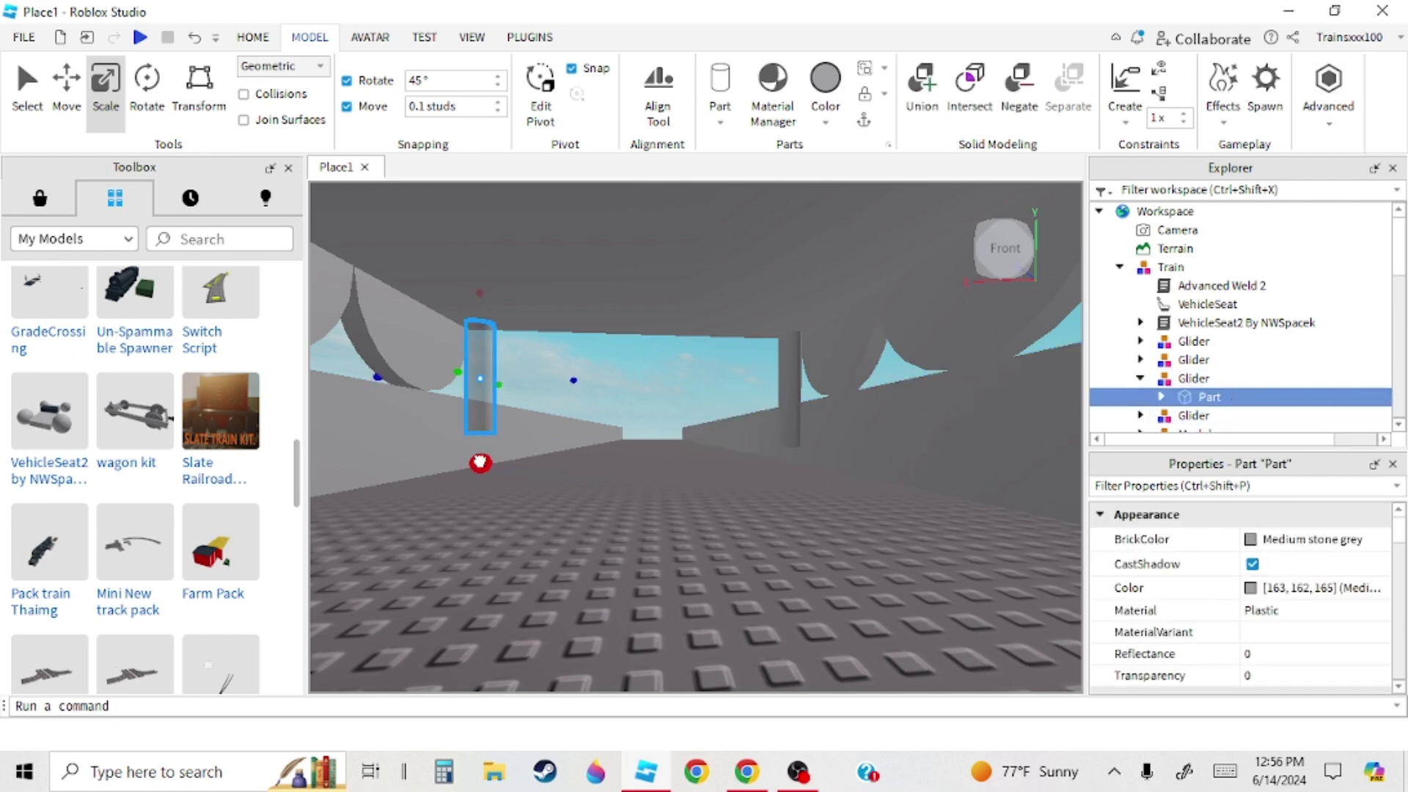
left_click_drag(481, 462, 484, 455)
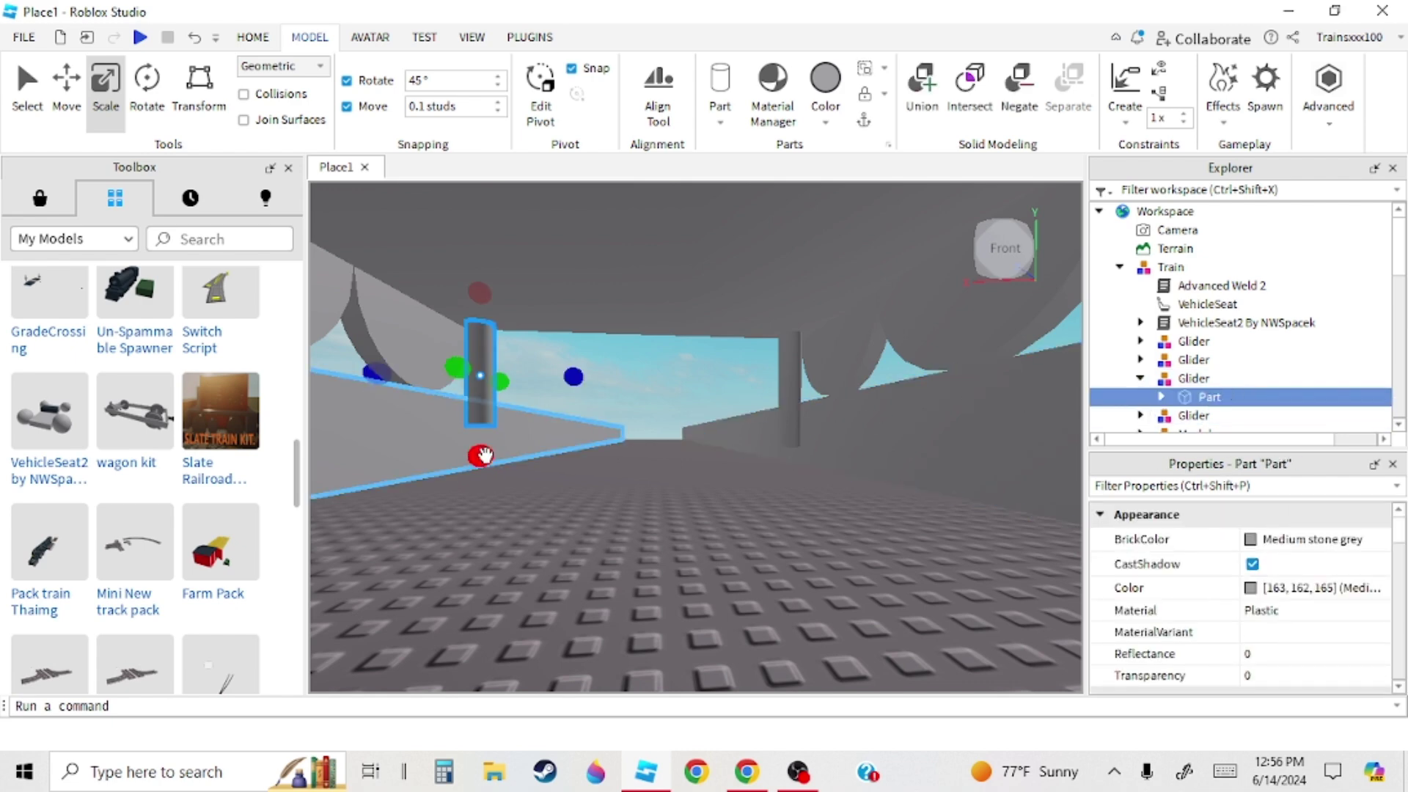
left_click(1141, 378)
left_click(1206, 379)
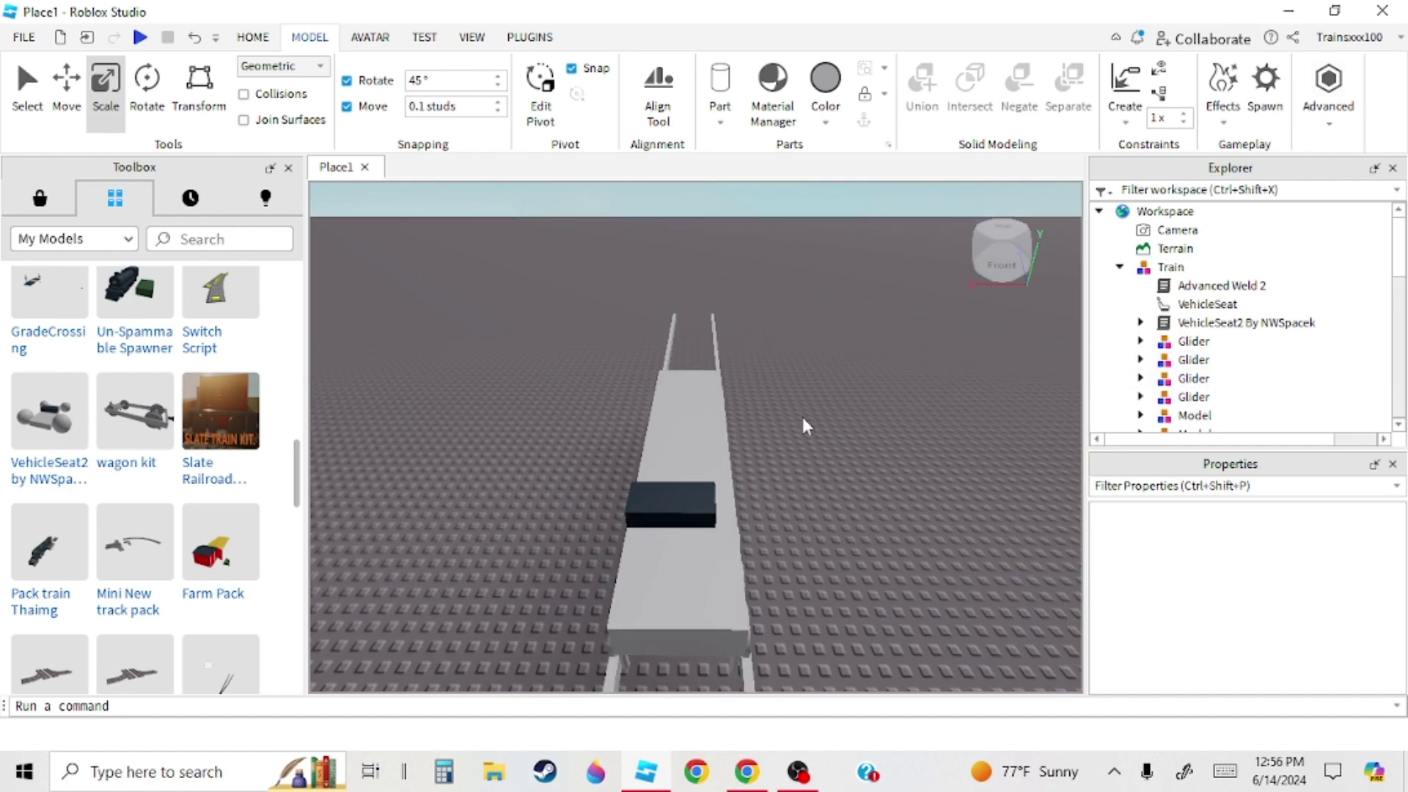
- Examine the clearance of the shortened gliders between the rails and beneath the Train
scroll(803, 417, "down", 3)
right_click_drag(802, 416, 801, 414)
scroll(803, 417, "up", 5)
key("d")
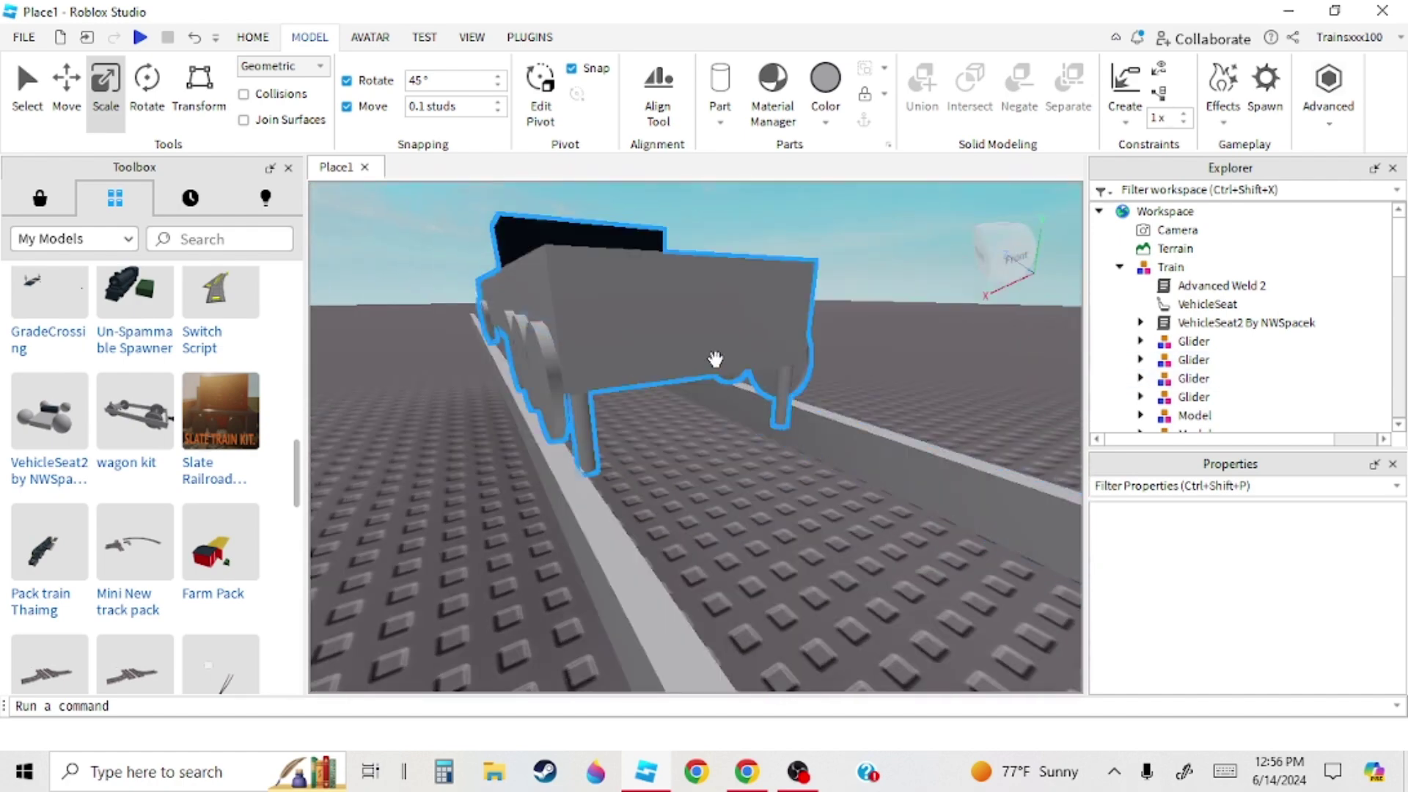
right_click_drag(715, 358, 715, 358)
key("s")
key("w")
- Browse the available materials for one of the rails, and clear the rail selection
left_click(628, 492)
left_click(767, 83)
scroll(836, 649, "down", 3)
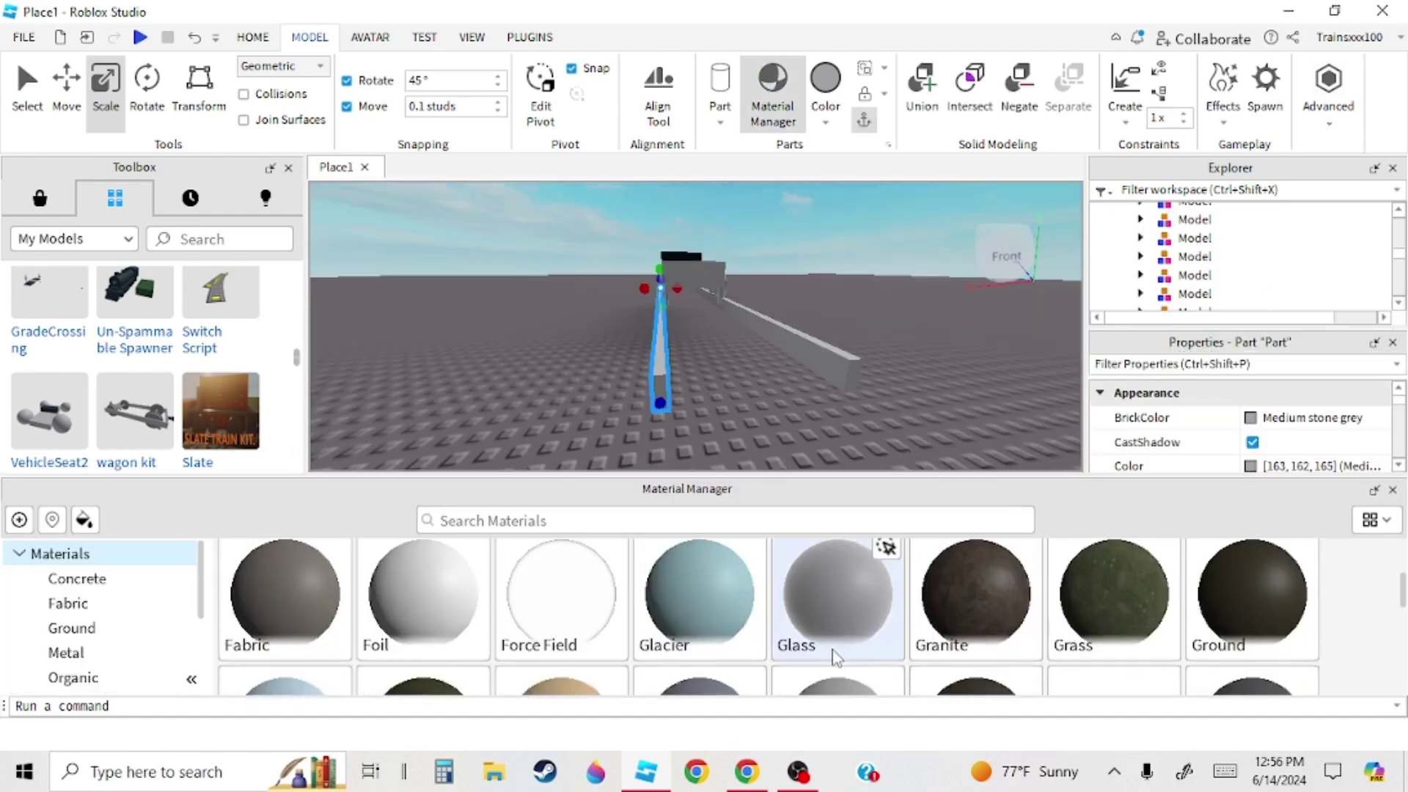
left_click(775, 105)
left_click(843, 456)
left_click(863, 415)
right_click_drag(861, 407, 863, 415)
key("s")
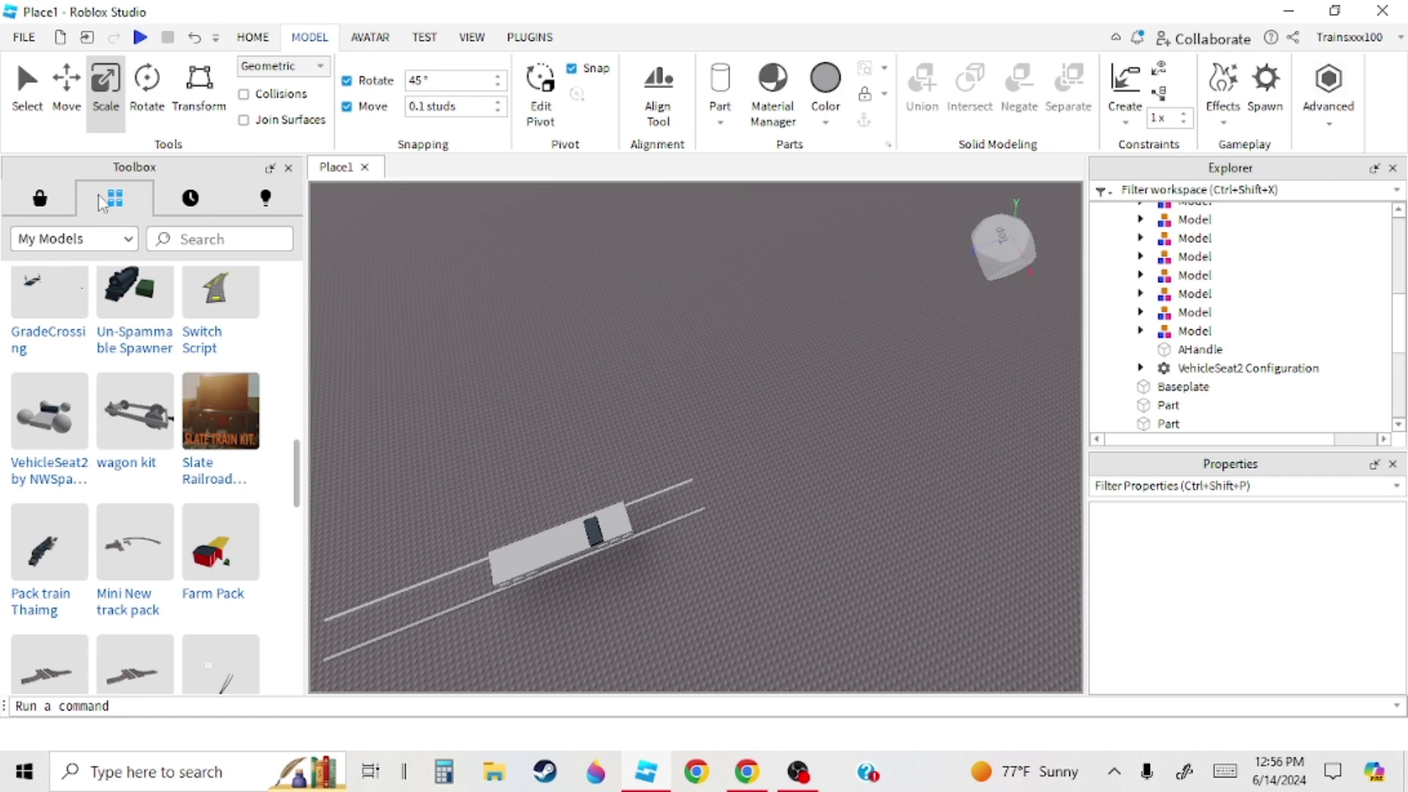
- Search the Toolbox models for stud and insert Fixed Studs Texture
left_click(71, 209)
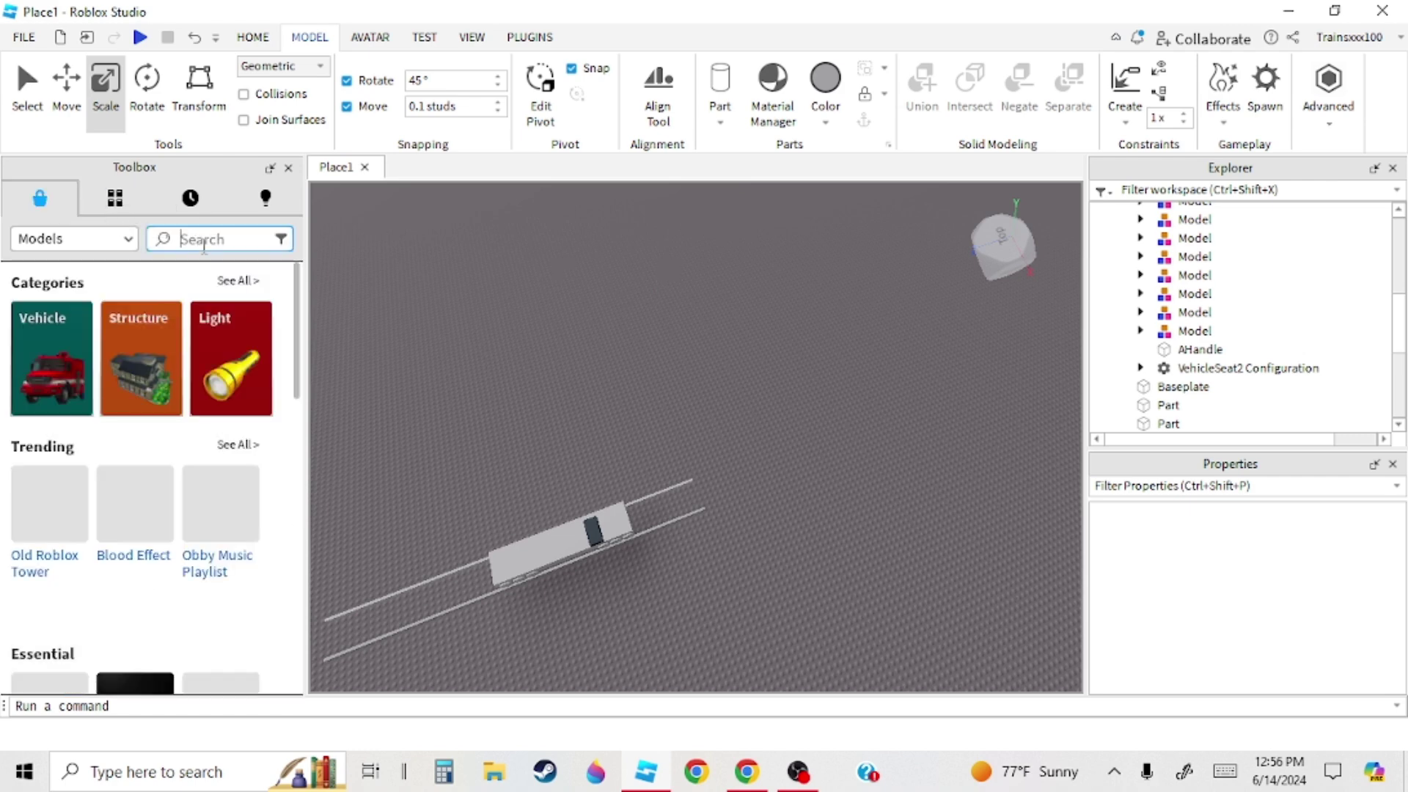
left_click(204, 242)
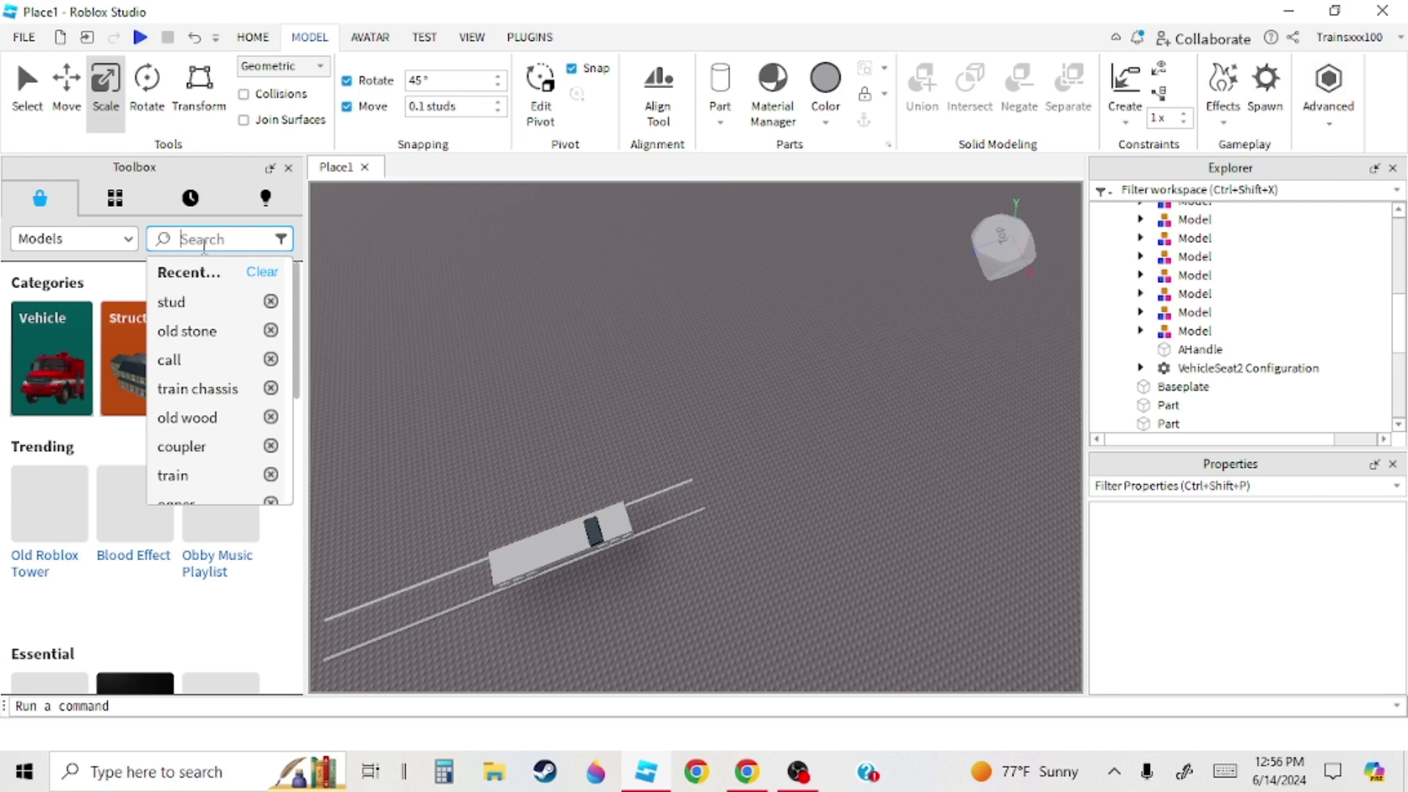
left_click(218, 308)
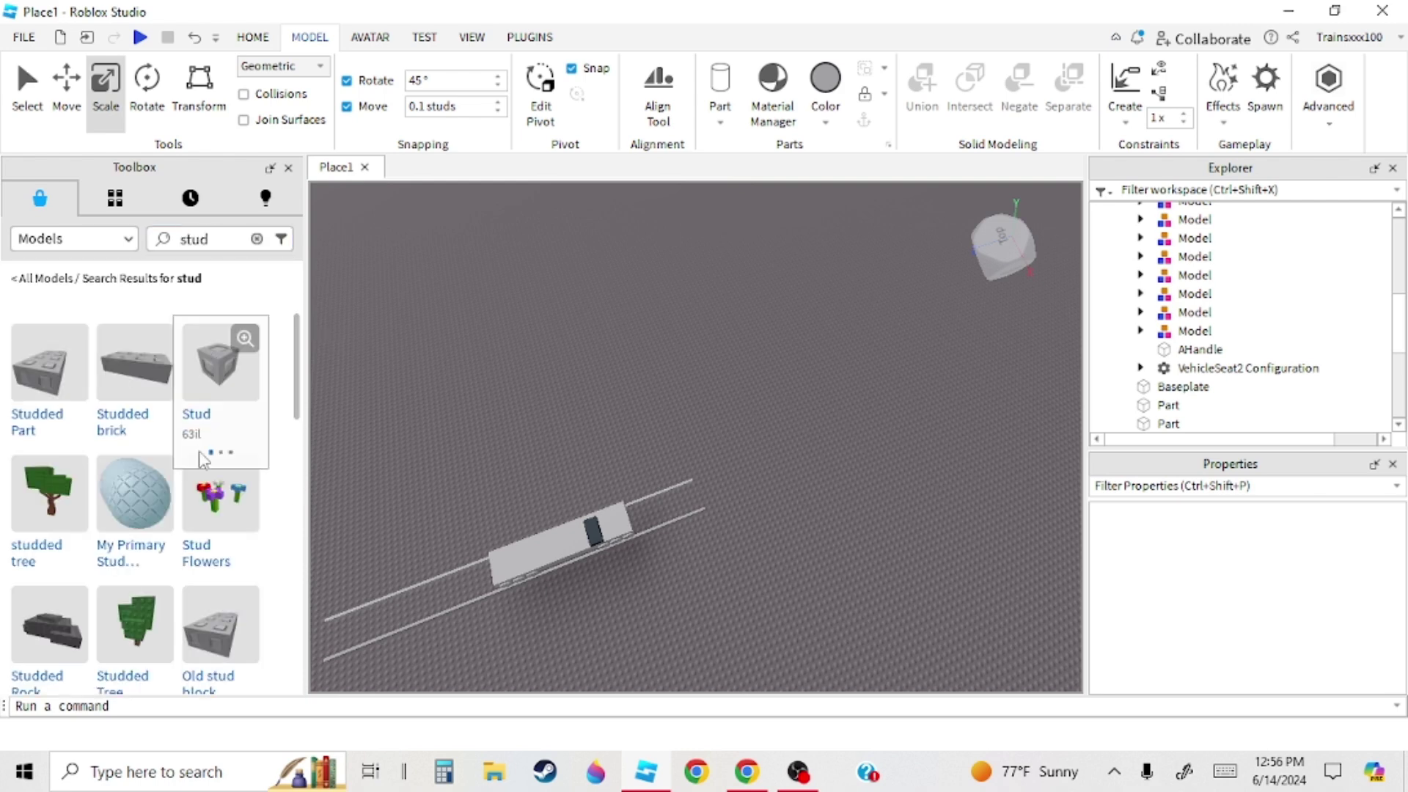
scroll(151, 508, "down", 4)
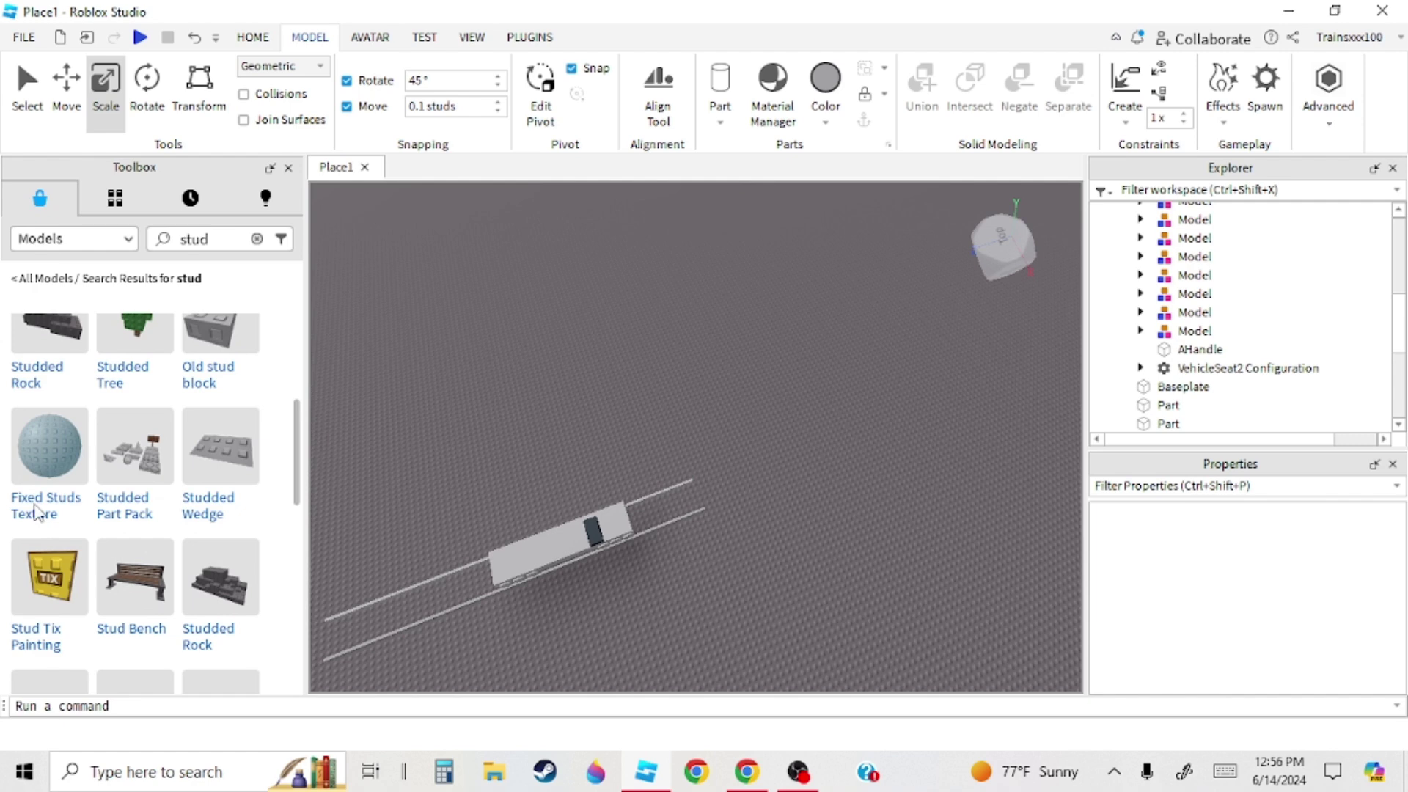
left_click(37, 456)
- Apply the Studs material variant to the Train and both rails
right_click_drag(646, 391, 854, 386)
left_click_drag(854, 385, 431, 635)
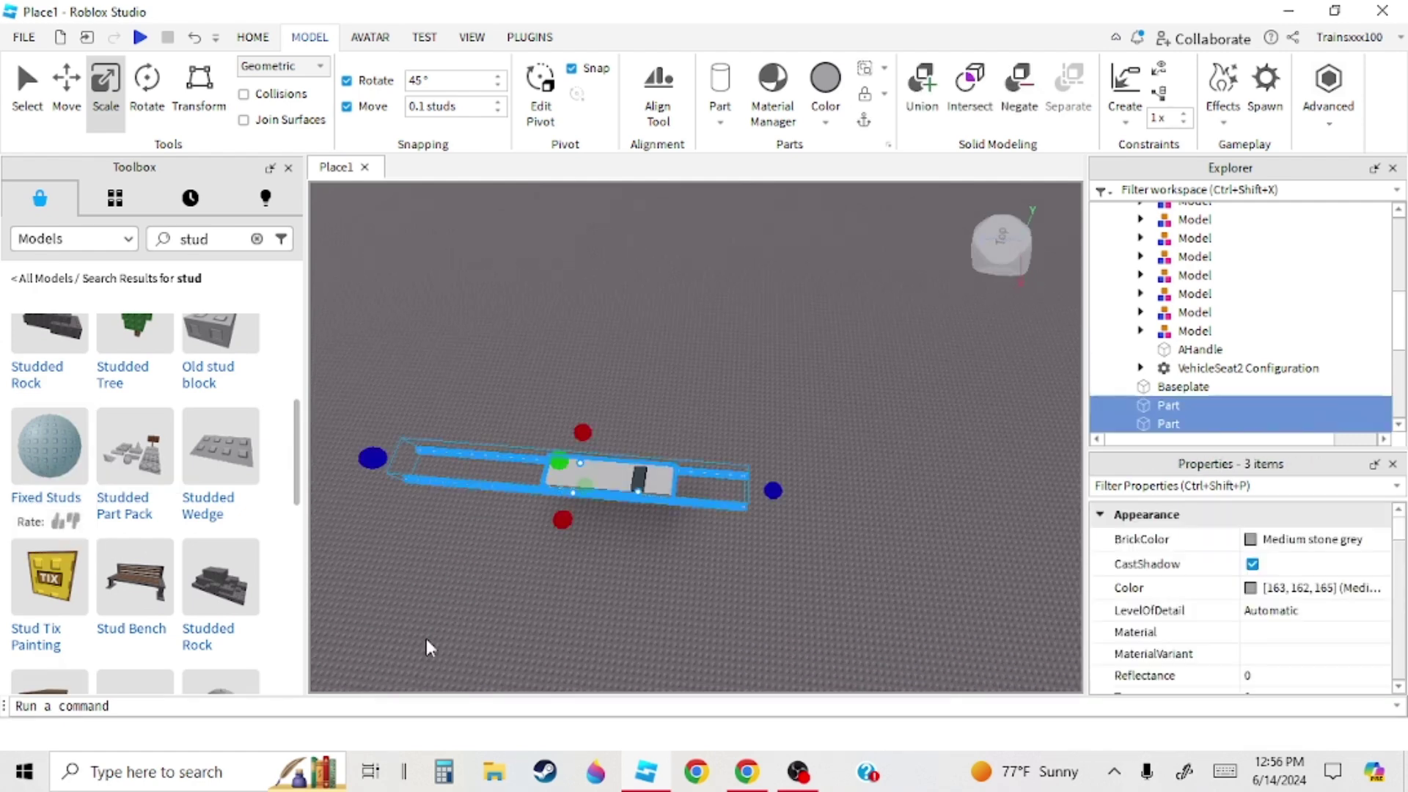
left_click(794, 117)
scroll(672, 619, "down", 5)
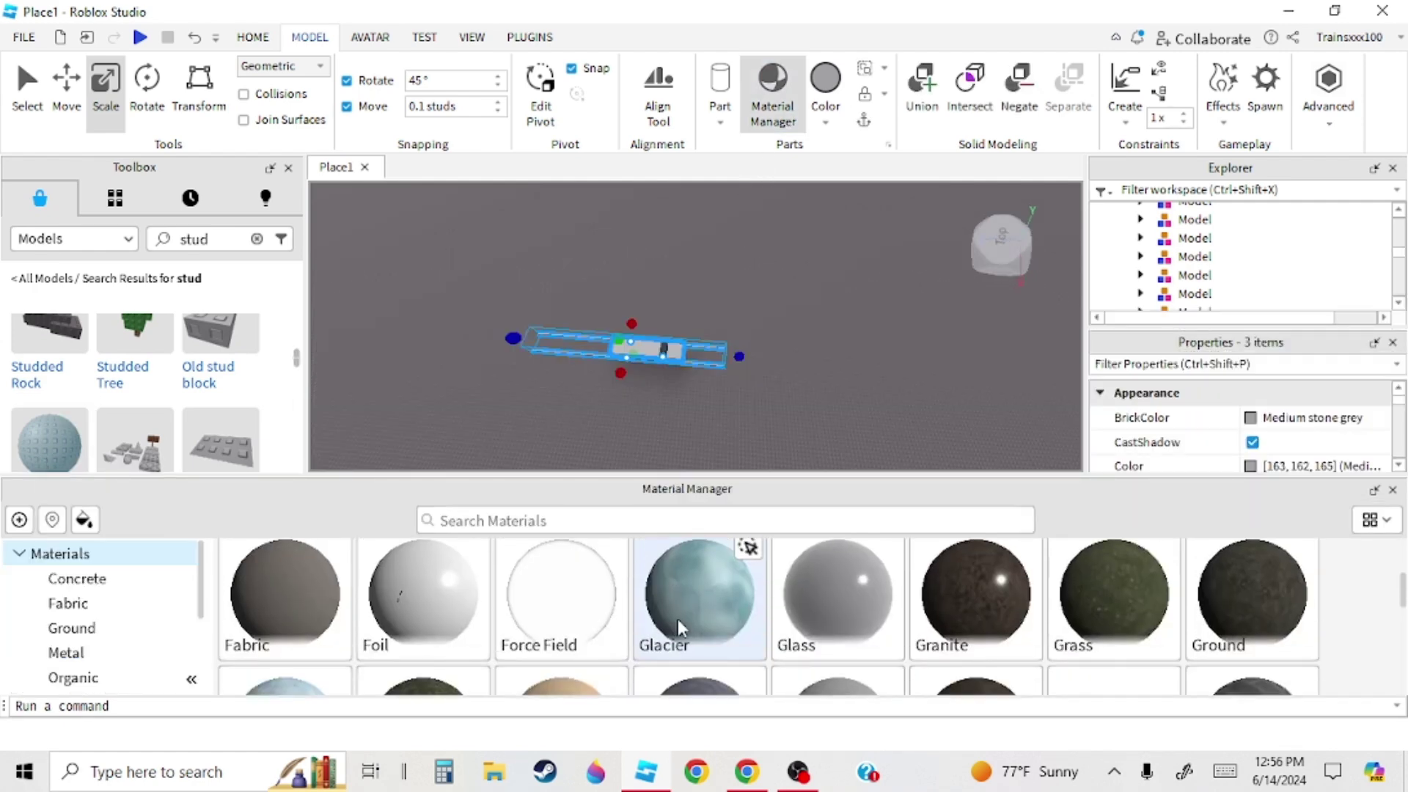
scroll(685, 627, "up", 2)
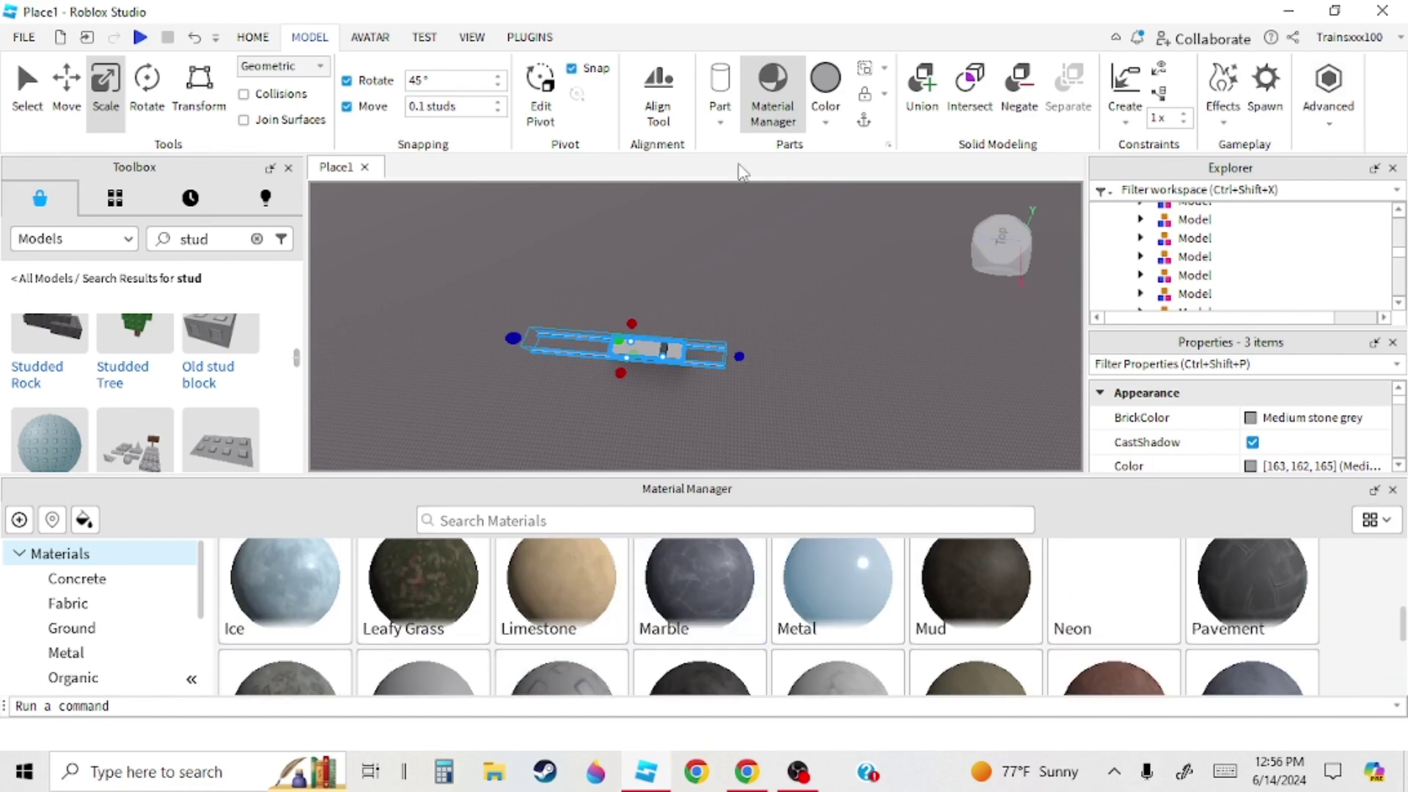
left_click(752, 132)
left_click(739, 328)
scroll(712, 434, "up", 10)
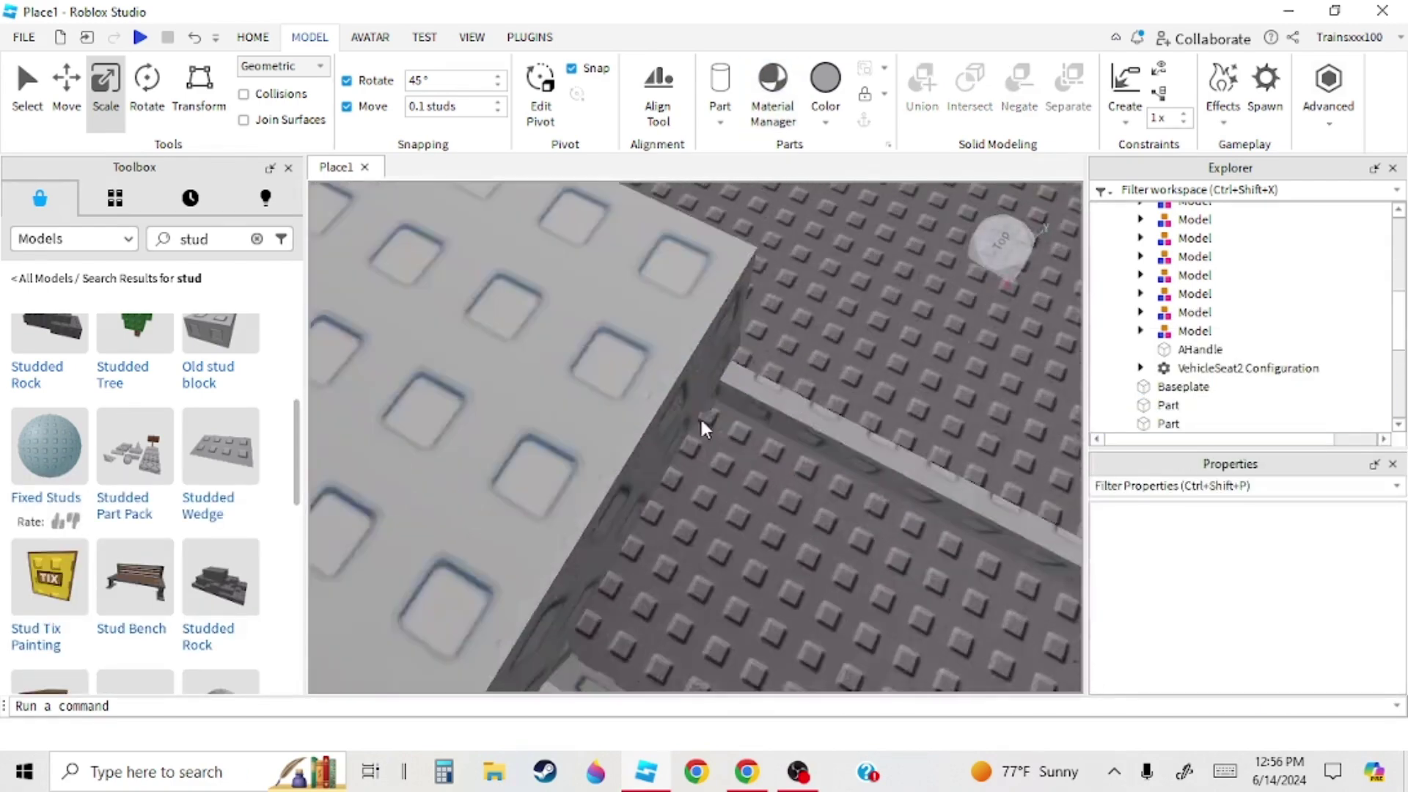
scroll(702, 424, "down", 10)
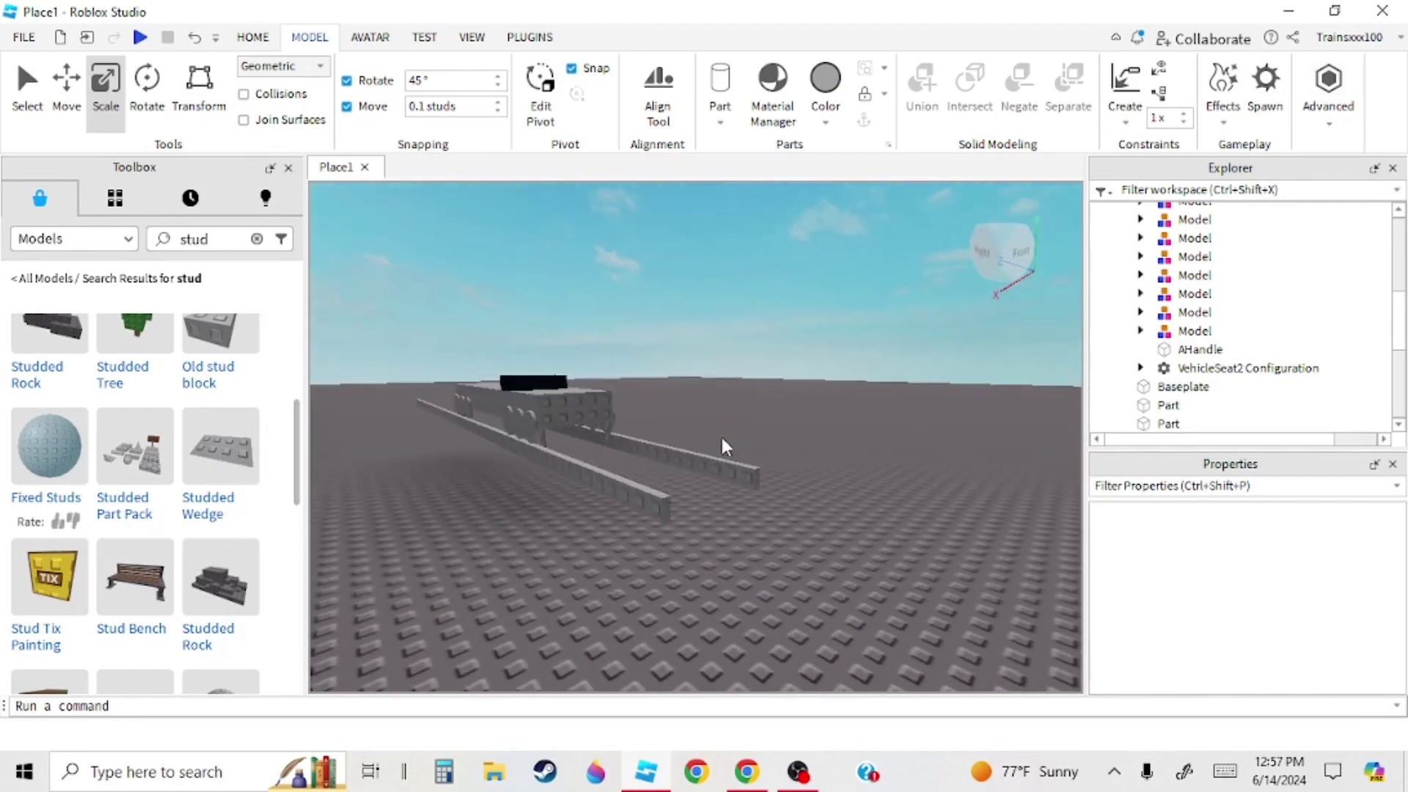
- Color both rails Smoky grey
mouse_move(722, 439)
right_mouse_down()
mouse_move(732, 430)
mouse_move(719, 436)
right_mouse_up()
scroll(730, 431, "up", 5)
left_click(719, 436)
scroll(720, 431, "down", 3)
left_click(827, 120)
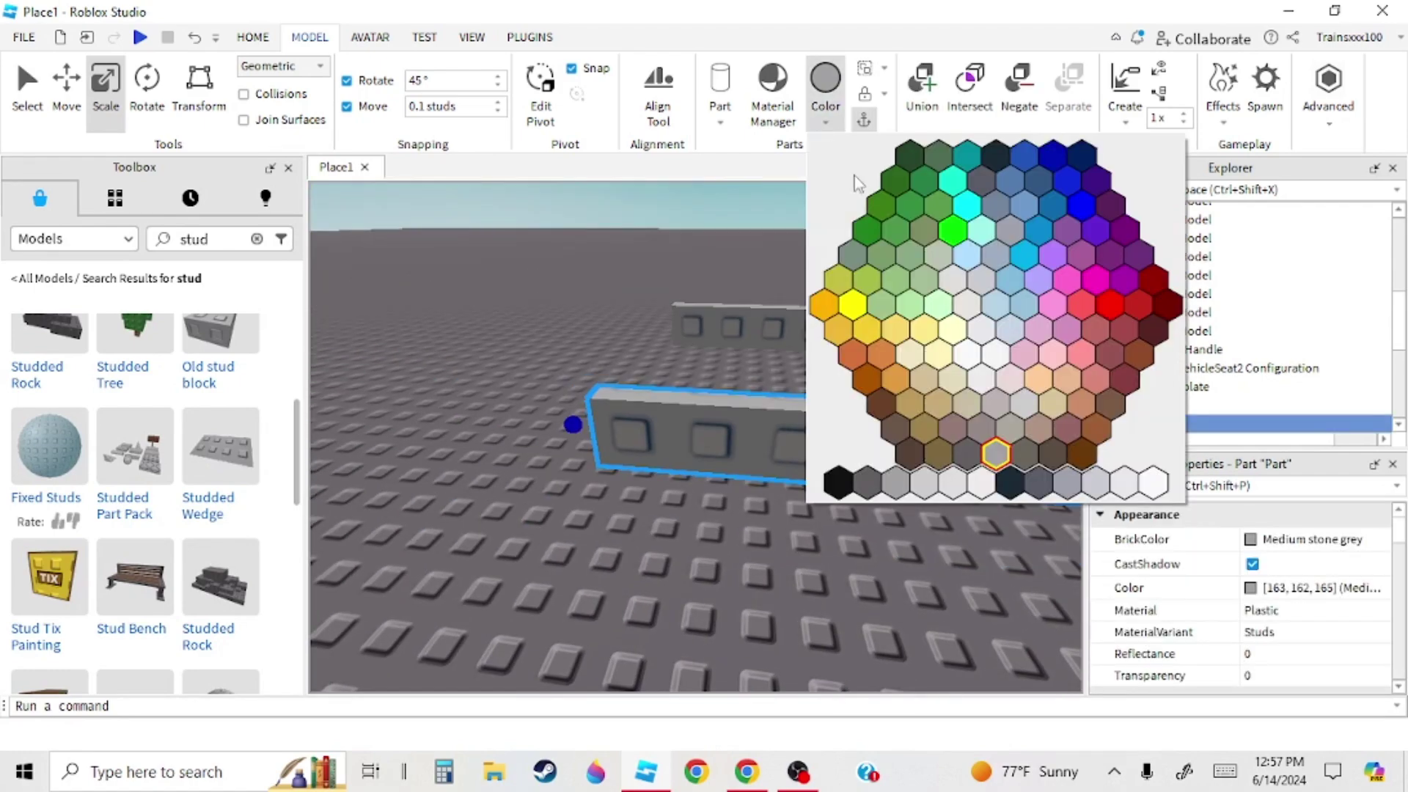
left_click(1049, 490)
right_click_drag(893, 554, 849, 515)
key("a")
left_click(770, 377)
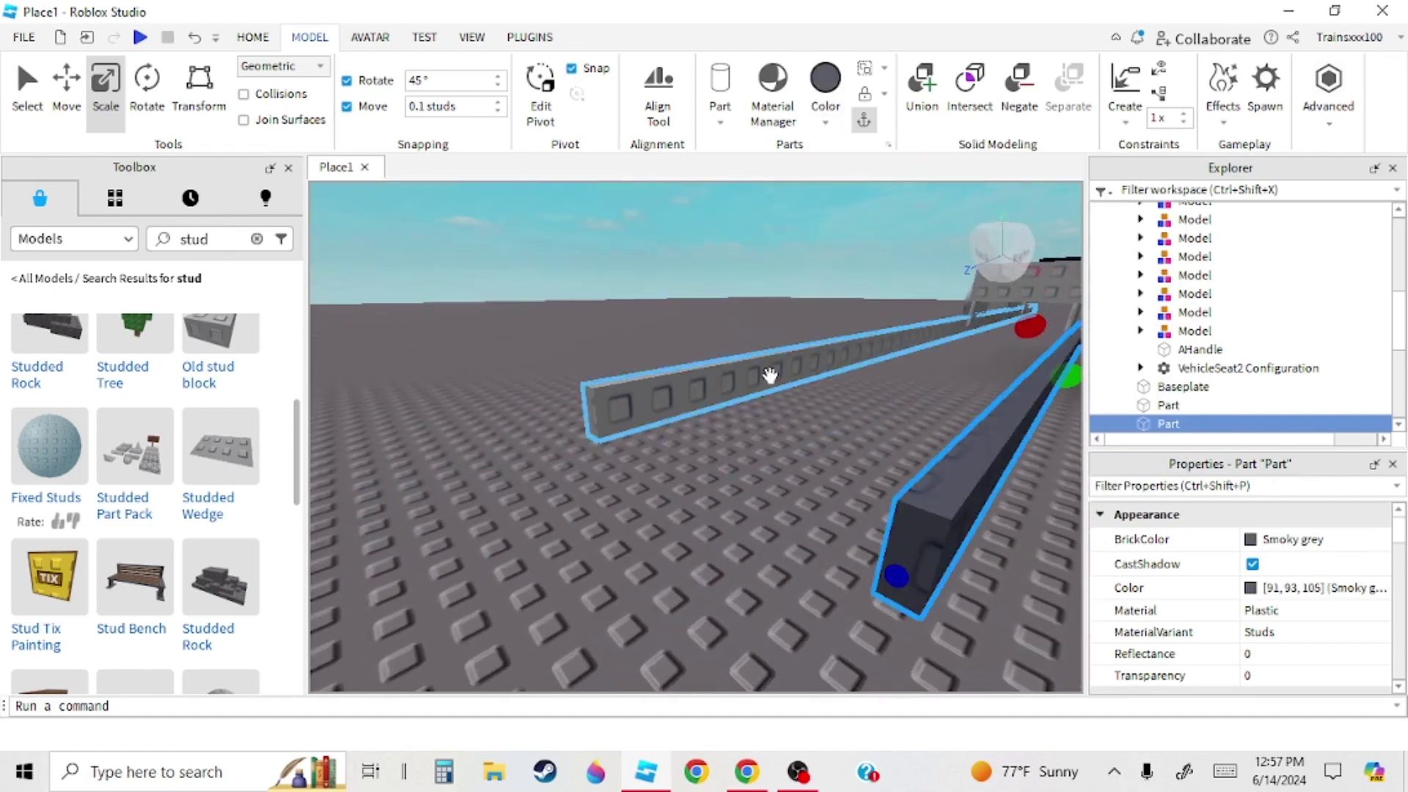
left_click(836, 78)
left_click(762, 236)
right_click_drag(761, 236, 762, 236)
- Insert a block part and fit it between the two rails at the end of the track
left_click(721, 103)
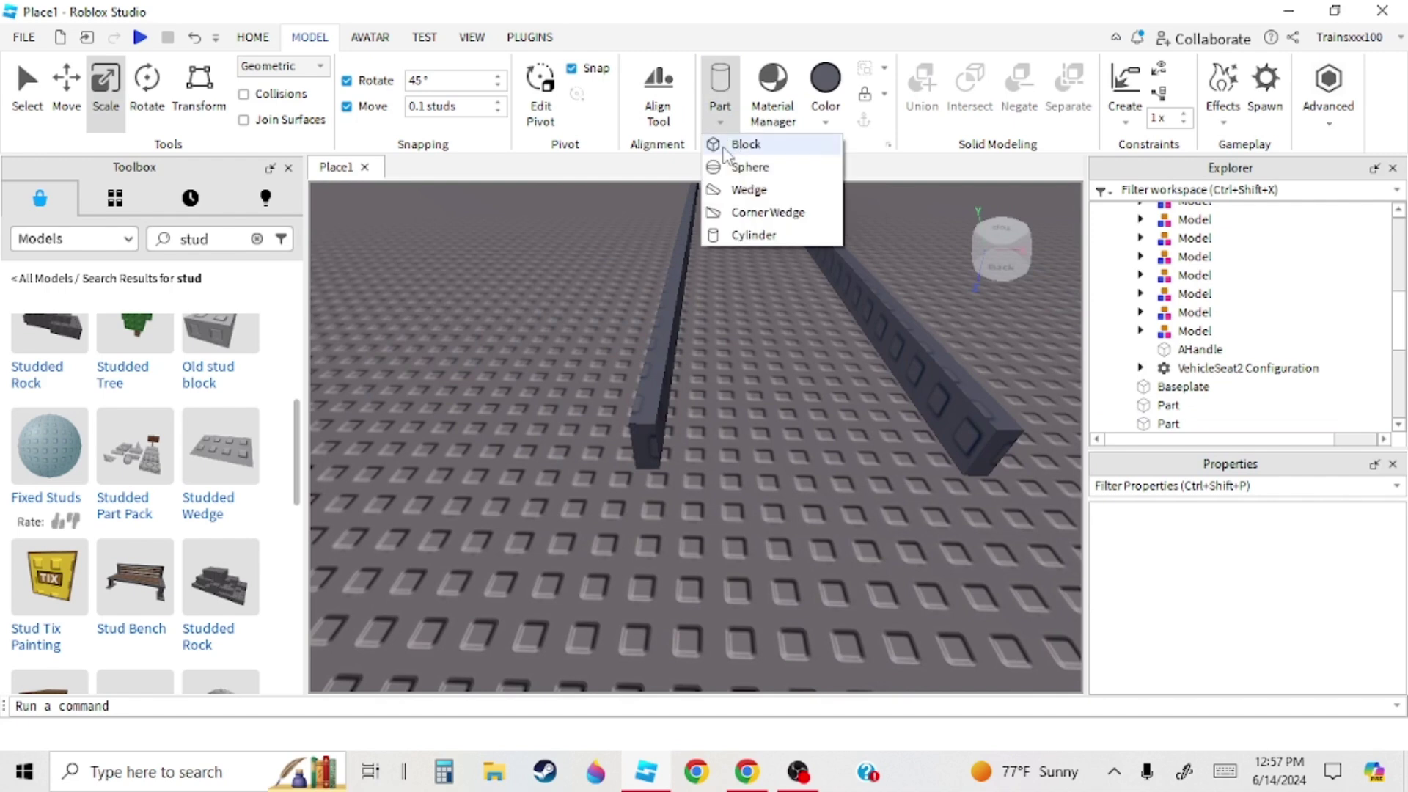
left_click(737, 140)
left_click_drag(744, 443, 723, 487)
right_click_drag(743, 444, 723, 487)
left_click_drag(723, 487, 594, 305)
right_click_drag(723, 487, 594, 305)
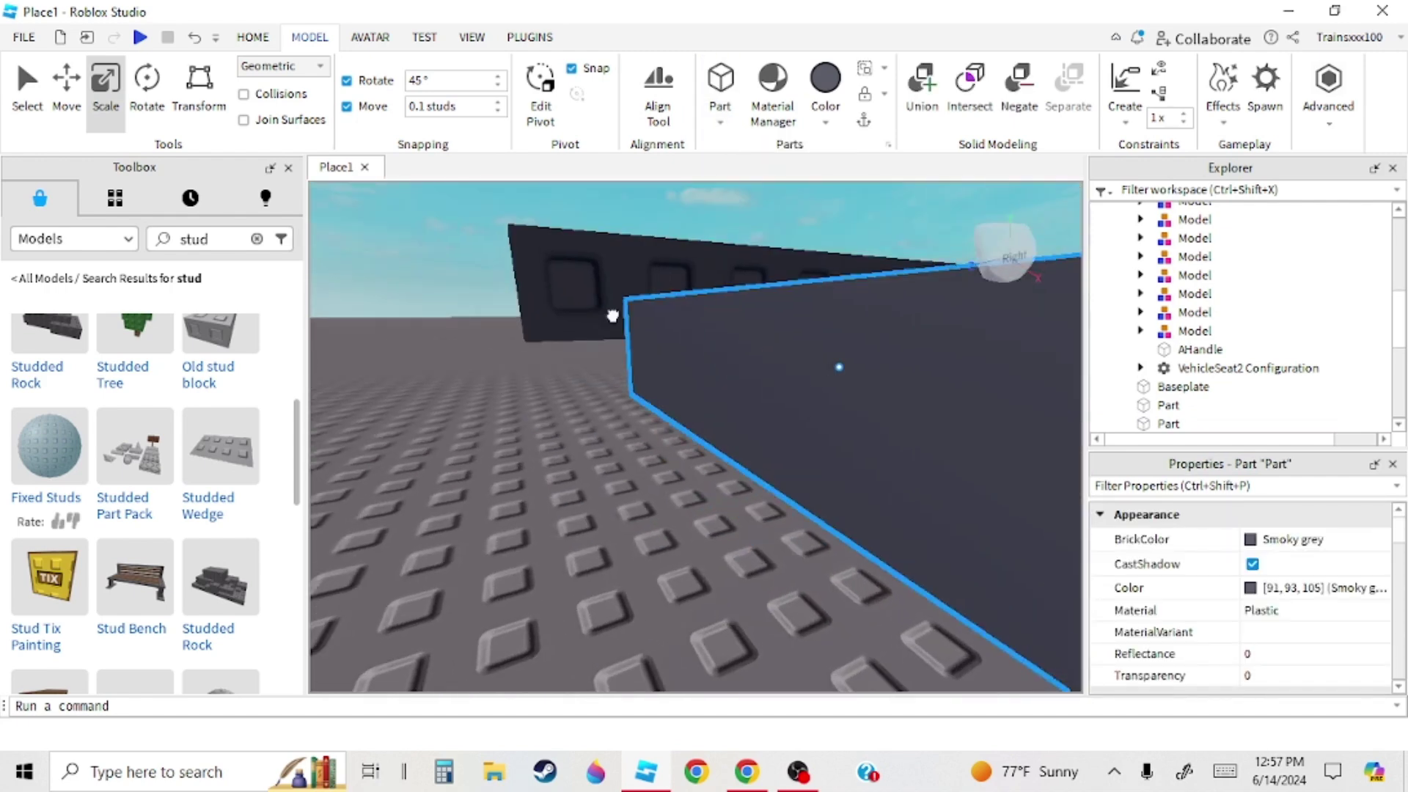
left_click_drag(594, 306, 539, 334)
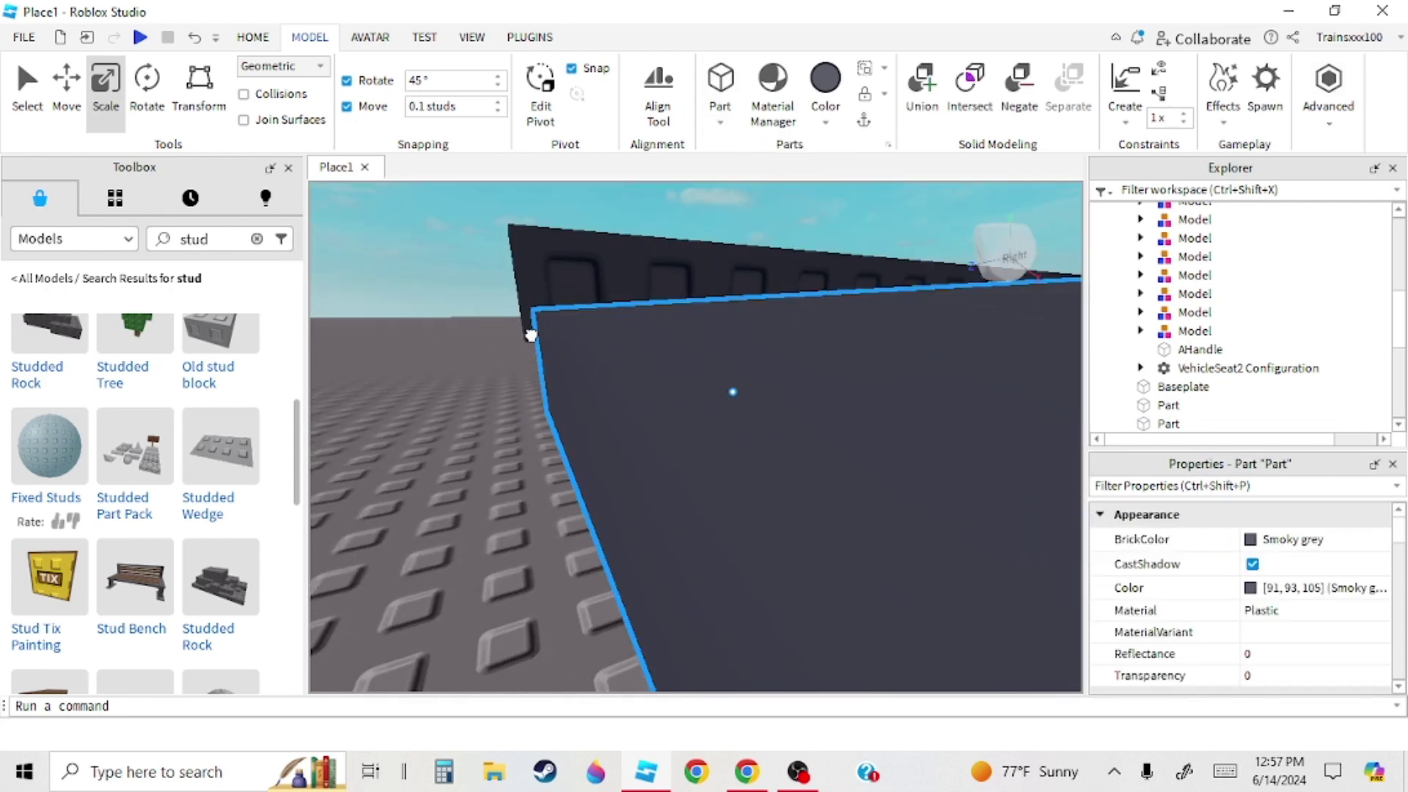
- Resize the block to span the gap between the rails, and narrow it into a tie using 1 stud snapping
right_click_drag(531, 339, 755, 444)
right_click_drag(588, 405, 588, 406)
left_click_drag(470, 501, 592, 469)
scroll(580, 516, "down", 3)
right_click_drag(592, 469, 596, 513)
scroll(595, 513, "up", 5)
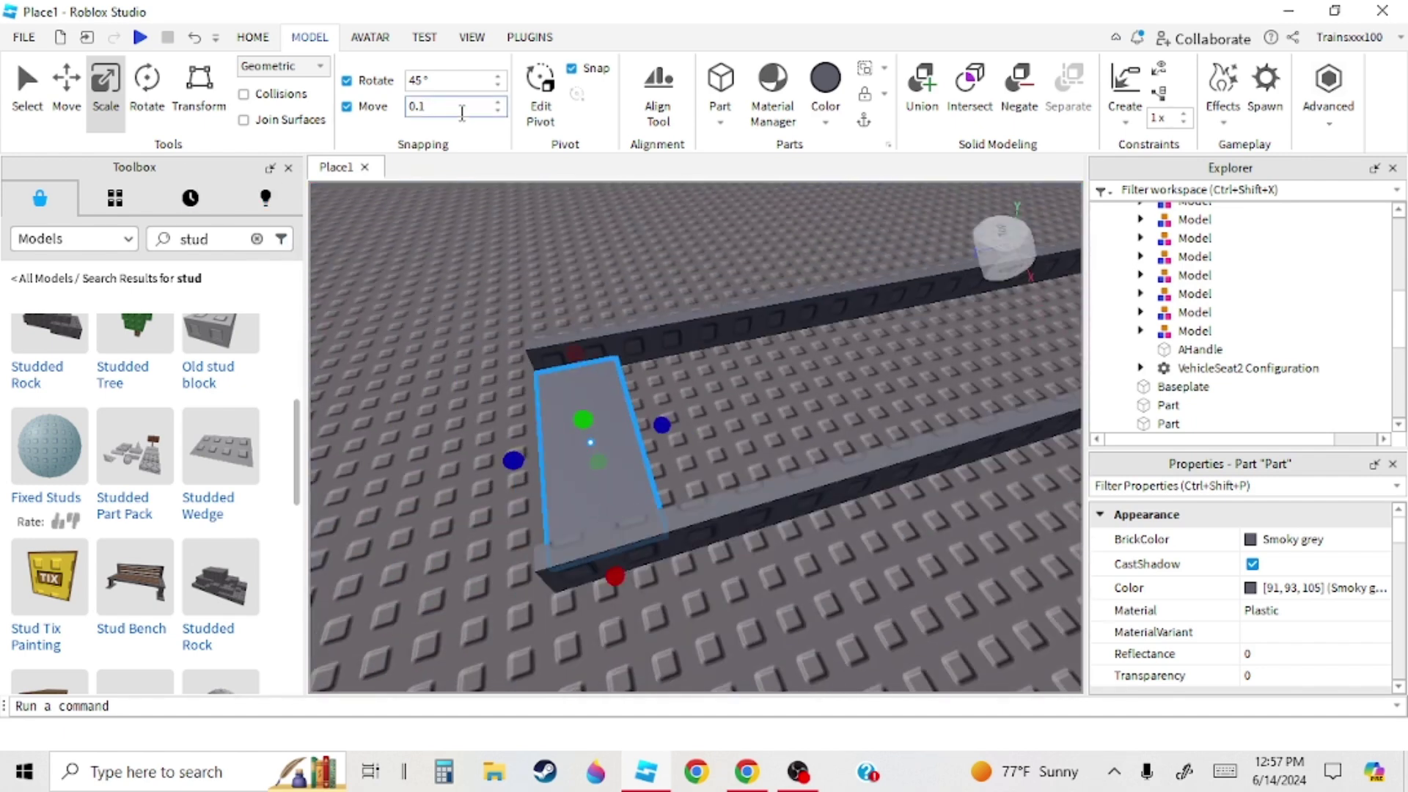
left_click(542, 487)
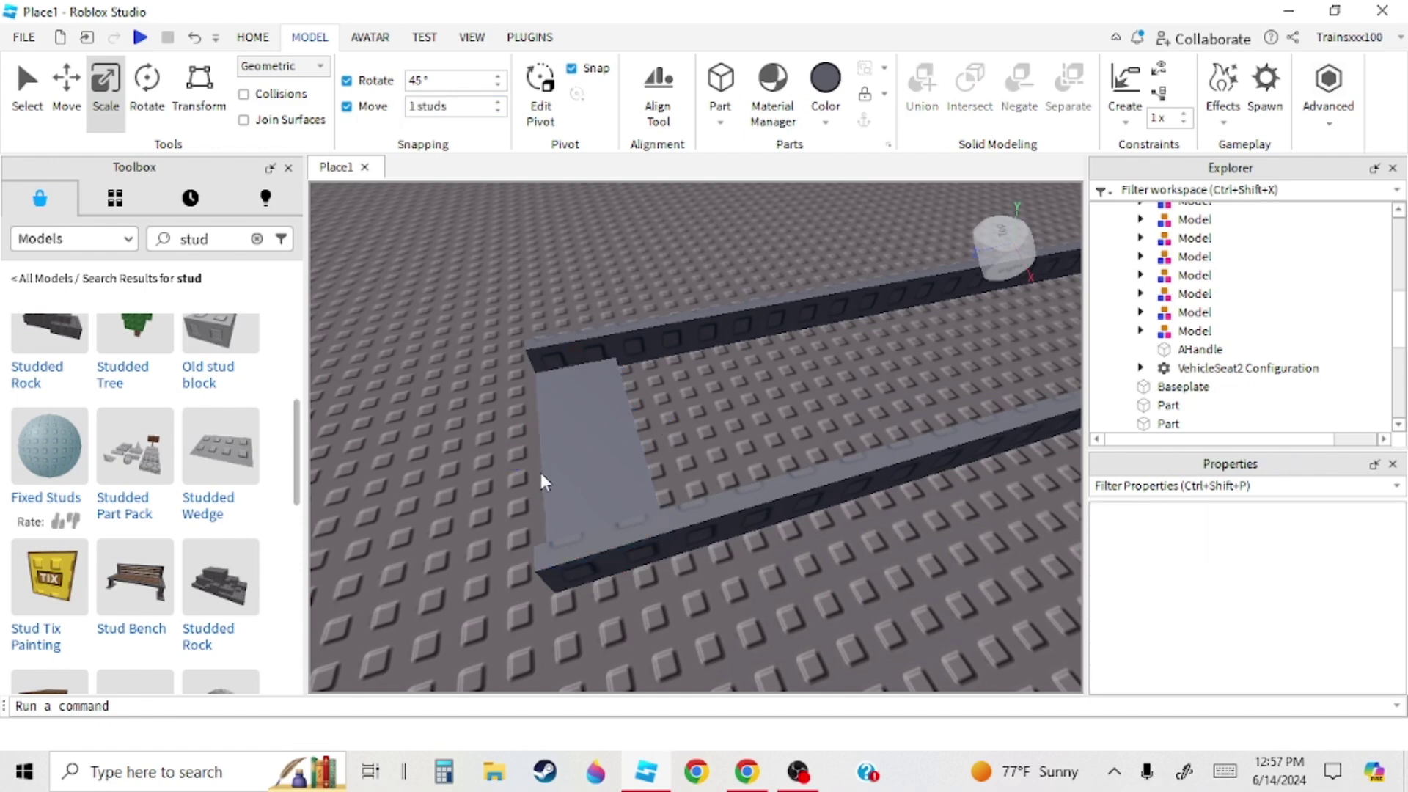
left_click(544, 468)
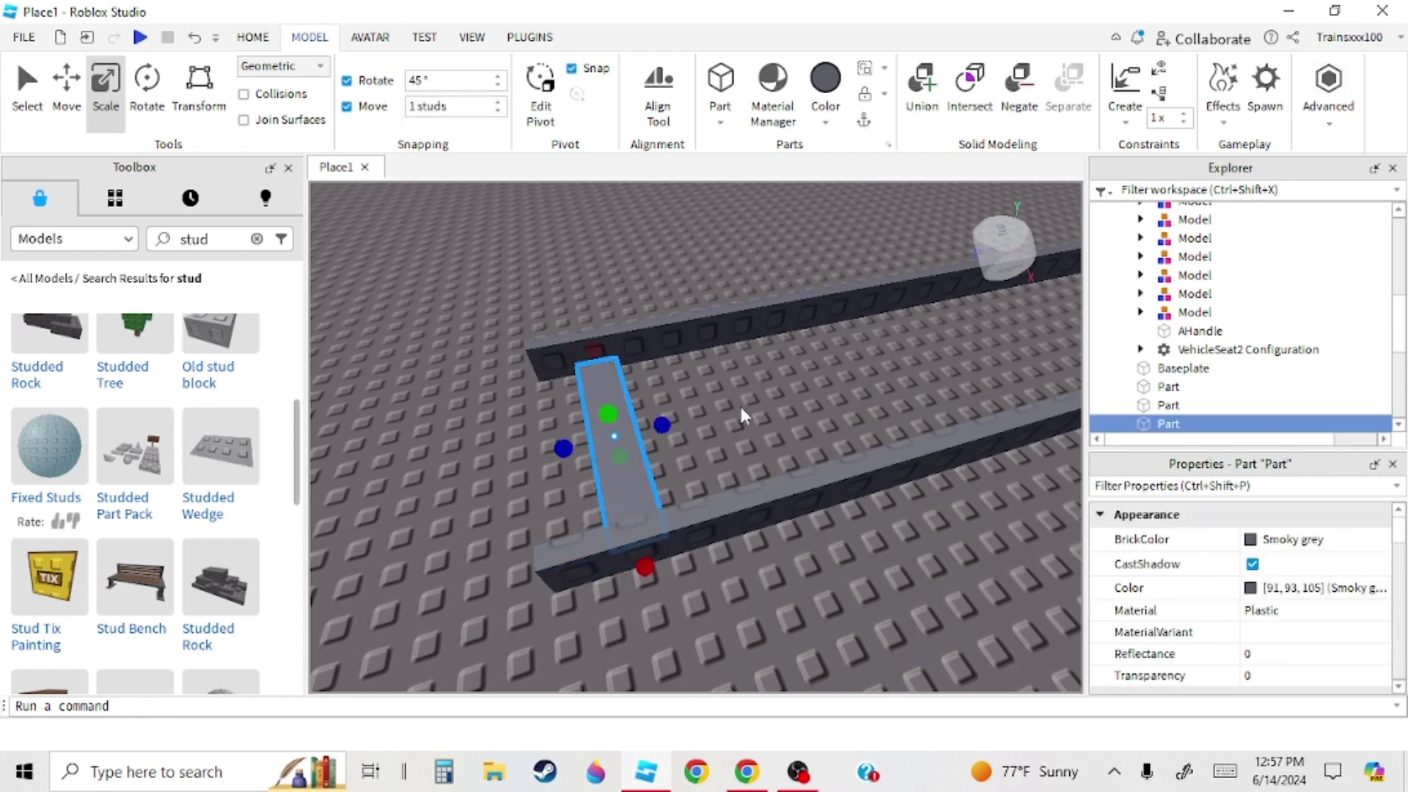
scroll(745, 415, "up", 3)
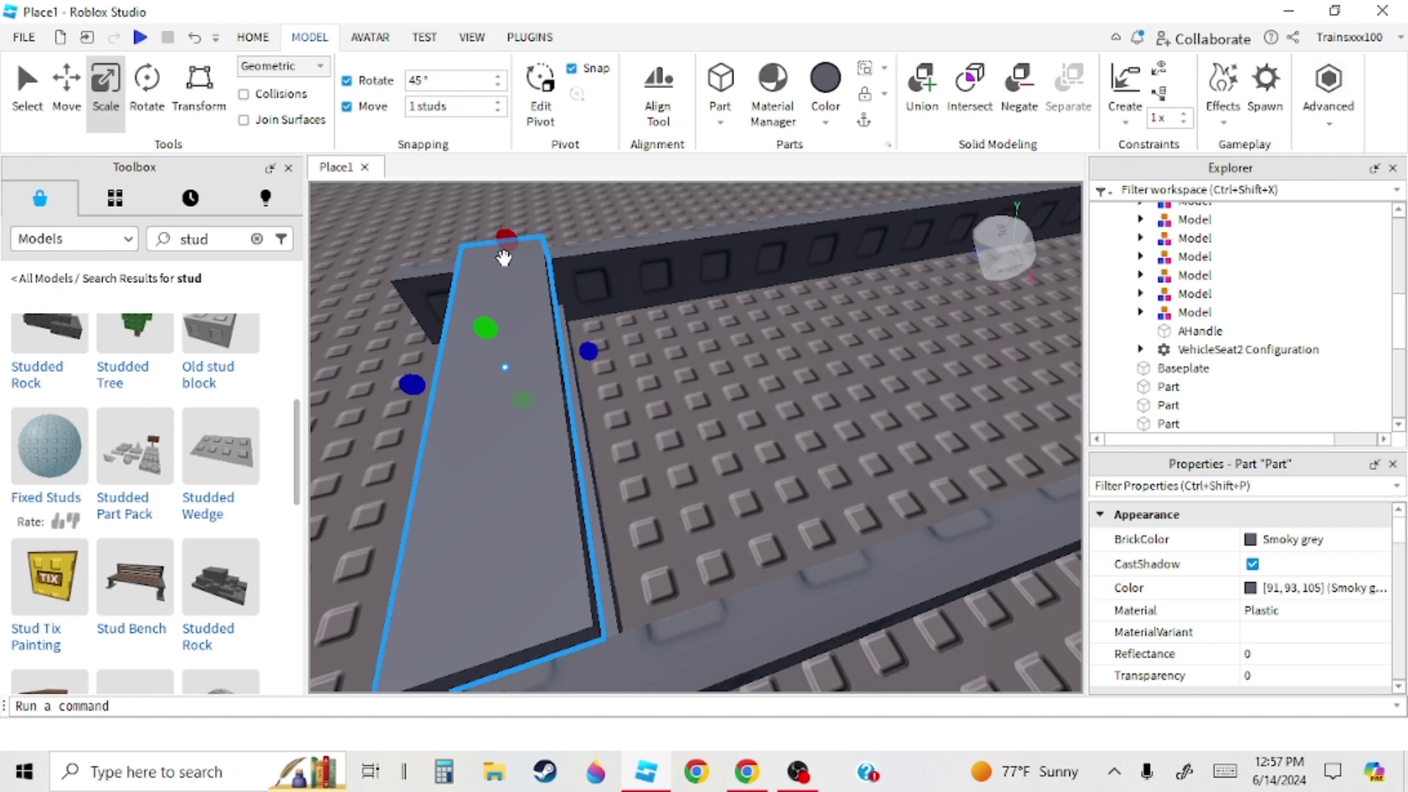
- Duplicate the tie and space the copies evenly along the rails to make a row of four
left_click_drag(504, 257, 651, 300)
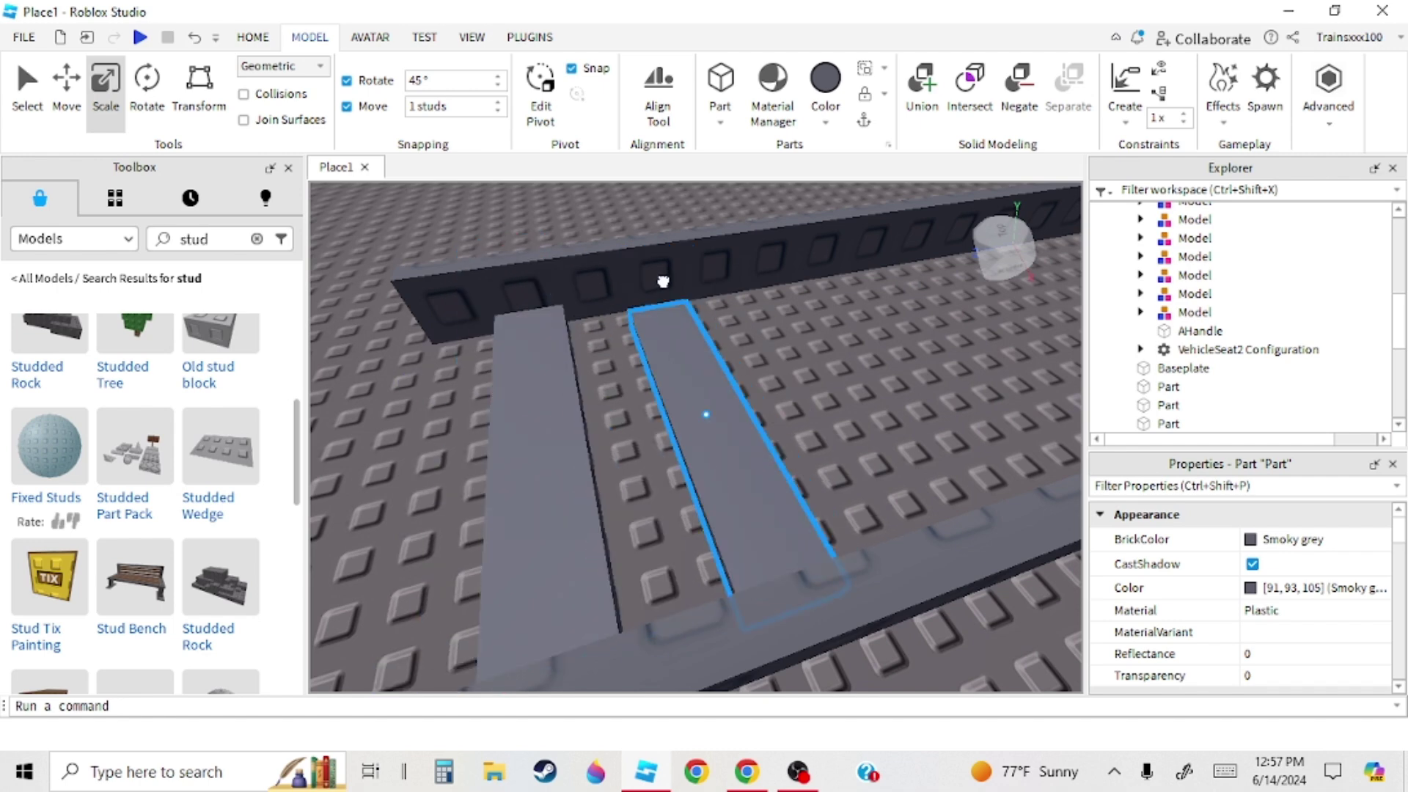
key("d")
key("ctrl+v")
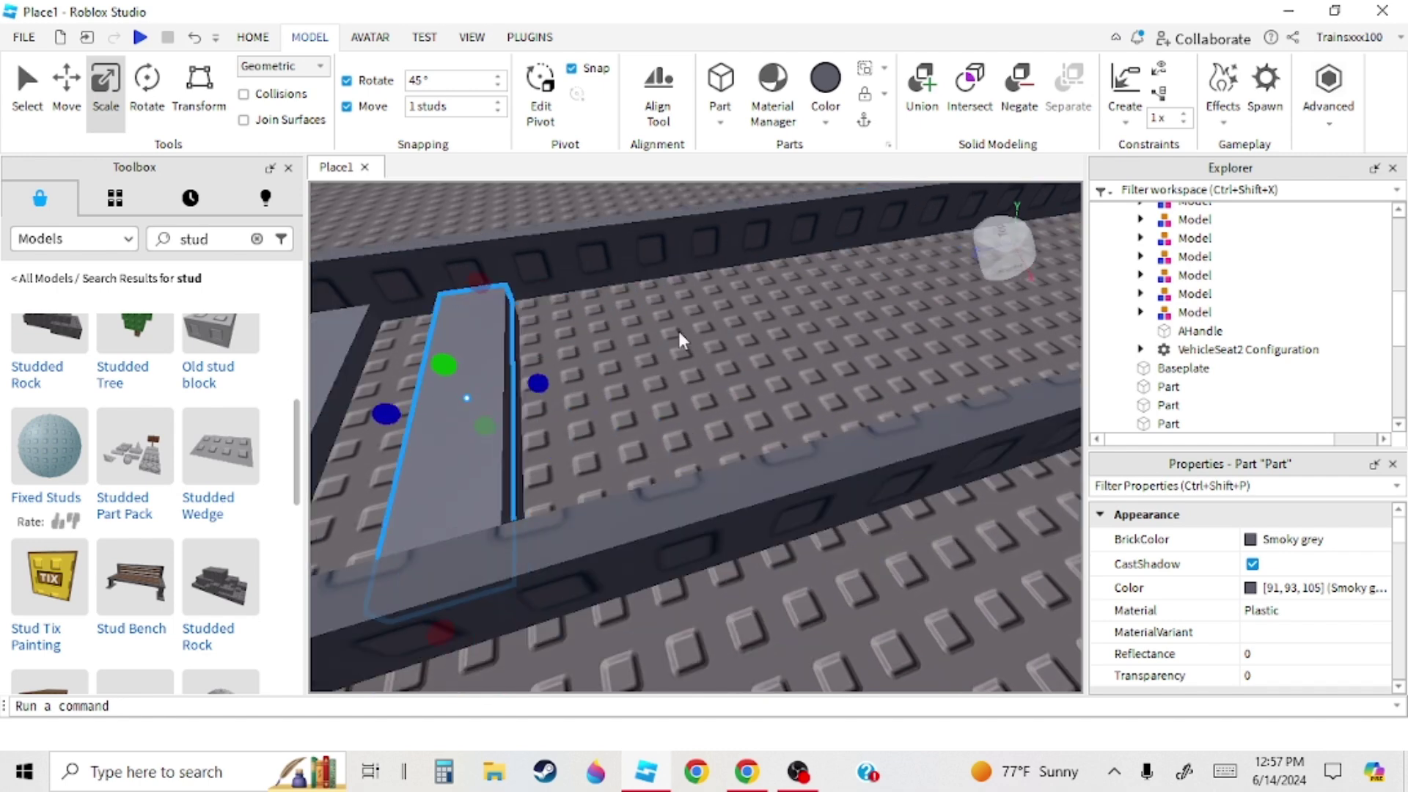
left_click_drag(579, 291, 700, 269)
right_click_drag(665, 253, 657, 256)
scroll(657, 257, "down", 5)
left_click(658, 256)
scroll(656, 276, "up", 3)
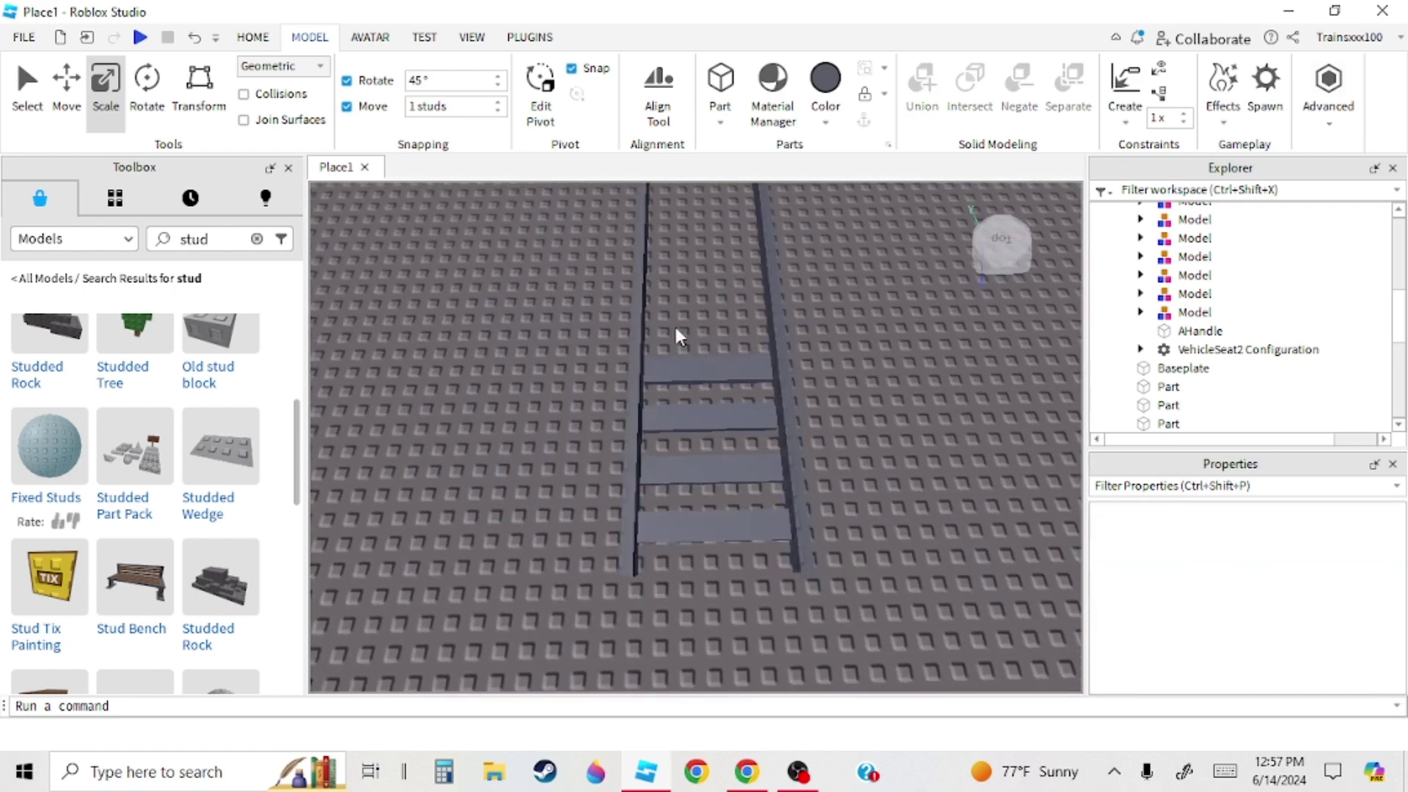
- Duplicate the last three ties and place the copies further along the rails, continuing the same spacing
left_click_drag(675, 329, 747, 462)
key("ctrl+d")
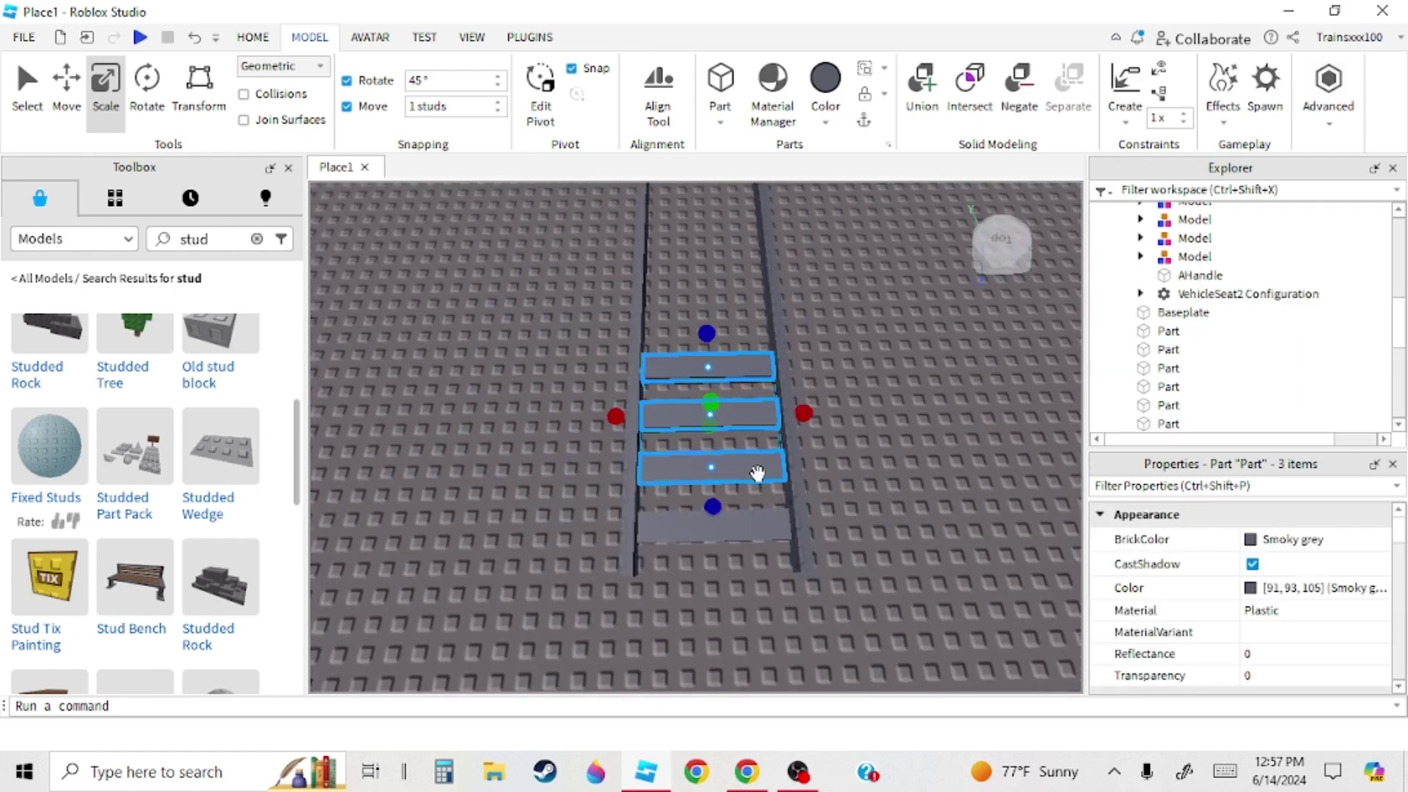
scroll(757, 474, "up", 3)
right_click_drag(758, 474, 618, 435)
left_click_drag(539, 375, 669, 356)
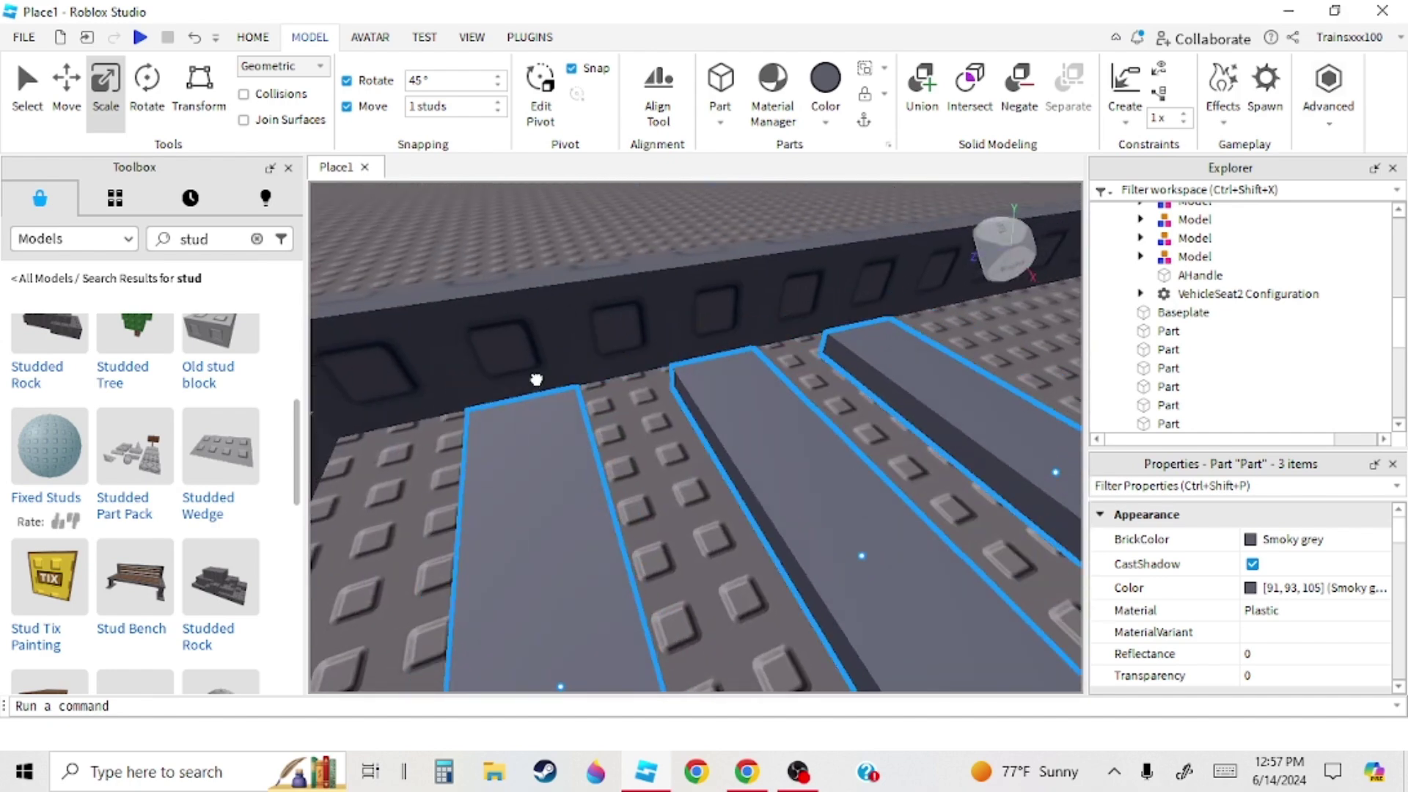
scroll(638, 412, "down", 4)
scroll(639, 412, "up", 3)
scroll(640, 412, "down", 2)
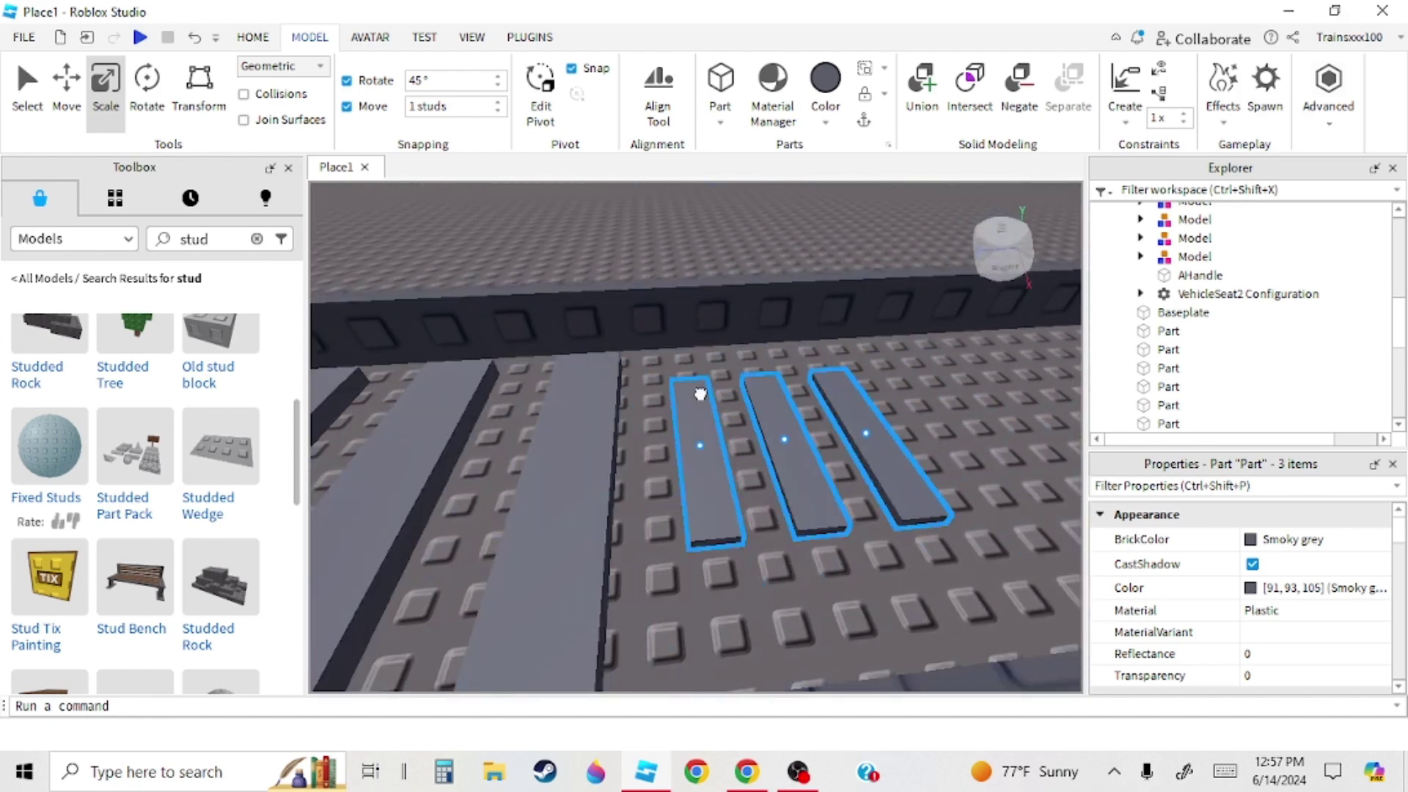
scroll(704, 352, "down", 3)
scroll(682, 357, "up", 4)
scroll(682, 354, "down", 4)
left_click(695, 348)
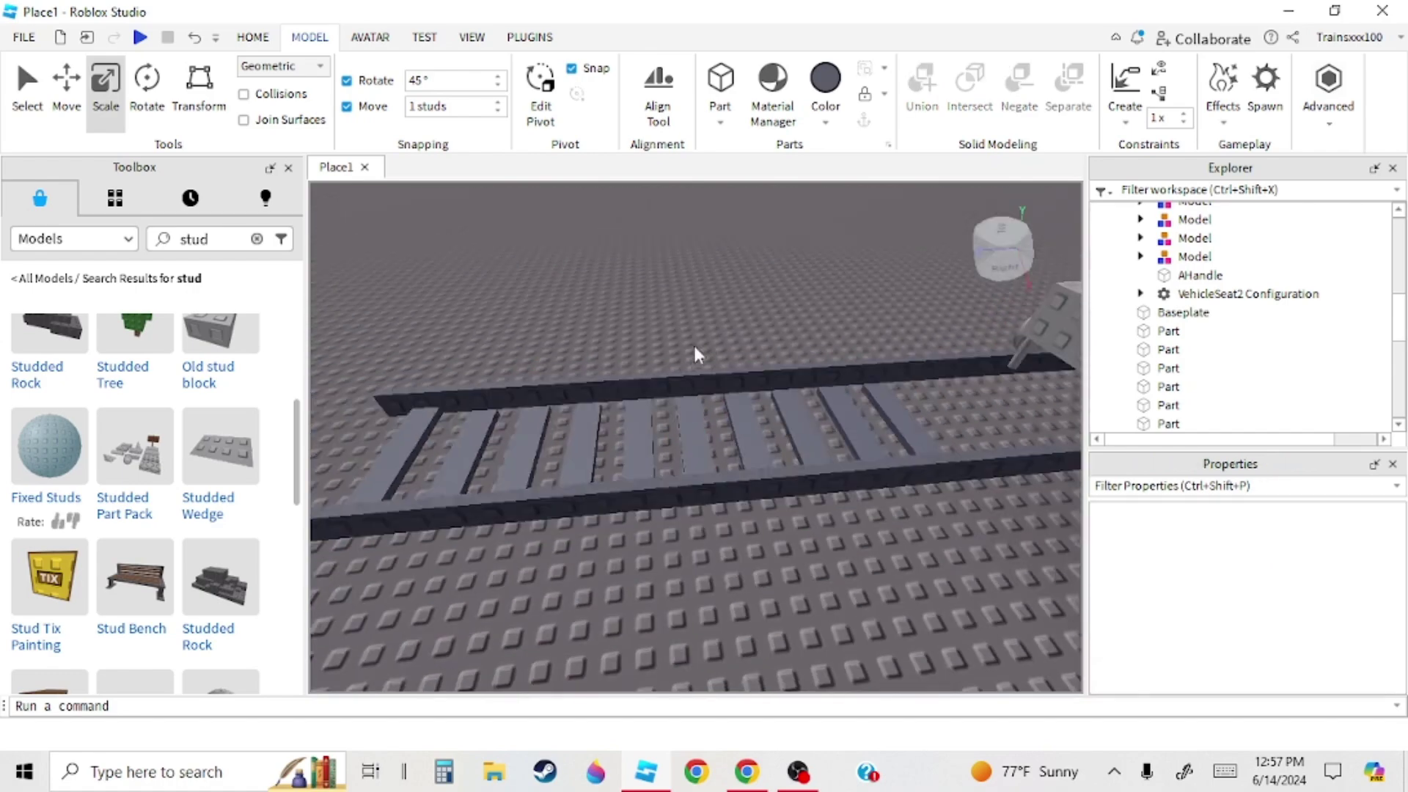
- Duplicate nine ties, place the copies along the far part of the rails, and set the move snapping to 0.1 studs
right_click_drag(695, 348, 755, 278)
scroll(755, 278, "down", 3)
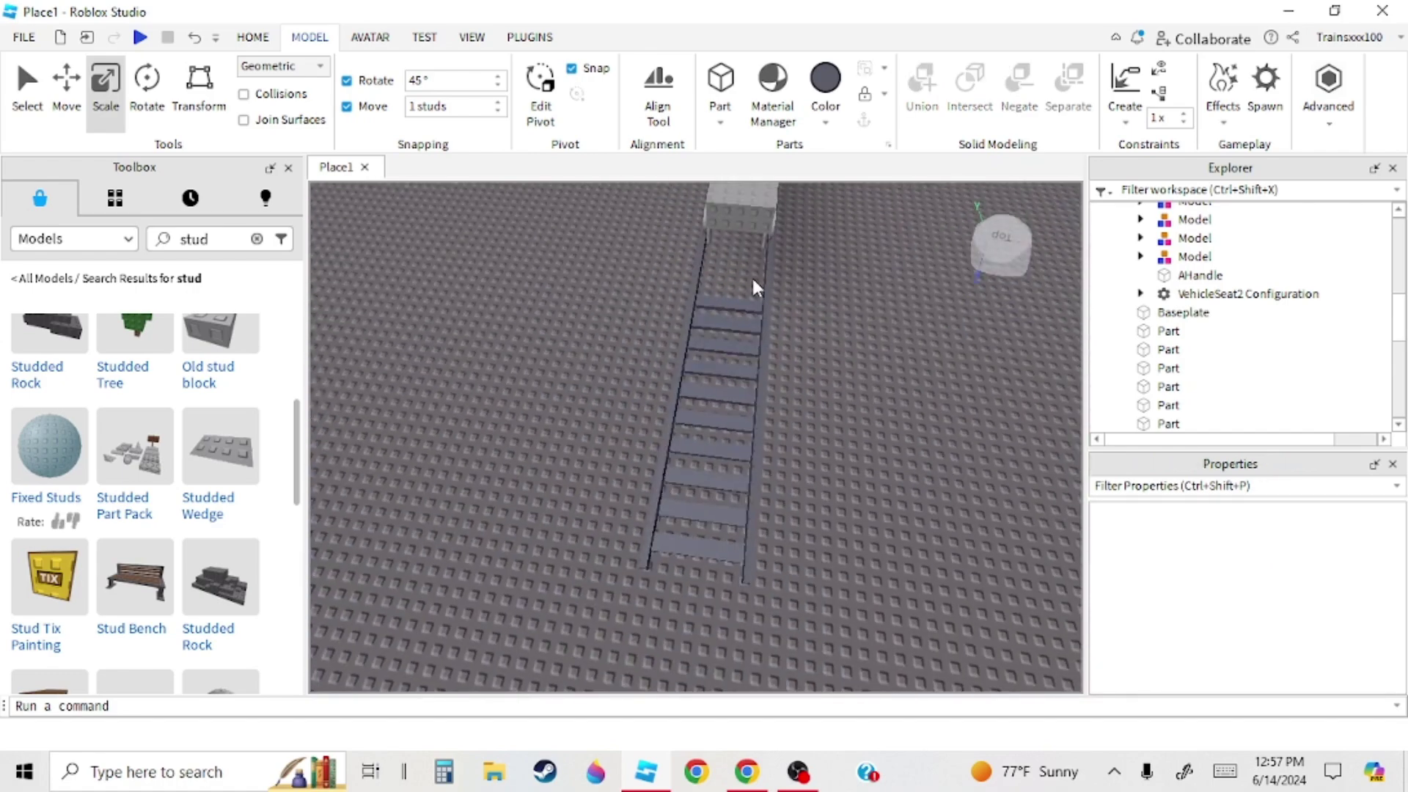
left_click_drag(756, 278, 687, 522)
key("ctrl+d")
scroll(671, 506, "up", 4)
right_click_drag(632, 403, 646, 402)
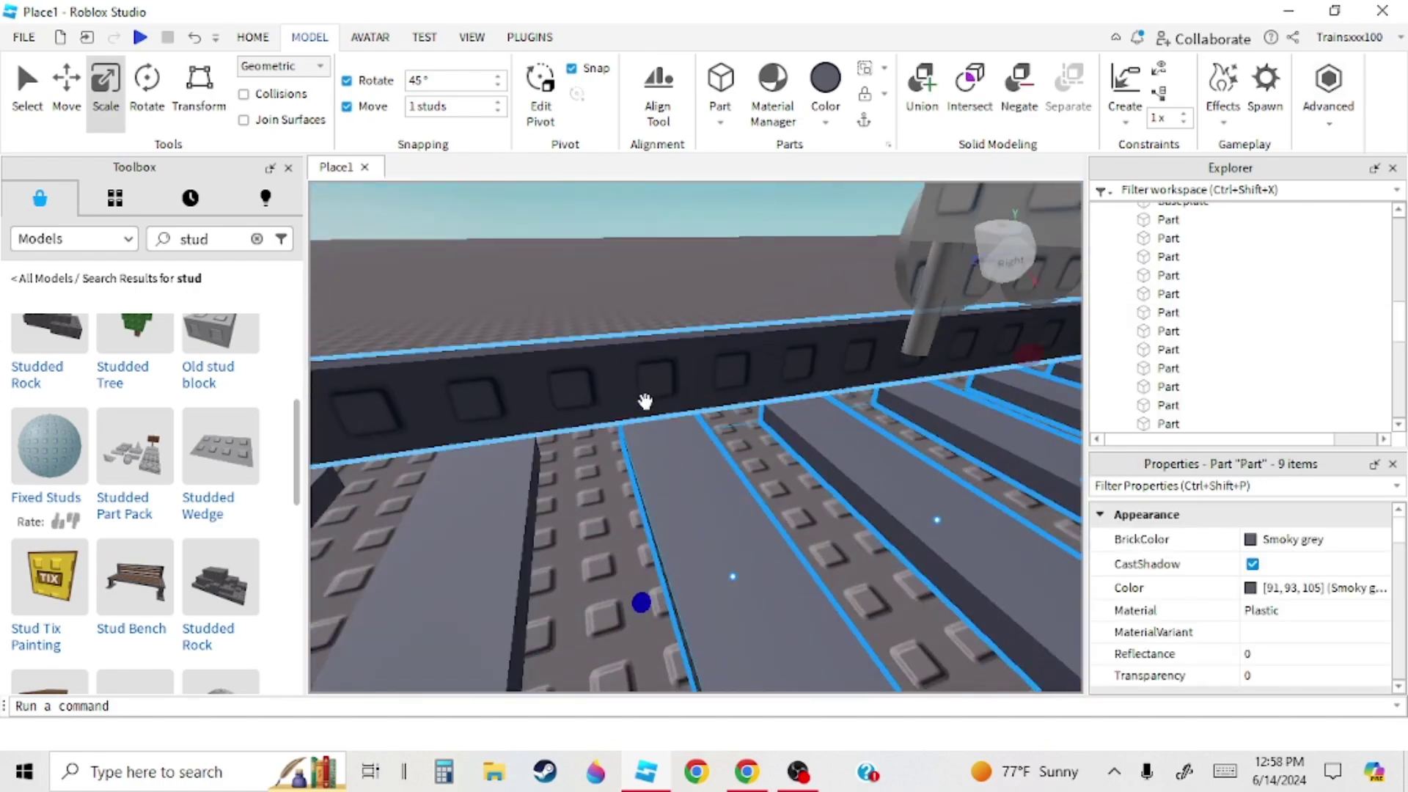
scroll(645, 402, "down", 5)
scroll(740, 462, "up", 5)
right_click_drag(603, 347, 605, 345)
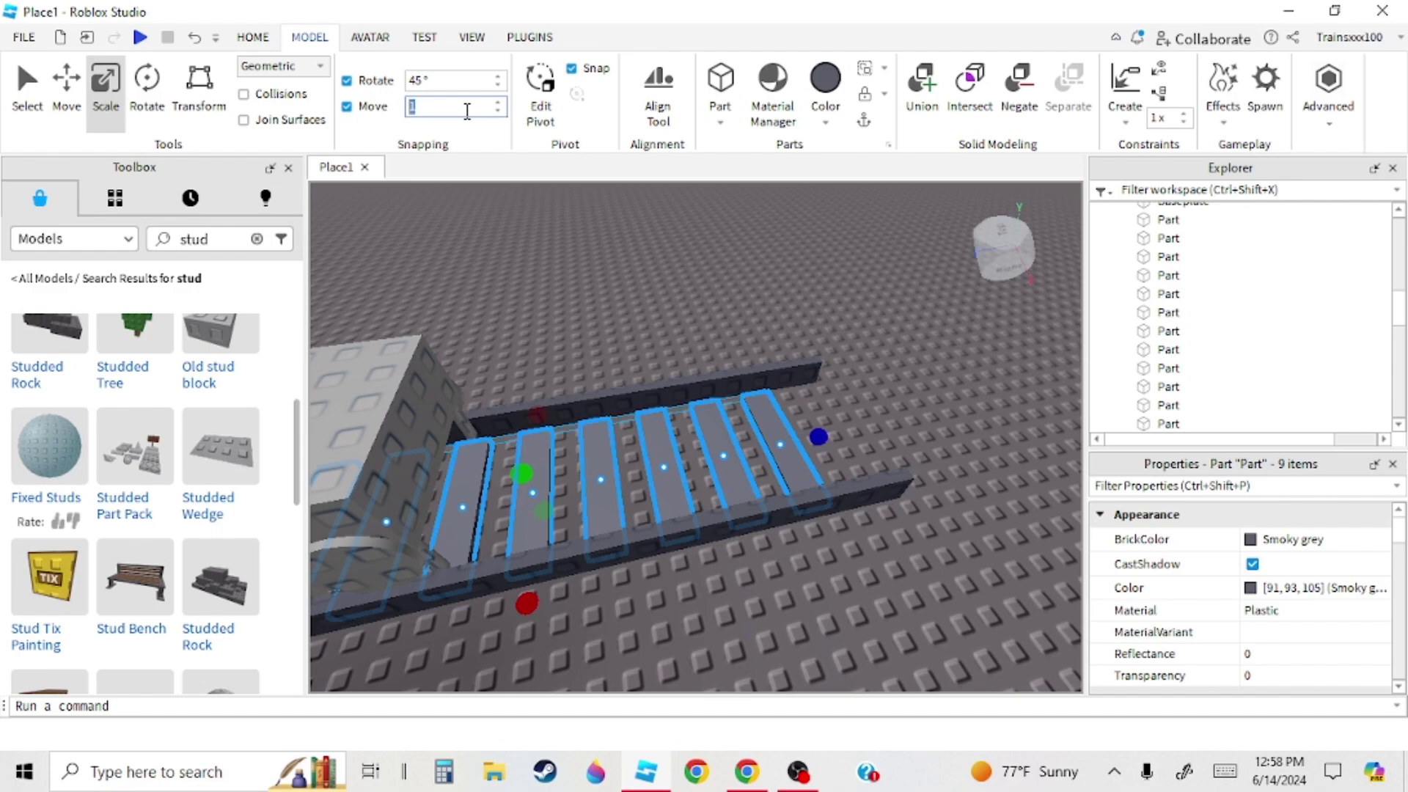
key("ctrl+2")
scroll(430, 273, "up", 4)
scroll(429, 273, "down", 5)
right_click_drag(429, 273, 636, 288)
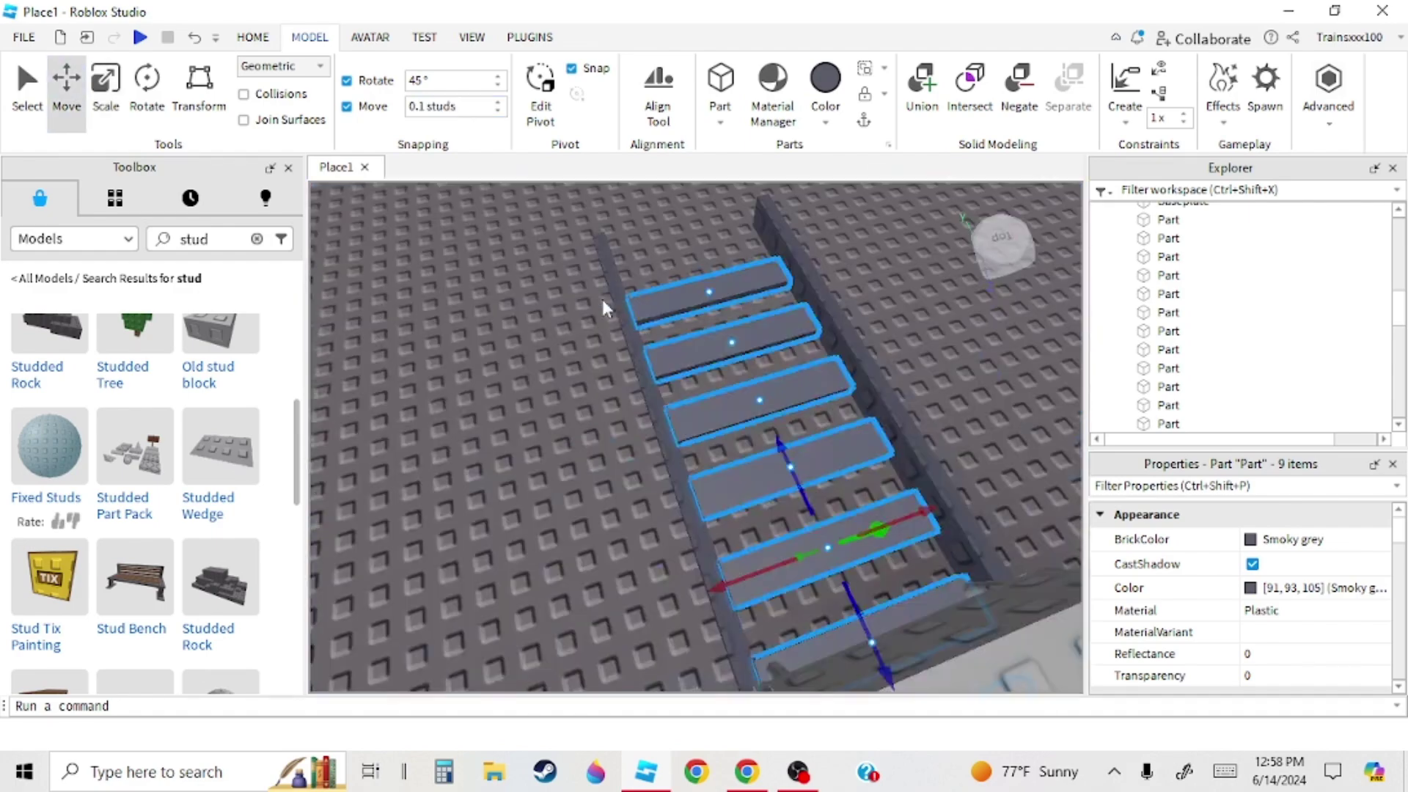
- Apply the Studs material variant and Reddish brown color to the nine copied ties
left_click(773, 94)
scroll(610, 663, "down", 3)
left_click(609, 665)
left_click(773, 94)
left_click(825, 121)
left_click(888, 405)
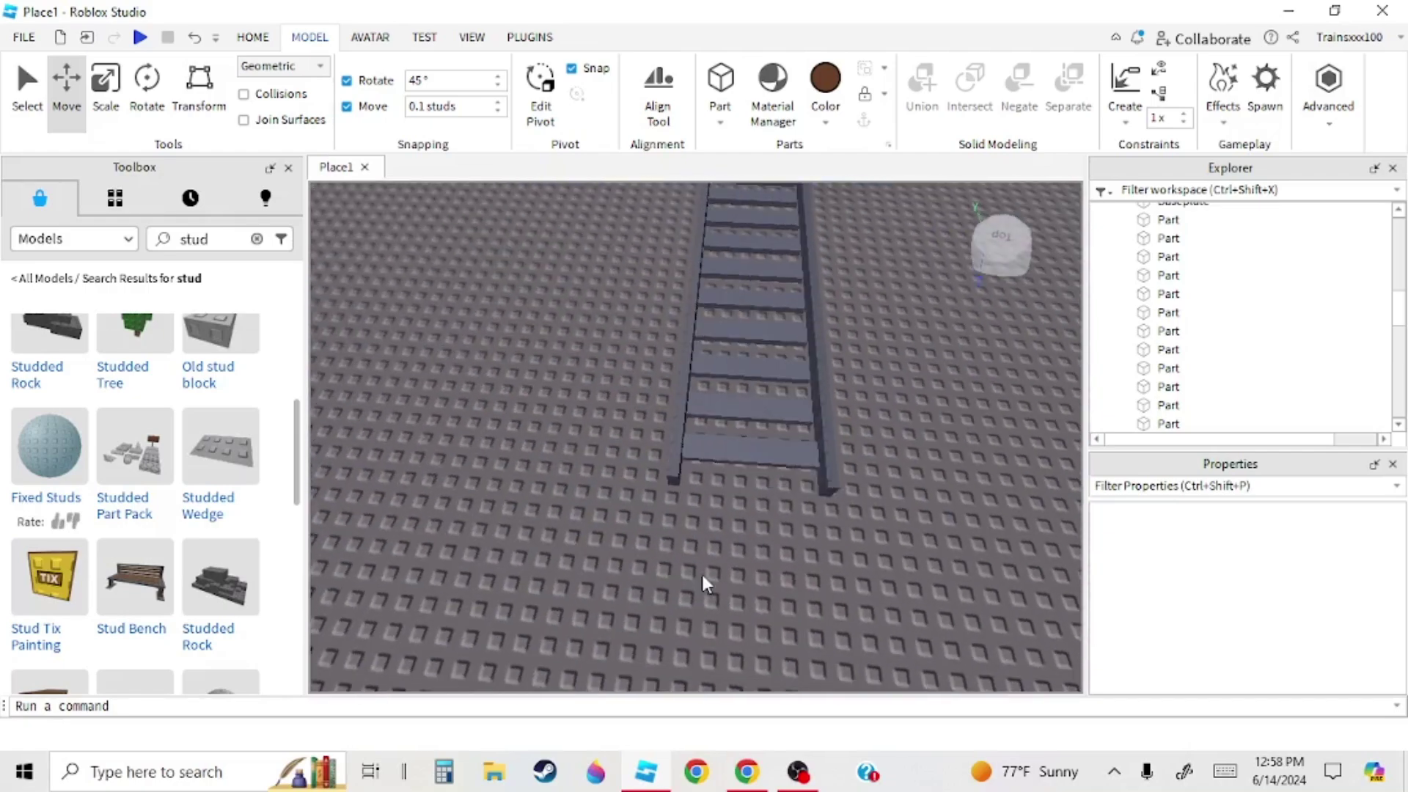
- Select the grey ties at the near end of the track and give them the Studs variant and Reddish brown color
scroll(704, 585, "down", 3)
left_click(737, 481)
right_click_drag(737, 481, 732, 371)
left_click_drag(732, 370, 732, 381)
left_click(646, 576)
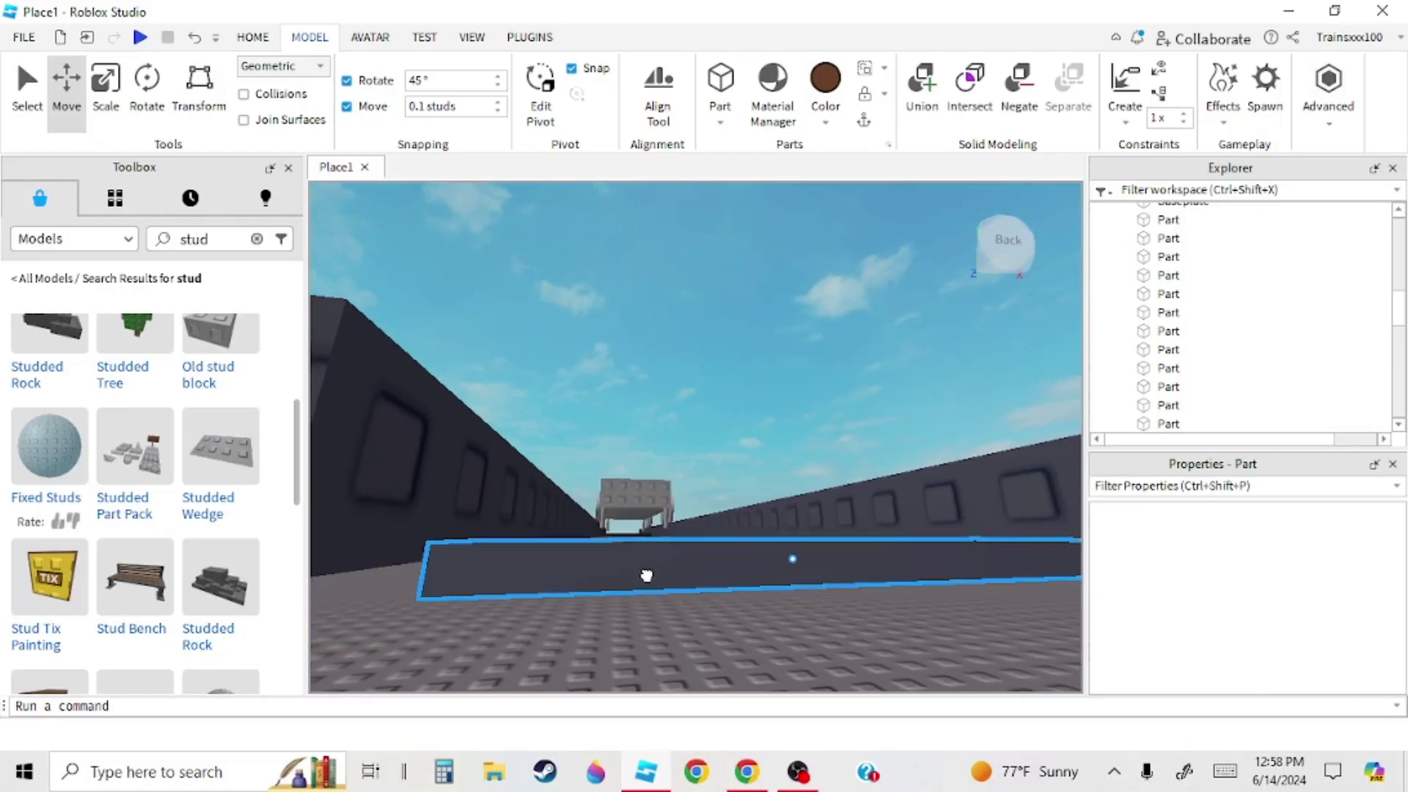
left_click(846, 386)
right_click_drag(845, 387, 845, 469)
scroll(676, 531, "down", 5)
left_click_drag(671, 544, 686, 296)
left_click_drag(682, 499, 728, 279)
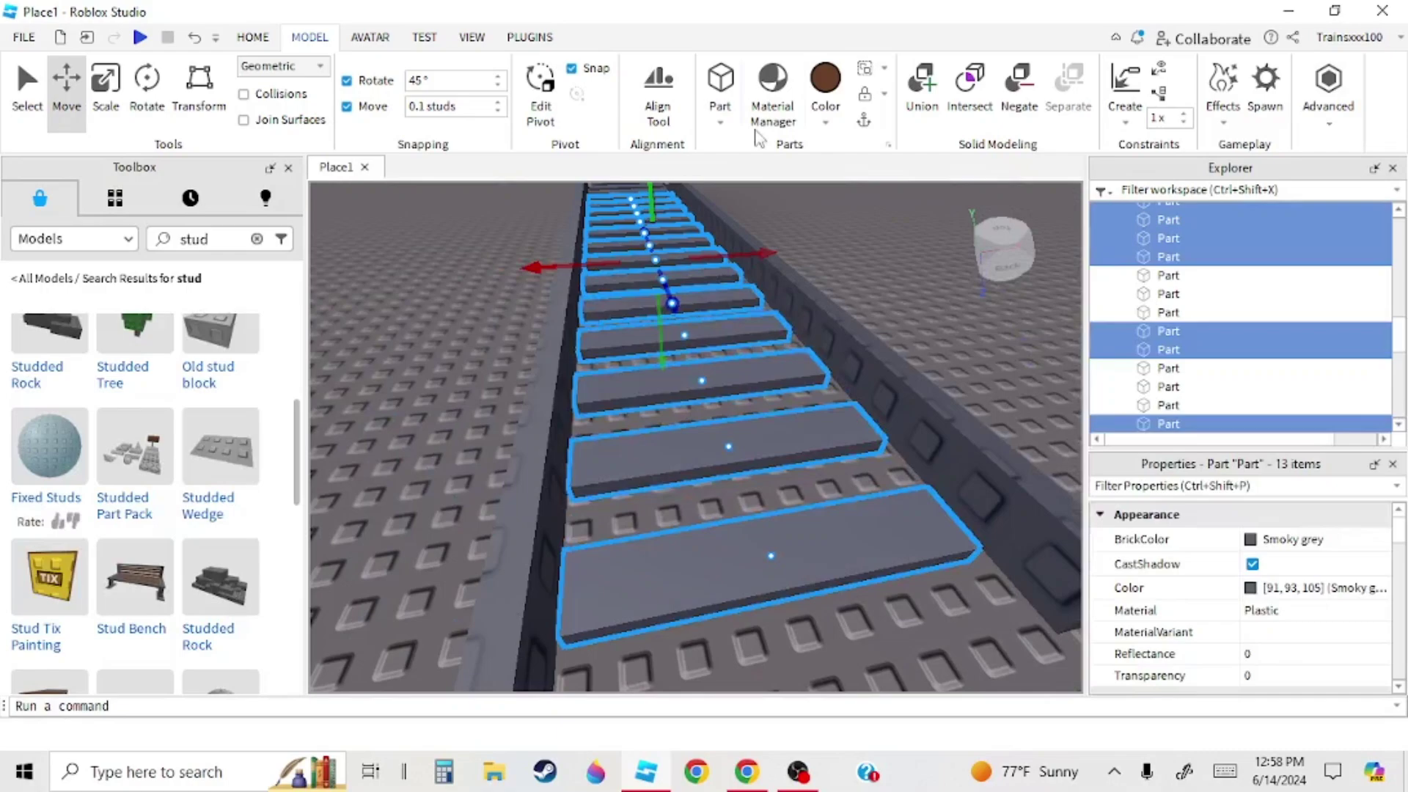
left_click(772, 91)
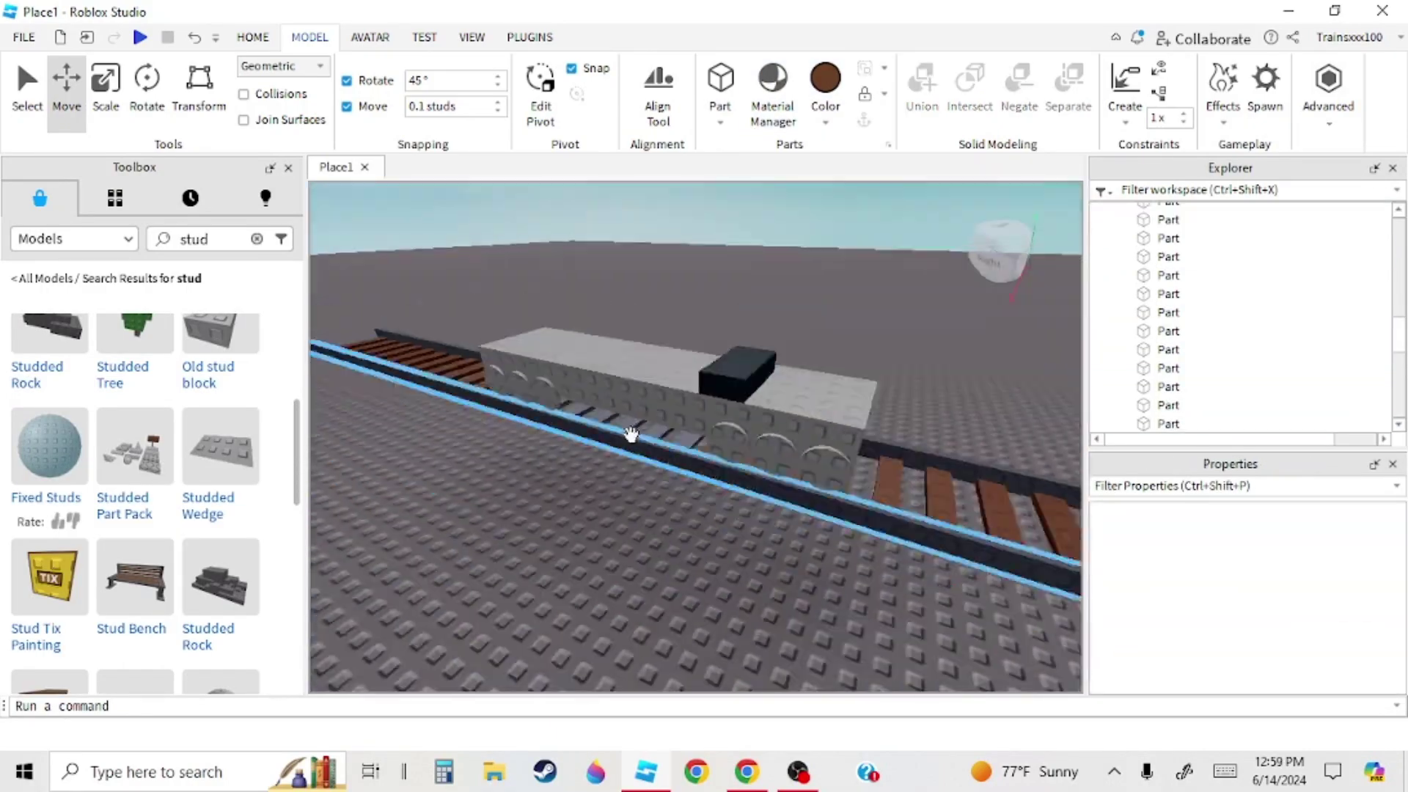
- Lengthen the tie at the near end so it sticks out past both rails, using 1 stud snapping
left_click(673, 371)
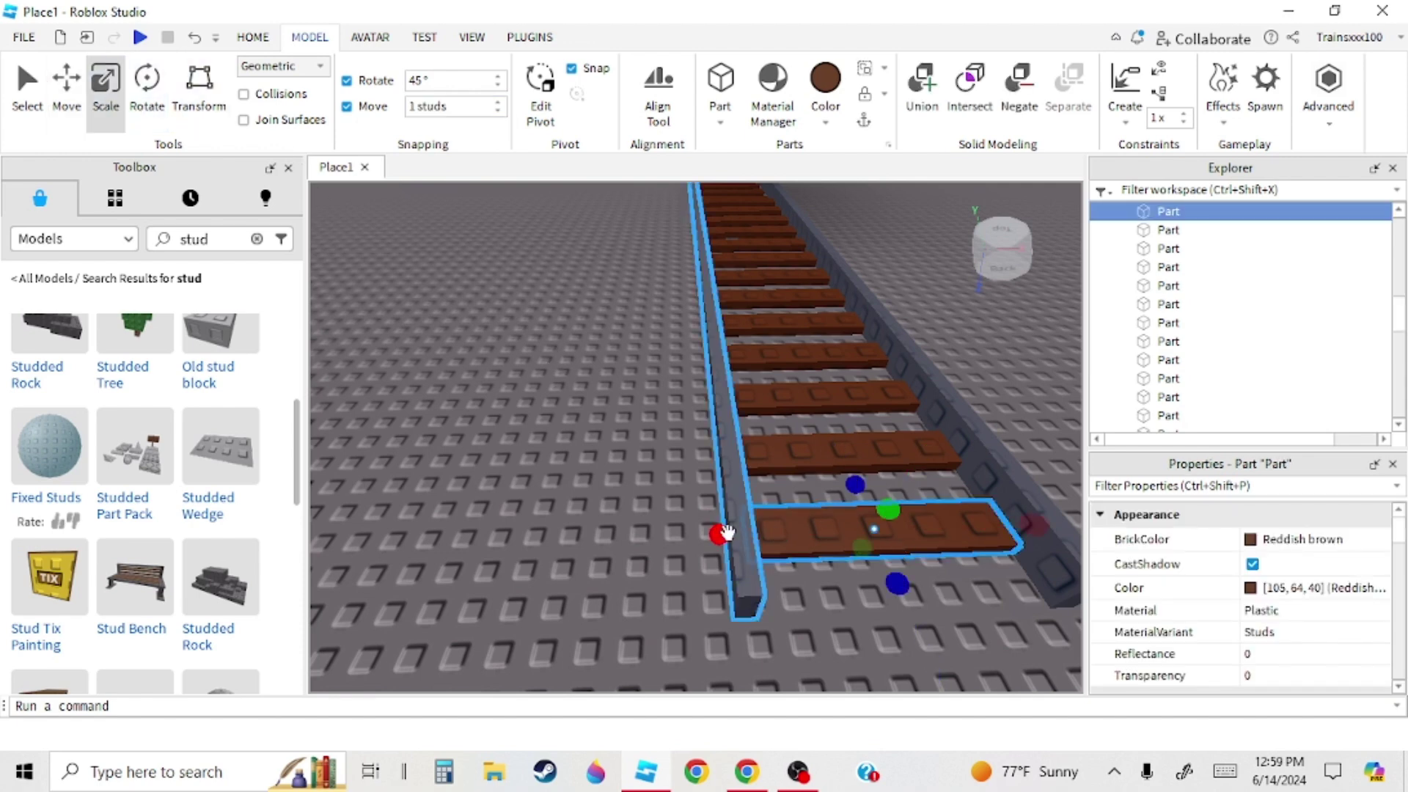
right_click_drag(713, 553, 750, 489)
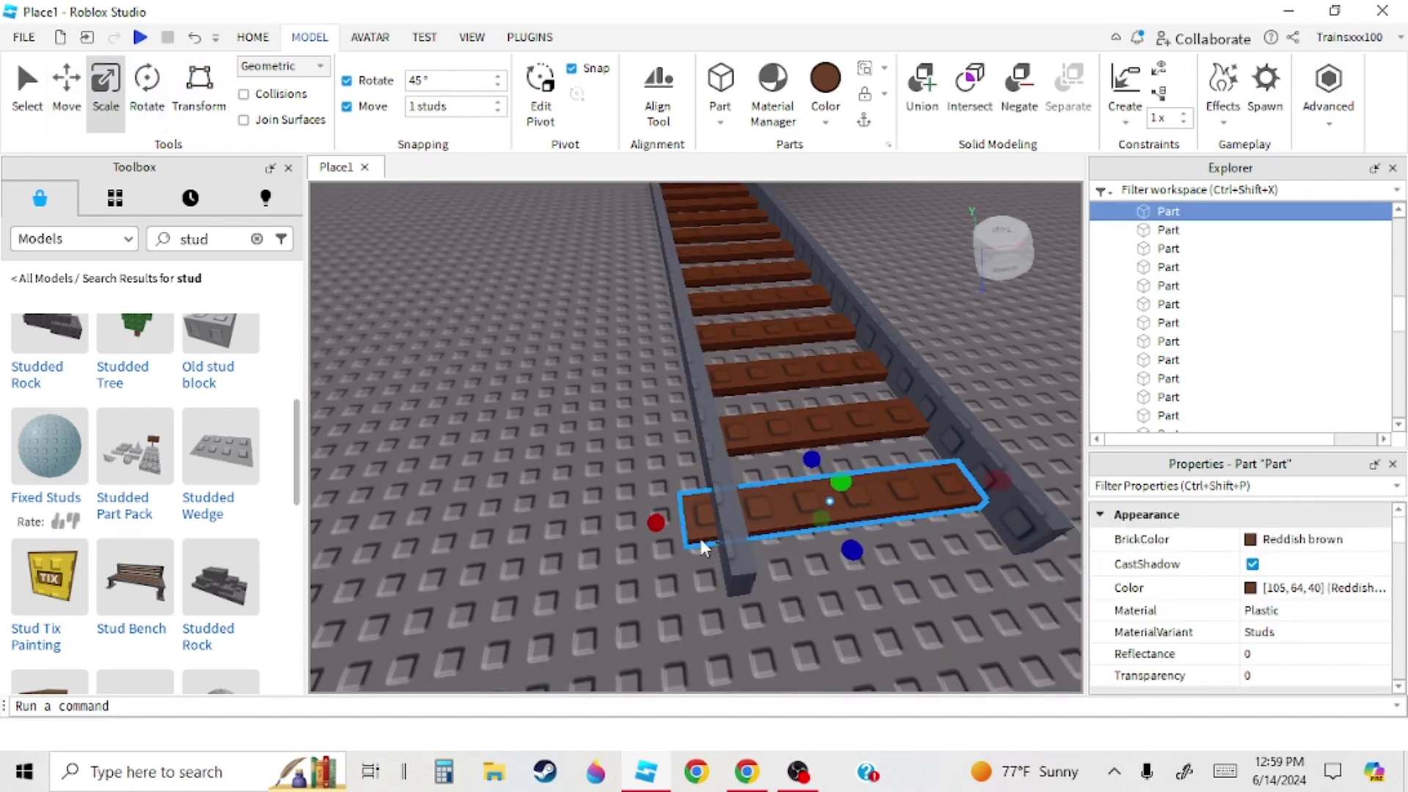
right_click_drag(701, 547, 722, 543)
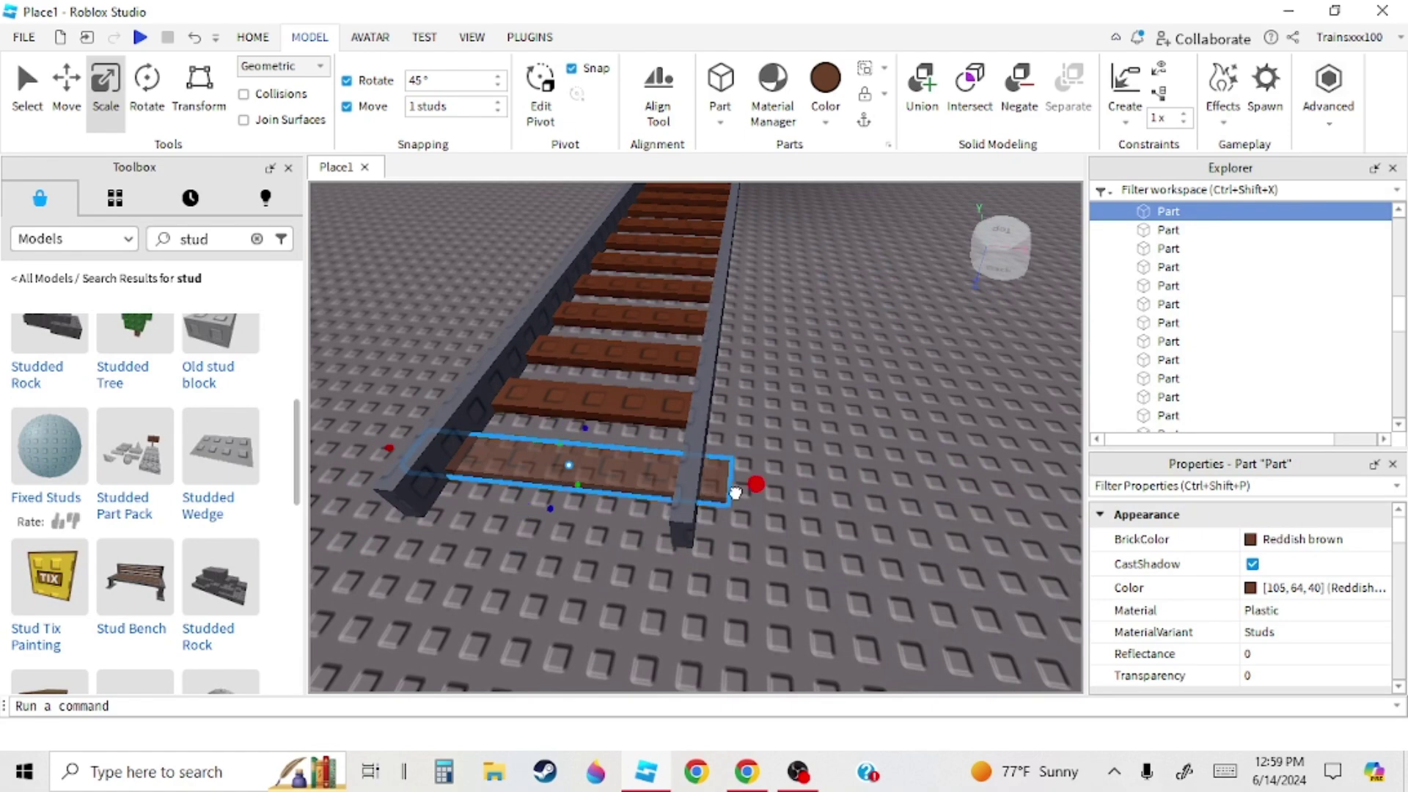
right_click_drag(735, 493, 749, 503)
- Lengthen the second to fourth ties past both rails to match the end tie
left_click(583, 465)
right_click_drag(583, 465, 660, 478)
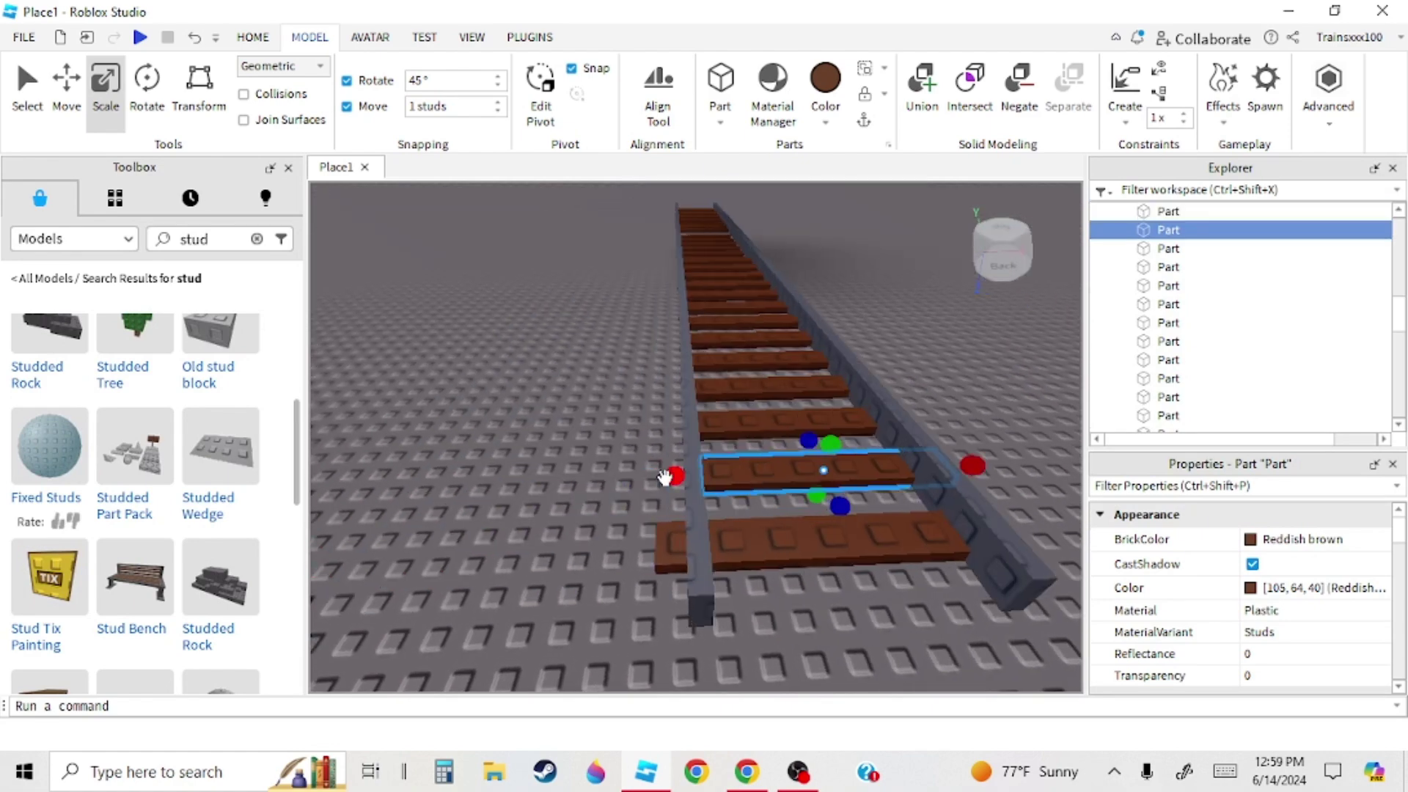
left_click(734, 390)
right_click_drag(734, 391, 664, 385)
left_click(587, 419)
left_click_drag(649, 419, 666, 418)
right_click_drag(666, 418, 726, 411)
- Continue from the fifth tie, lengthening each following tie past both rails by one snap step per side
left_click(736, 386)
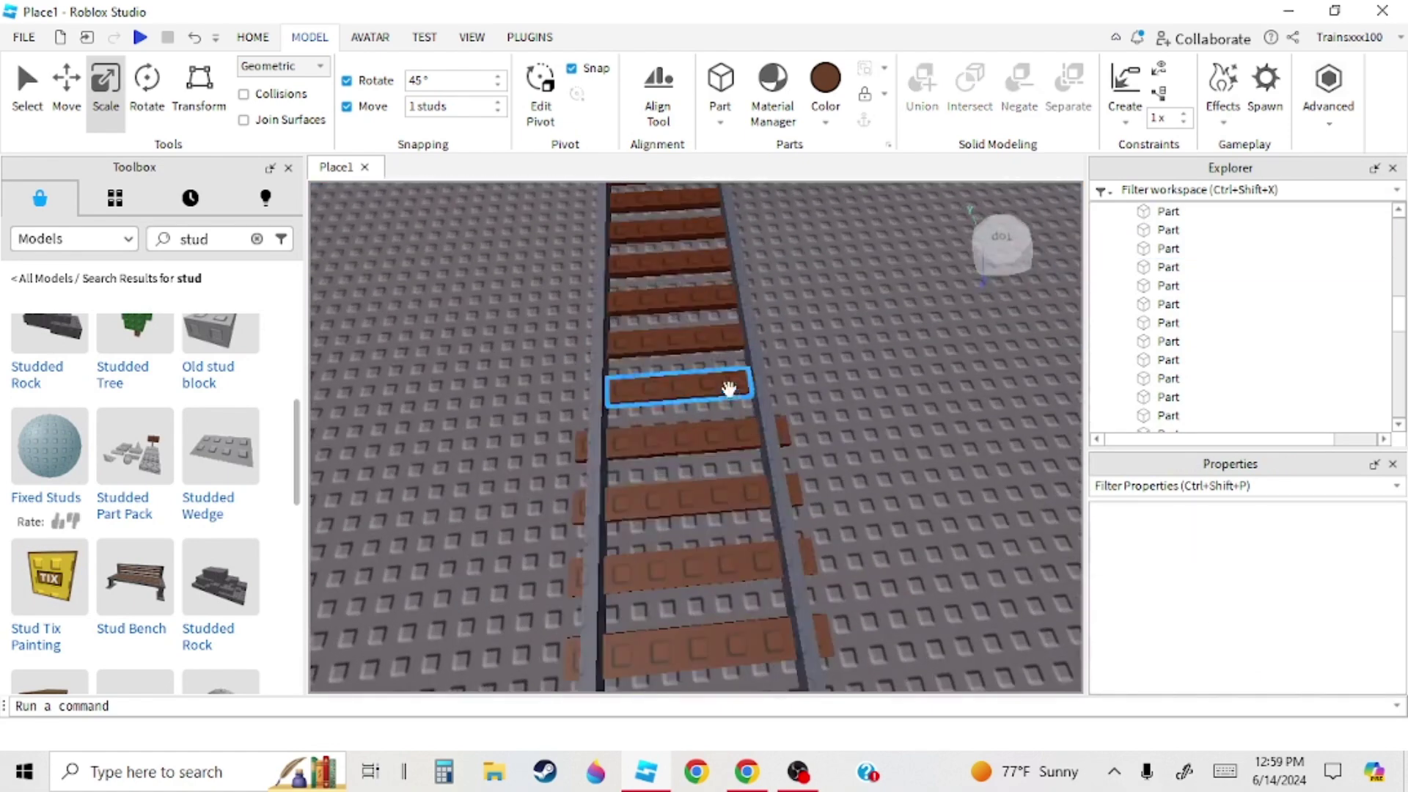
left_click_drag(776, 380, 802, 378)
left_click_drag(580, 393, 553, 396)
left_click(623, 357)
left_click_drag(585, 348, 561, 352)
left_click_drag(767, 333, 790, 331)
right_click_drag(791, 331, 755, 469)
left_click(747, 531)
left_click_drag(732, 589, 724, 617)
left_click_drag(774, 415, 781, 396)
left_click(703, 492)
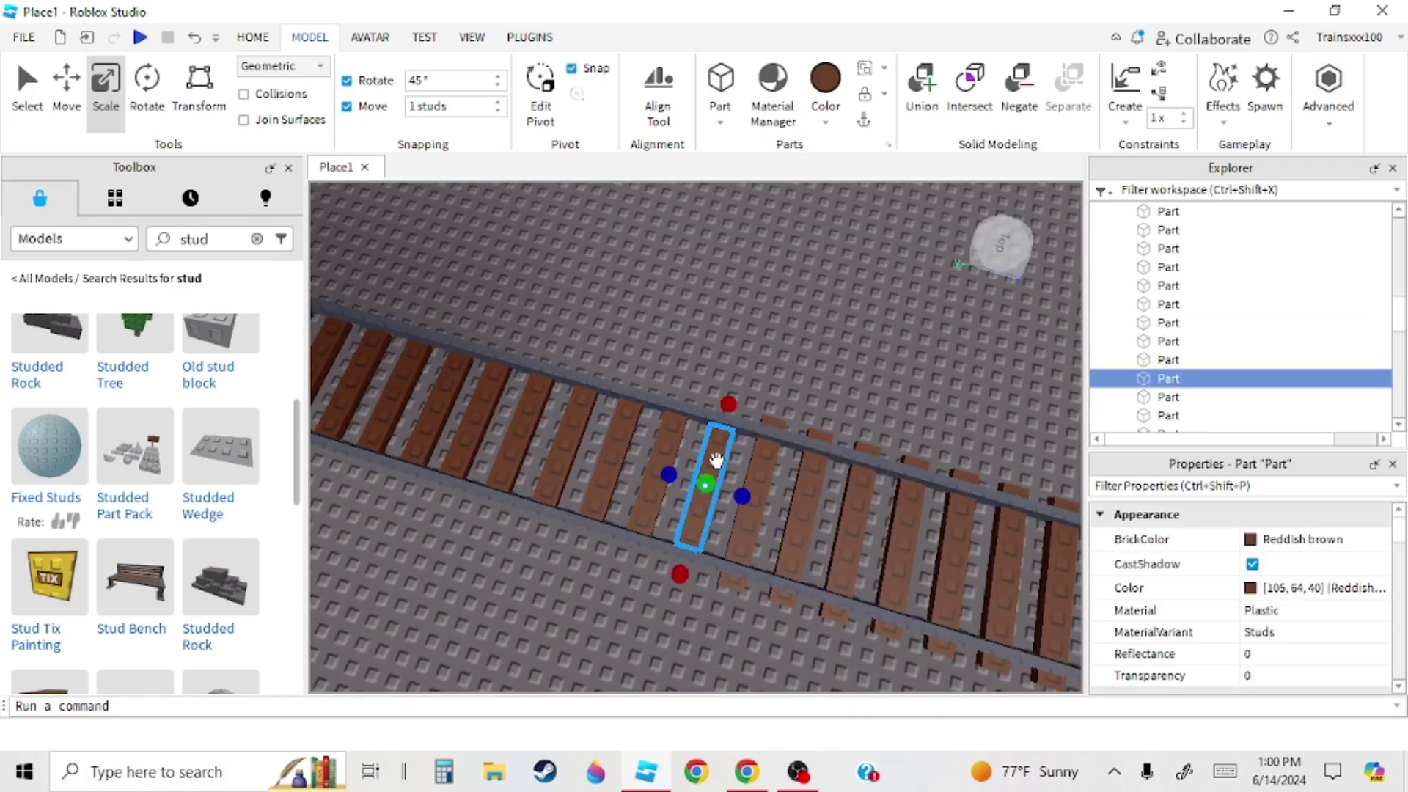
left_click_drag(632, 561, 625, 586)
left_click_drag(683, 388, 729, 388)
left_click(722, 469)
left_click(735, 488)
left_click_drag(726, 550, 723, 575)
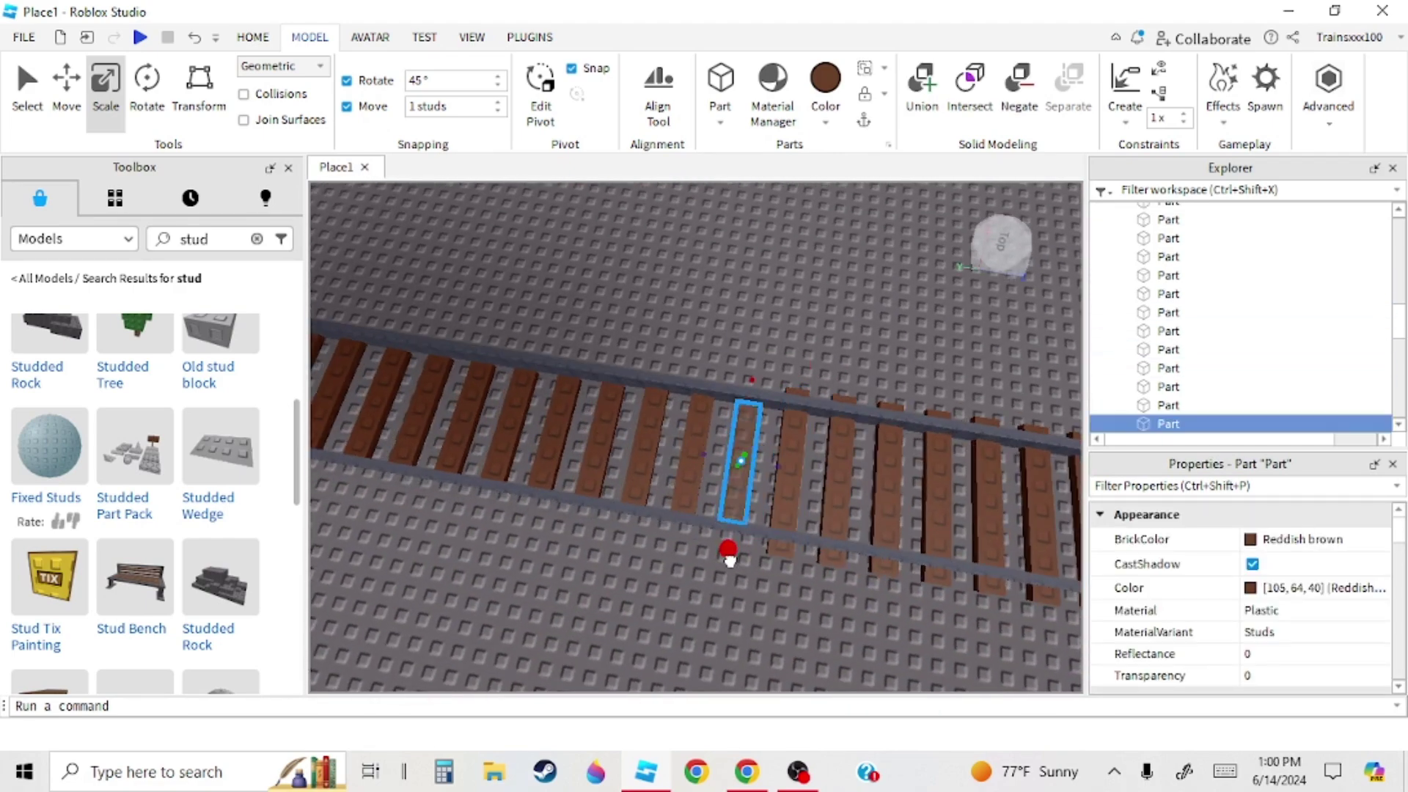
- Lengthen the next three ties near the middle of the track past both rails
right_click_drag(751, 371, 767, 470)
left_click(770, 500)
left_click_drag(747, 369, 749, 348)
key("a")
left_click(789, 470)
left_click_drag(776, 524, 736, 550)
left_click_drag(758, 355, 762, 336)
key("a")
left_click(770, 433)
left_click_drag(761, 511, 757, 533)
left_click_drag(780, 352, 781, 334)
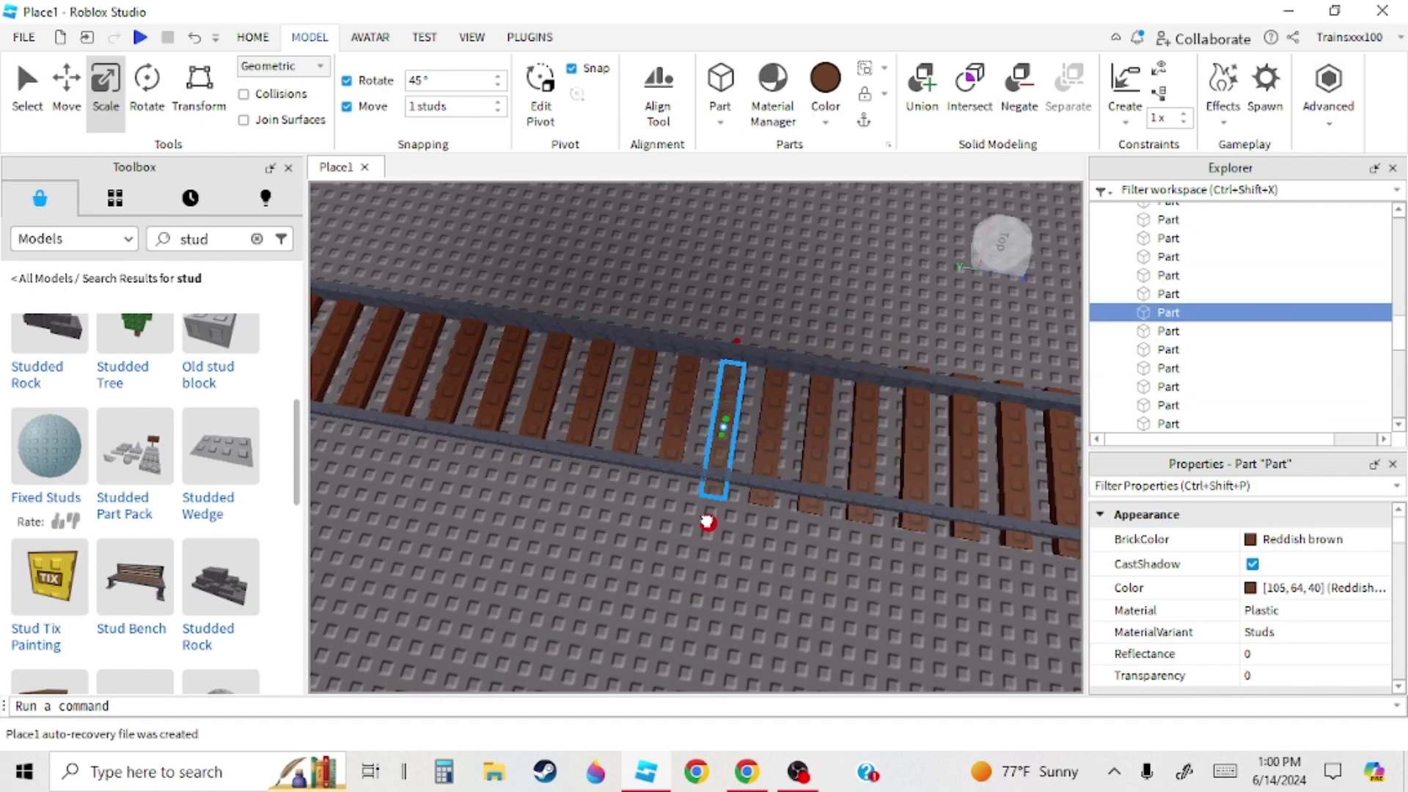
- Lengthen the following run of ties beyond the middle of the track past both rails
right_click_drag(736, 409, 738, 408)
left_click(738, 408)
left_click_drag(738, 523, 736, 550)
left_click_drag(739, 361, 742, 345)
left_click(694, 425)
left_click_drag(687, 522, 685, 544)
left_click(648, 432)
left_click_drag(700, 361, 650, 342)
left_click(763, 491)
left_click_drag(743, 572, 738, 597)
left_click_drag(781, 400, 786, 380)
left_click(715, 477)
left_click_drag(697, 560, 693, 586)
left_click_drag(734, 389, 738, 368)
left_click(669, 460)
left_click_drag(643, 543, 640, 568)
left_click_drag(689, 379, 692, 360)
key("a")
- Lengthen the remaining ties up to the far end of the track past both rails
left_click(703, 464)
left_click(668, 441)
left_click_drag(650, 520, 646, 543)
left_click_drag(687, 362, 689, 341)
key("a")
left_click(738, 445)
left_click_drag(723, 521, 718, 537)
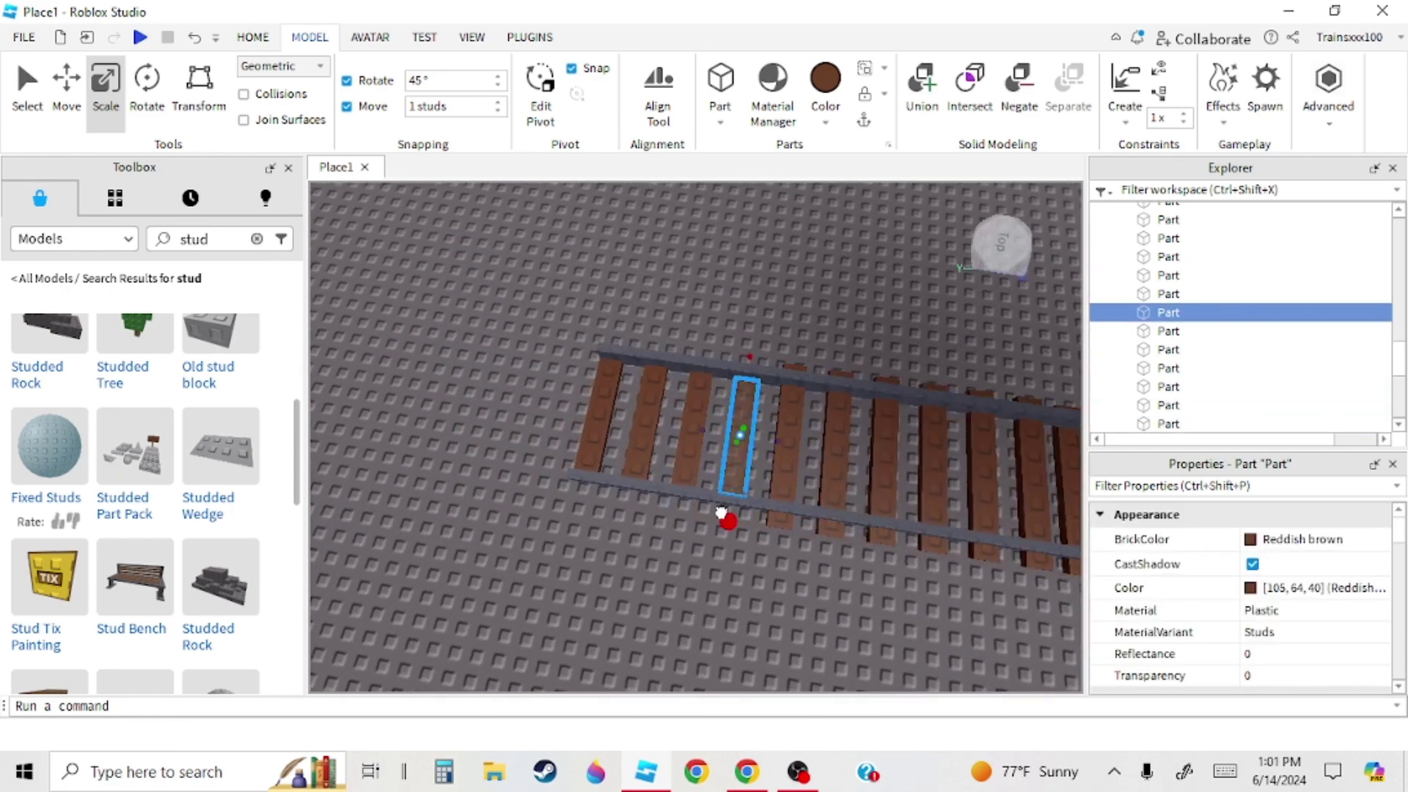
left_click_drag(749, 359, 752, 342)
left_click(693, 436)
left_click(649, 418)
left_click_drag(632, 505, 628, 528)
left_click_drag(661, 343, 666, 324)
left_click(603, 411)
left_click_drag(584, 493, 580, 518)
left_click_drag(619, 336, 622, 318)
- Select four neighboring parts of the track and set the move snapping to 0.1 studs for moving them
left_click(678, 312)
right_click_drag(679, 312, 657, 318)
left_click(751, 389)
left_click(757, 346, "ctrl")
left_click(764, 308, "ctrl")
left_click(779, 252, "ctrl")
right_click_drag(781, 252, 780, 244)
left_click(444, 107)
type("0")
key("Return")
key("ctrl+2")
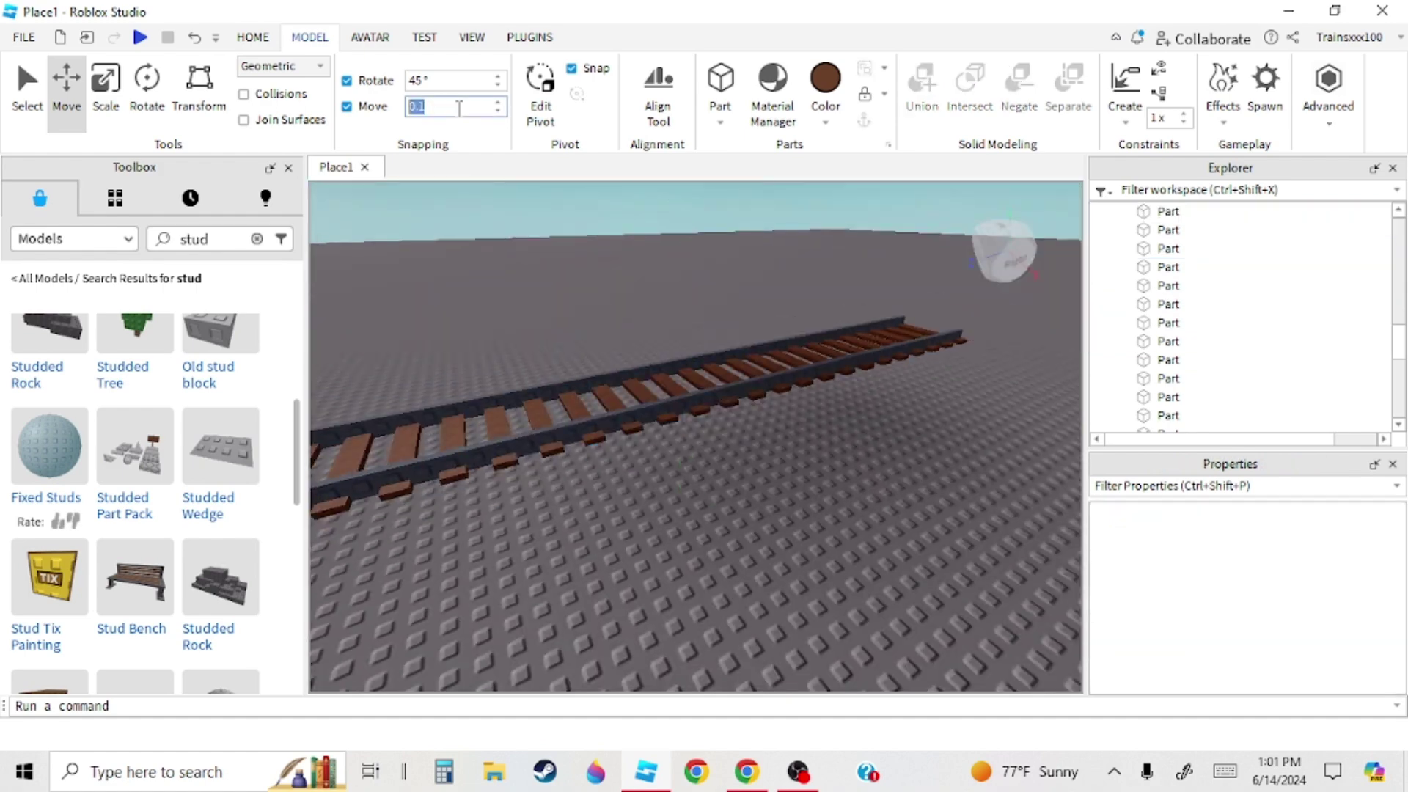
- Group all the rails and ties into a single model and name it Track
left_click(826, 121)
left_click(555, 202)
left_click_drag(594, 308, 786, 726)
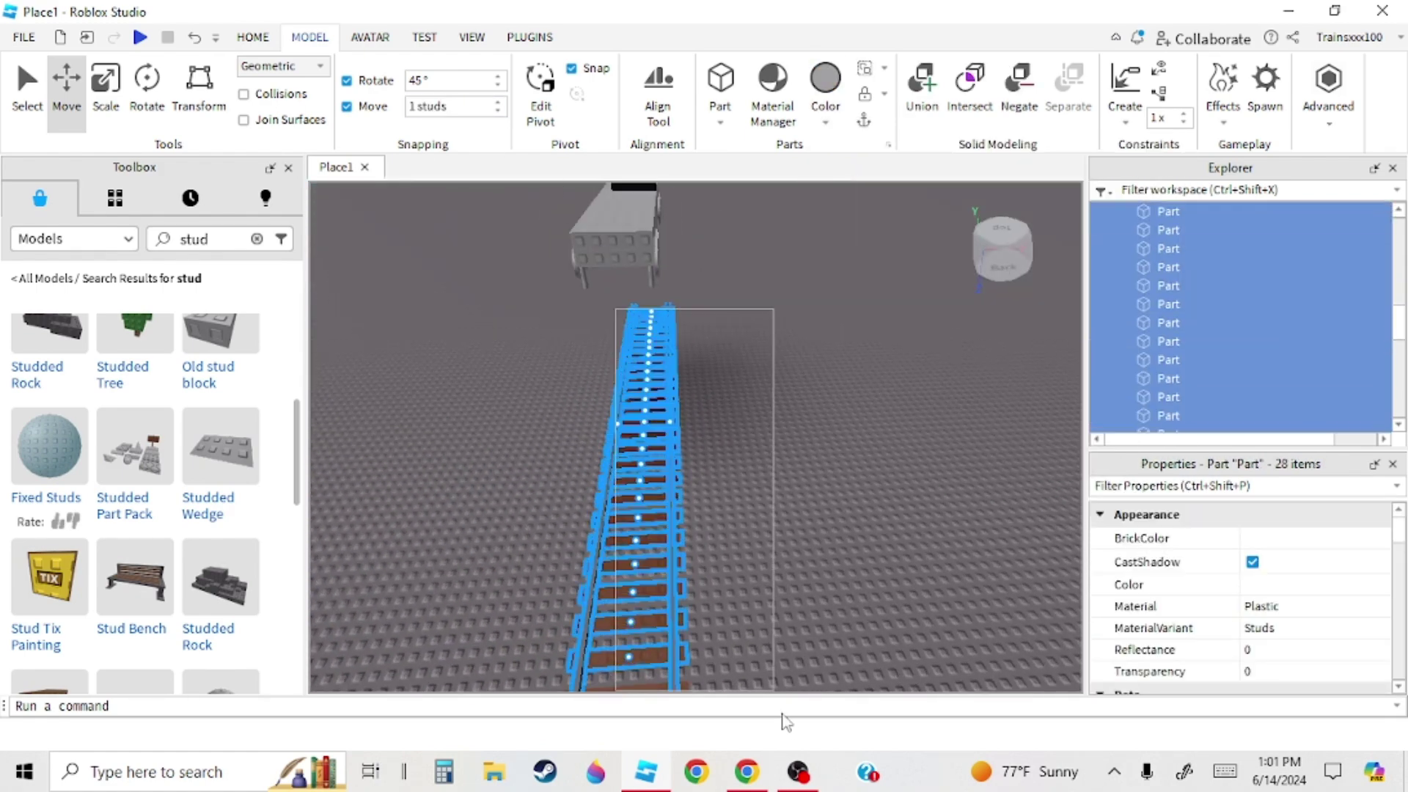
left_click(557, 399)
mouse_move(561, 366)
right_mouse_down()
mouse_move(557, 399)
mouse_move(554, 367)
right_mouse_up()
left_click_drag(547, 549, 766, 304)
key("ctrl+g")
double_click(1160, 212)
type("t")
left_click(710, 287)
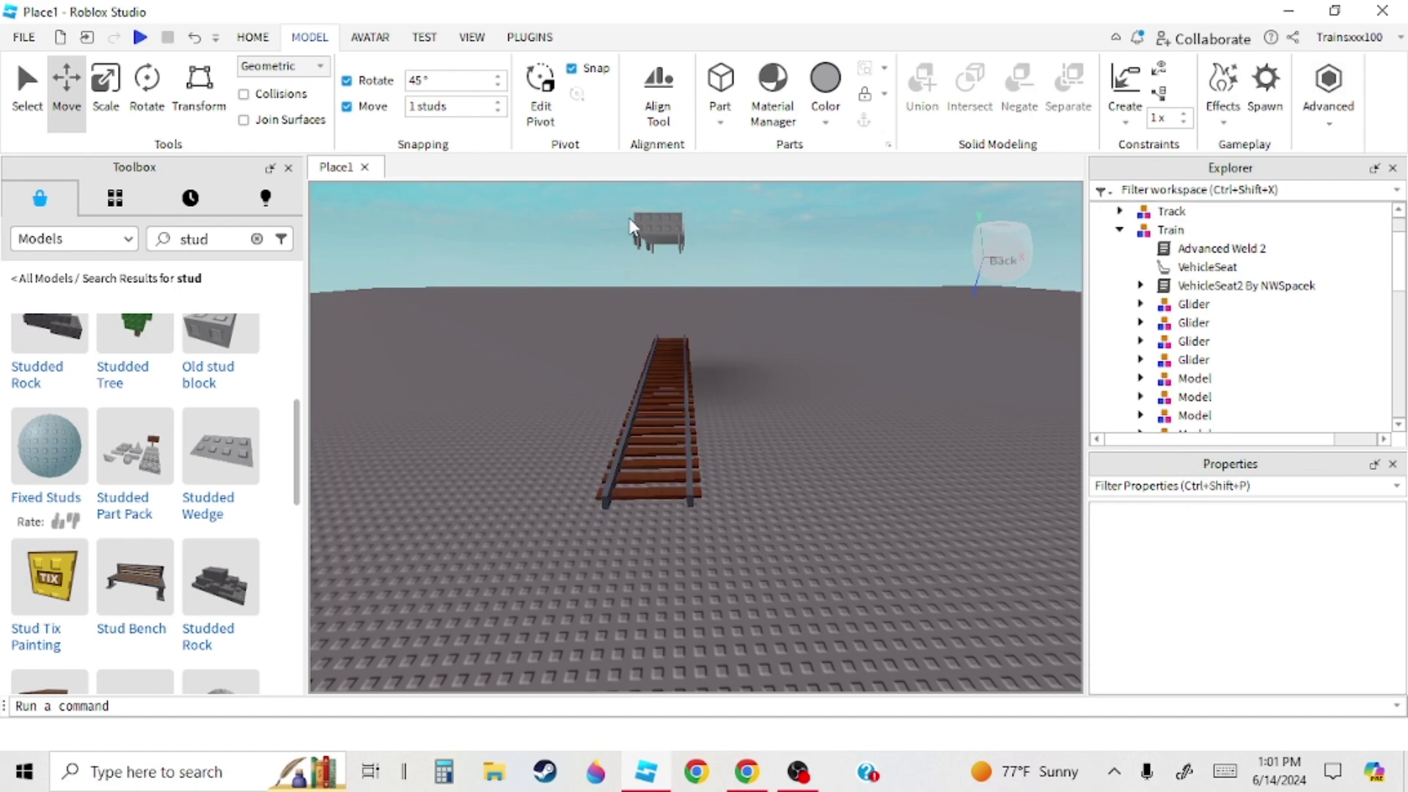
- Lower the Train model from above so its wheels sit between the rails of the track
left_click(652, 232)
scroll(657, 243, "up", 3)
left_click(663, 276)
scroll(666, 281, "up", 1)
right_click_drag(666, 281, 662, 286)
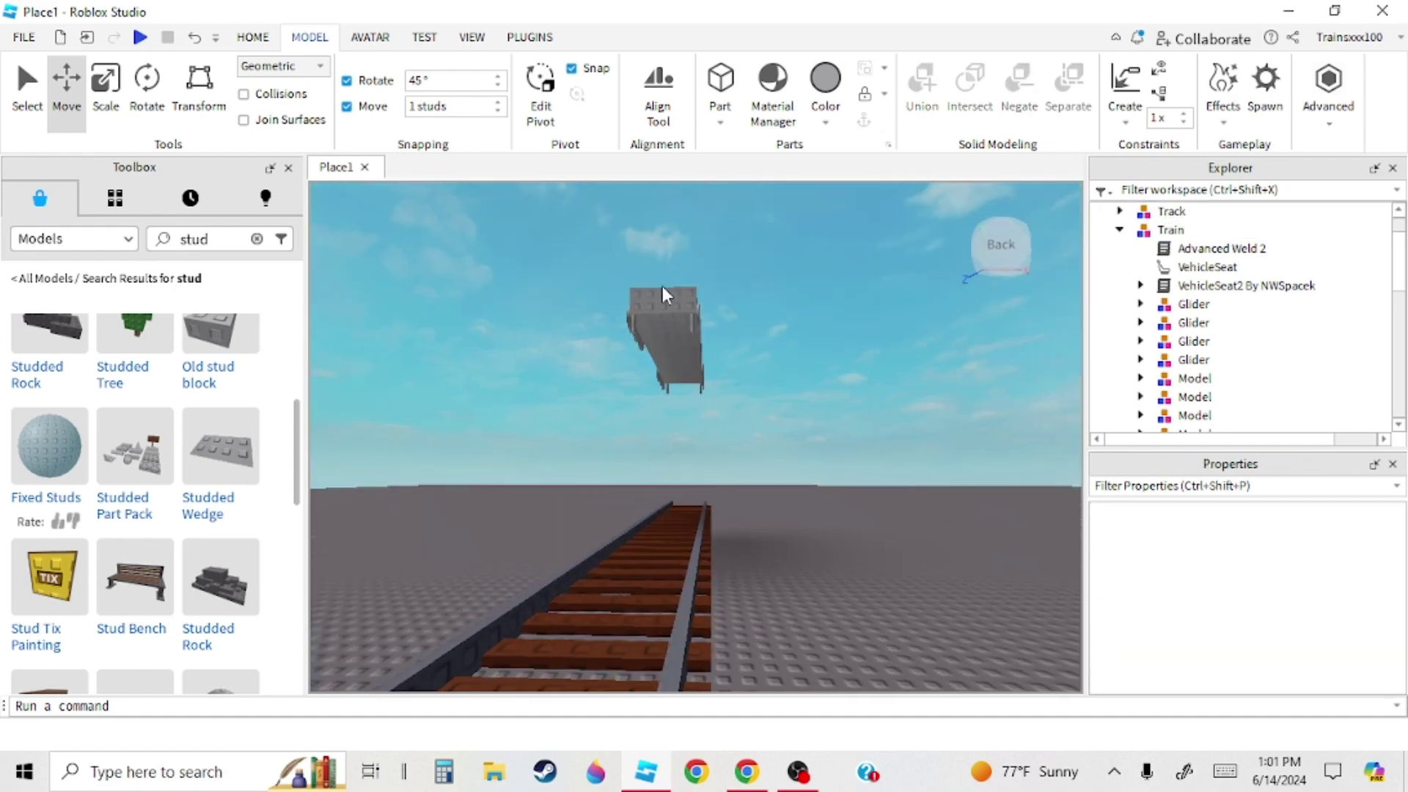
left_click(663, 287)
left_click_drag(702, 397, 715, 455)
right_click_drag(713, 452, 715, 455)
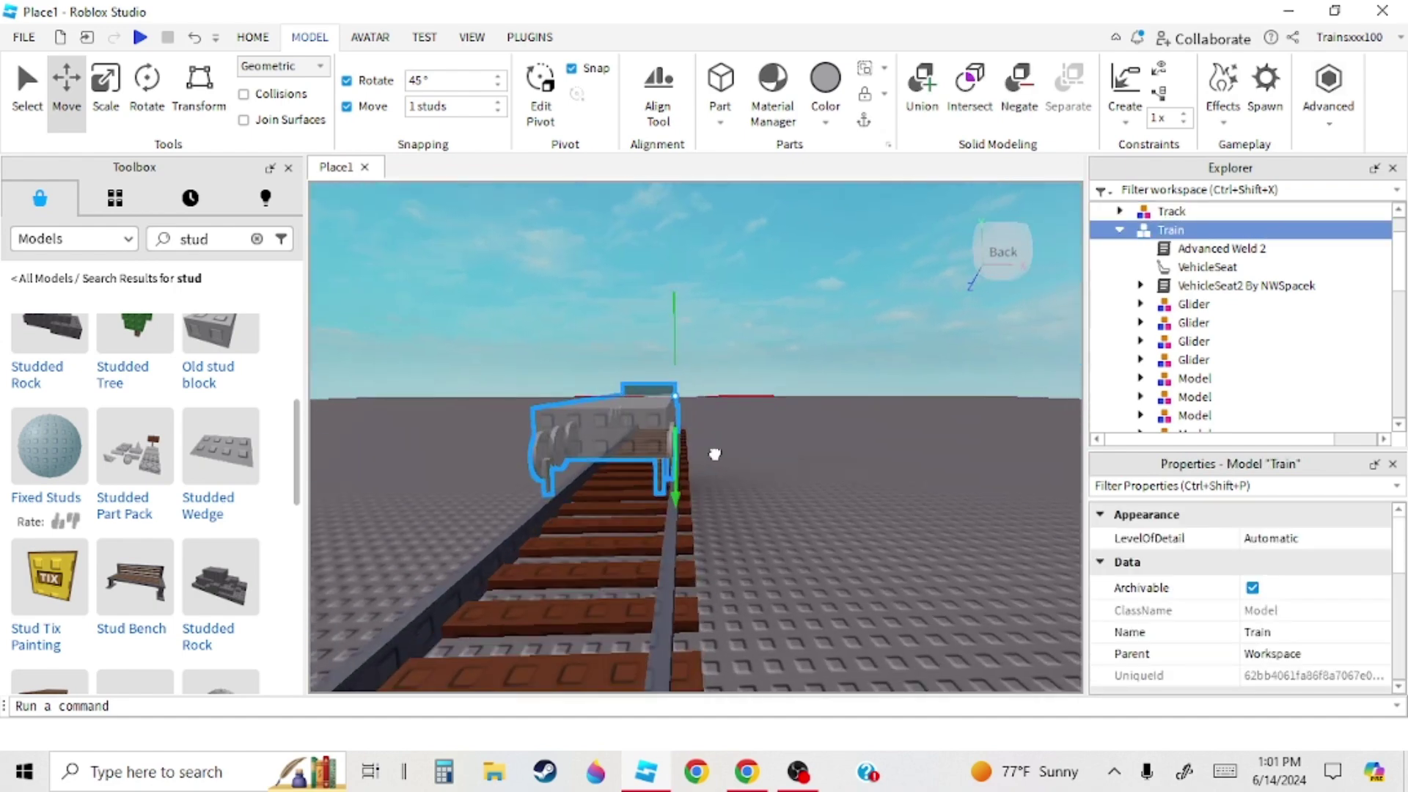
- Examine the lowered train and the track from the side, close up at the ties, and from the front
left_click(823, 474)
key("d")
right_click_drag(823, 474, 811, 481)
key("s")
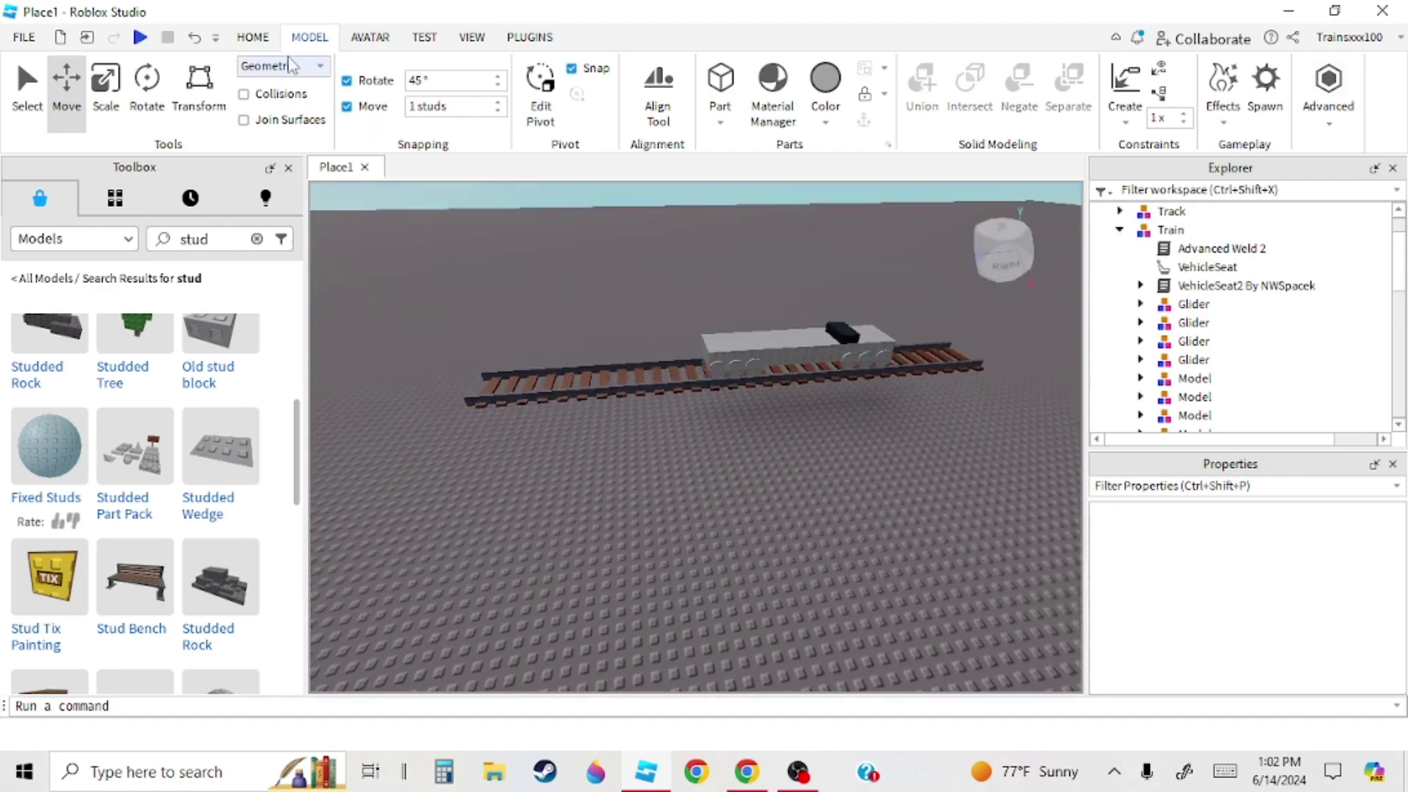
scroll(649, 332, "up", 10)
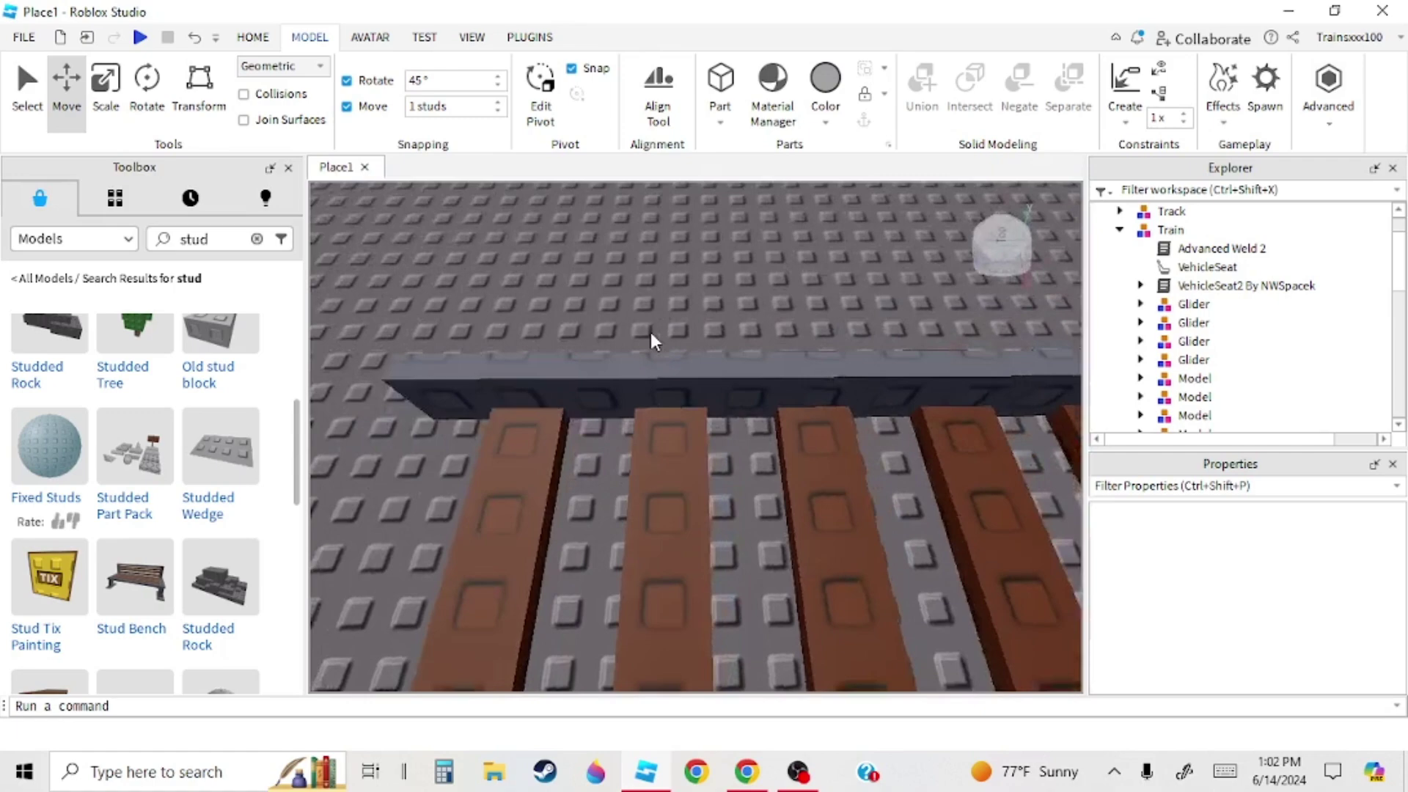
key("s")
right_click_drag(650, 332, 646, 333)
key("d")
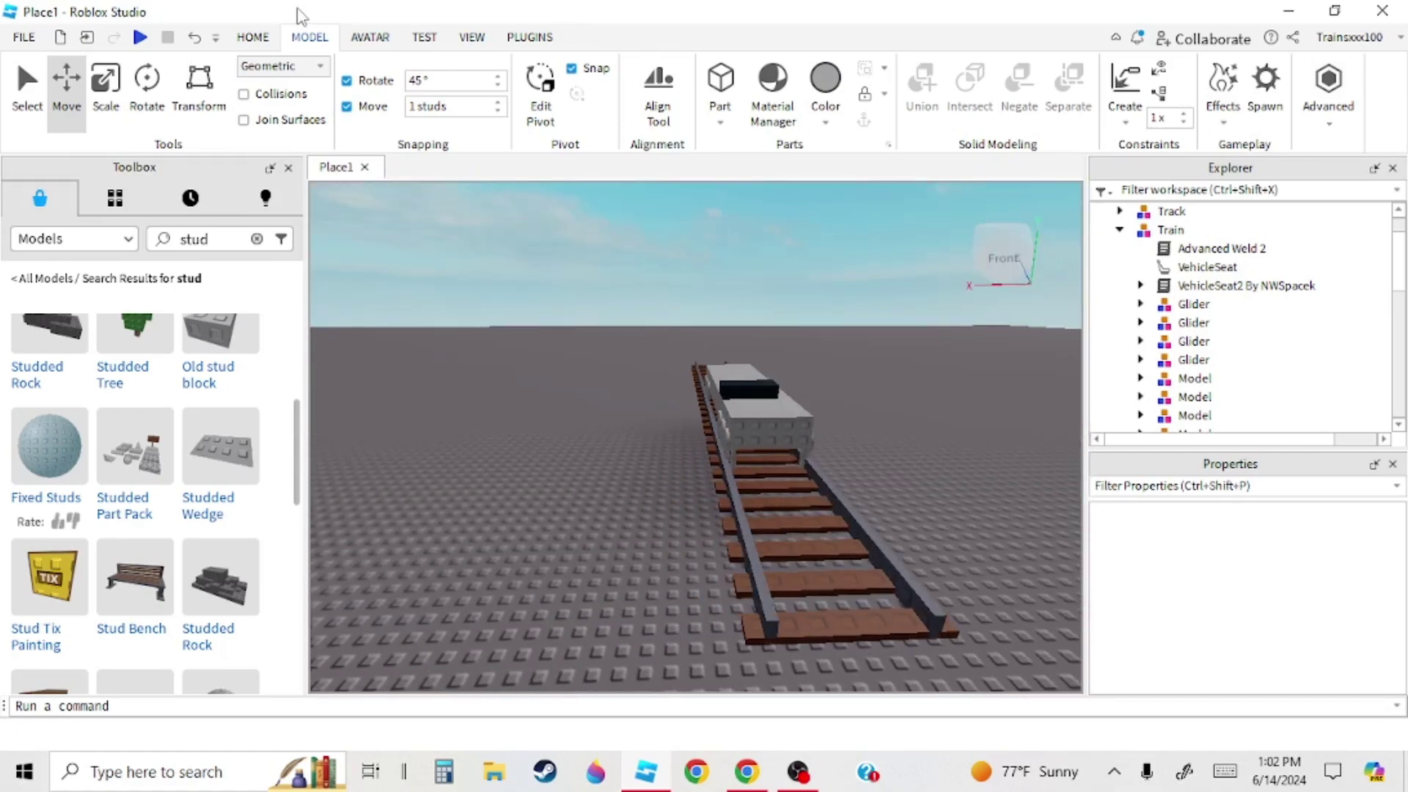
right_click_drag(765, 374, 652, 324)
- Start a playtest, seat the avatar in the train's driver seat and drive forward along the track
left_click(253, 36)
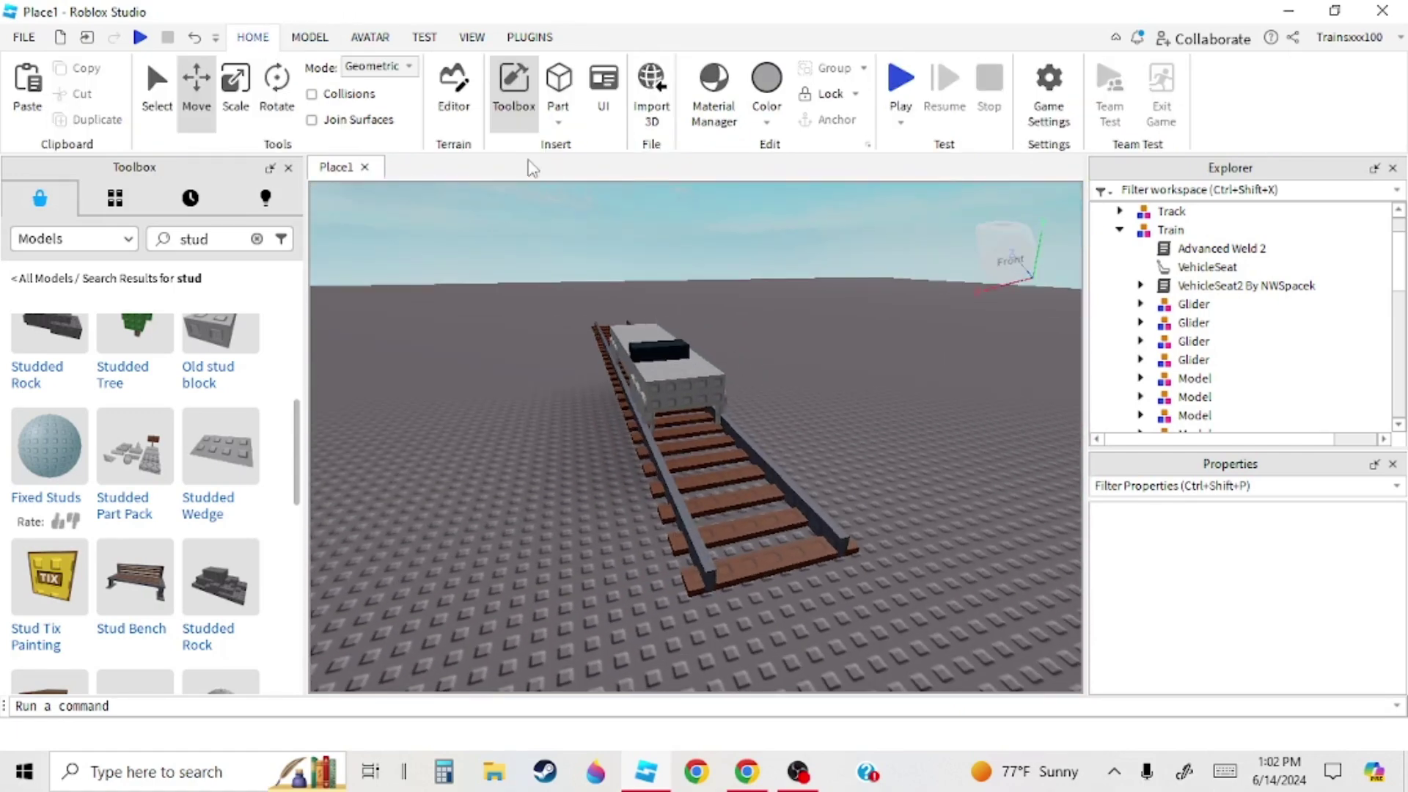
left_click(900, 77)
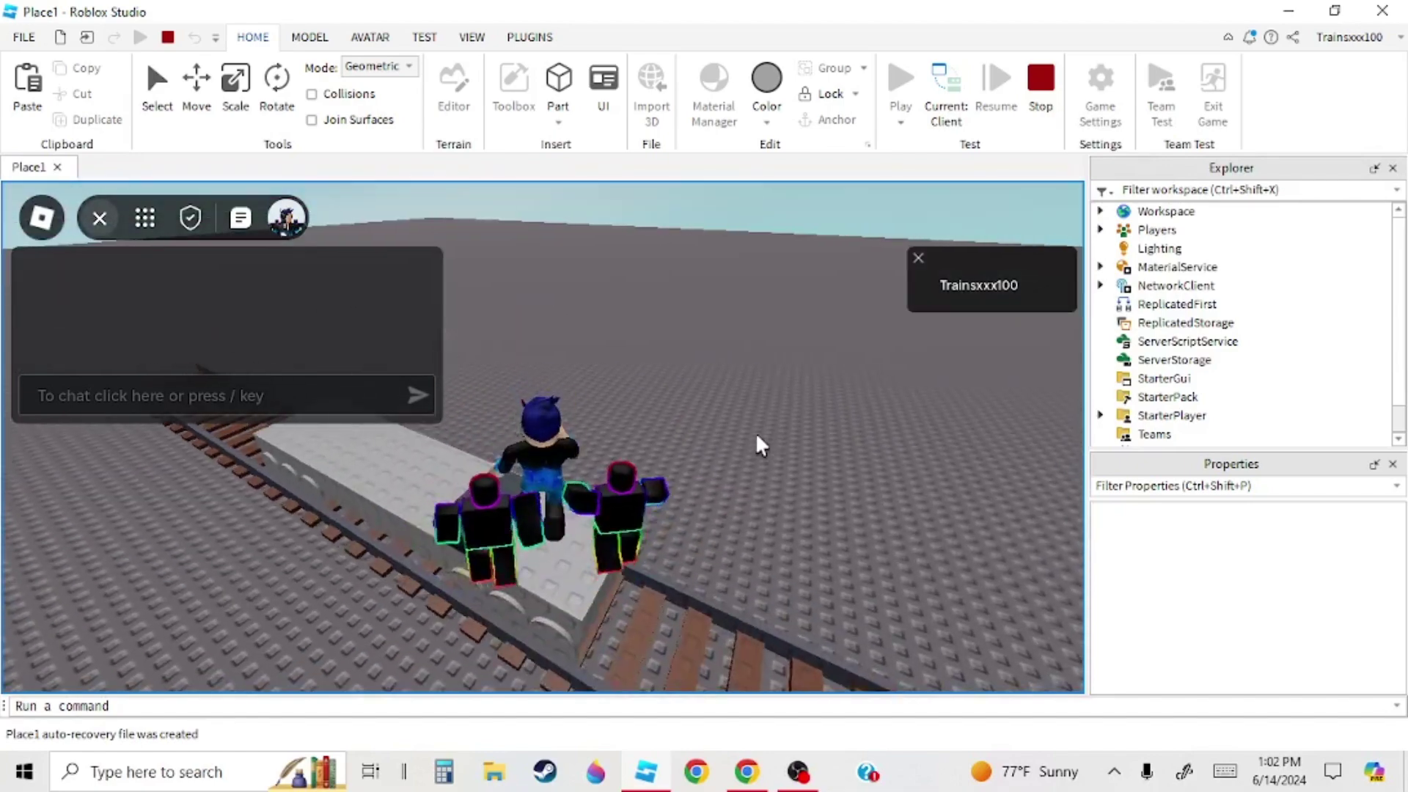
key("w")
right_click_drag(758, 435, 757, 433)
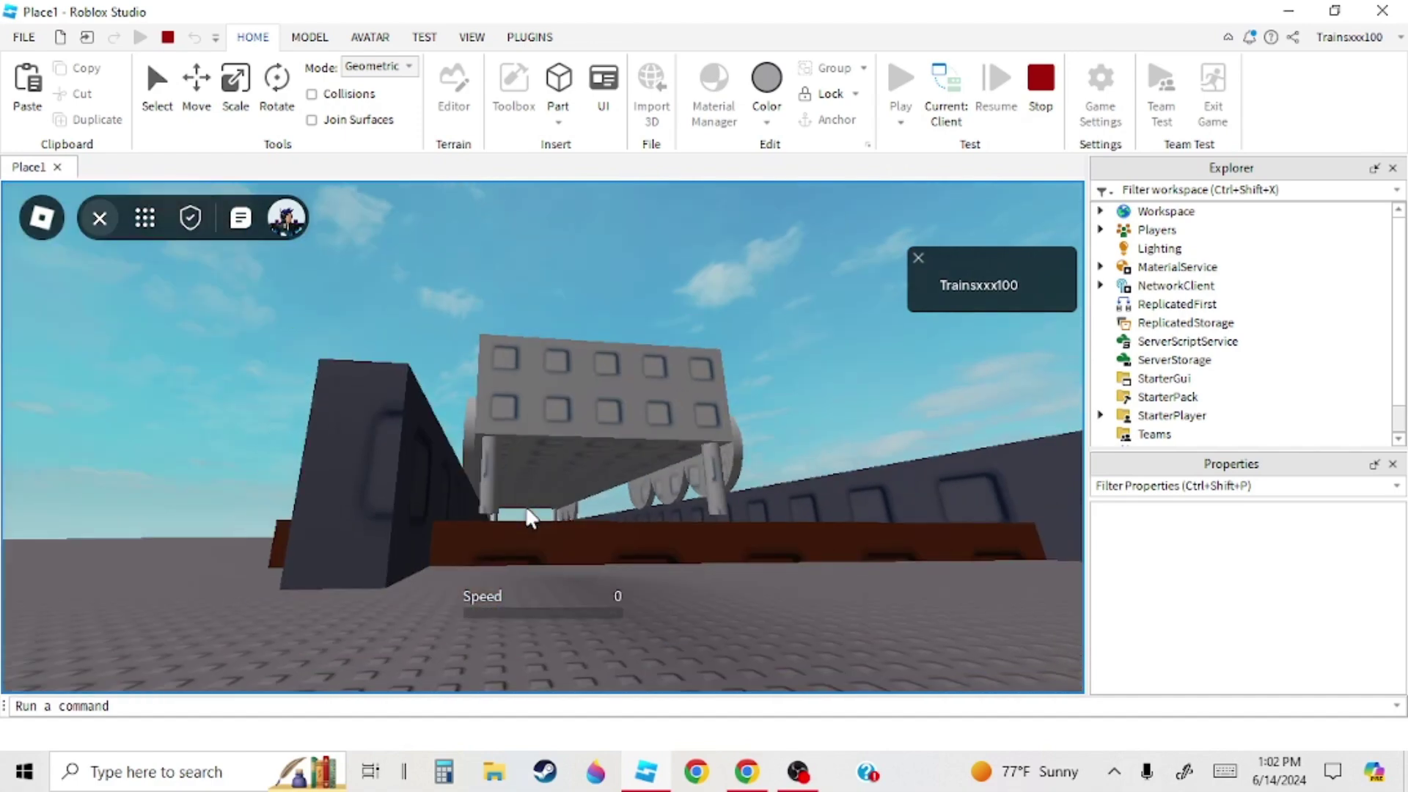
key("w")
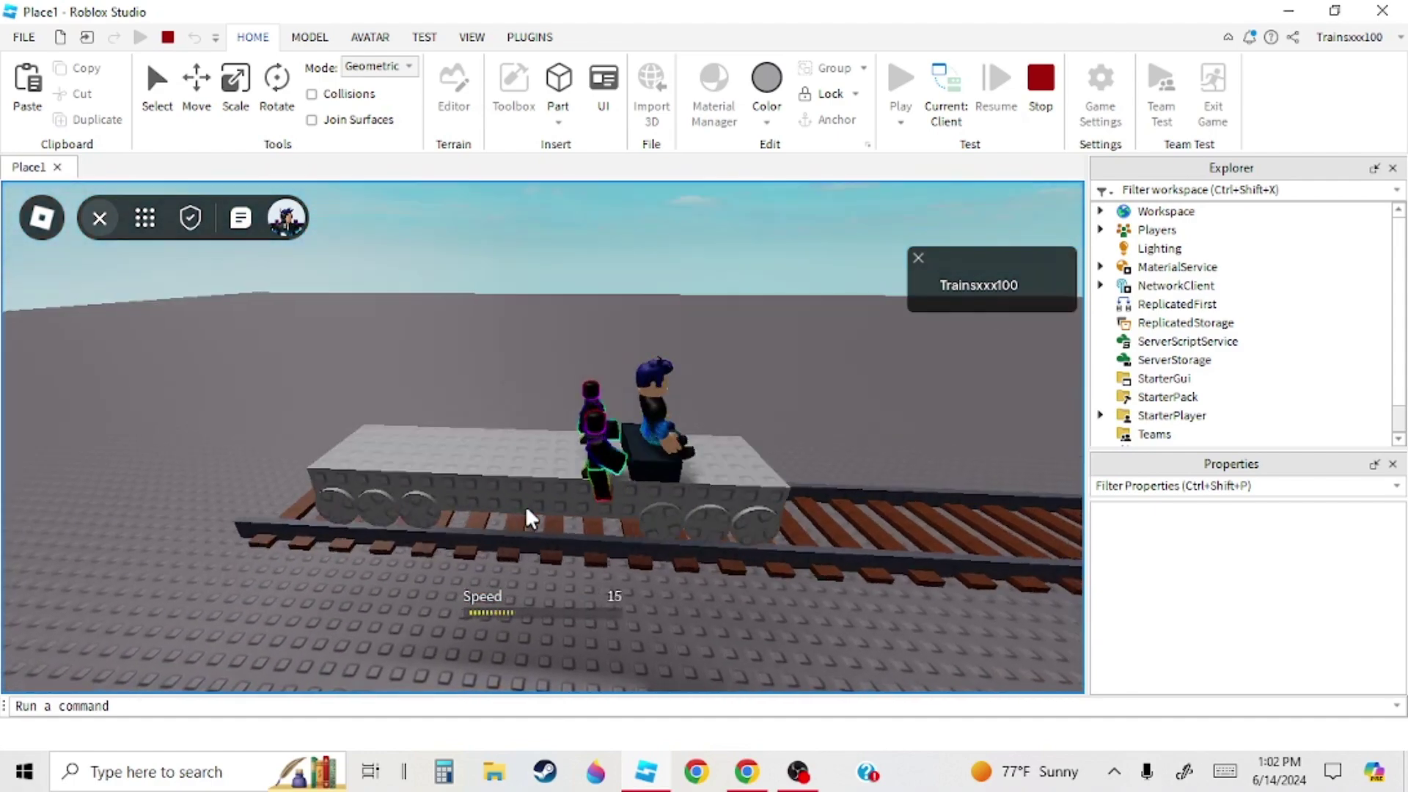
- Get the avatar out of the driver seat and step back from the train to inspect it beside the track's end
right_click_drag(528, 506, 519, 517)
key("space")
key("s")
right_click_drag(630, 470, 630, 471)
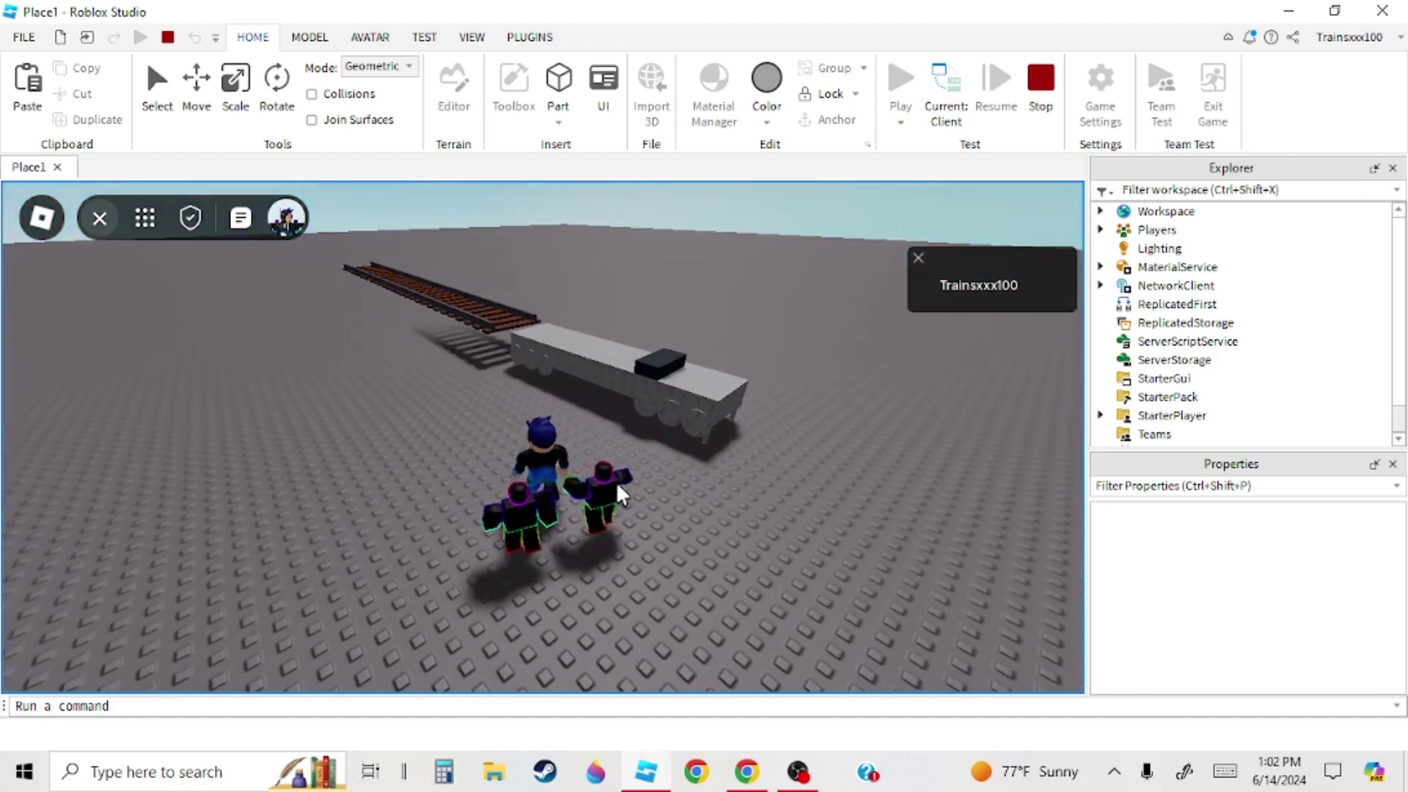